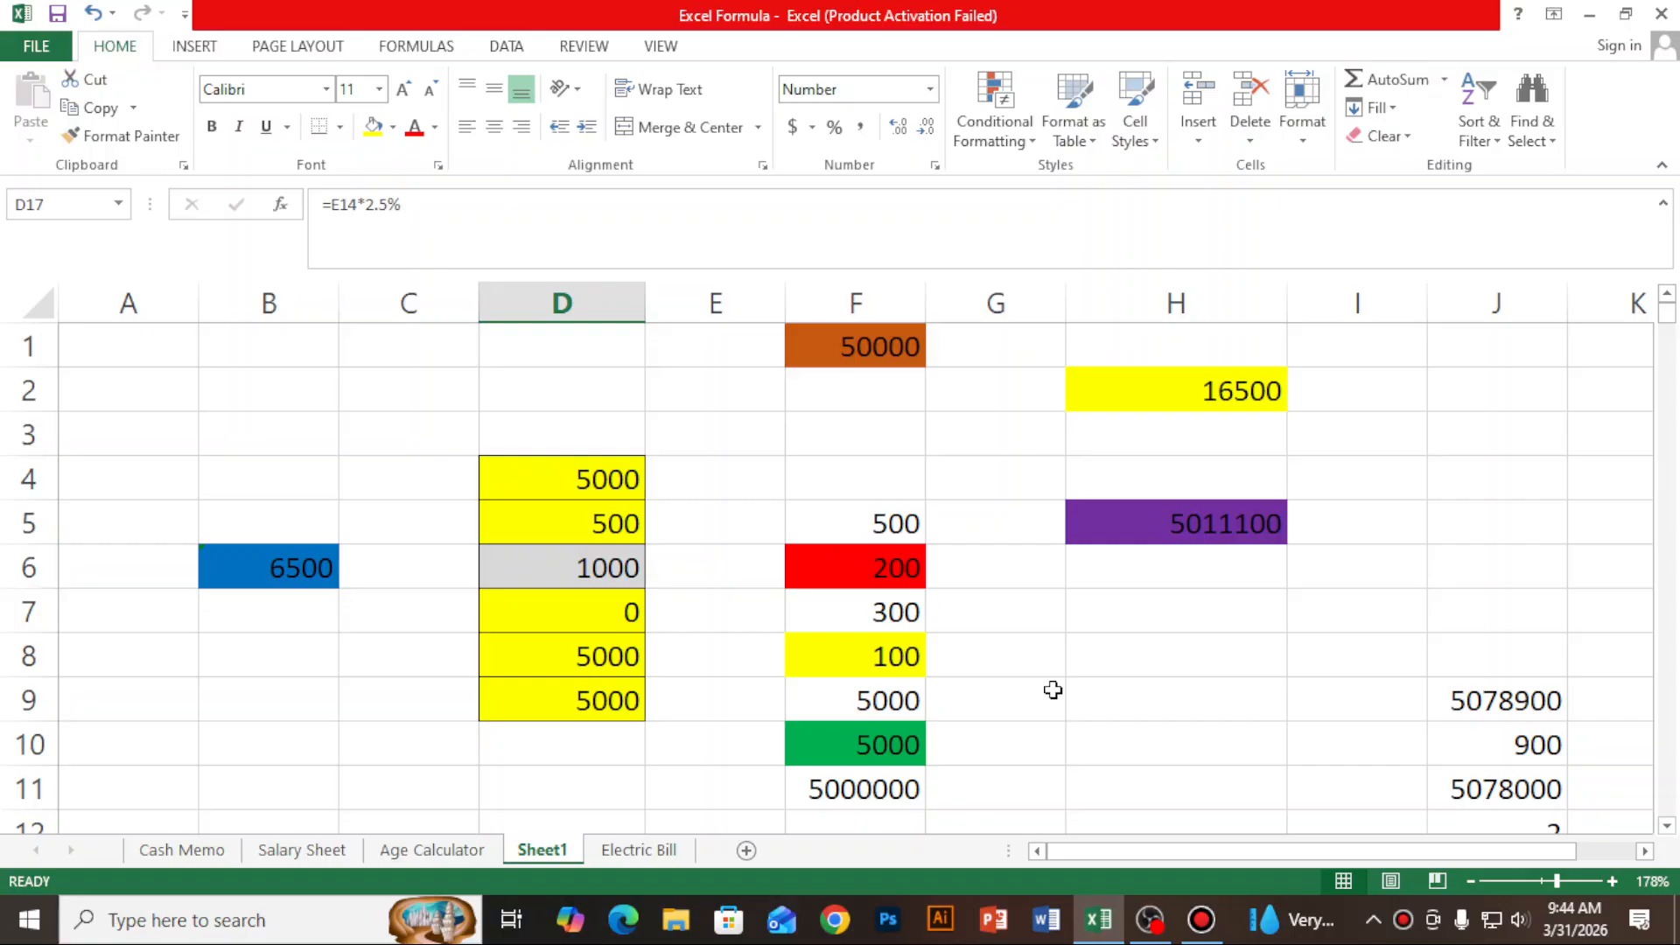
- Look over the sample data in Sheet1 and the Cash Memo, Salary Sheet, Age Calculator and Electric Bill worksheets
{"action": "left_click_drag", "start_coordinate": [254, 340], "coordinate": [411, 390]}
{"action": "left_click_drag", "start_coordinate": [653, 411], "coordinate": [1257, 786]}
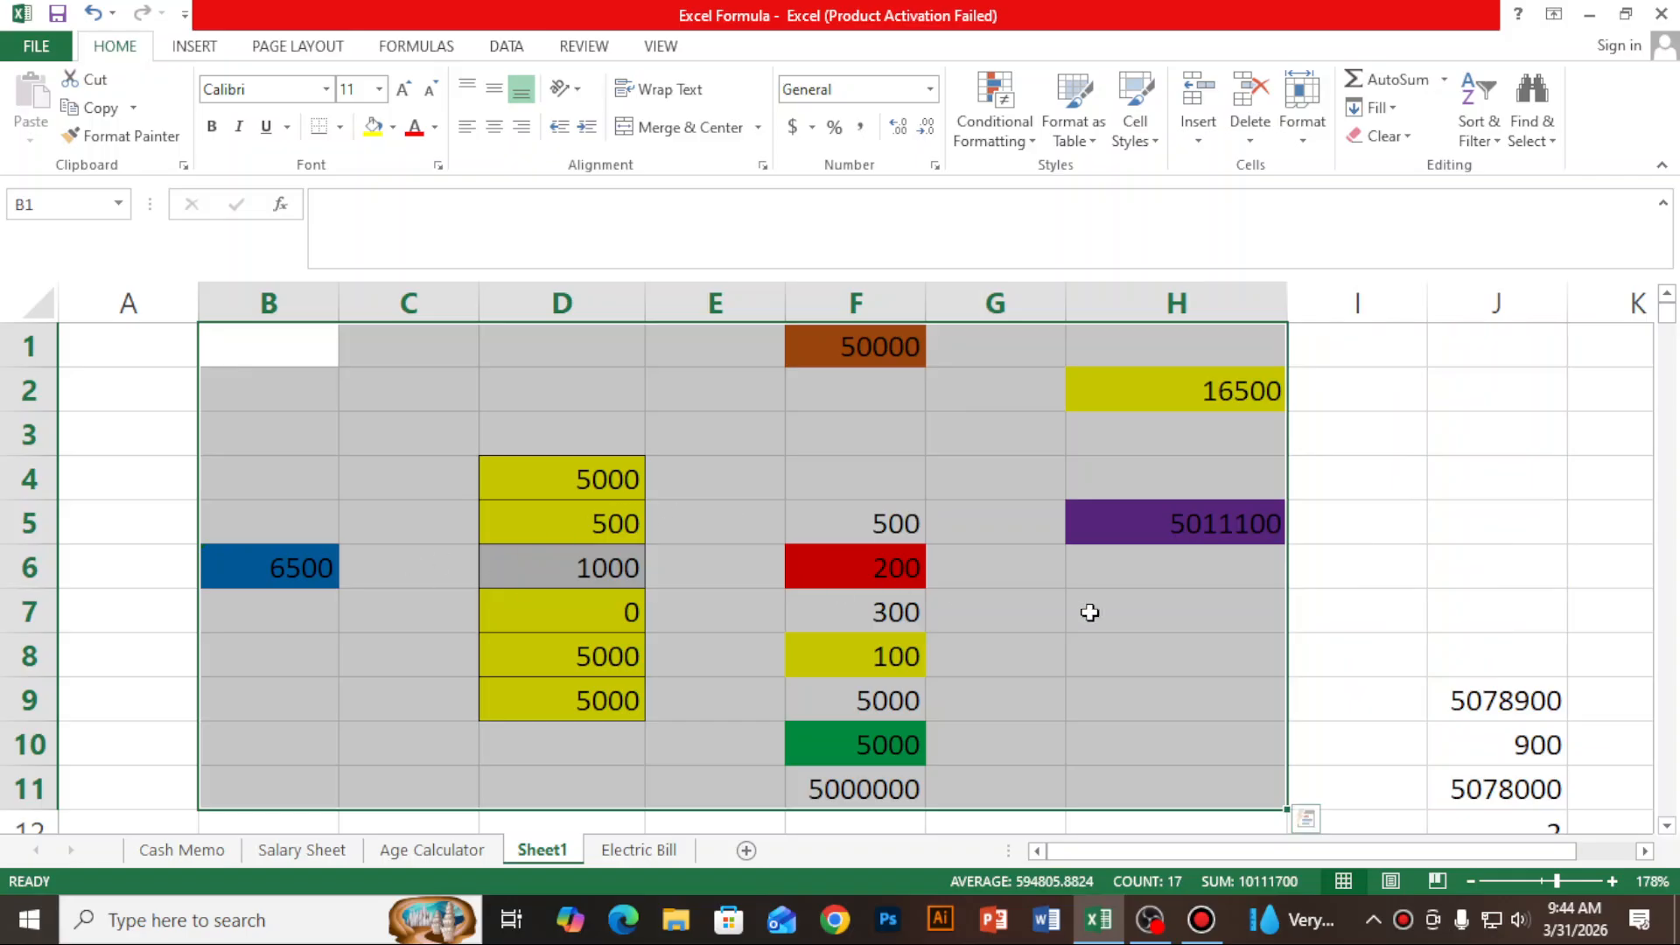
{"action": "left_click", "coordinate": [1338, 583]}
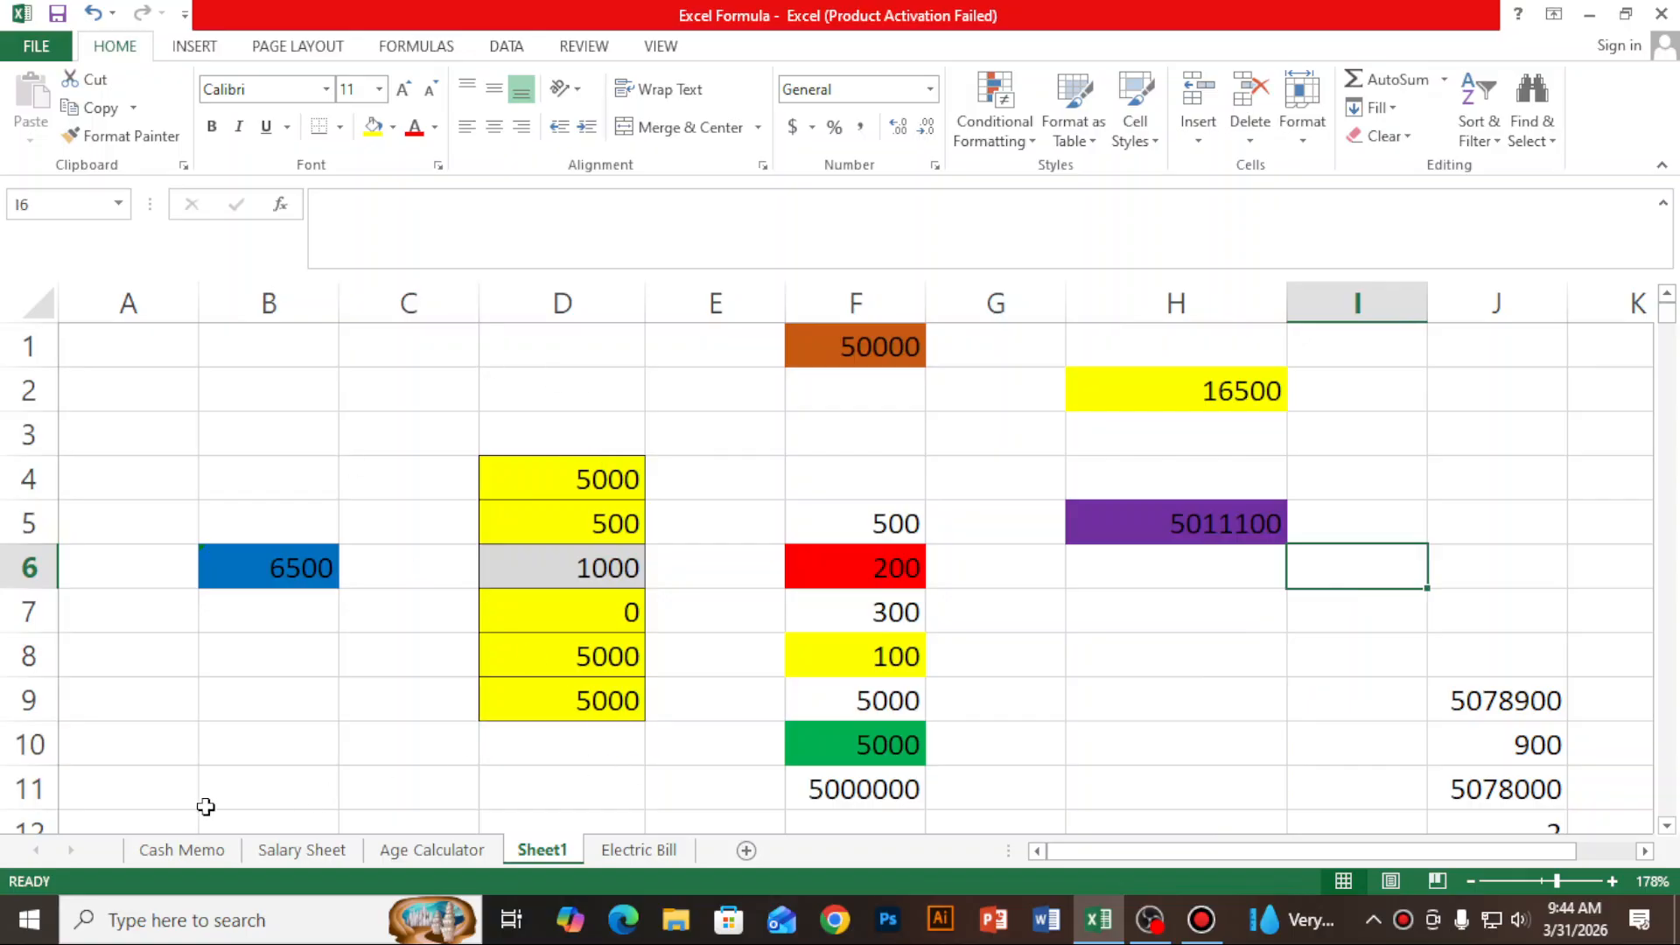
{"action": "left_click", "coordinate": [186, 854]}
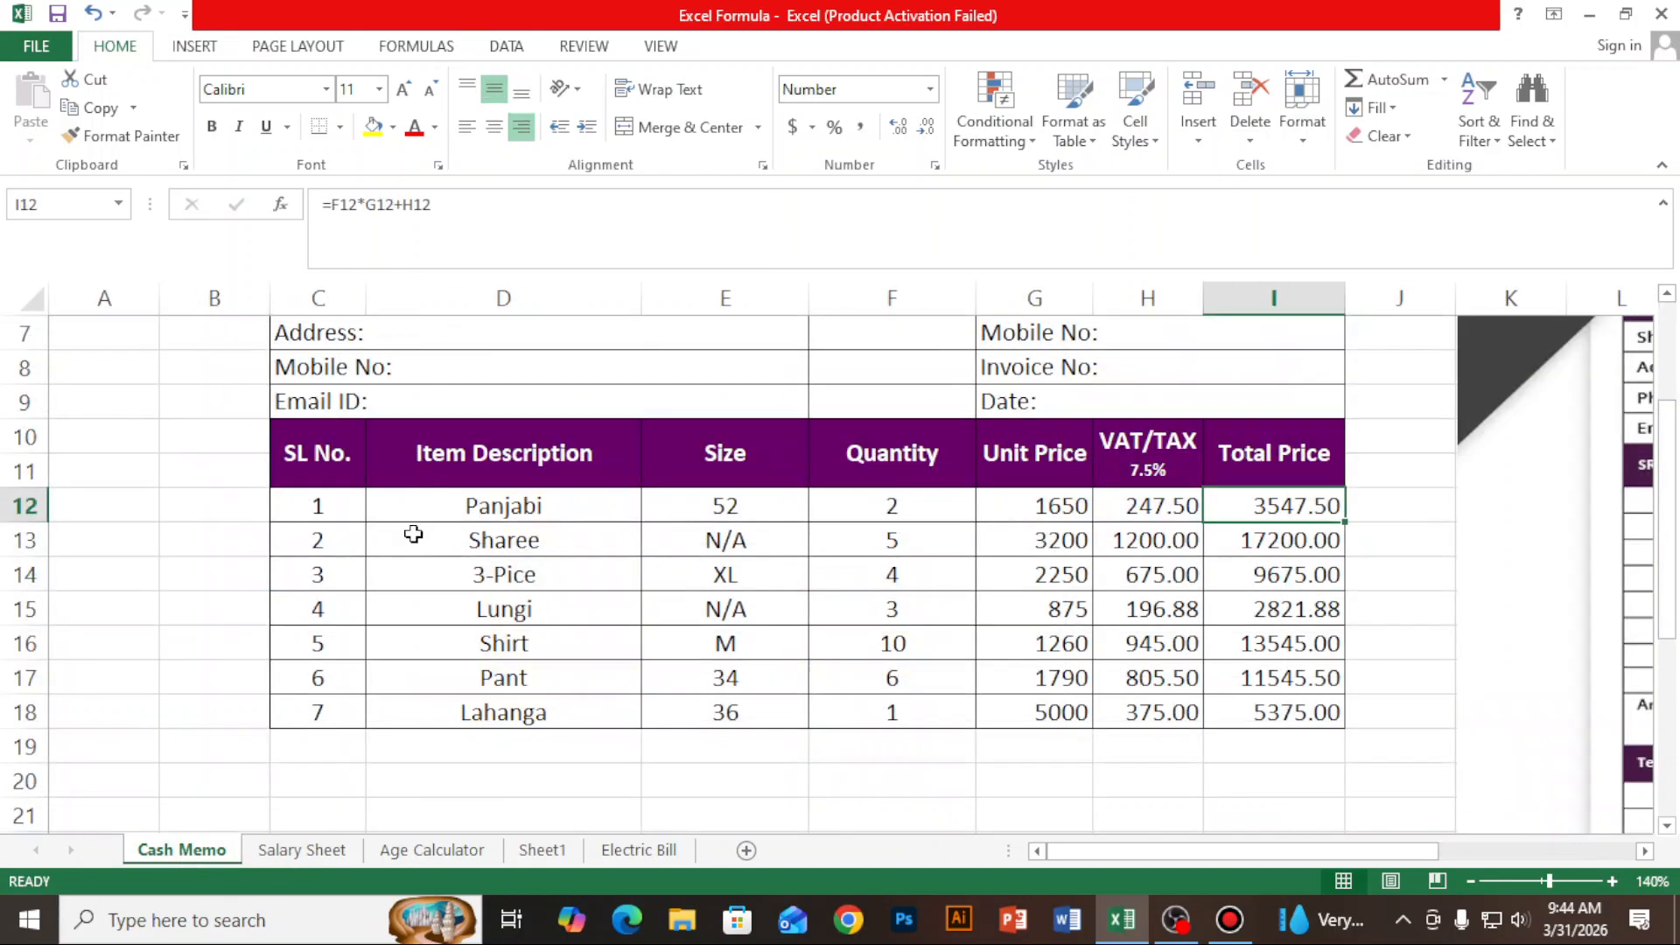
{"action": "left_click", "coordinate": [316, 851]}
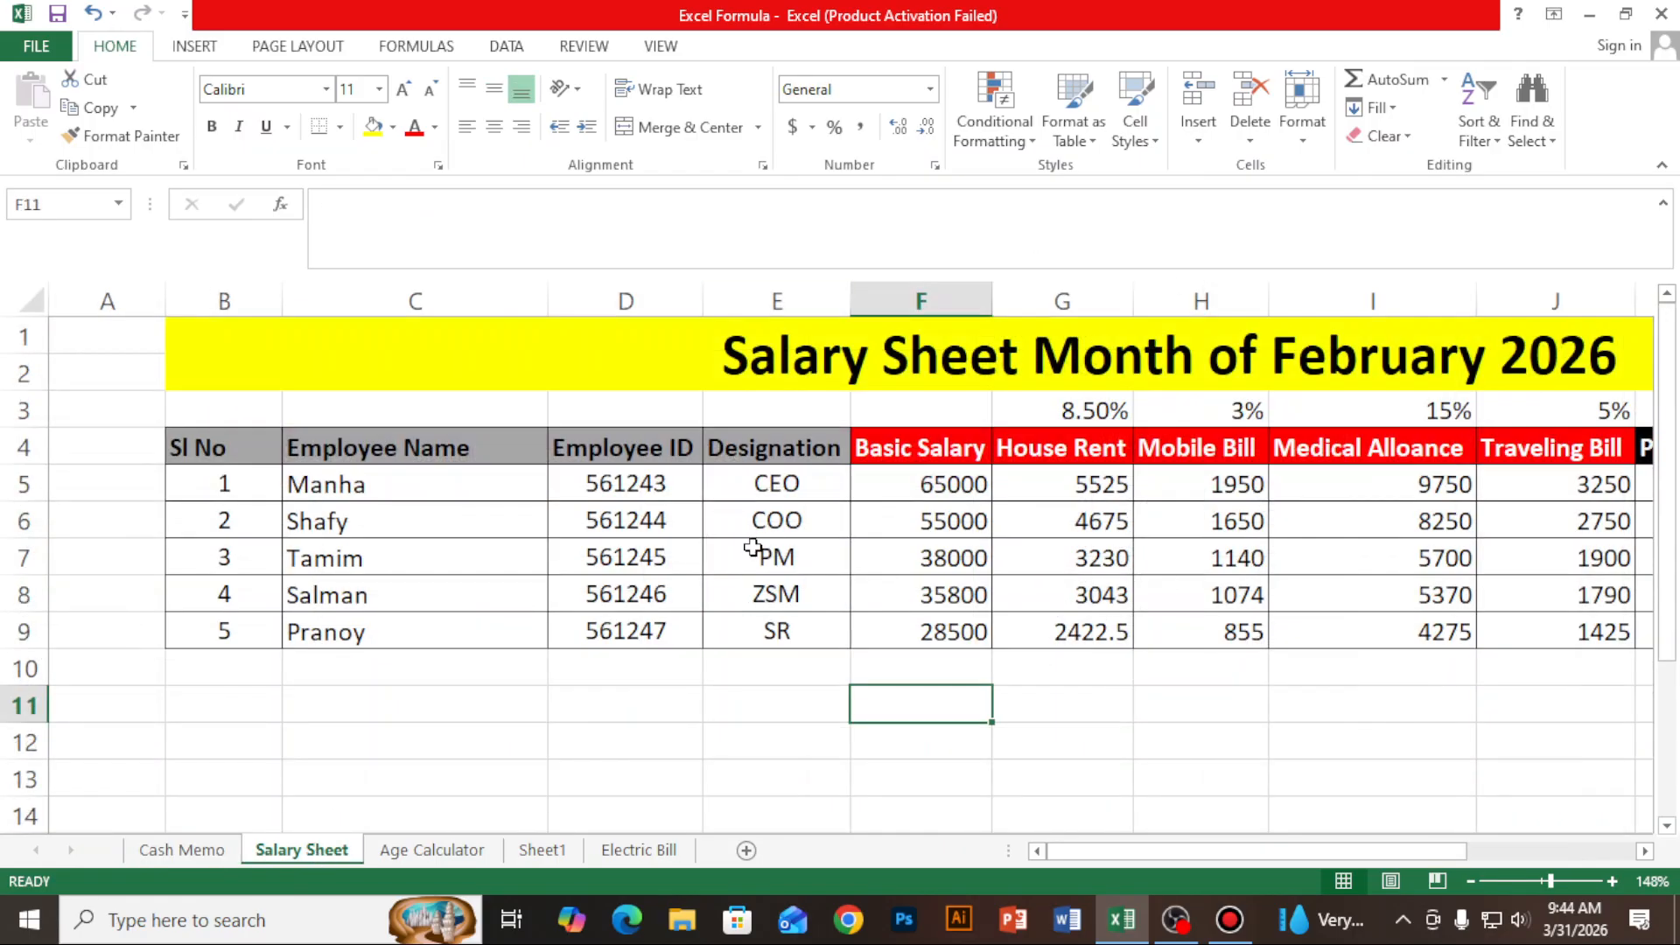
{"action": "left_click", "coordinate": [465, 856]}
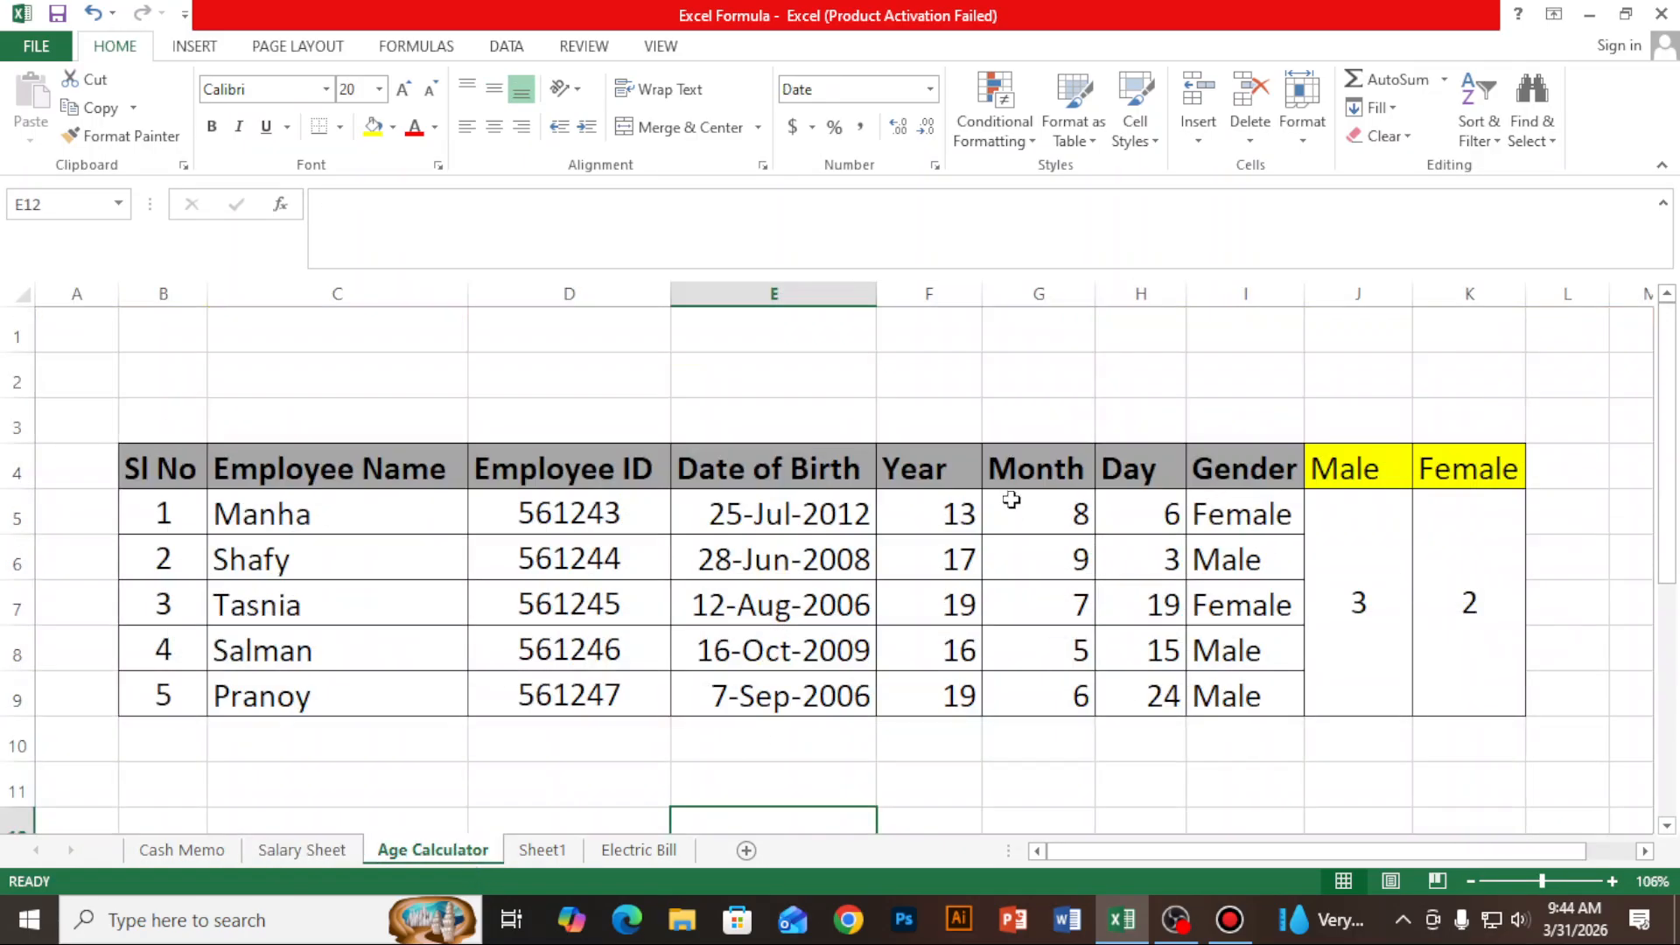
{"action": "left_click", "coordinate": [555, 856]}
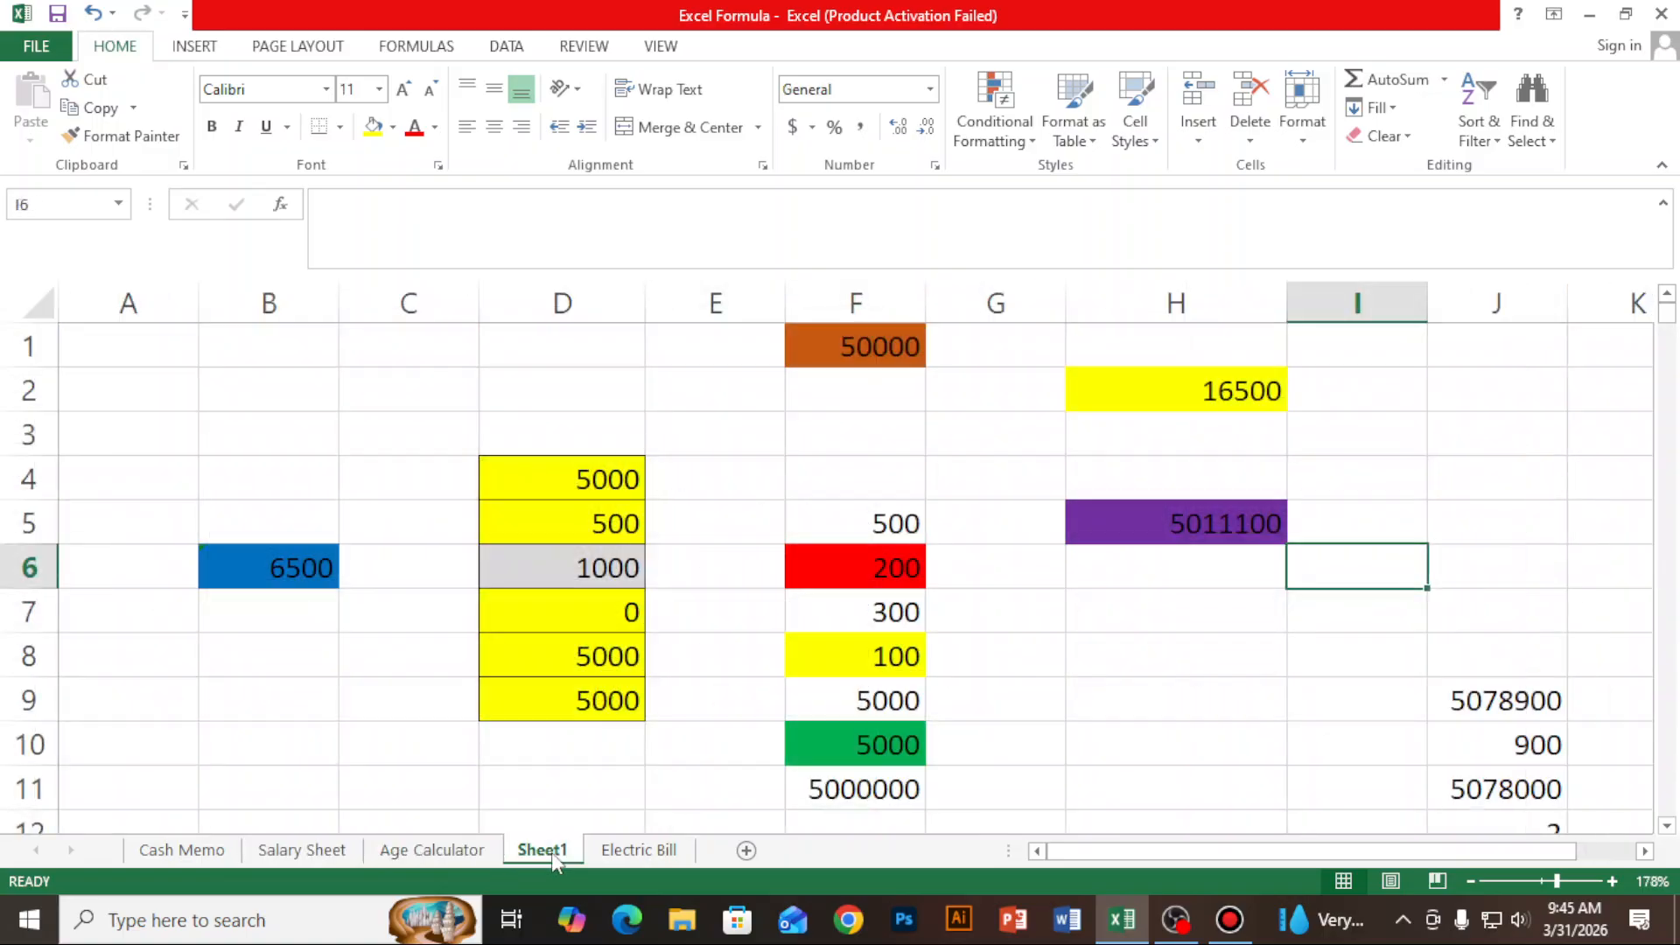
{"action": "left_click", "coordinate": [638, 850]}
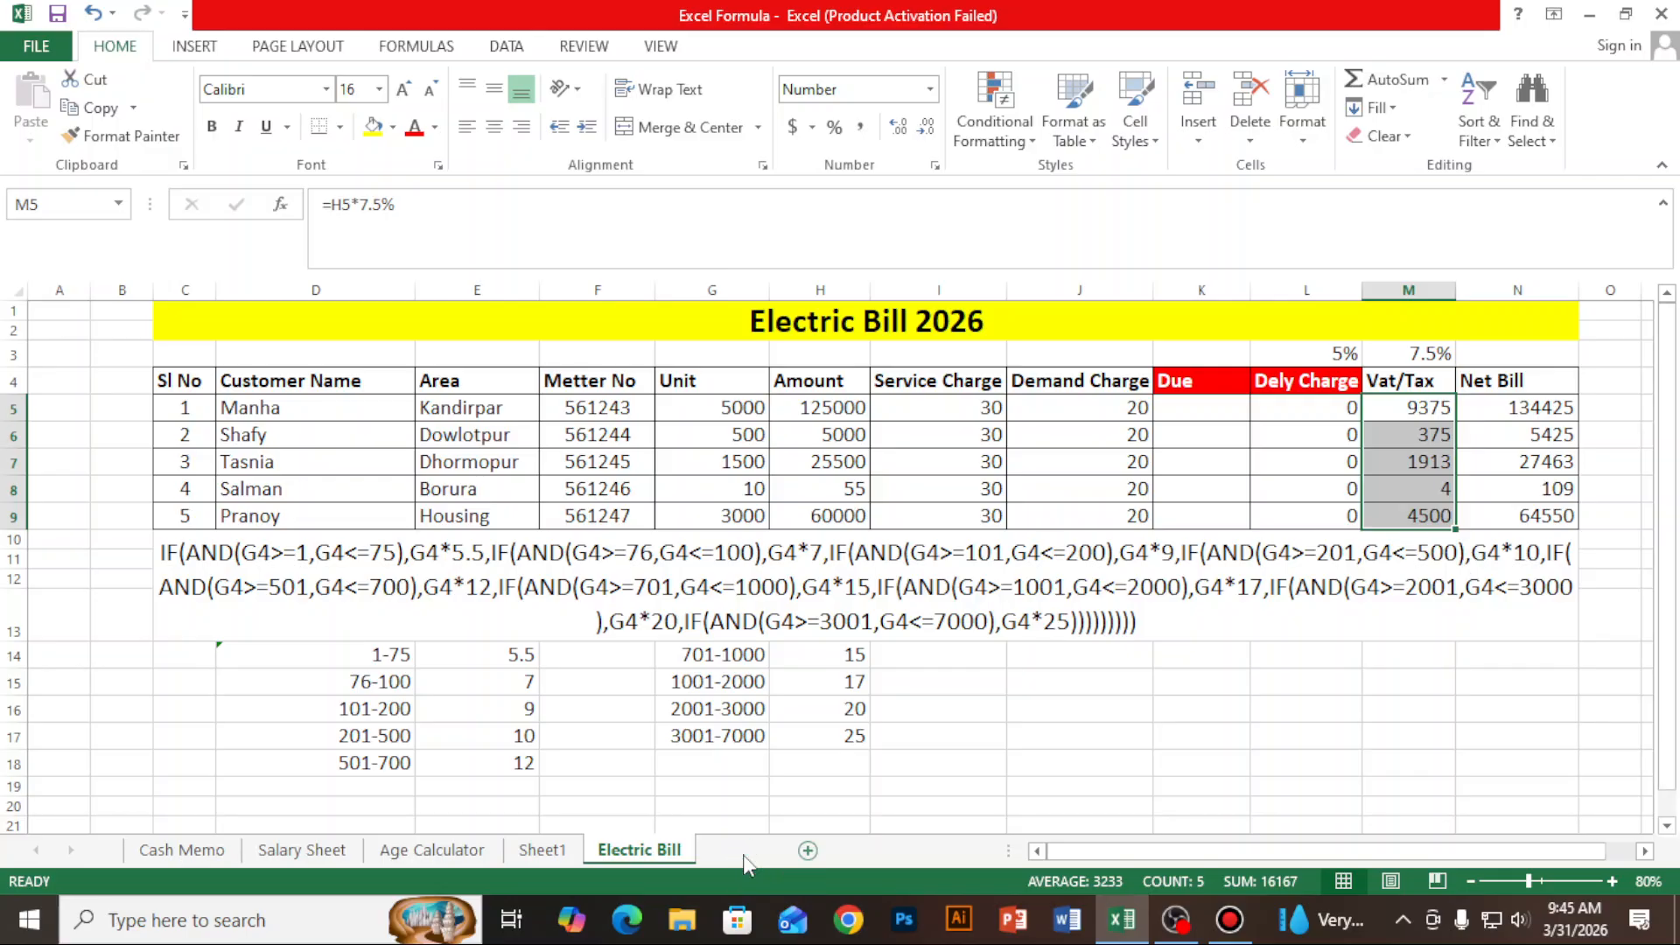
- Add a new worksheet after Electric Bill and rename it Learner Info
{"action": "left_click", "coordinate": [745, 852]}
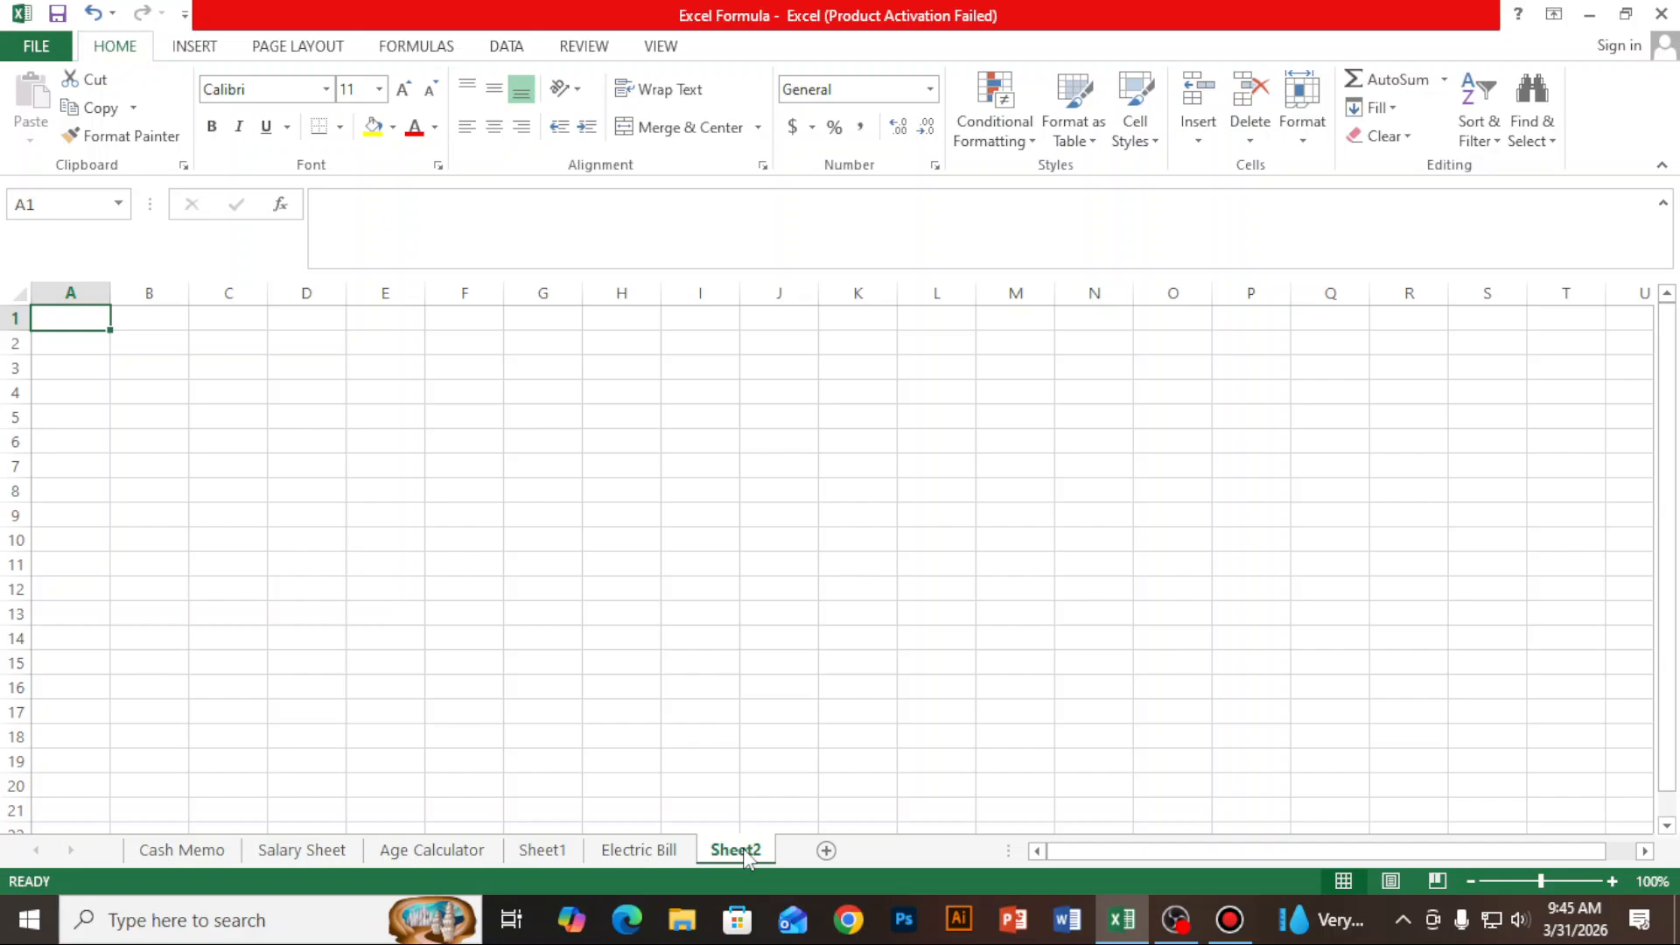
{"action": "right_click", "coordinate": [746, 856]}
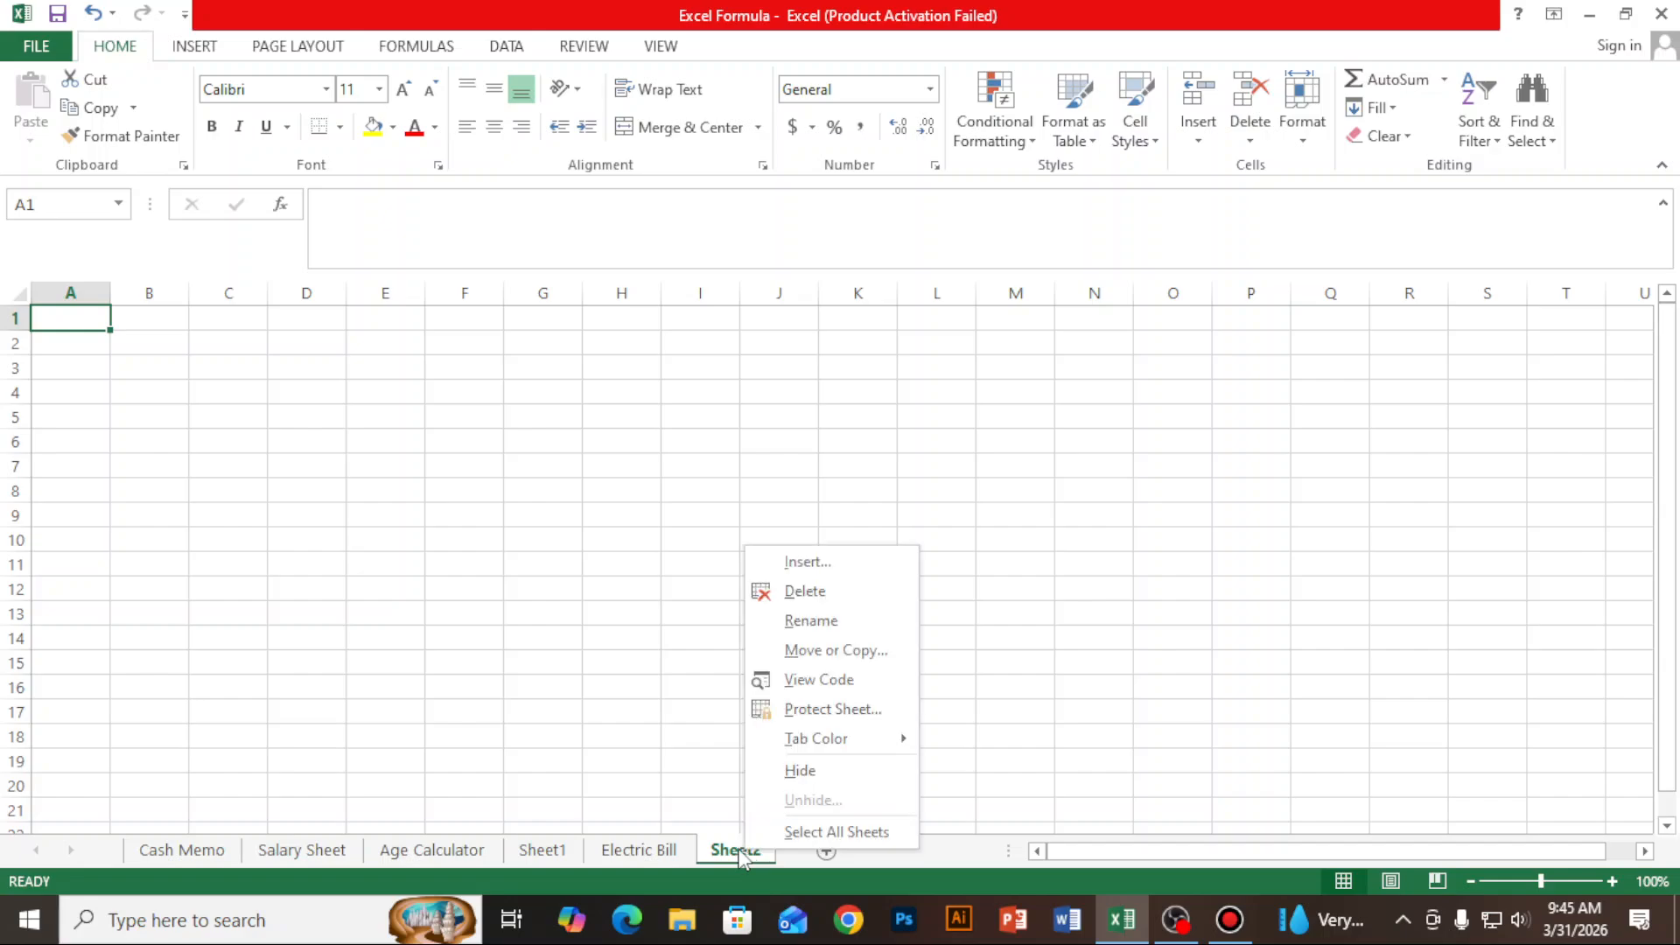
{"action": "left_click", "coordinate": [722, 860]}
{"action": "right_click", "coordinate": [718, 859]}
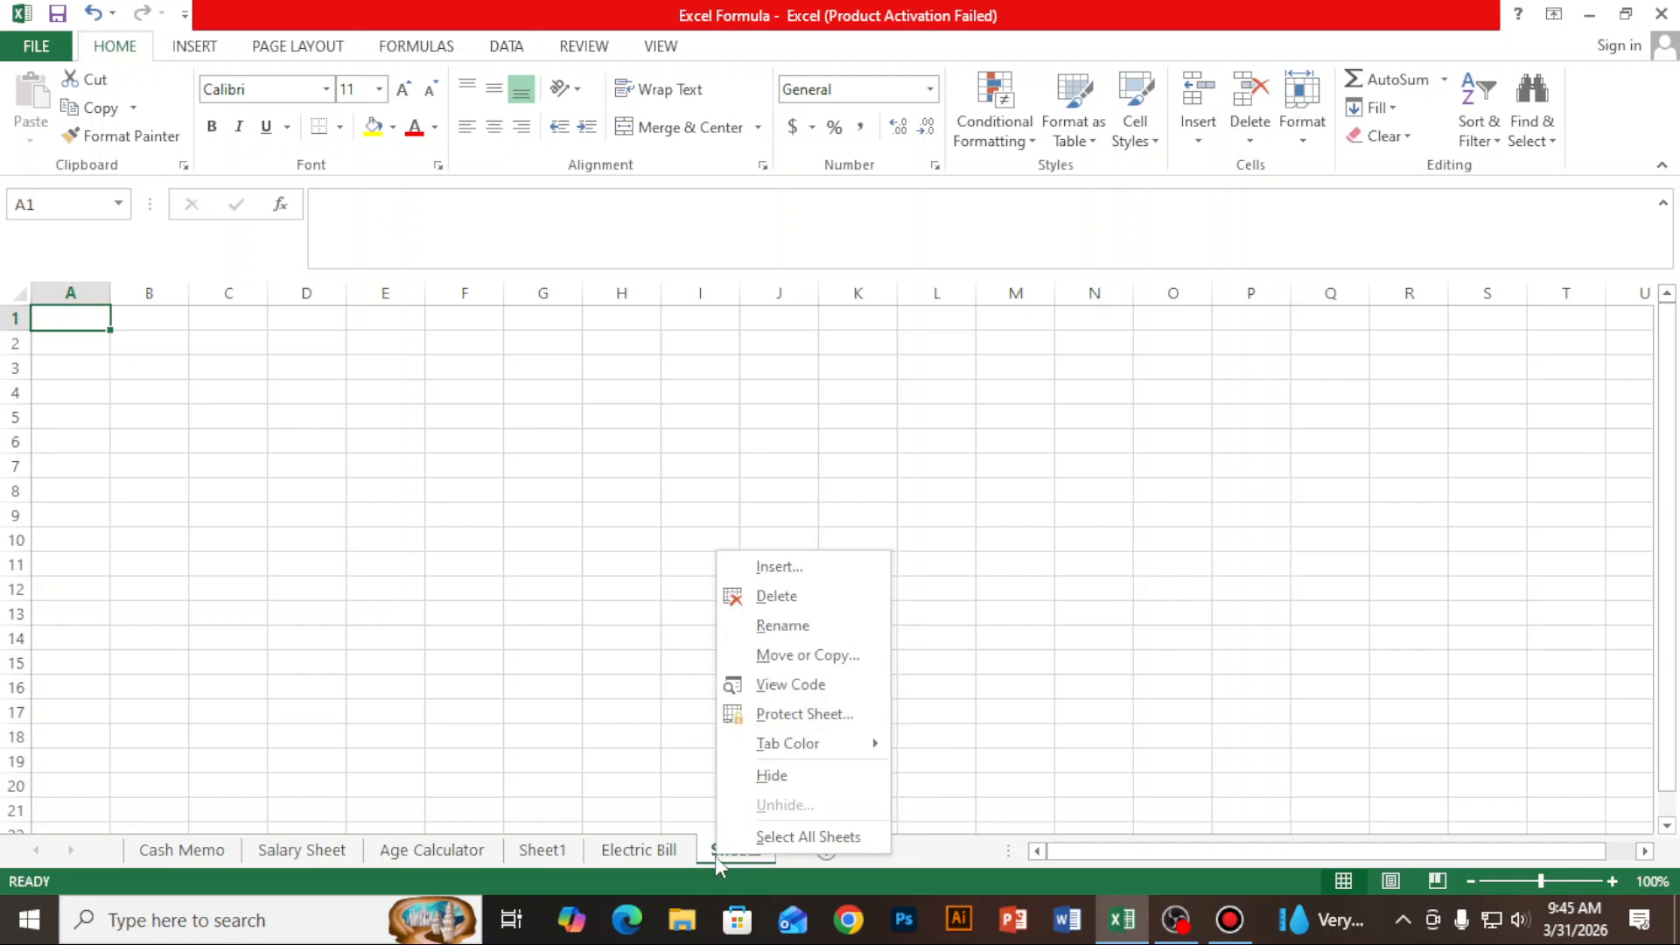
{"action": "left_click", "coordinate": [779, 625]}
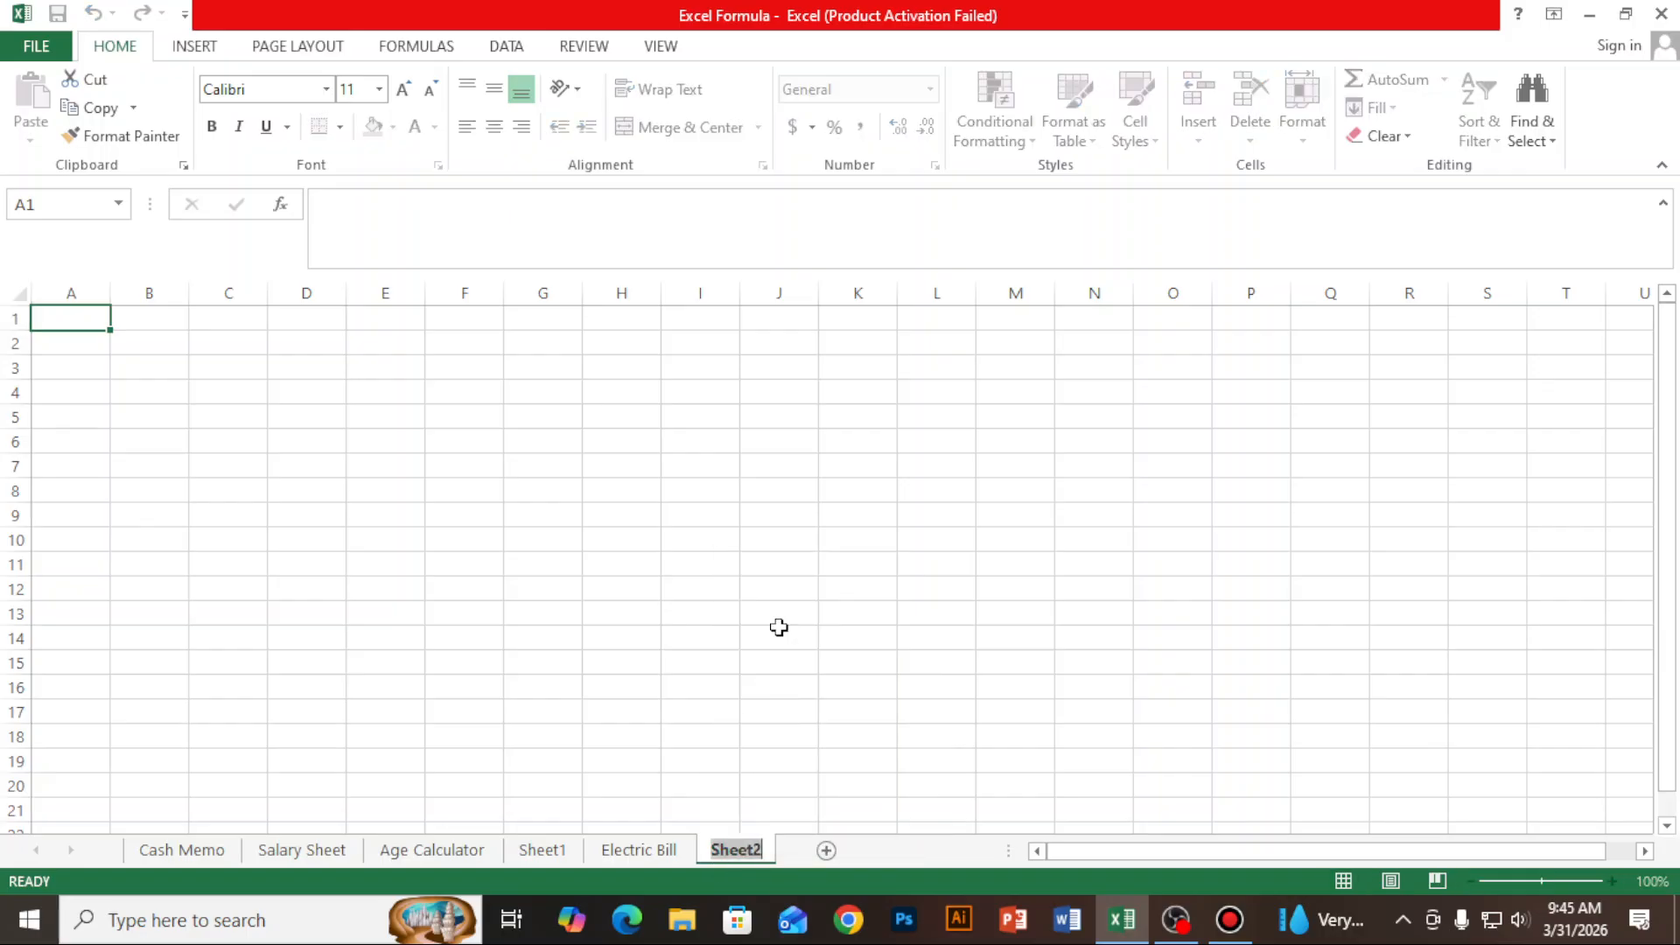
{"action": "type", "text": "Le"}
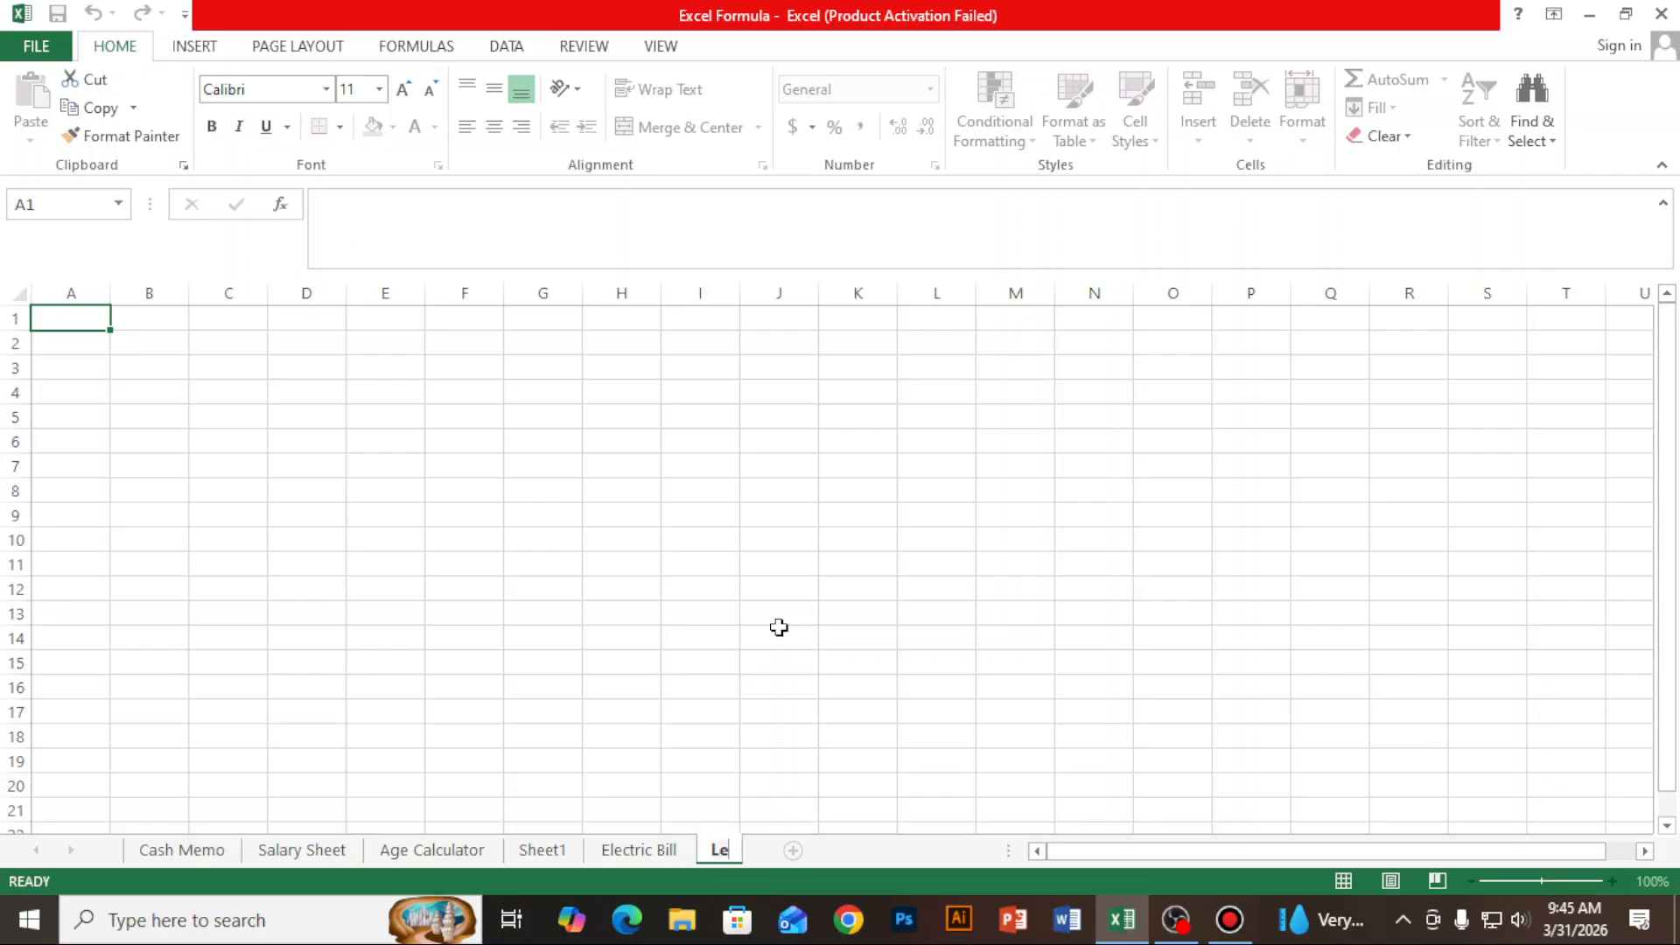
{"action": "type", "text": "arner "}
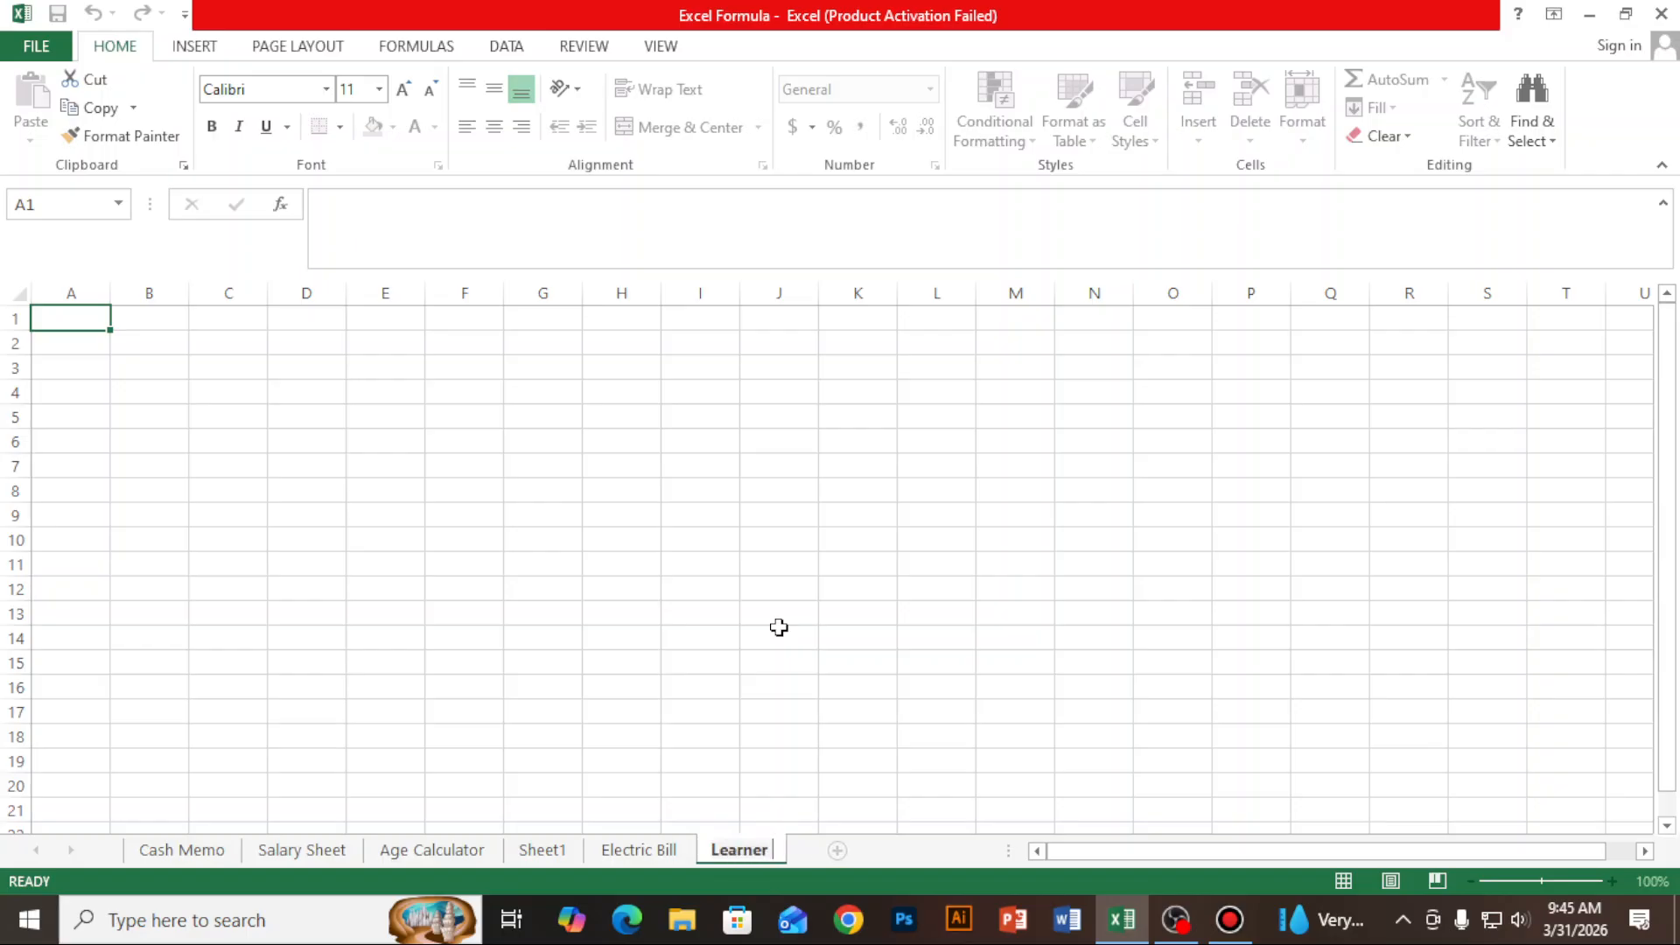
{"action": "type", "text": "Info"}
{"action": "left_click", "coordinate": [778, 627]}
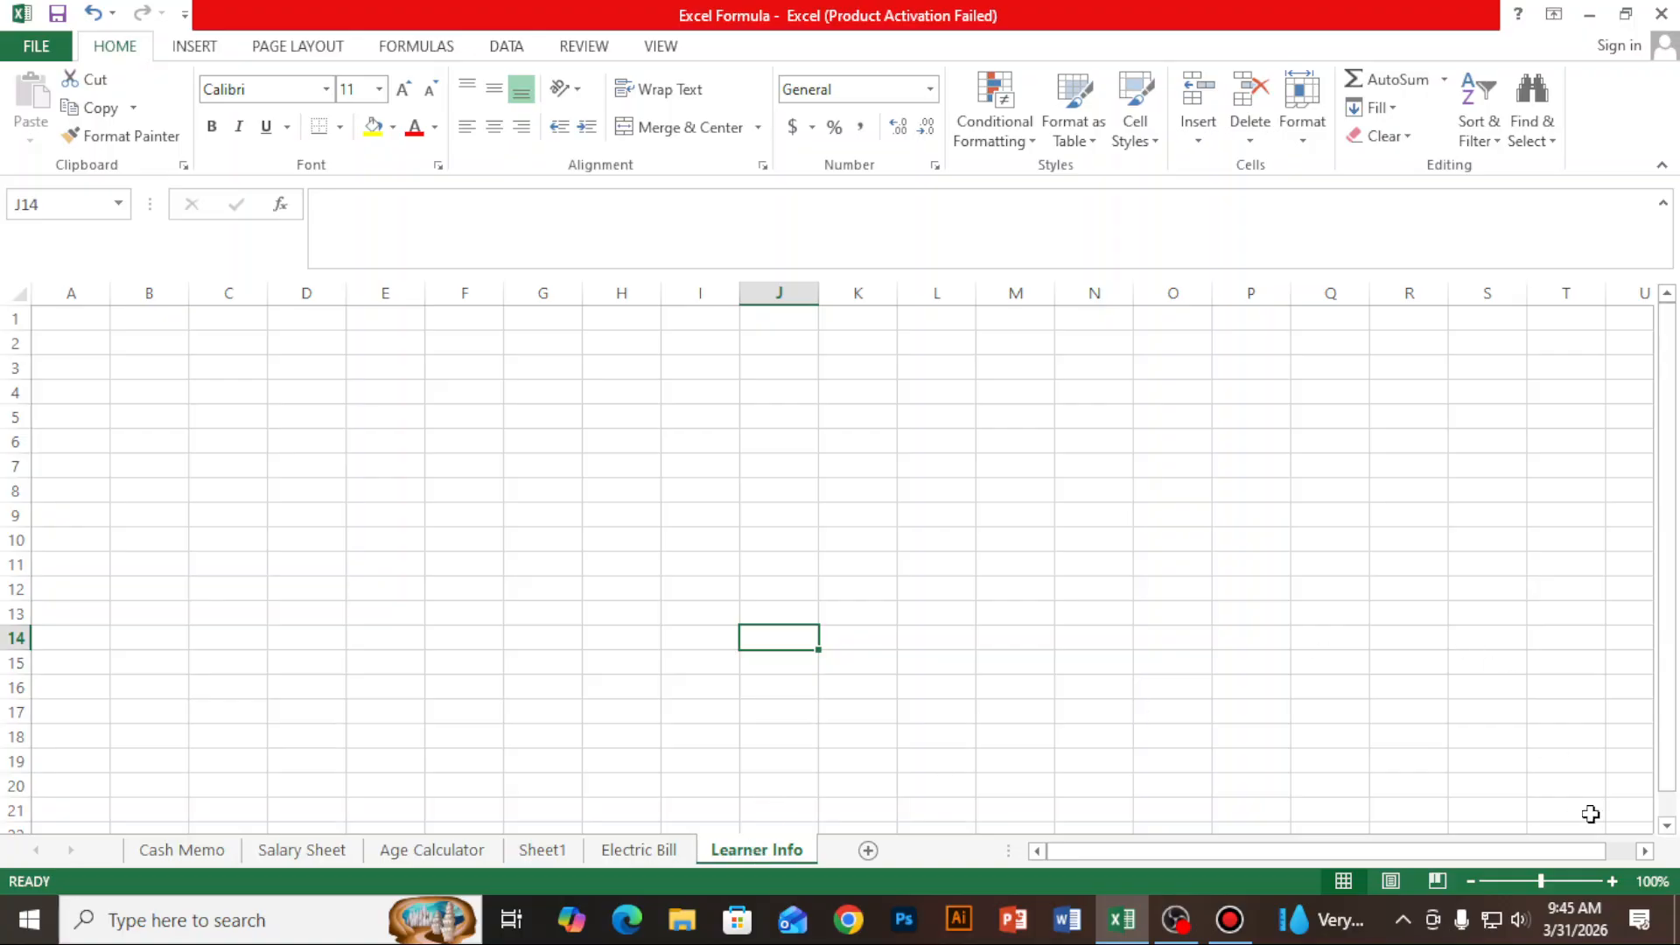
{"action": "left_click", "coordinate": [1562, 881]}
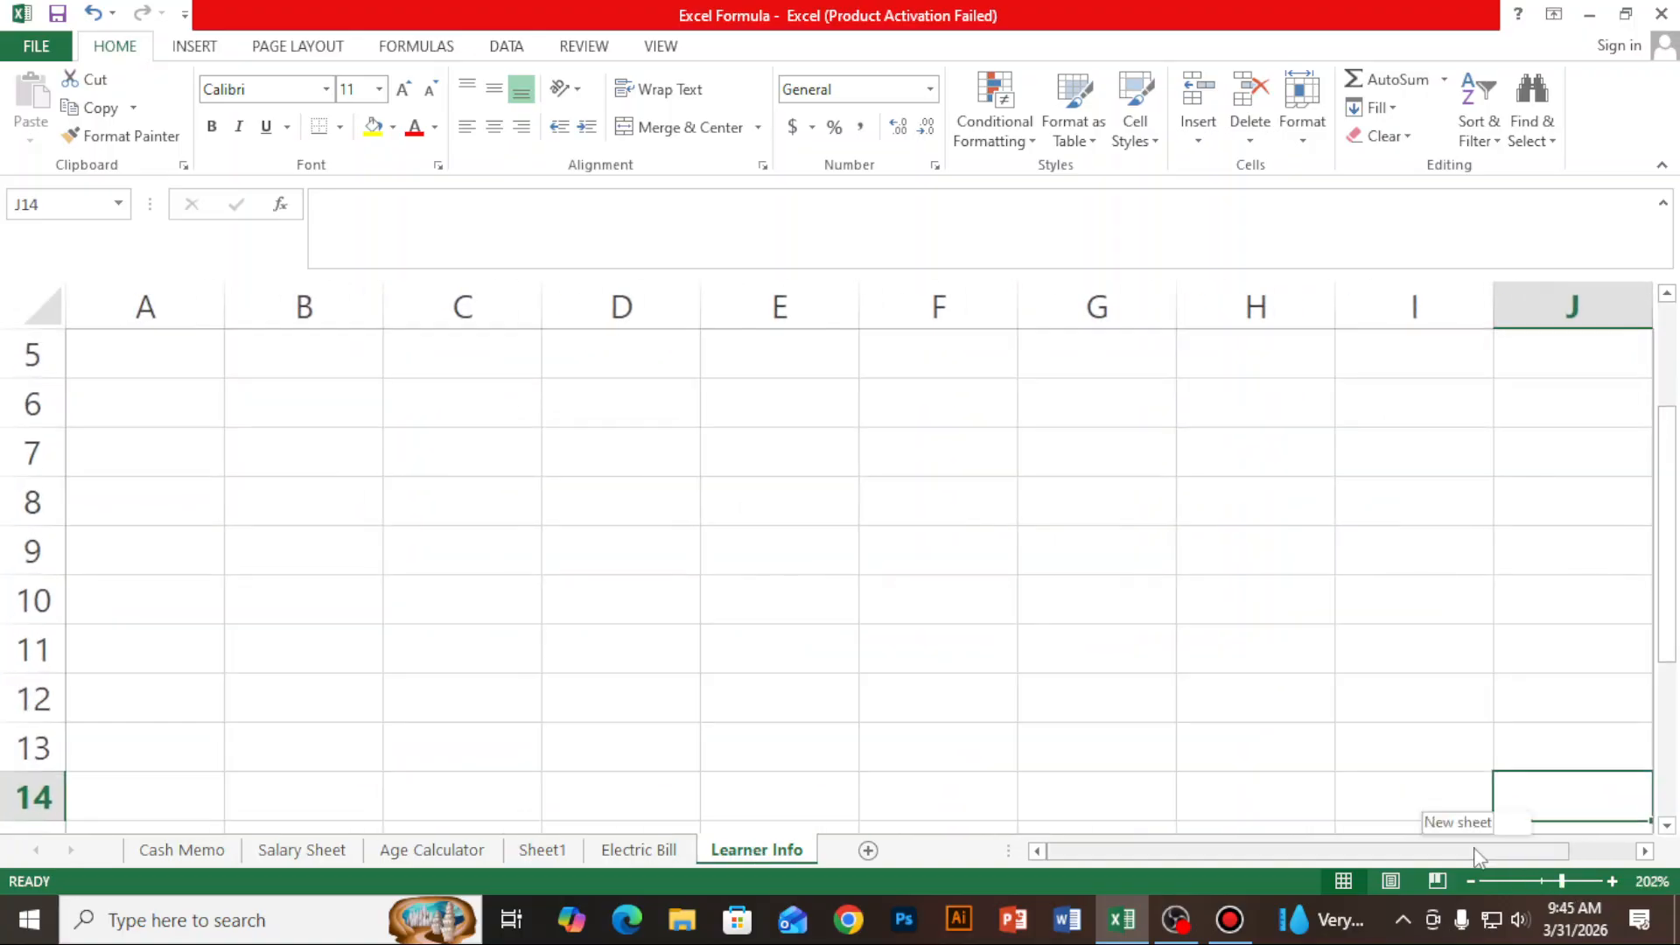
{"action": "left_click", "coordinate": [555, 547]}
{"action": "left_click", "coordinate": [487, 559]}
{"action": "left_click", "coordinate": [512, 600]}
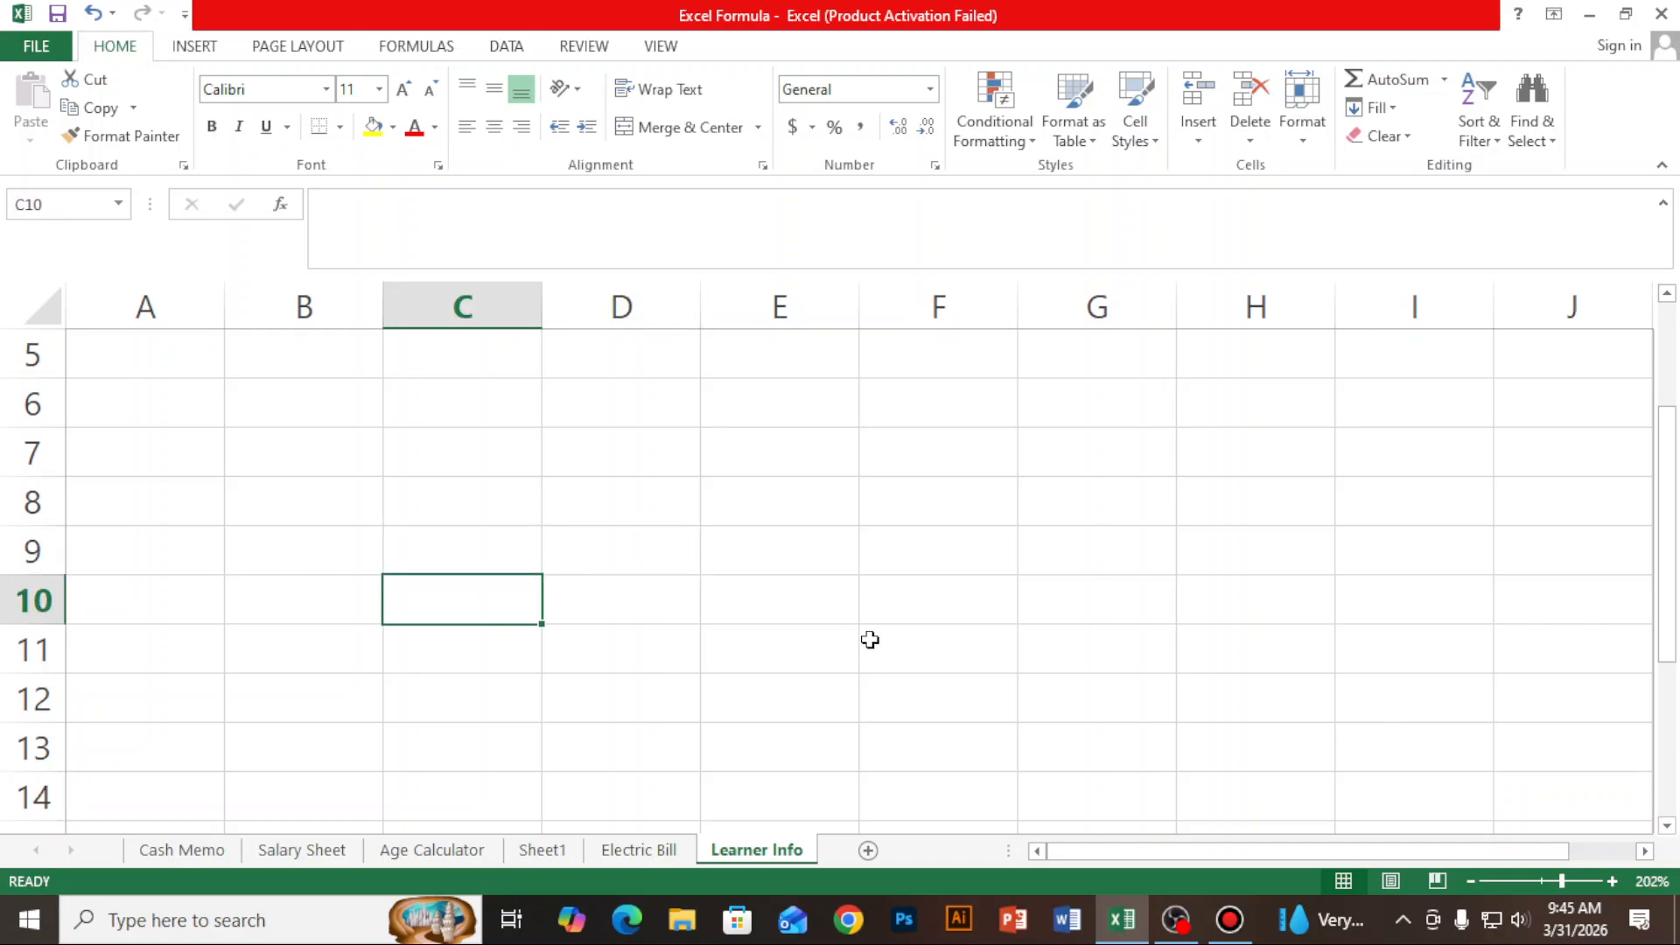
{"action": "left_click", "coordinate": [866, 603]}
{"action": "left_click", "coordinate": [834, 503]}
{"action": "left_click", "coordinate": [750, 555]}
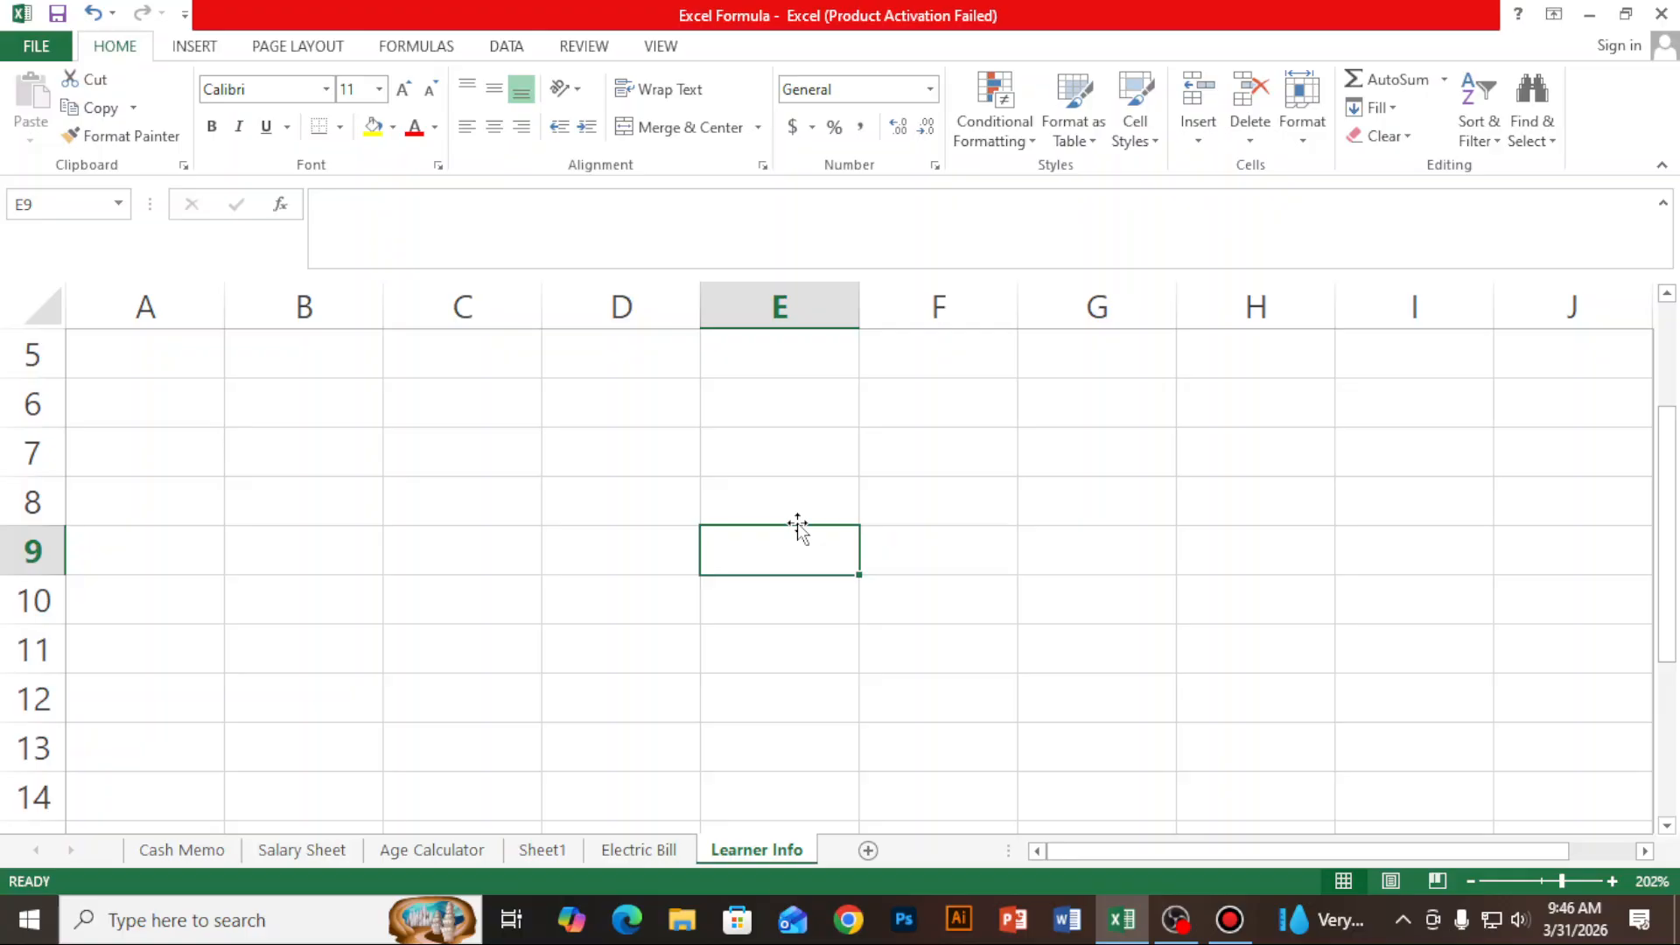
- Enter the value 5 in each of the cells E8 through E11 of the Learner Info sheet
{"action": "left_click", "coordinate": [800, 516]}
{"action": "type", "text": "5"}
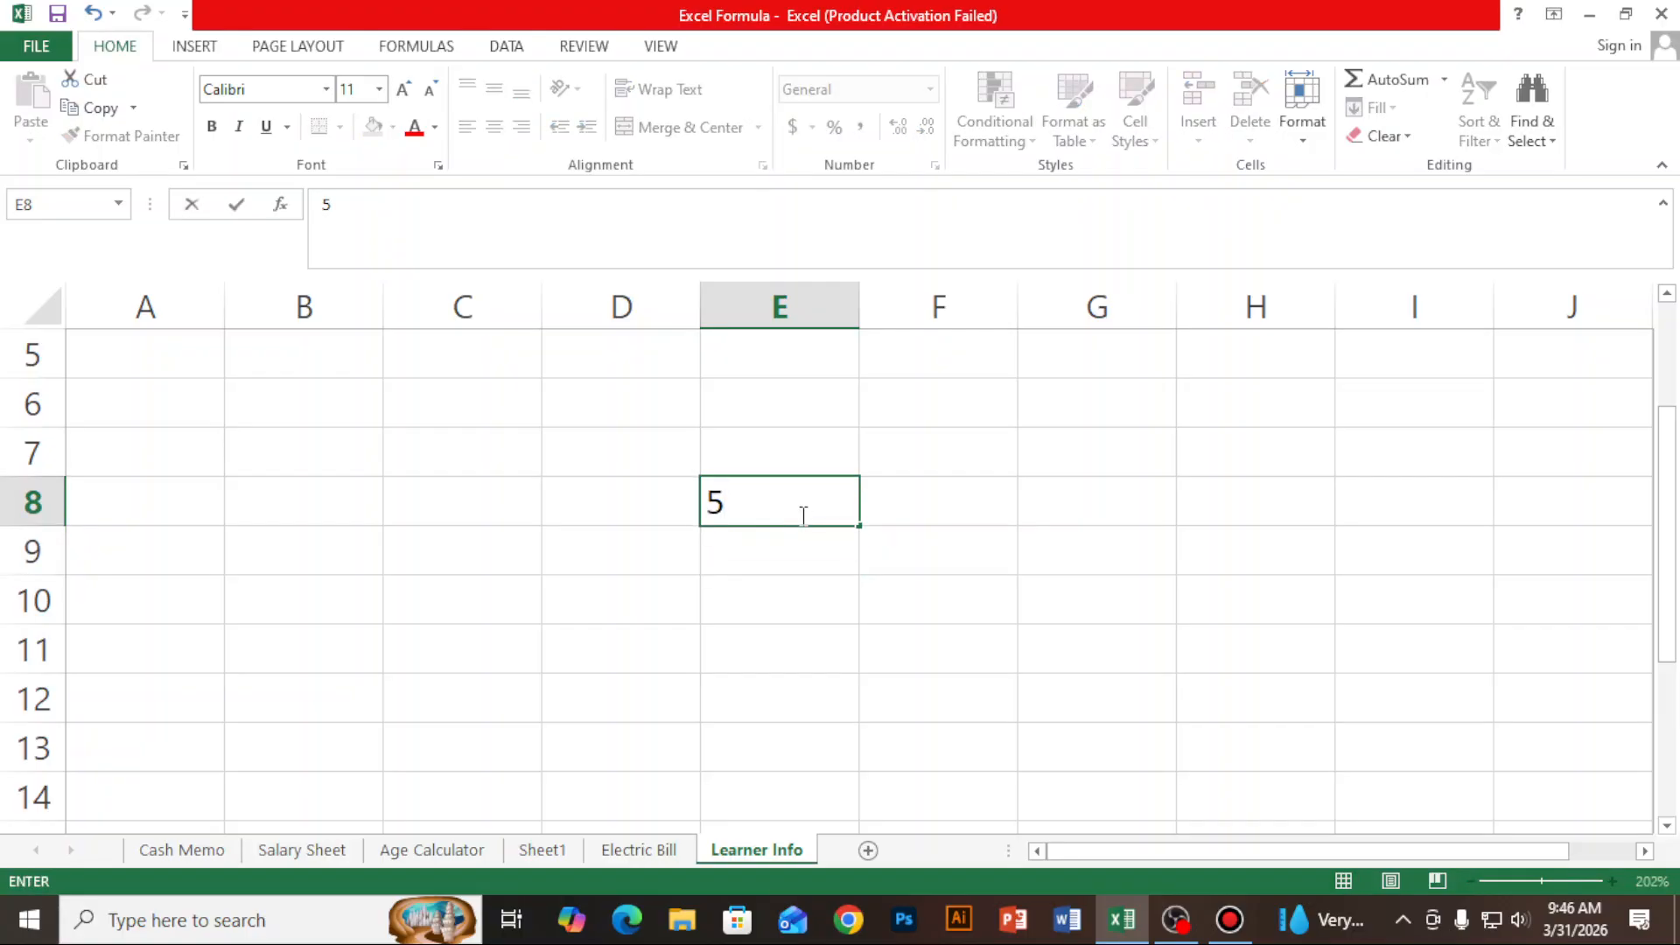
{"action": "key", "text": "Return"}
{"action": "type", "text": "5"}
{"action": "key", "text": "Return"}
{"action": "type", "text": "5"}
{"action": "key", "text": "Return"}
{"action": "type", "text": "5"}
{"action": "key", "text": "Tab"}
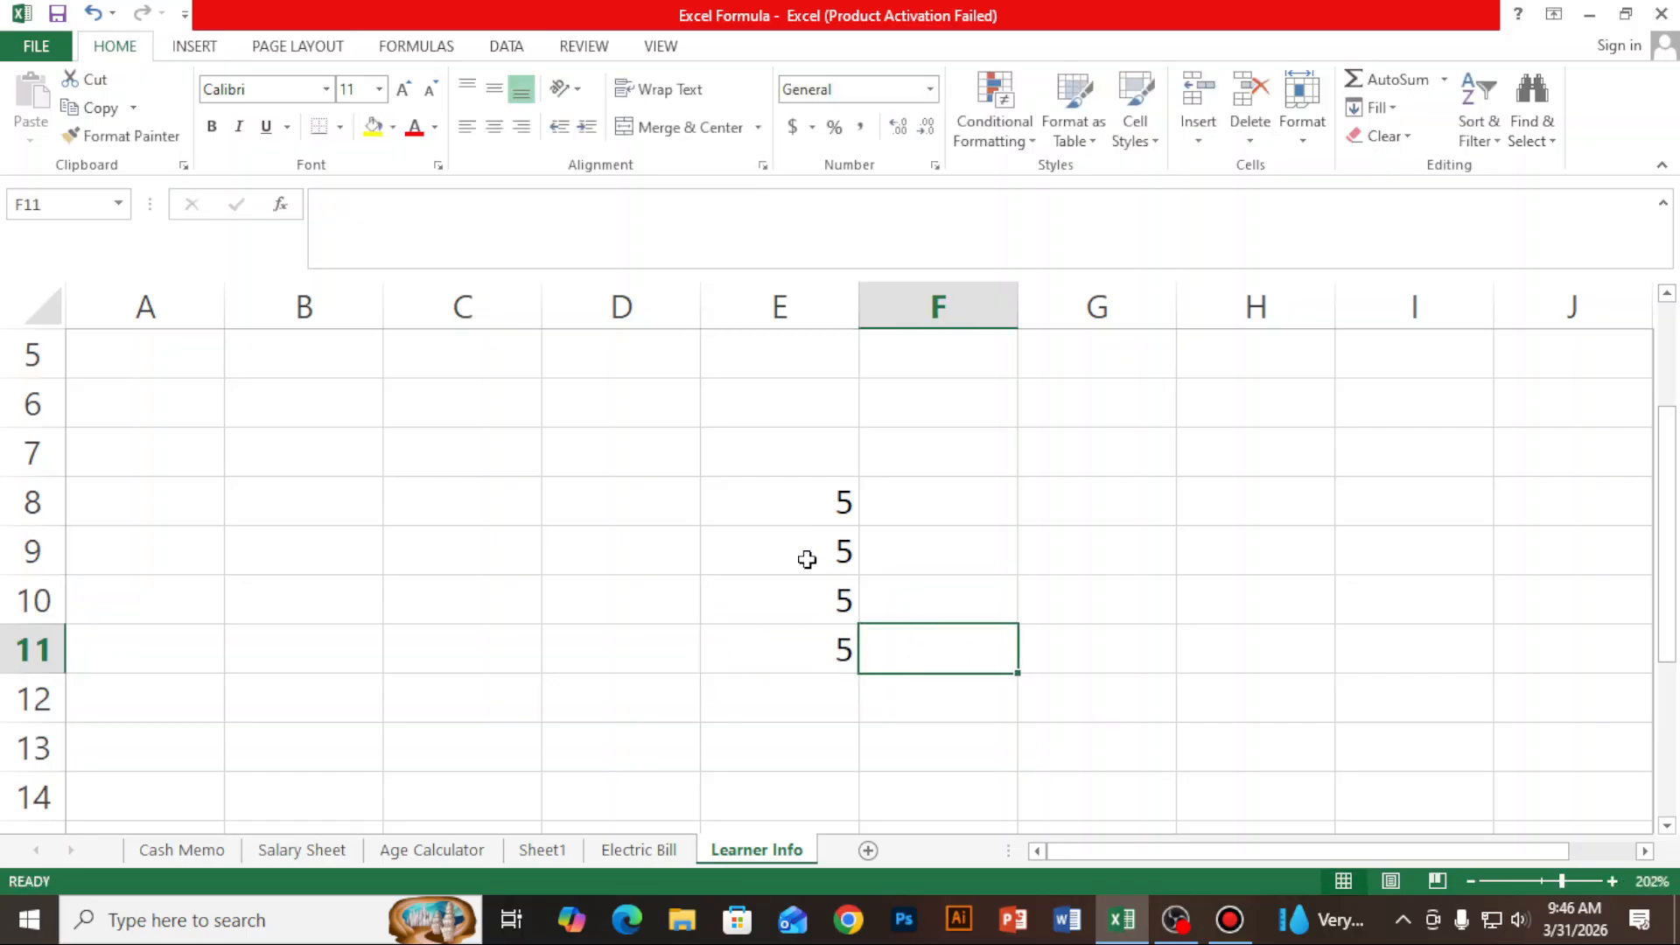
{"action": "left_click_drag", "start_coordinate": [775, 506], "coordinate": [783, 634]}
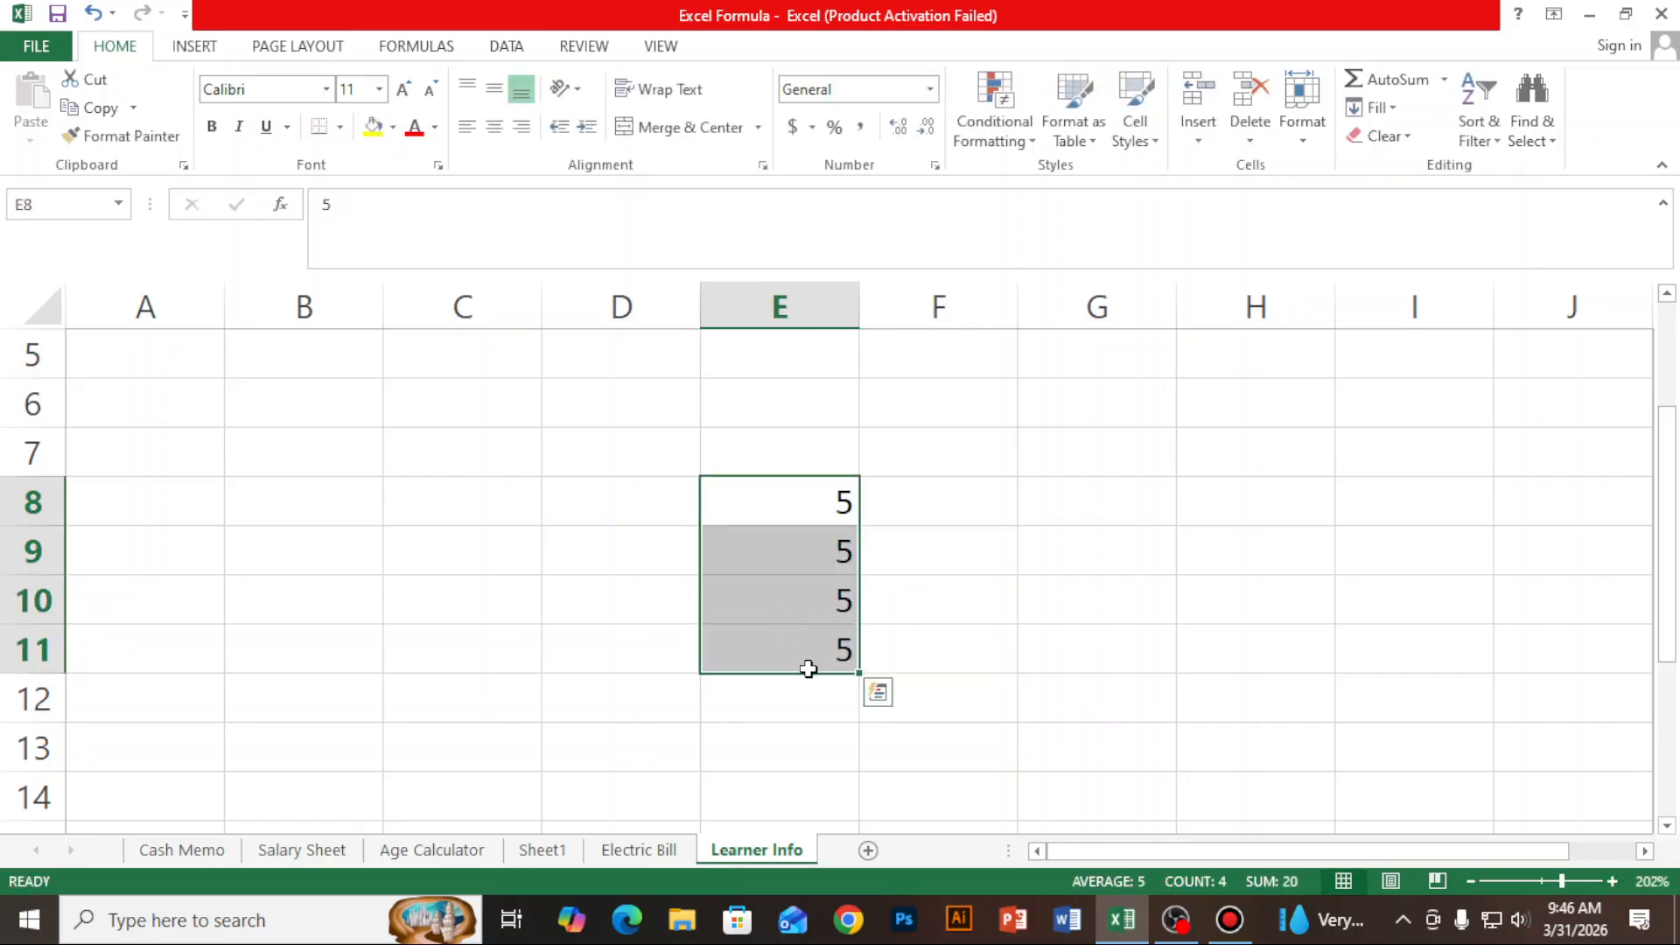
{"action": "left_click", "coordinate": [1298, 459]}
{"action": "left_click", "coordinate": [429, 451]}
{"action": "left_click", "coordinate": [419, 647]}
{"action": "left_click", "coordinate": [712, 752]}
{"action": "left_click", "coordinate": [516, 551]}
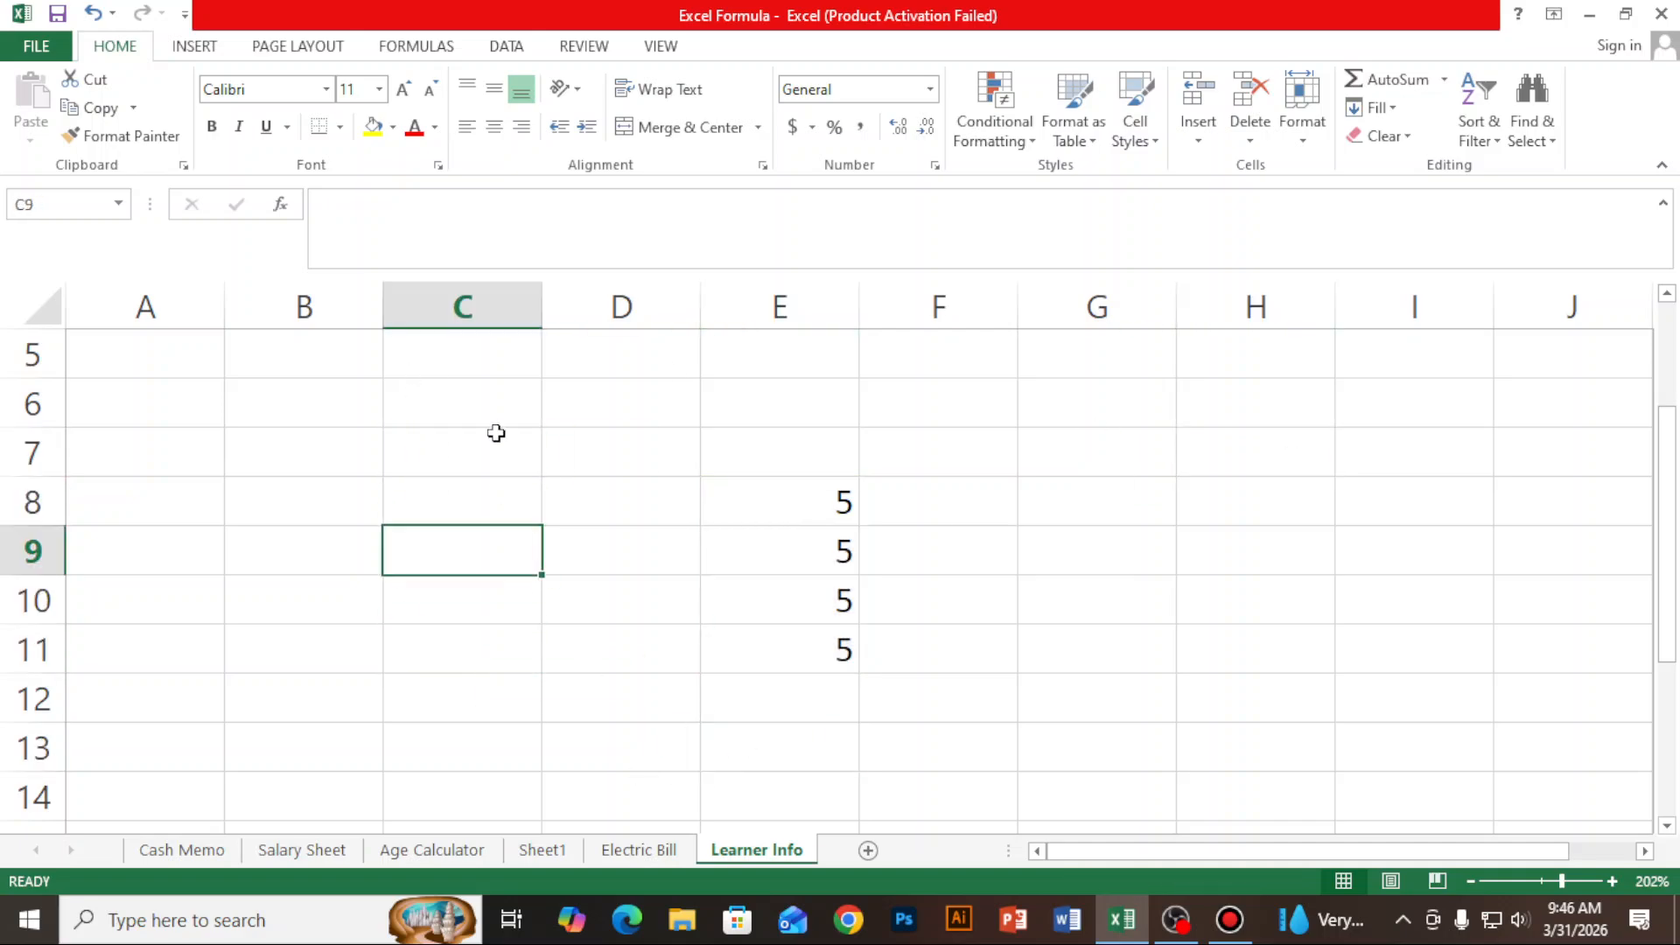
{"action": "left_click", "coordinate": [497, 443]}
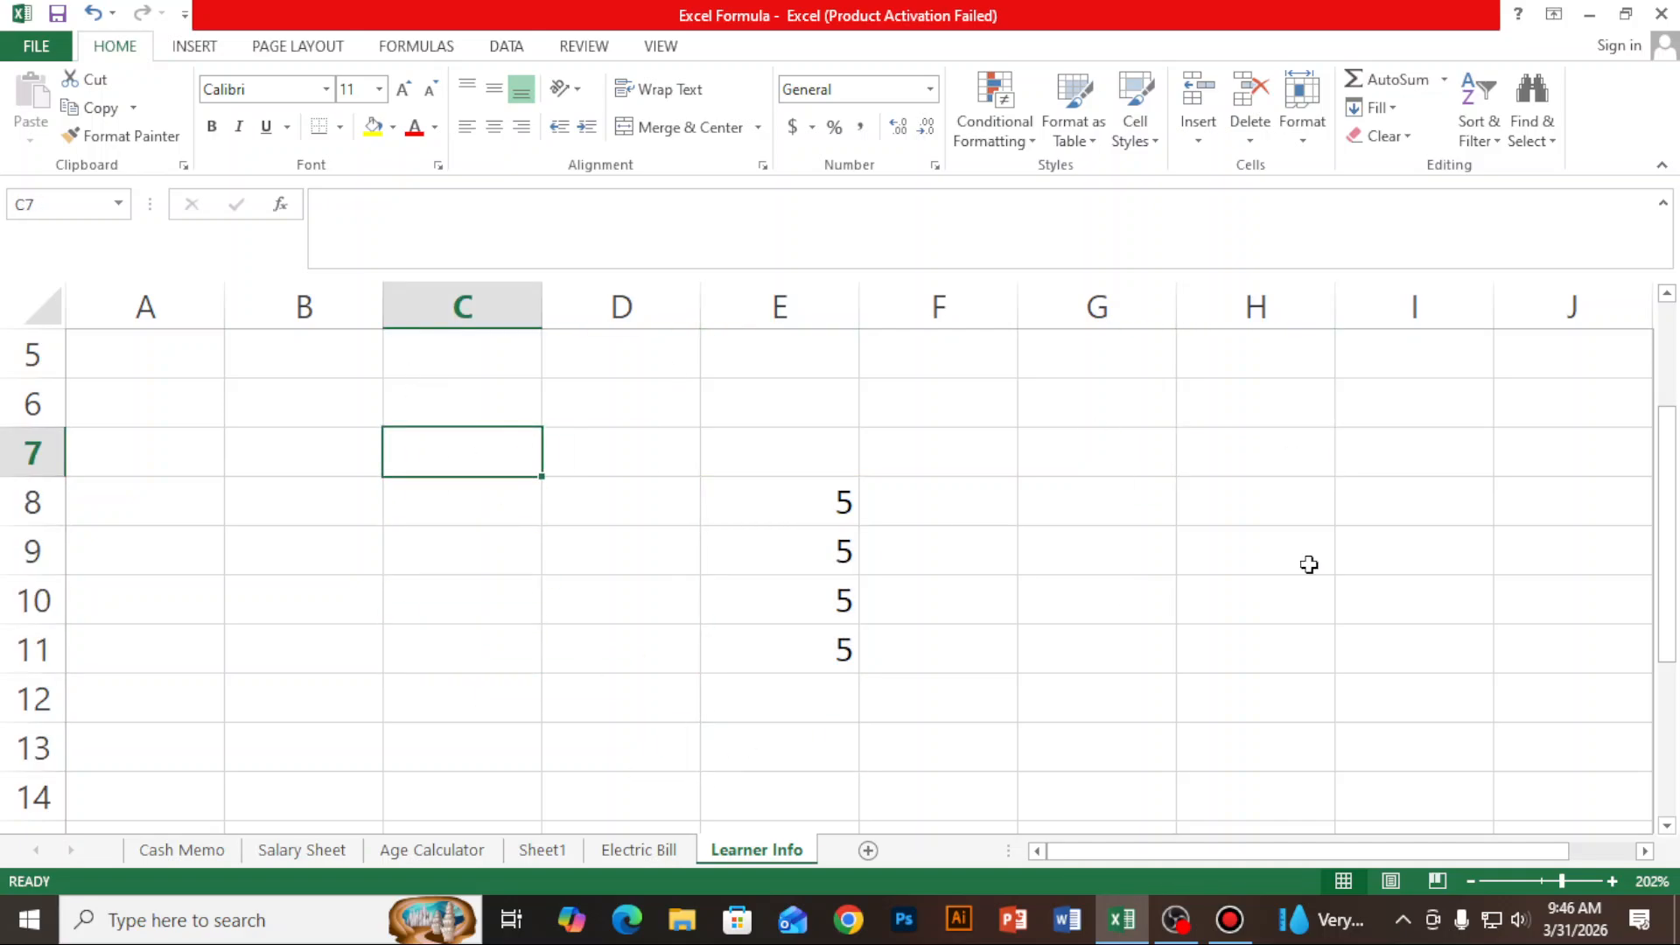
{"action": "left_click", "coordinate": [1435, 420]}
{"action": "left_click", "coordinate": [873, 733]}
{"action": "left_click", "coordinate": [476, 656]}
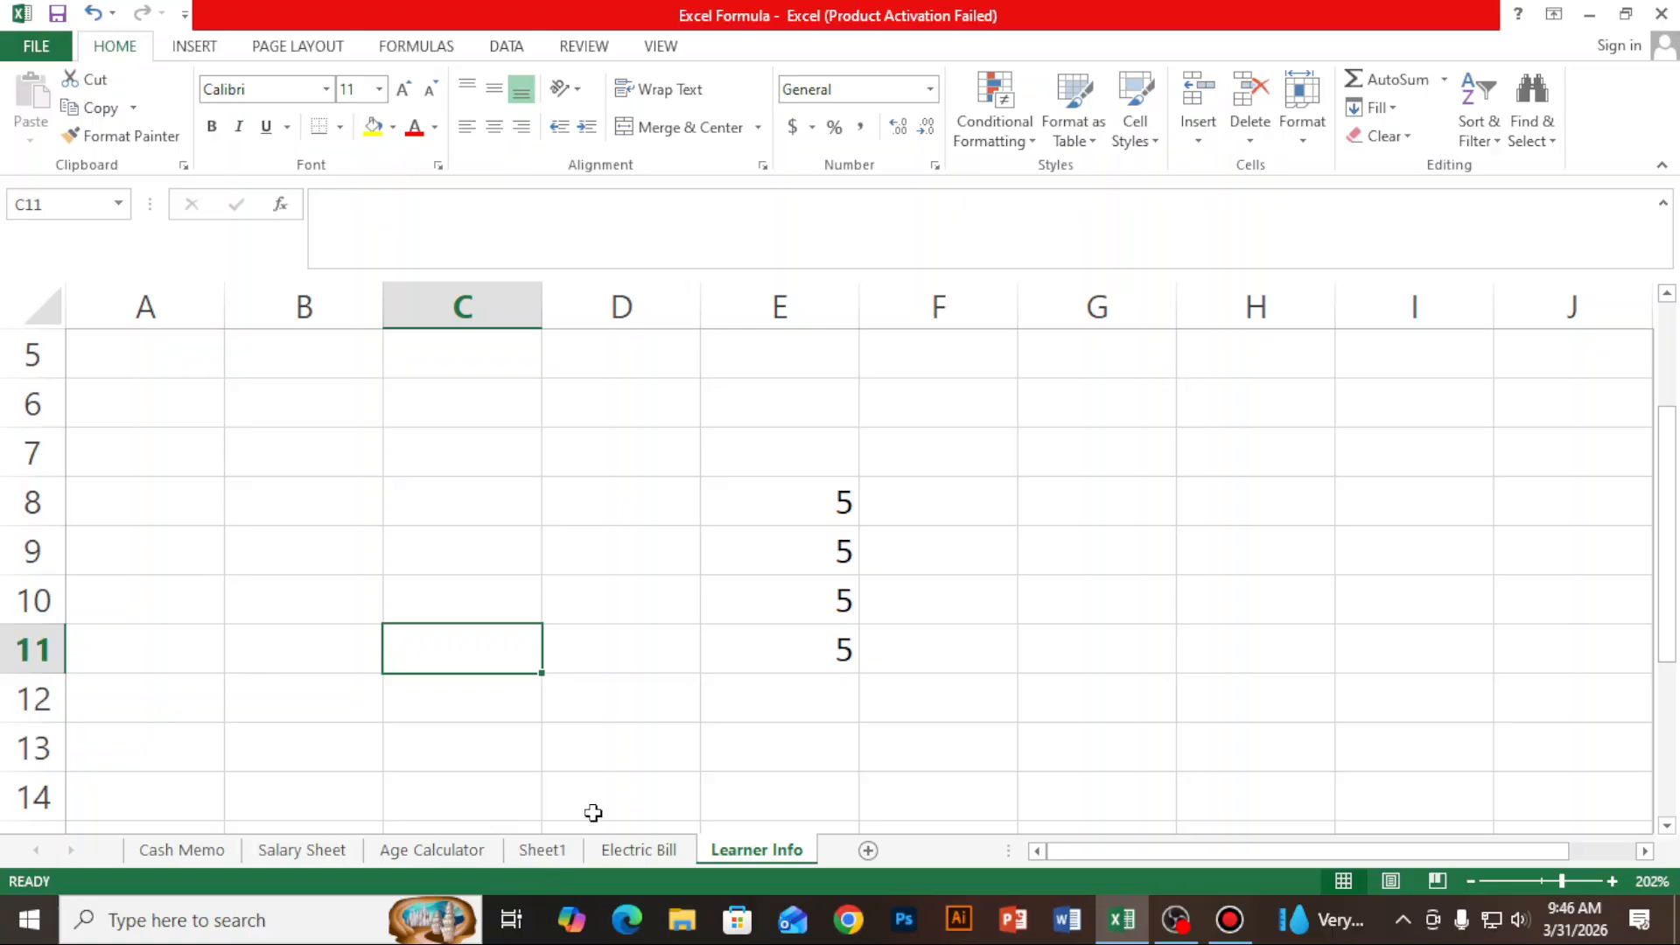
{"action": "left_click", "coordinate": [805, 646]}
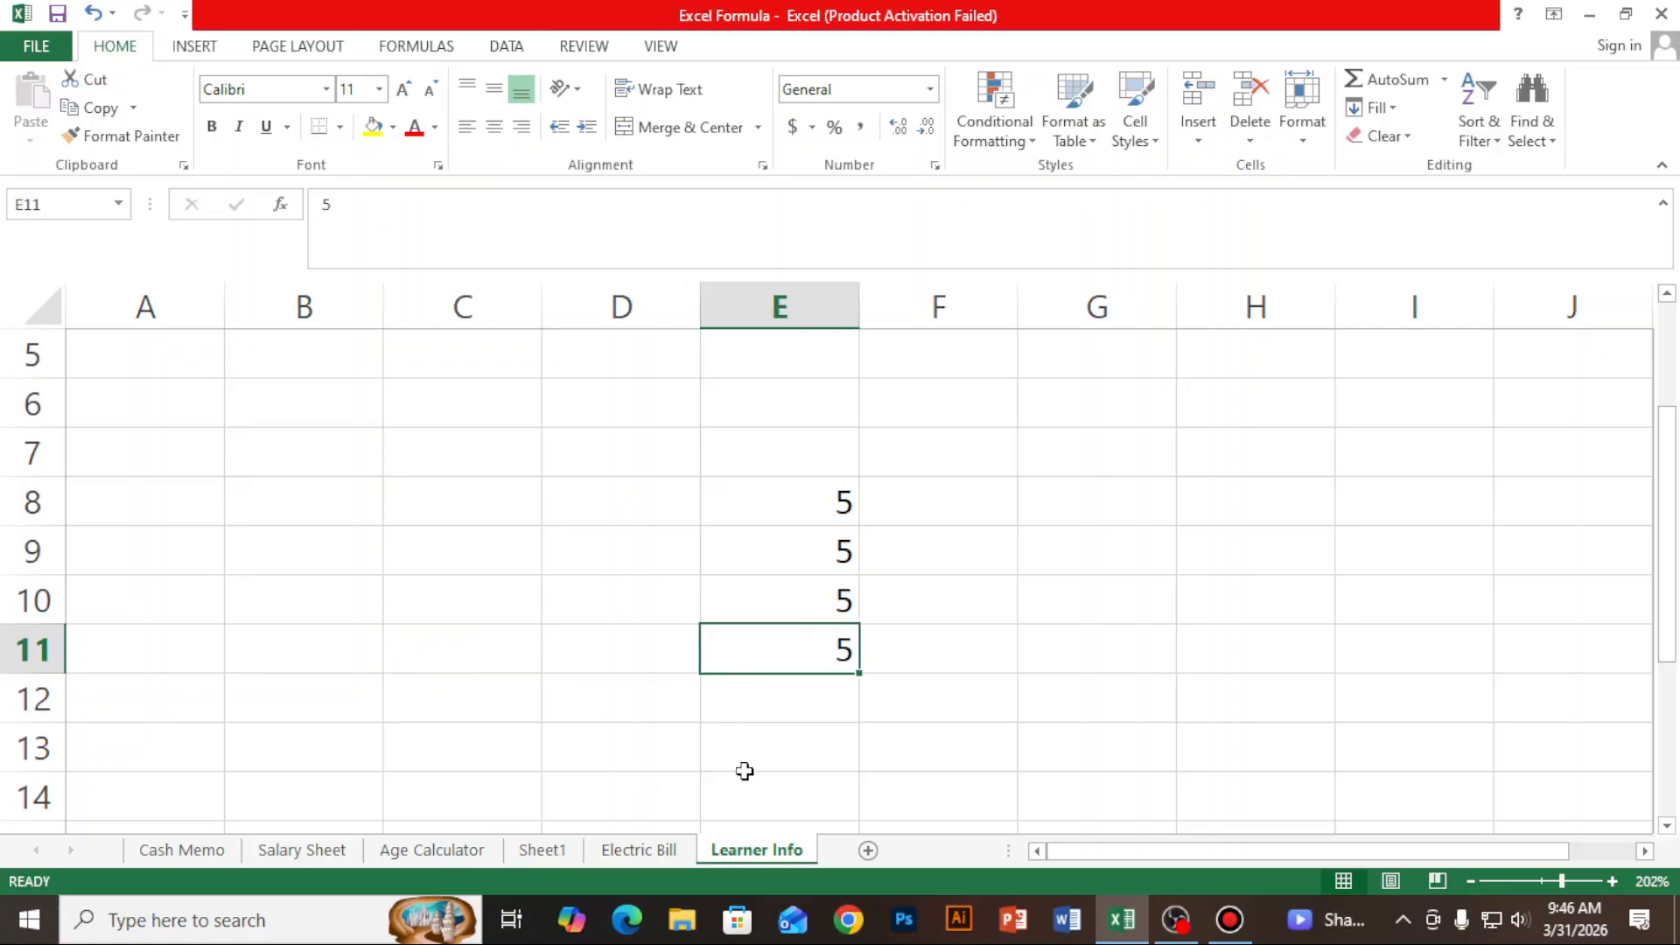
{"action": "left_click", "coordinate": [532, 853]}
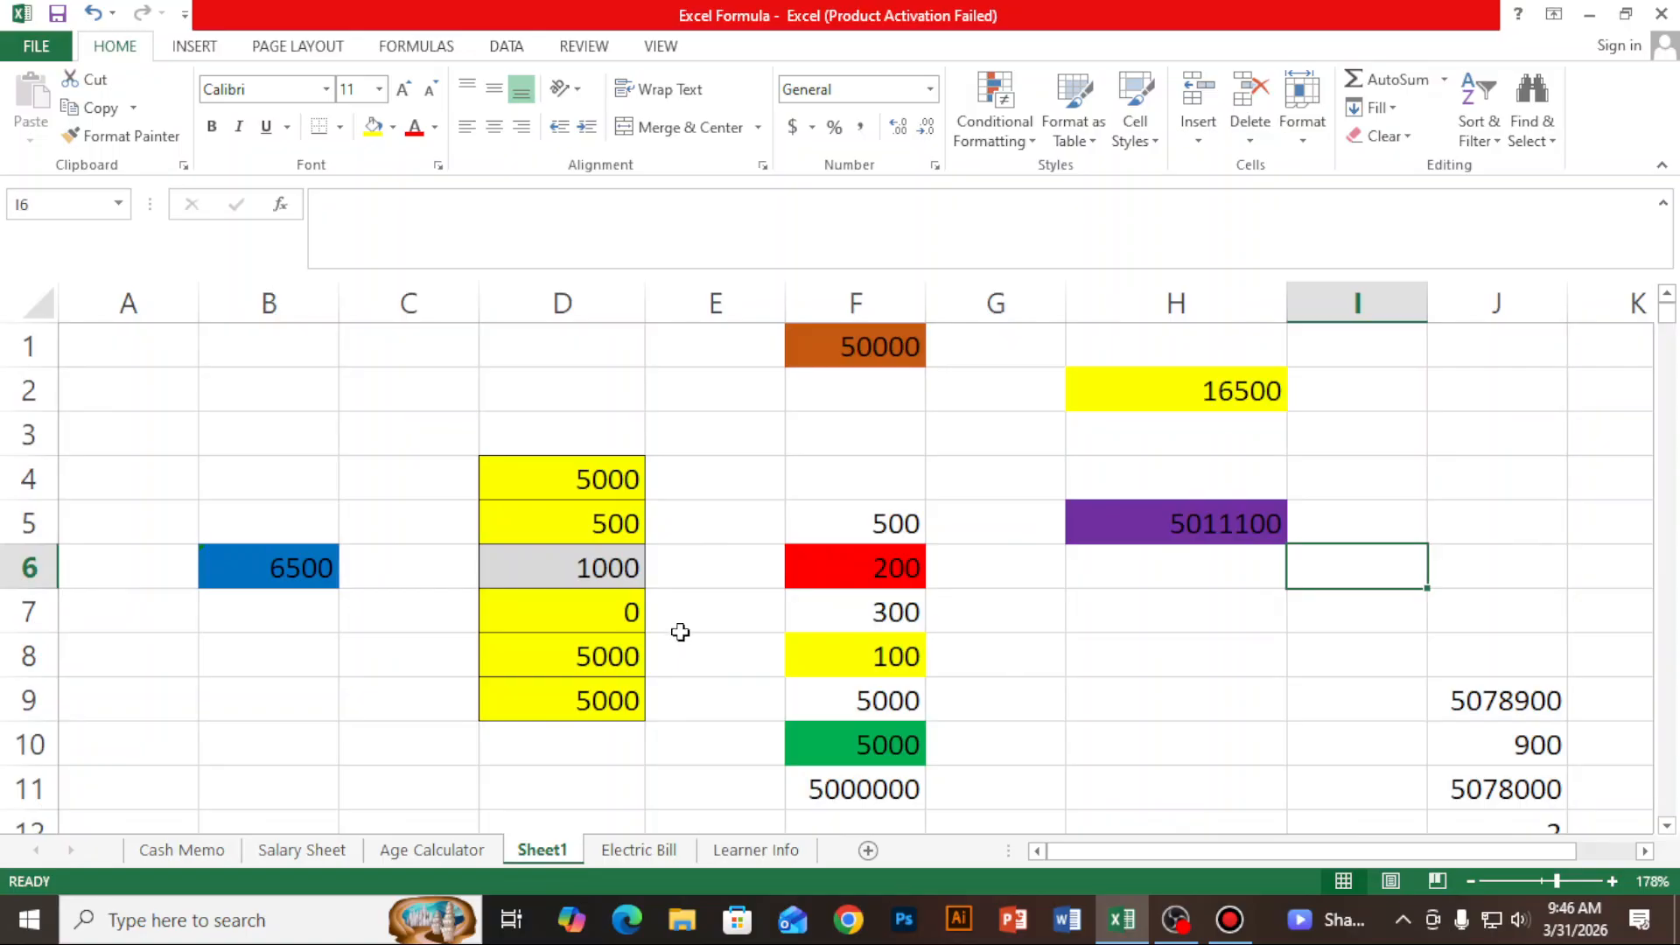
{"action": "left_click", "coordinate": [742, 851]}
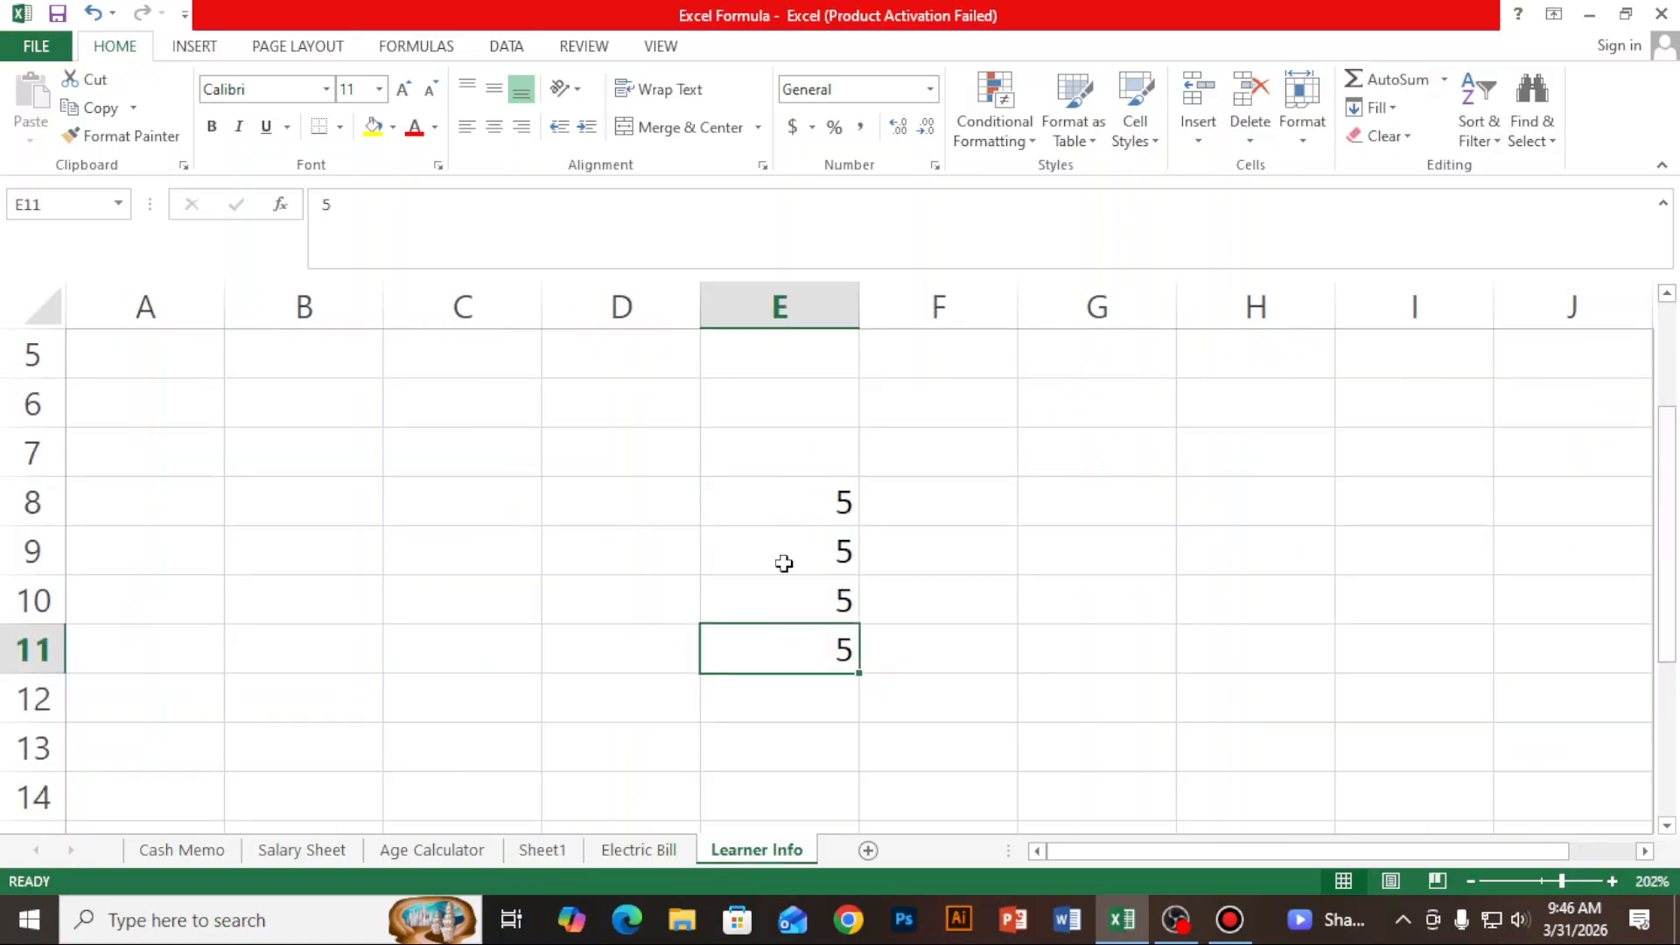
{"action": "left_click_drag", "start_coordinate": [780, 501], "coordinate": [795, 696]}
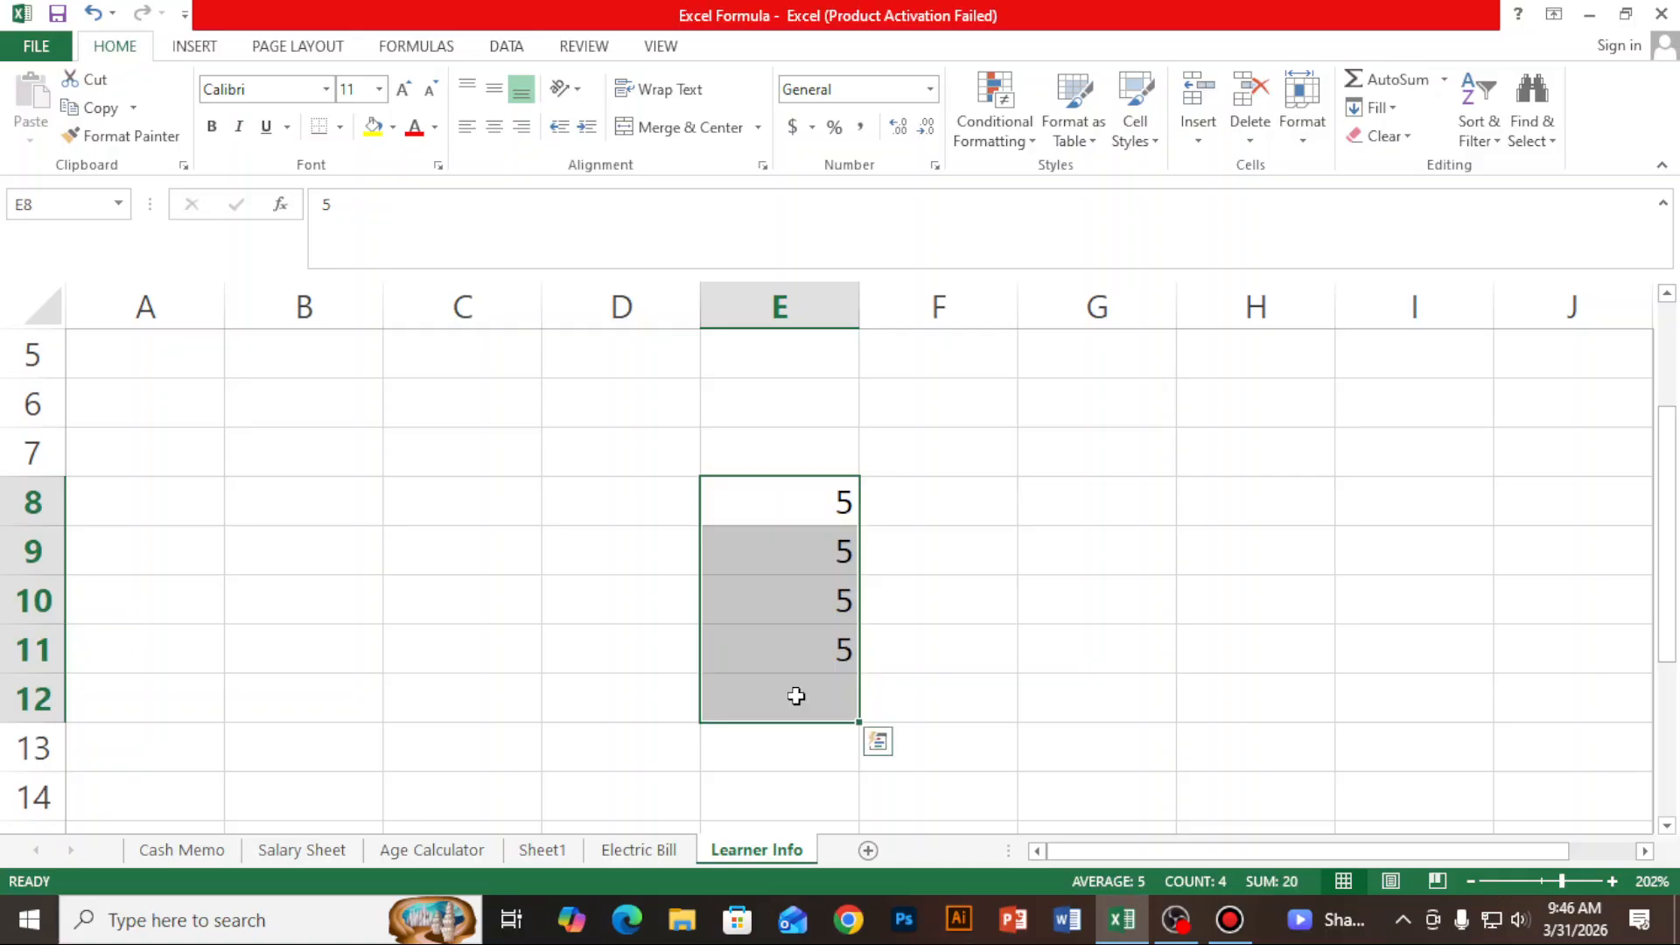
{"action": "left_click", "coordinate": [1264, 515]}
{"action": "left_click_drag", "start_coordinate": [821, 495], "coordinate": [825, 615]}
- Enter the formula =SUM(E8:E11) in cell H8 to add up the four values in column E
{"action": "left_click", "coordinate": [1261, 506]}
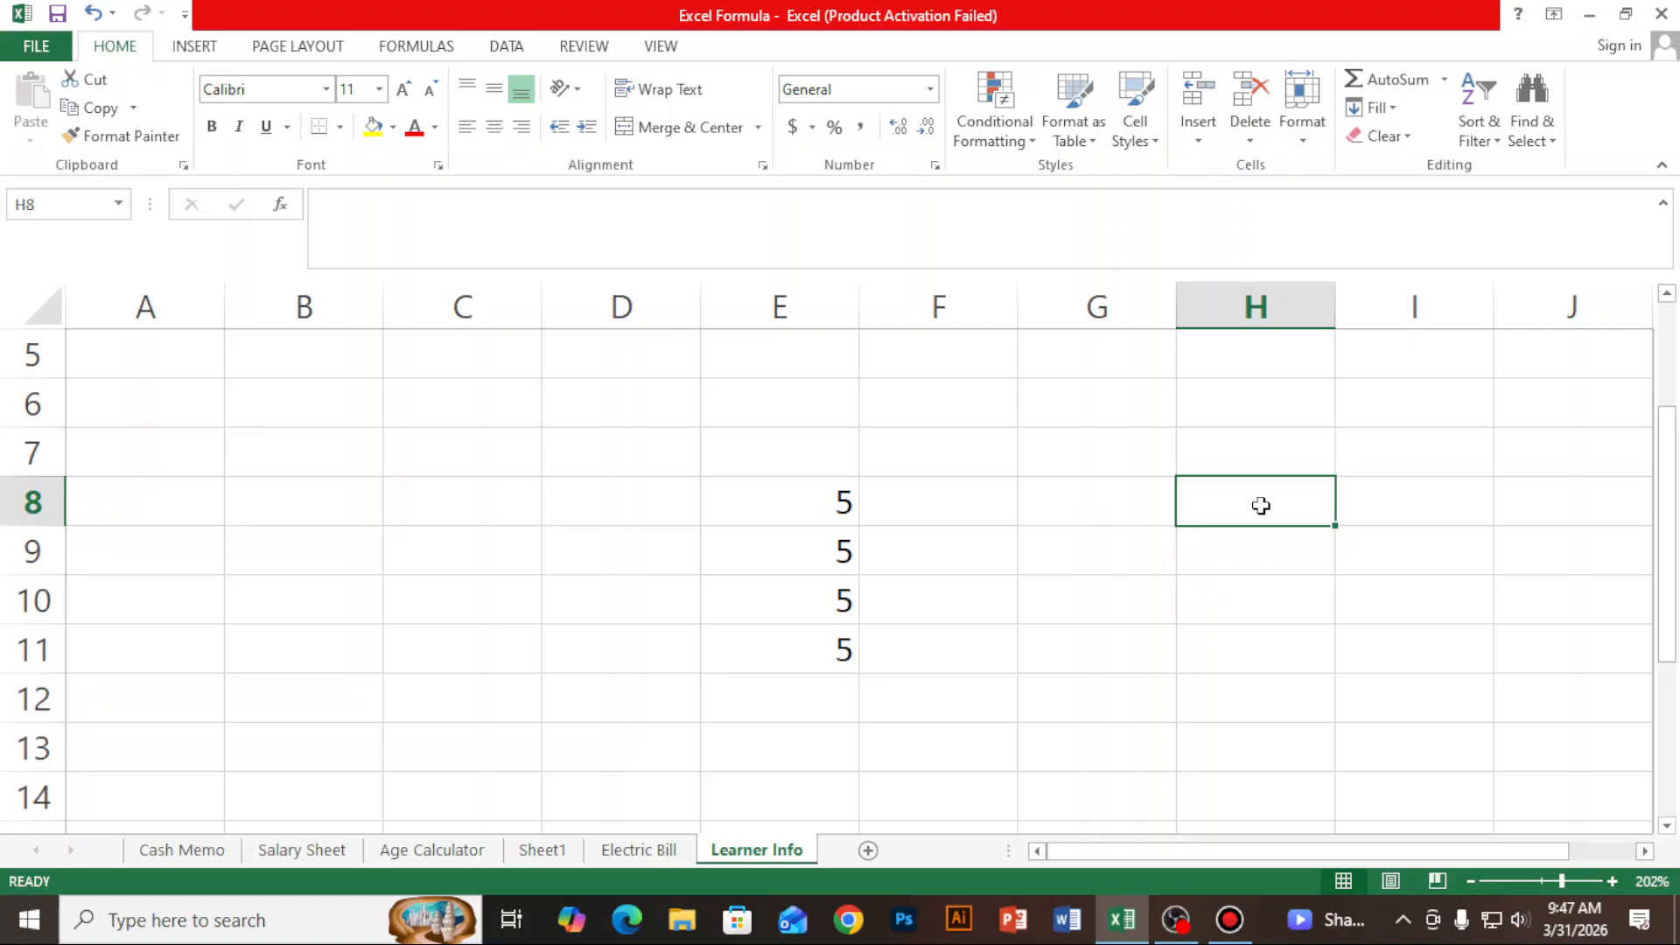
{"action": "type", "text": "="}
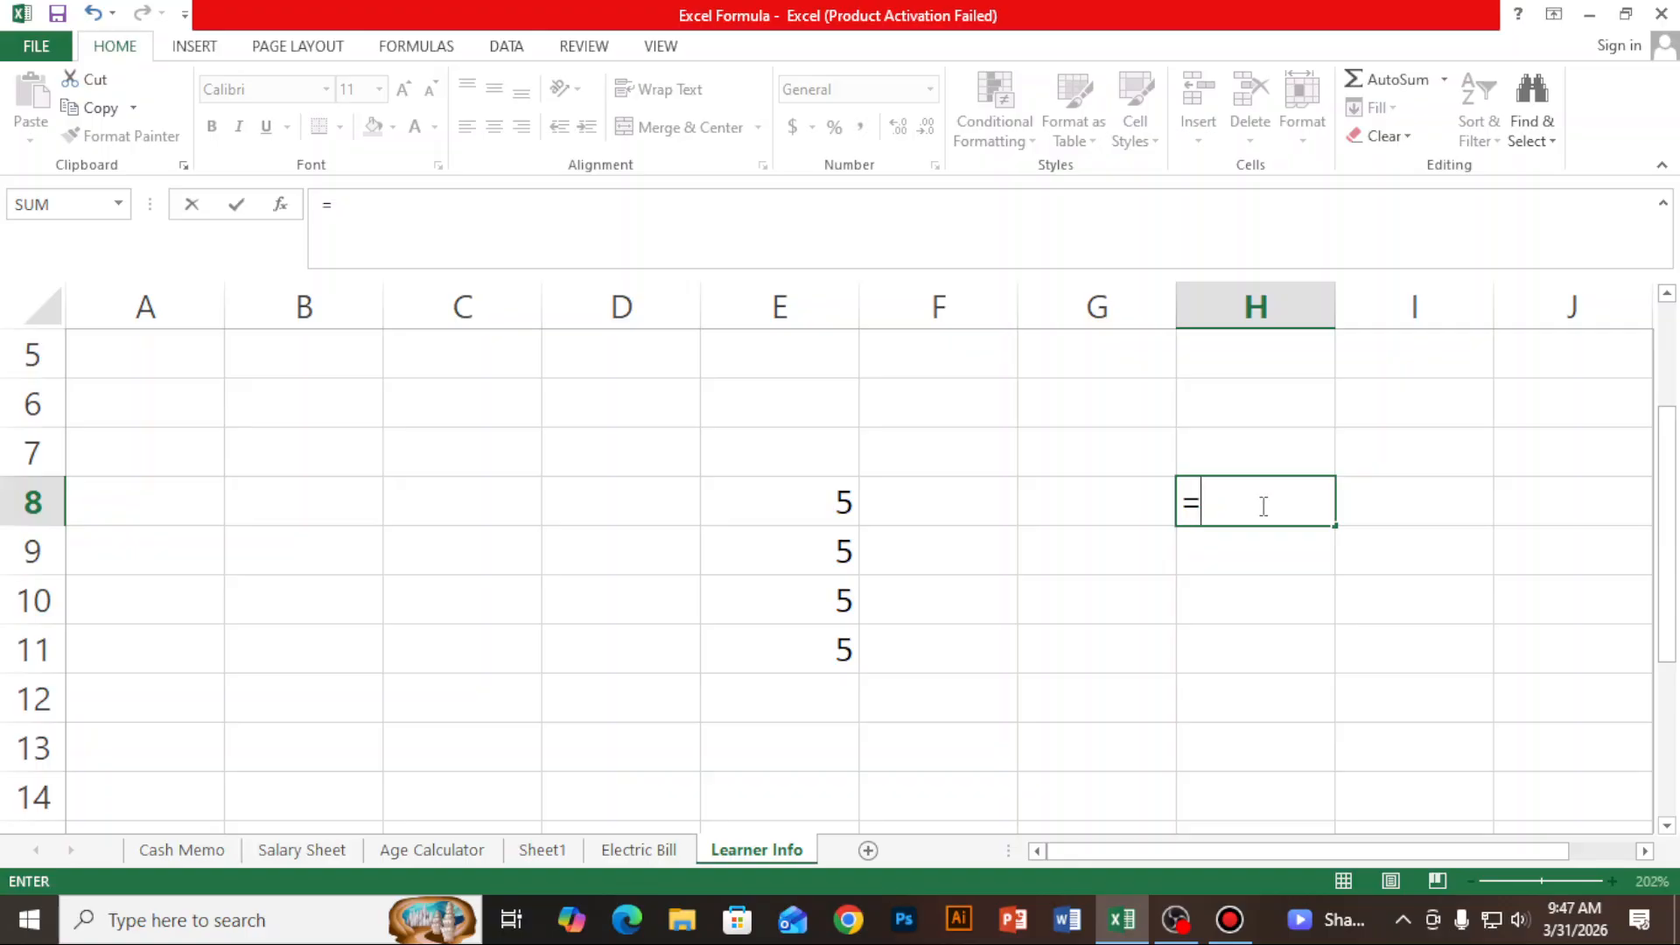
{"action": "type", "text": "sum"}
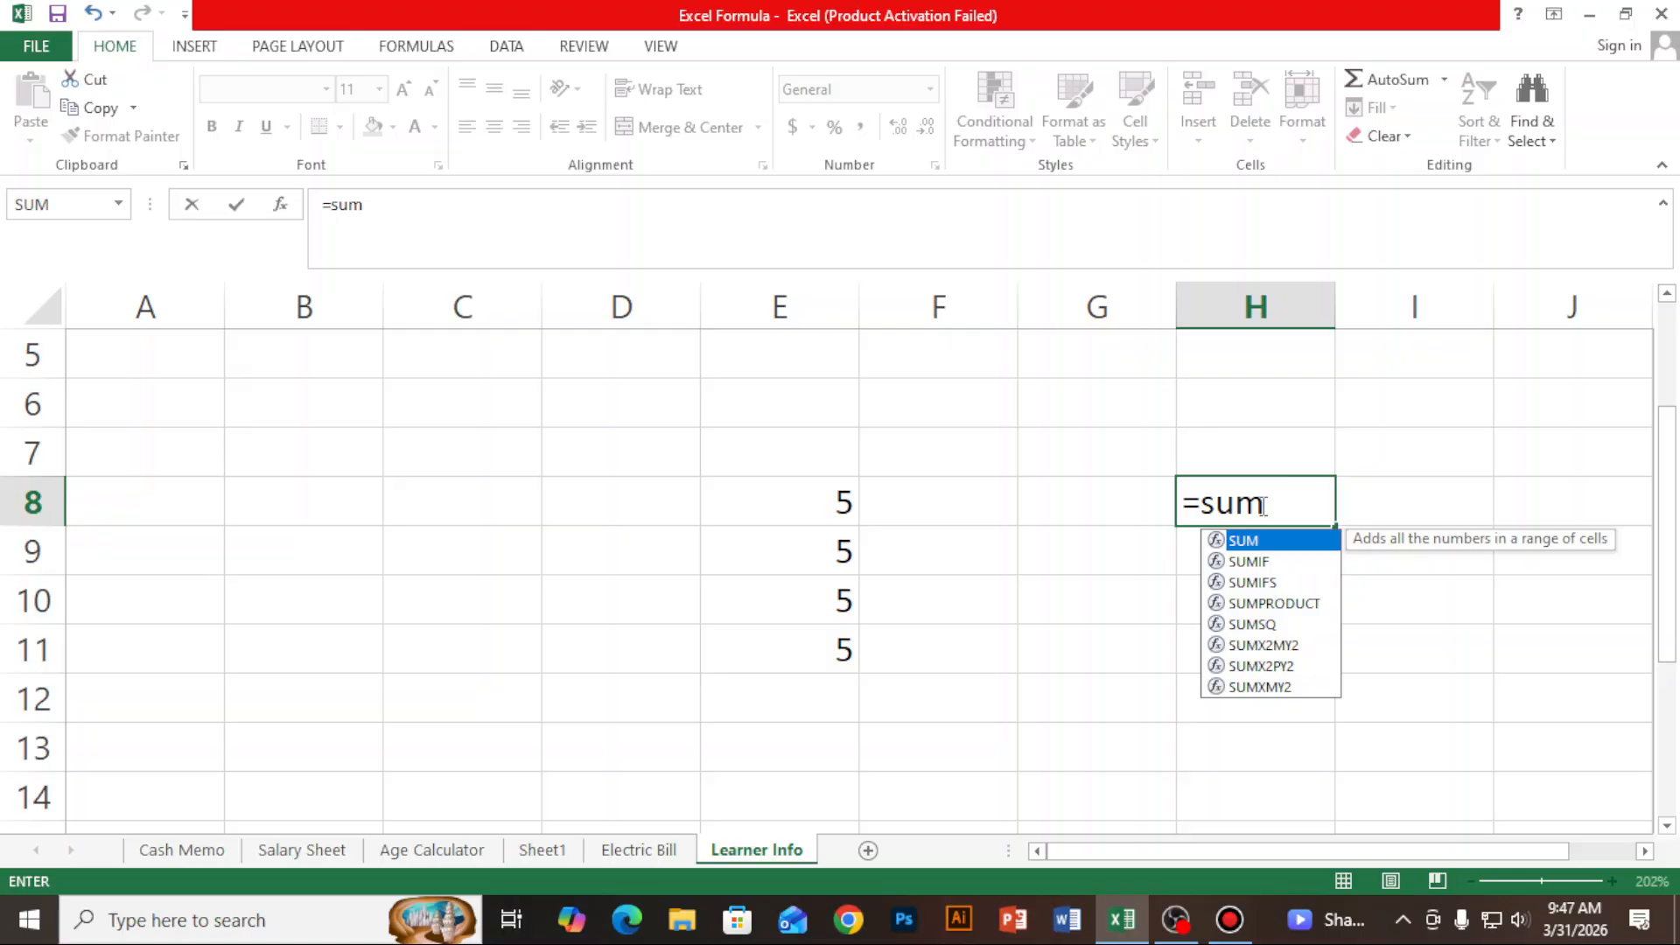
{"action": "type", "text": "("}
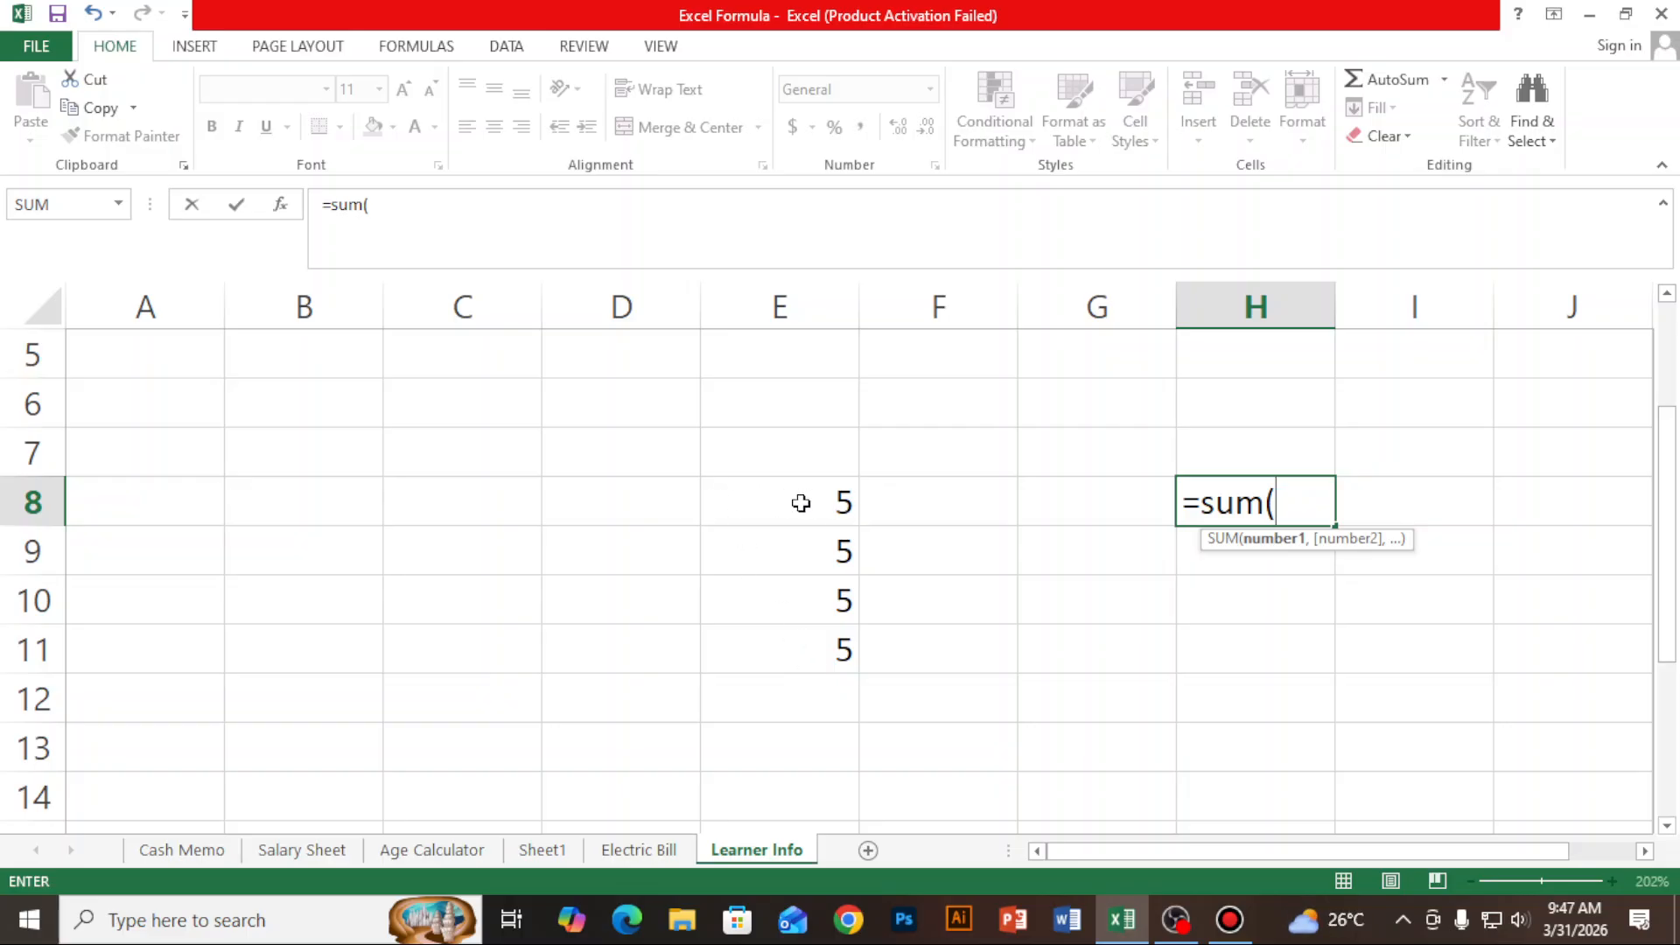
{"action": "left_click_drag", "start_coordinate": [772, 496], "coordinate": [768, 543]}
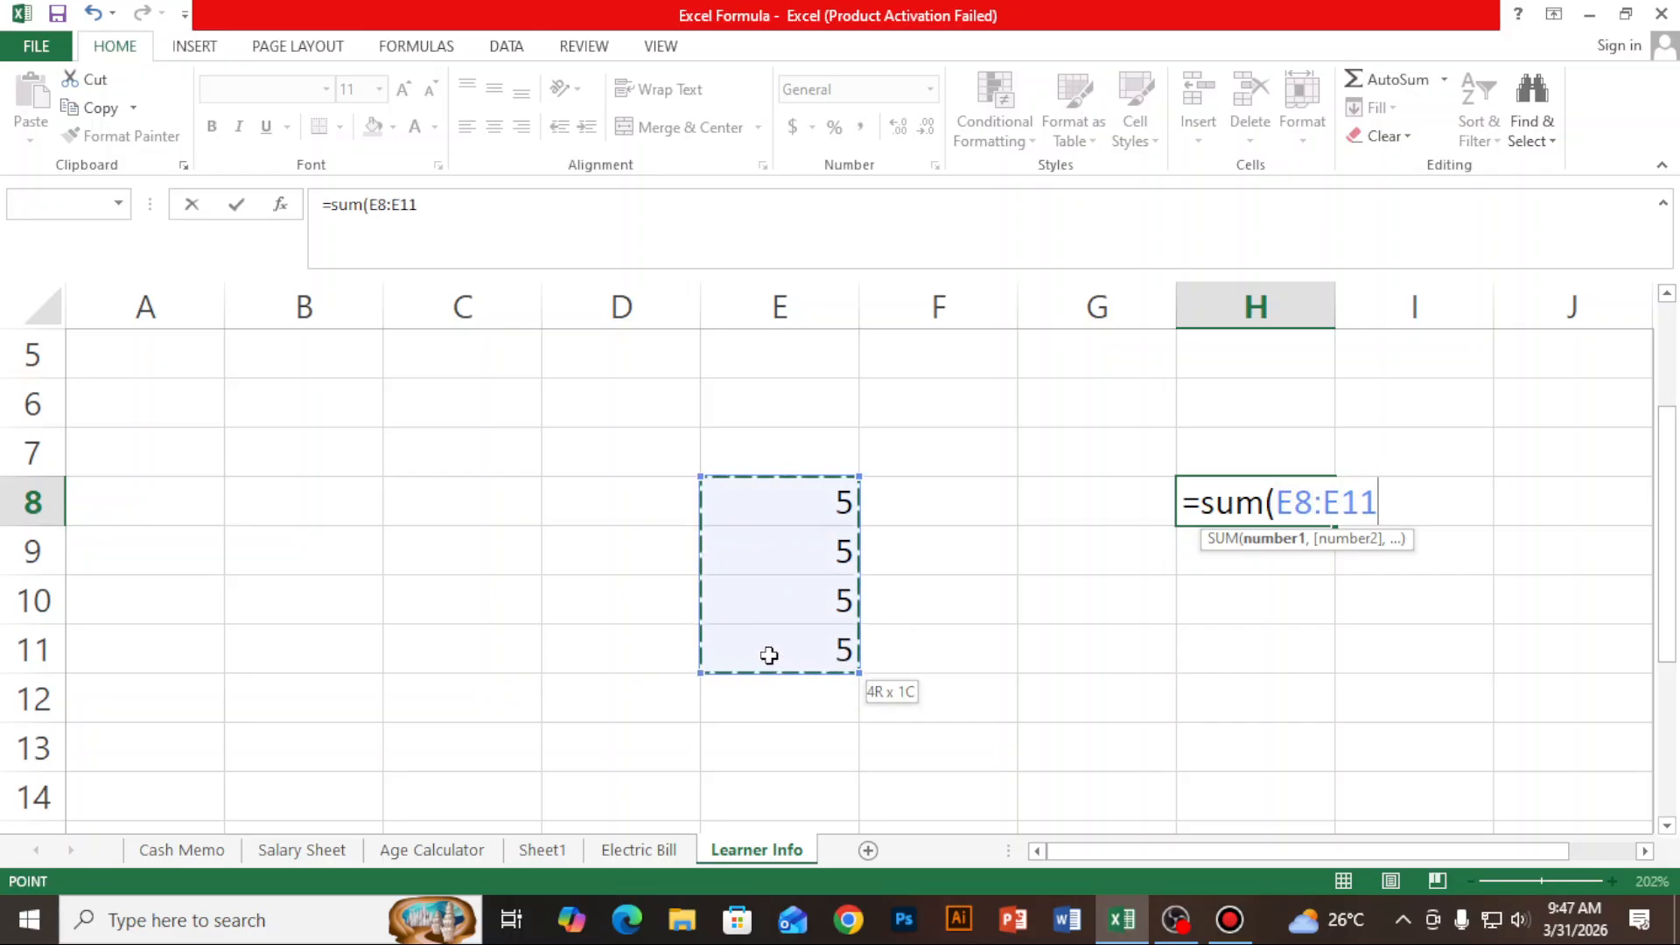
{"action": "left_click_drag", "start_coordinate": [770, 659], "coordinate": [770, 658]}
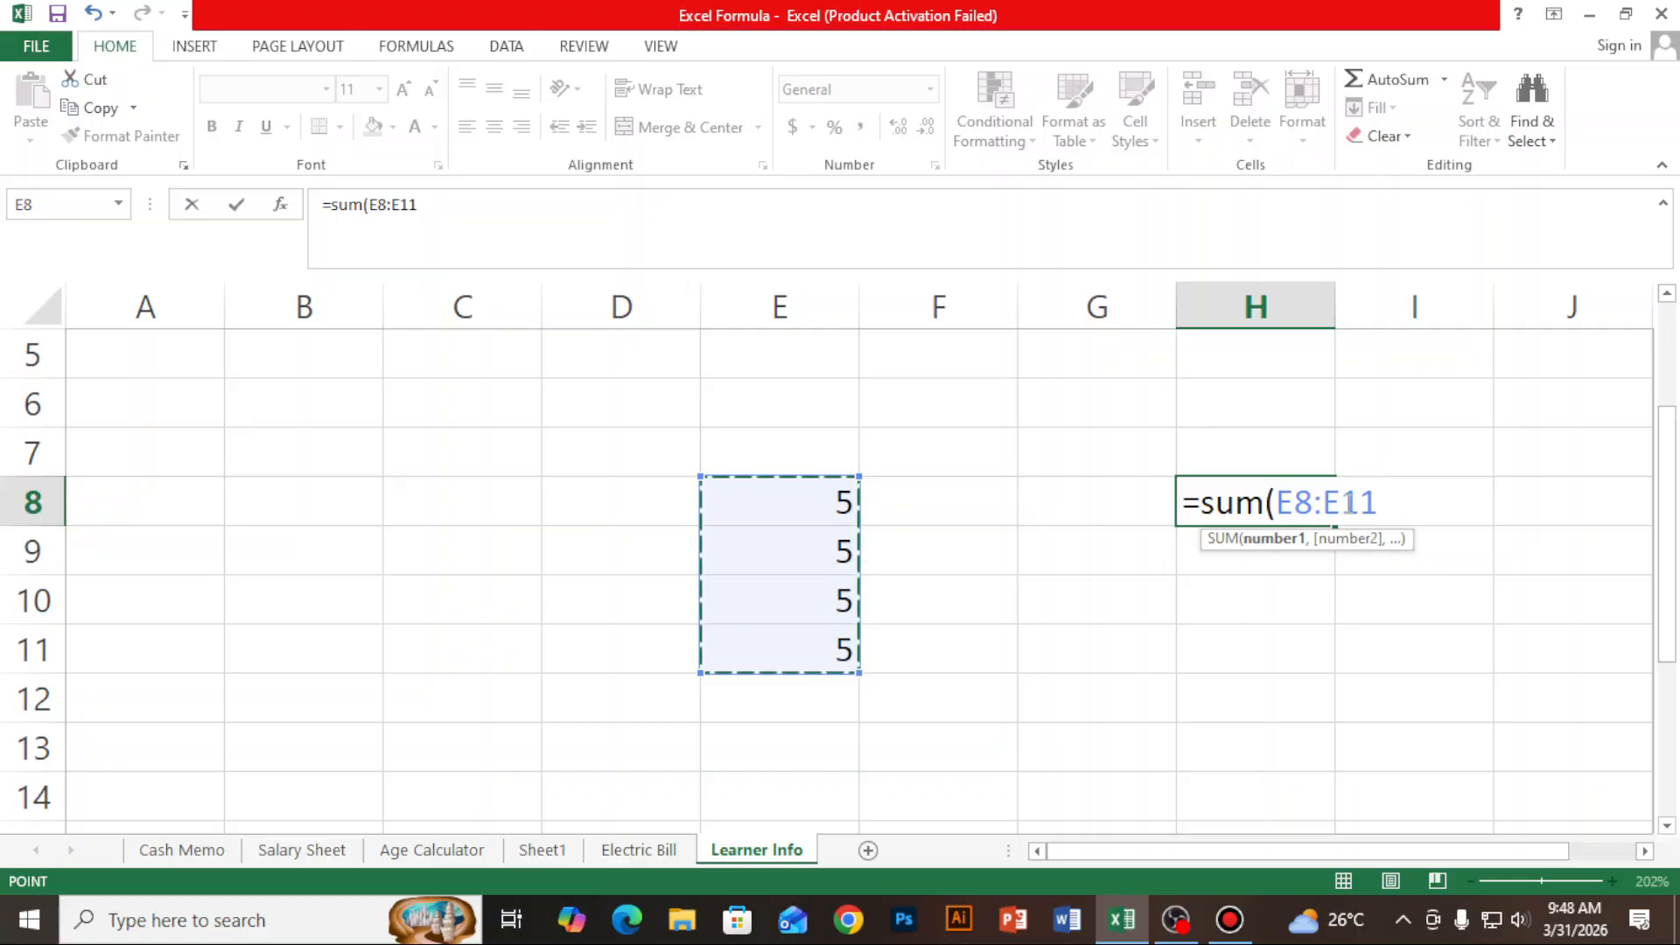
{"action": "type", "text": ")"}
{"action": "key", "text": "Return"}
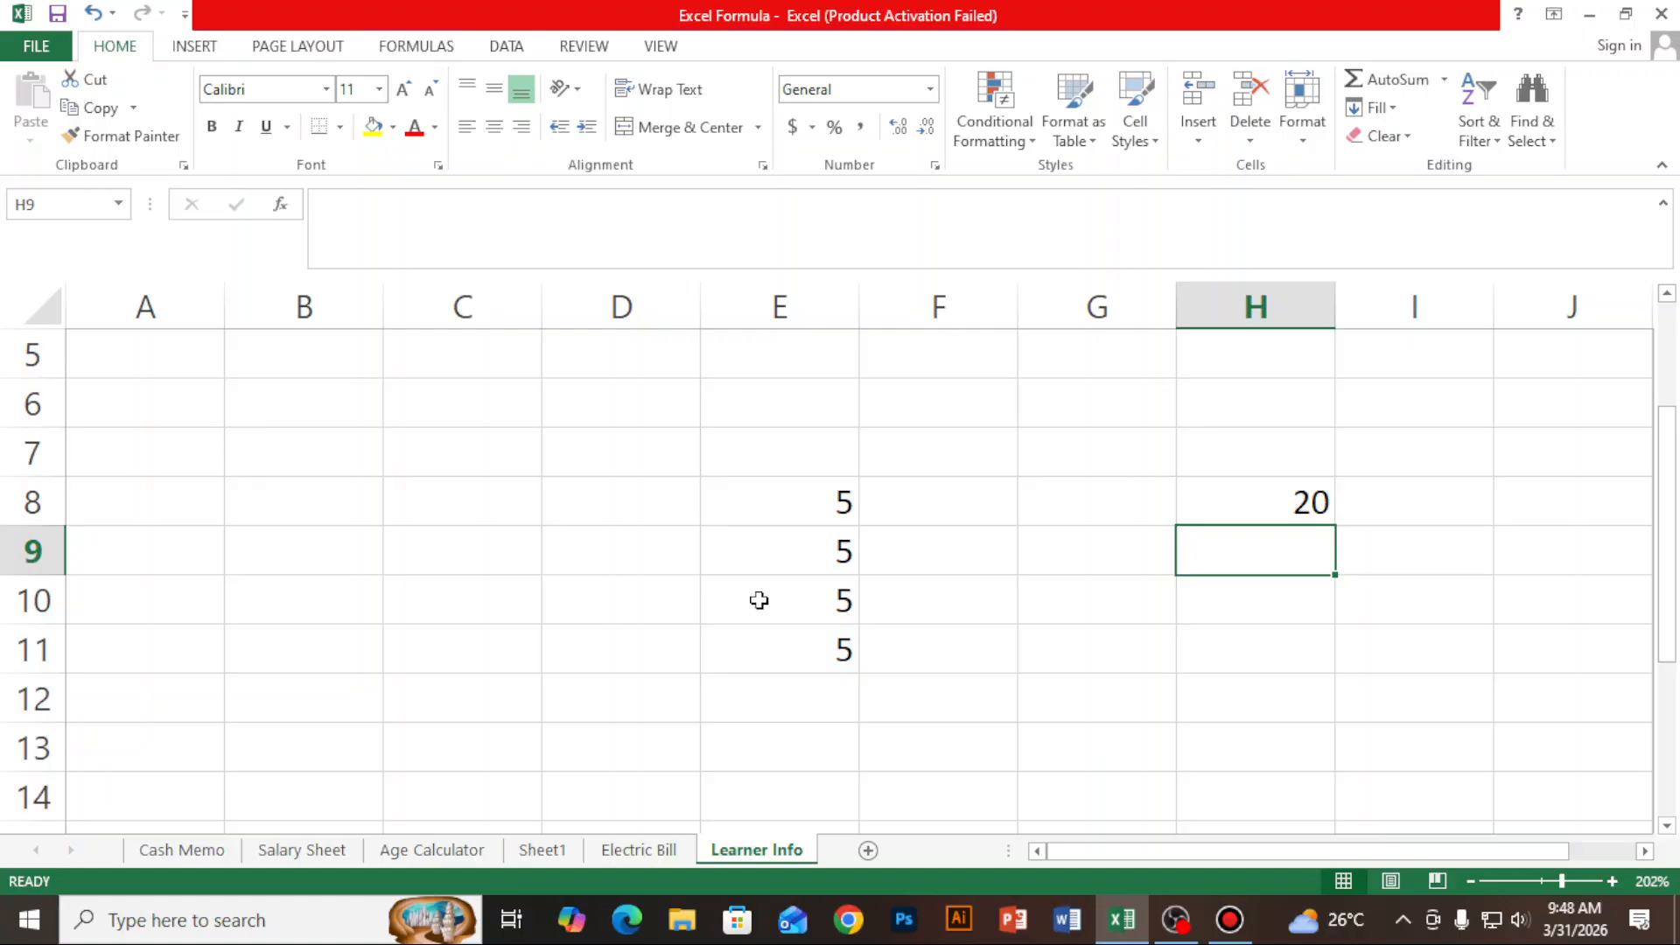
{"action": "left_click", "coordinate": [436, 546]}
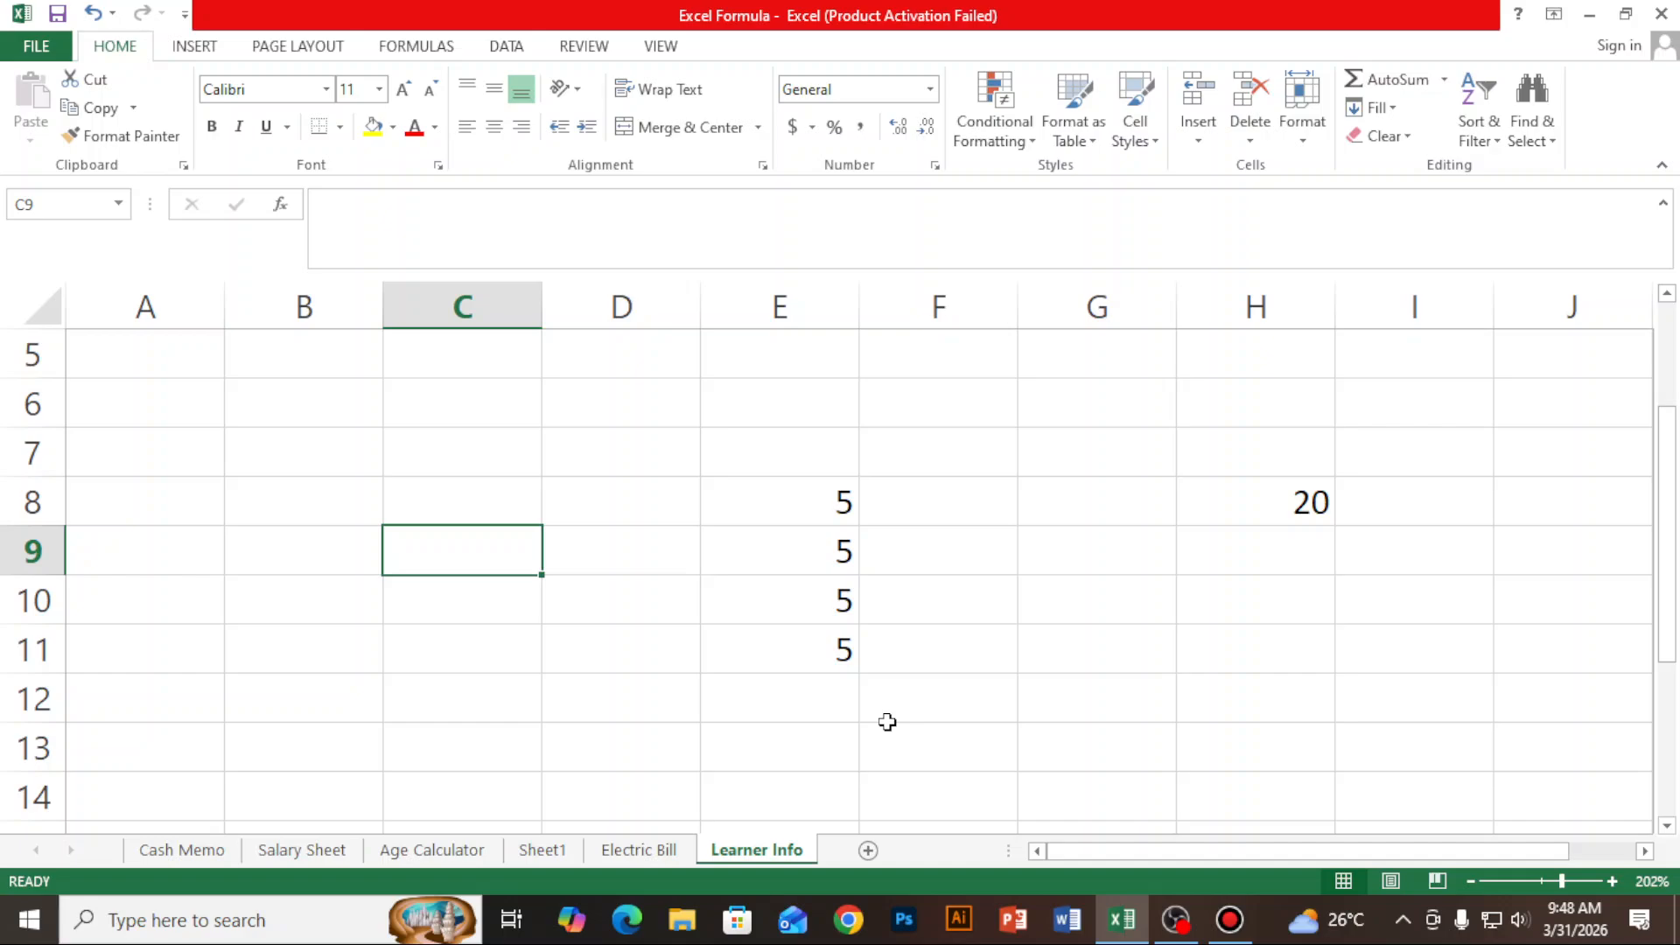
- Enter the formula =E8+E9+E10+E11 in cell C9 to add the column E values cell by cell
{"action": "type", "text": "="}
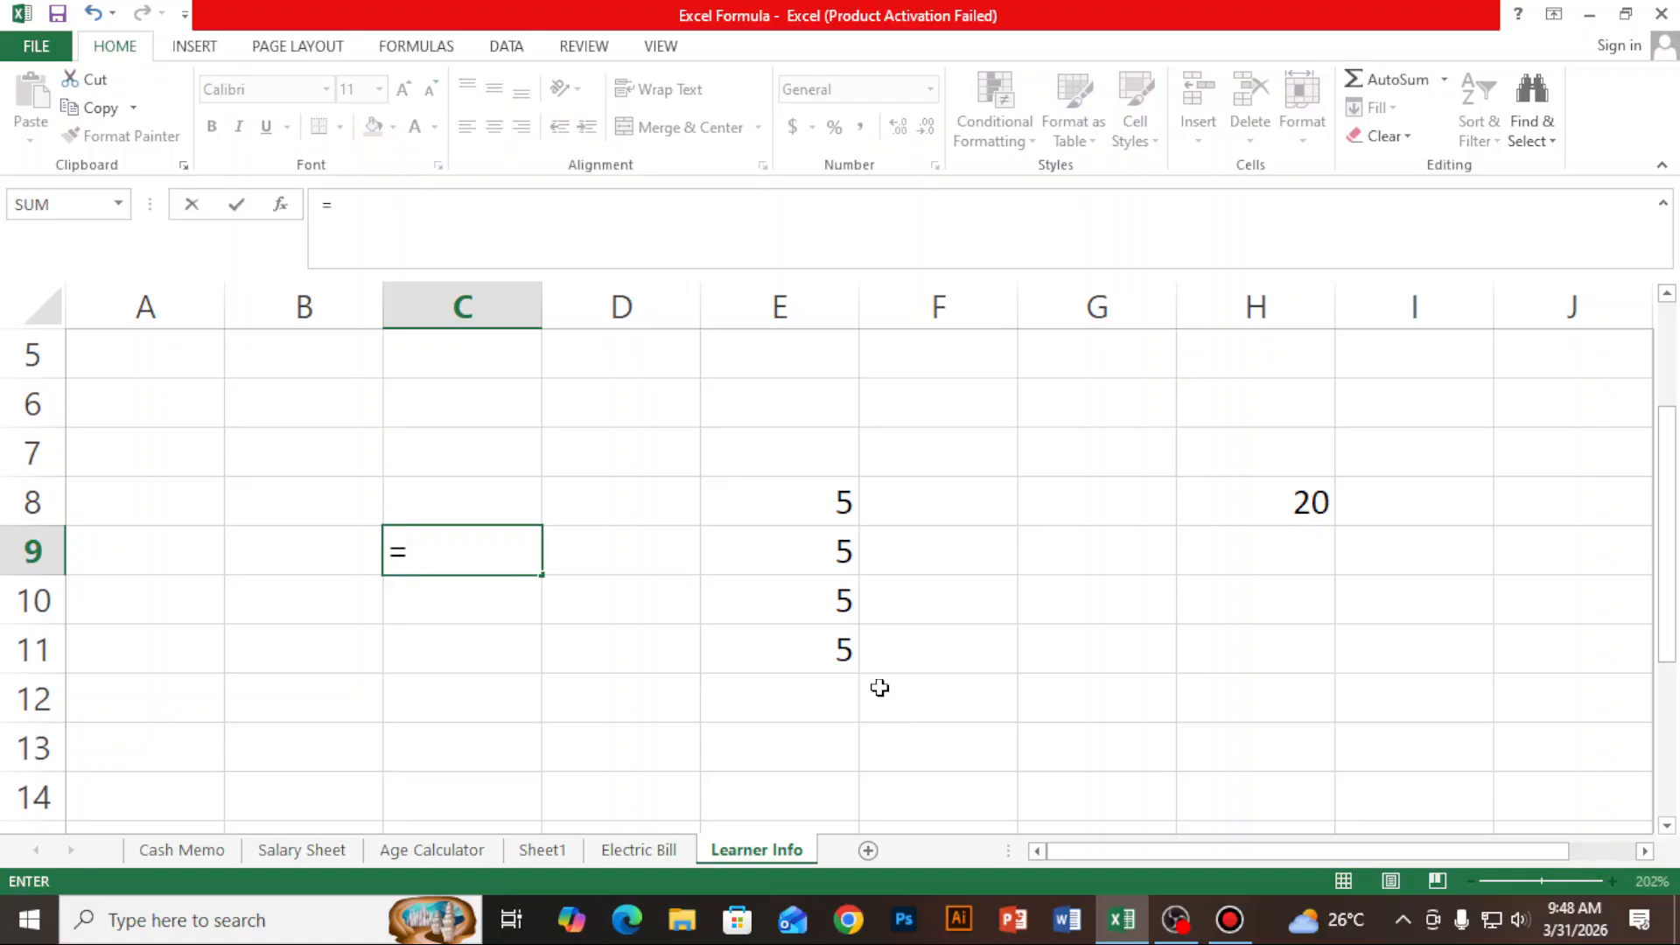
{"action": "left_click", "coordinate": [809, 500]}
{"action": "type", "text": "+"}
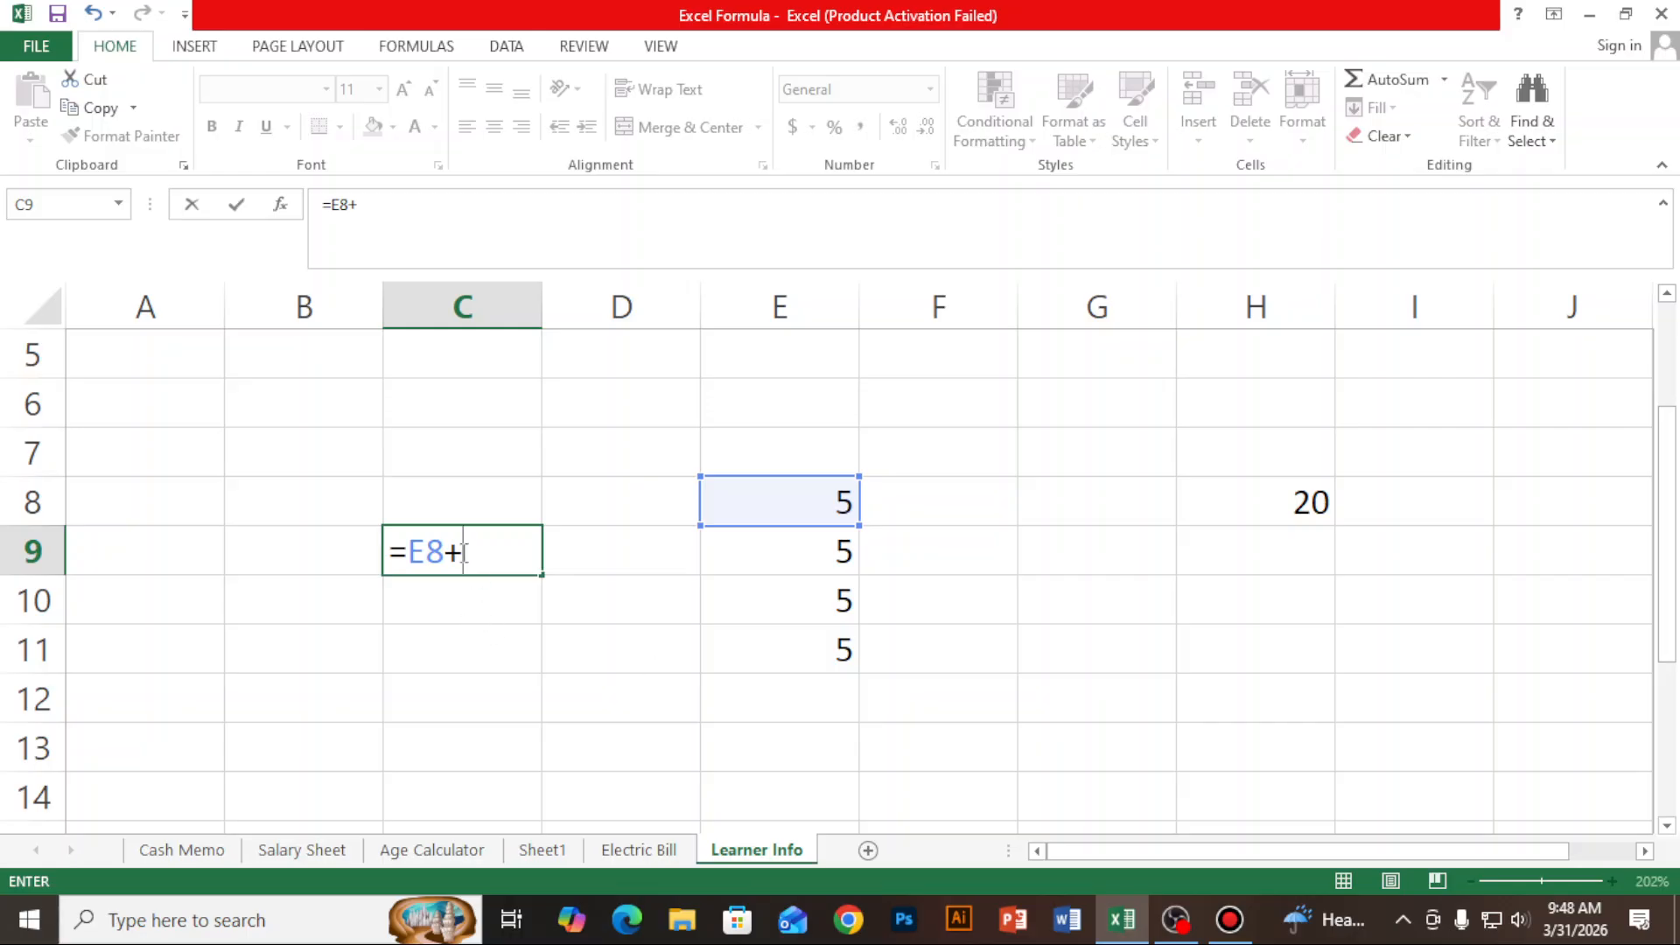
{"action": "left_click", "coordinate": [815, 554]}
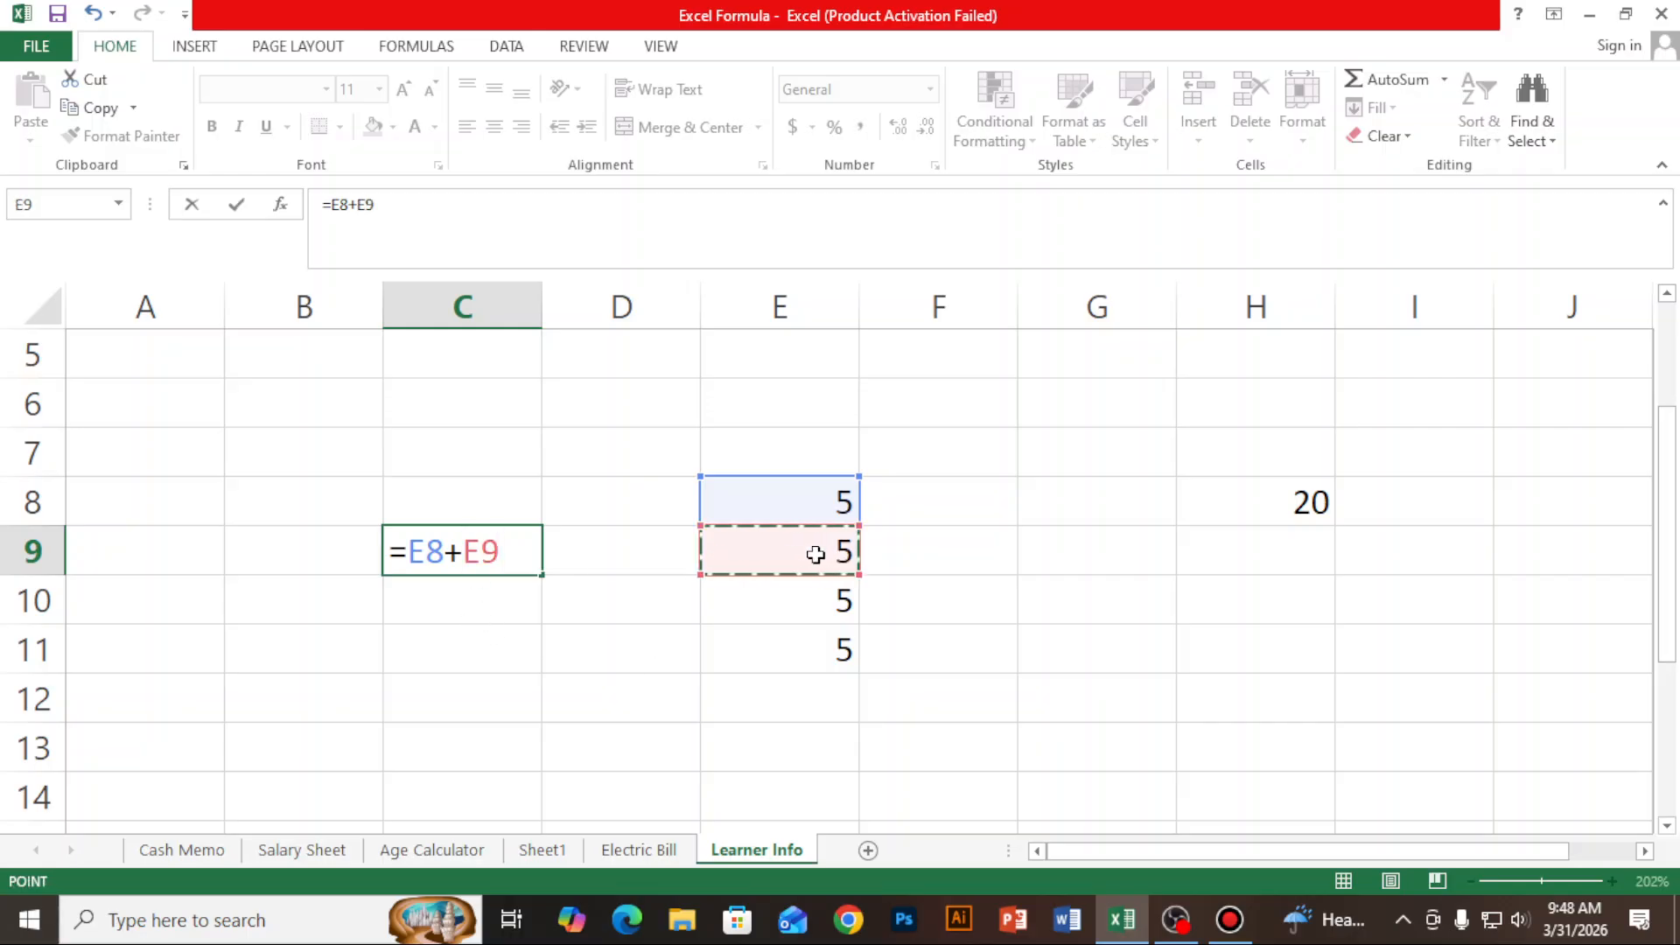
{"action": "type", "text": "+"}
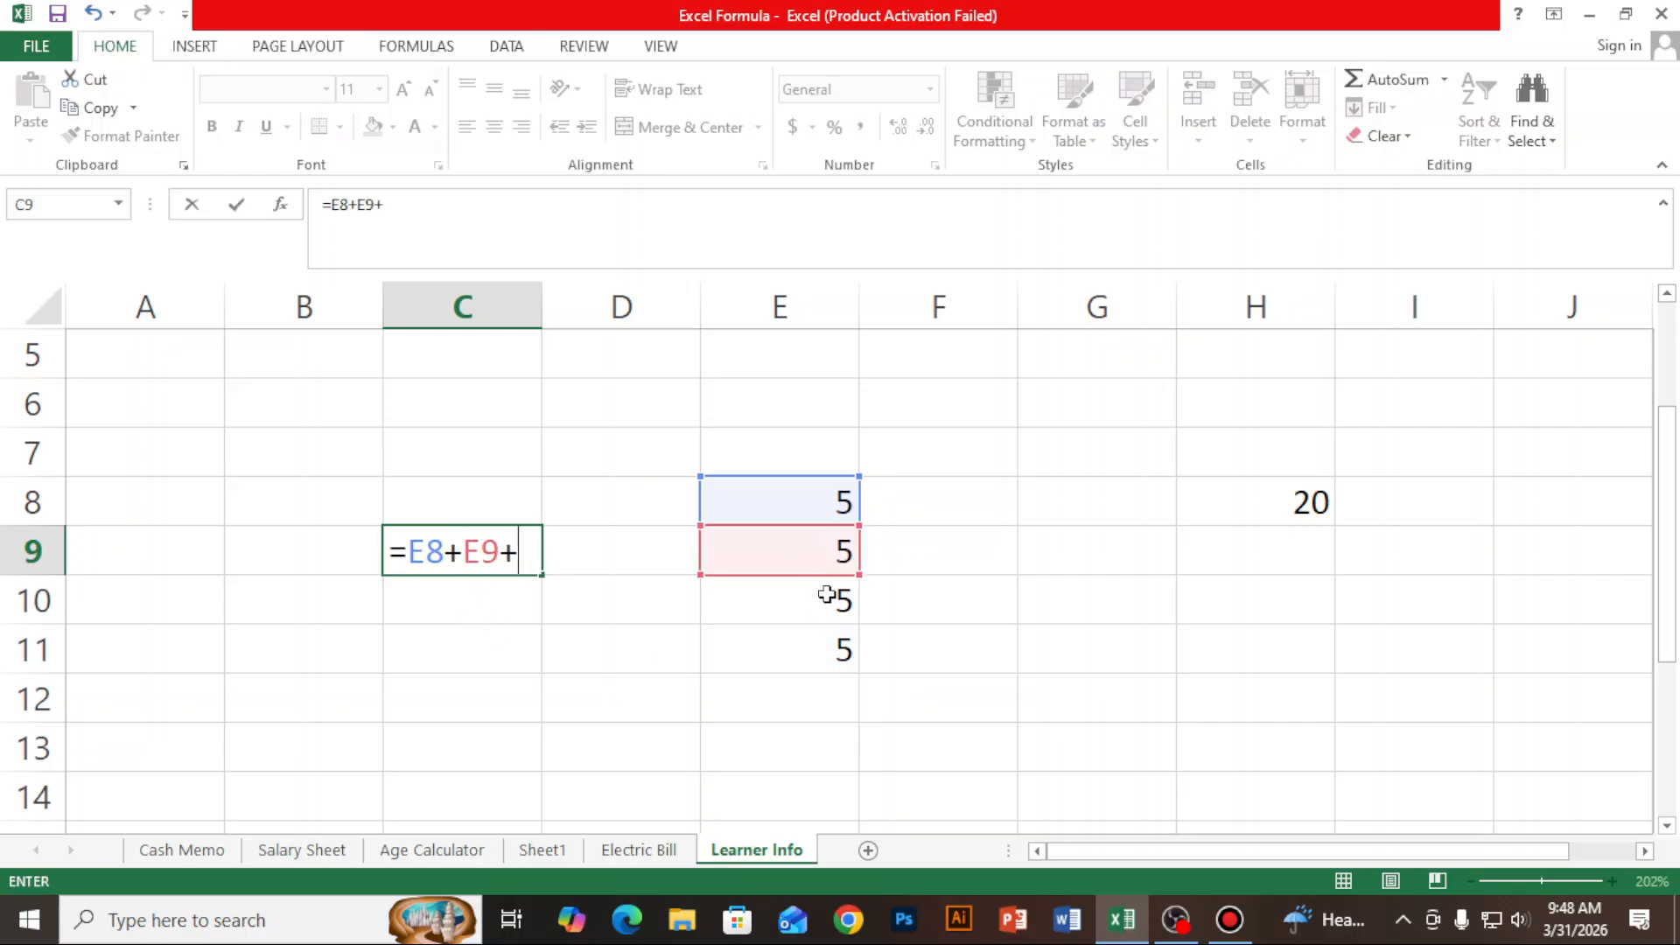
{"action": "left_click", "coordinate": [827, 594]}
{"action": "type", "text": "+"}
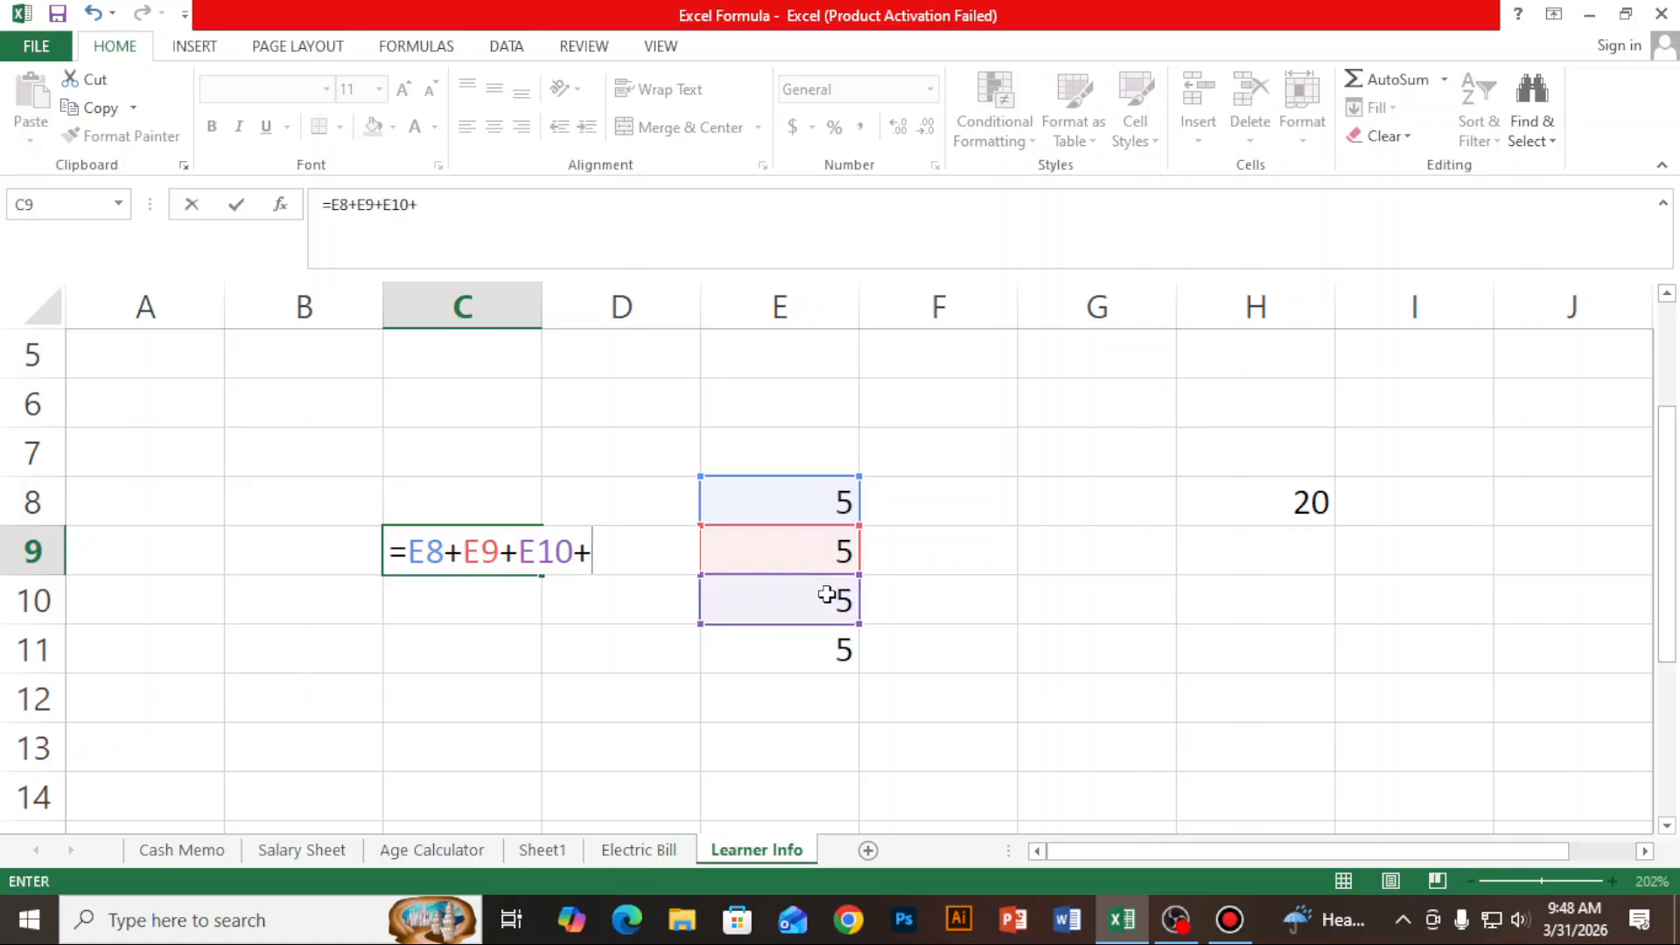
{"action": "left_click", "coordinate": [814, 652]}
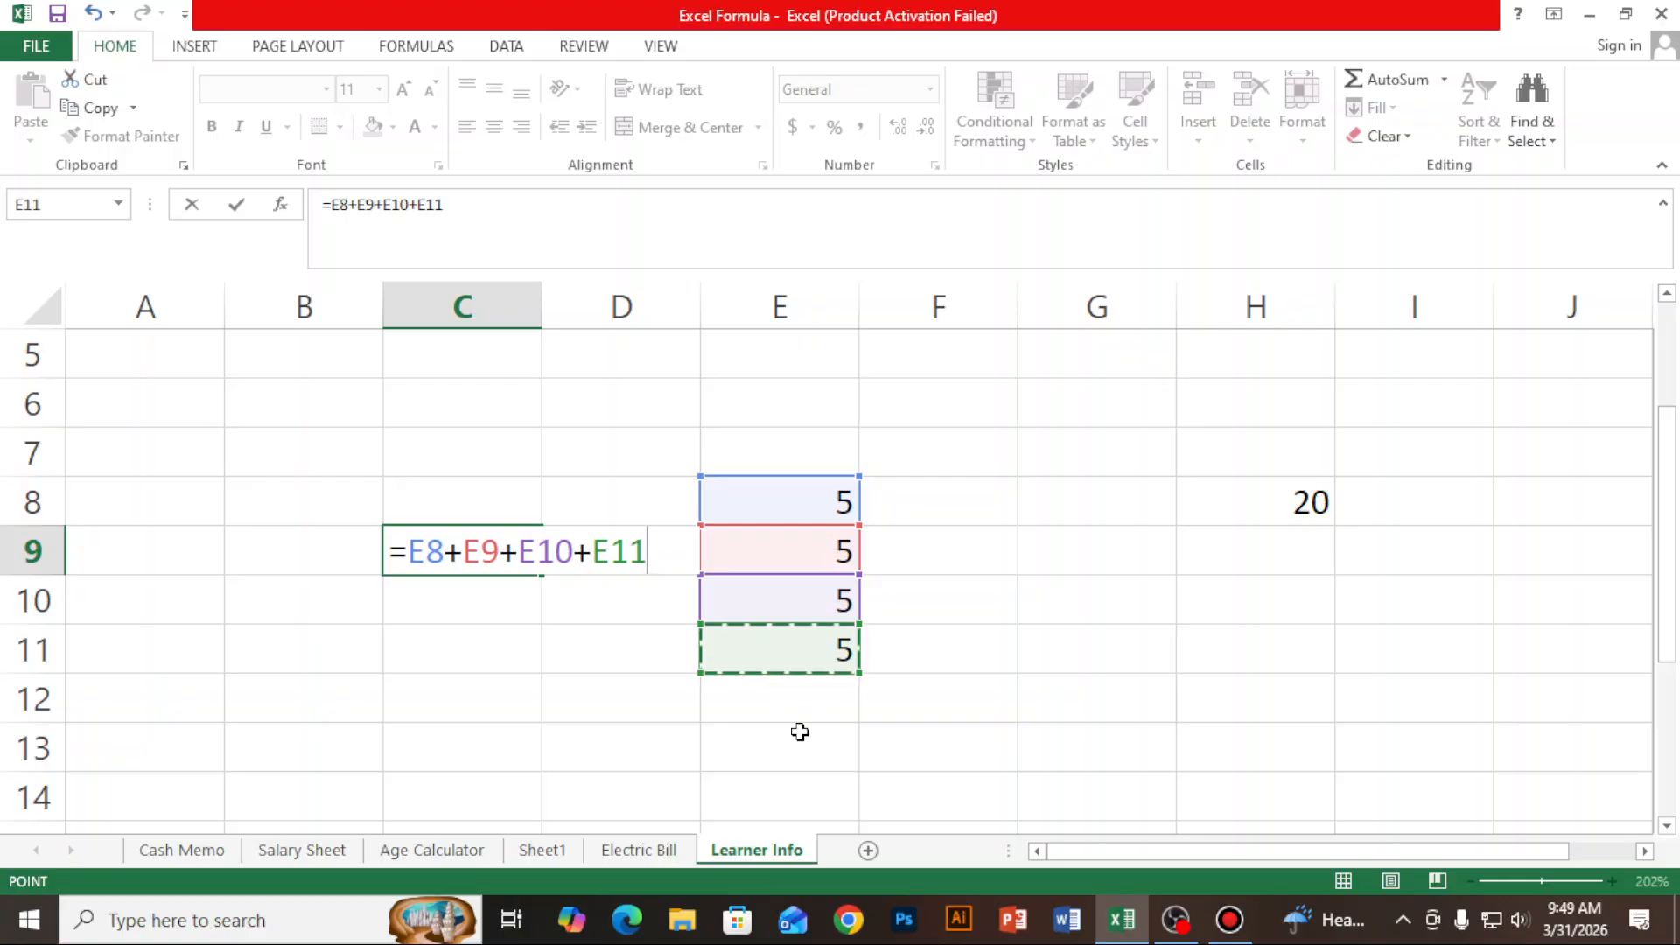
{"action": "key", "text": "Return"}
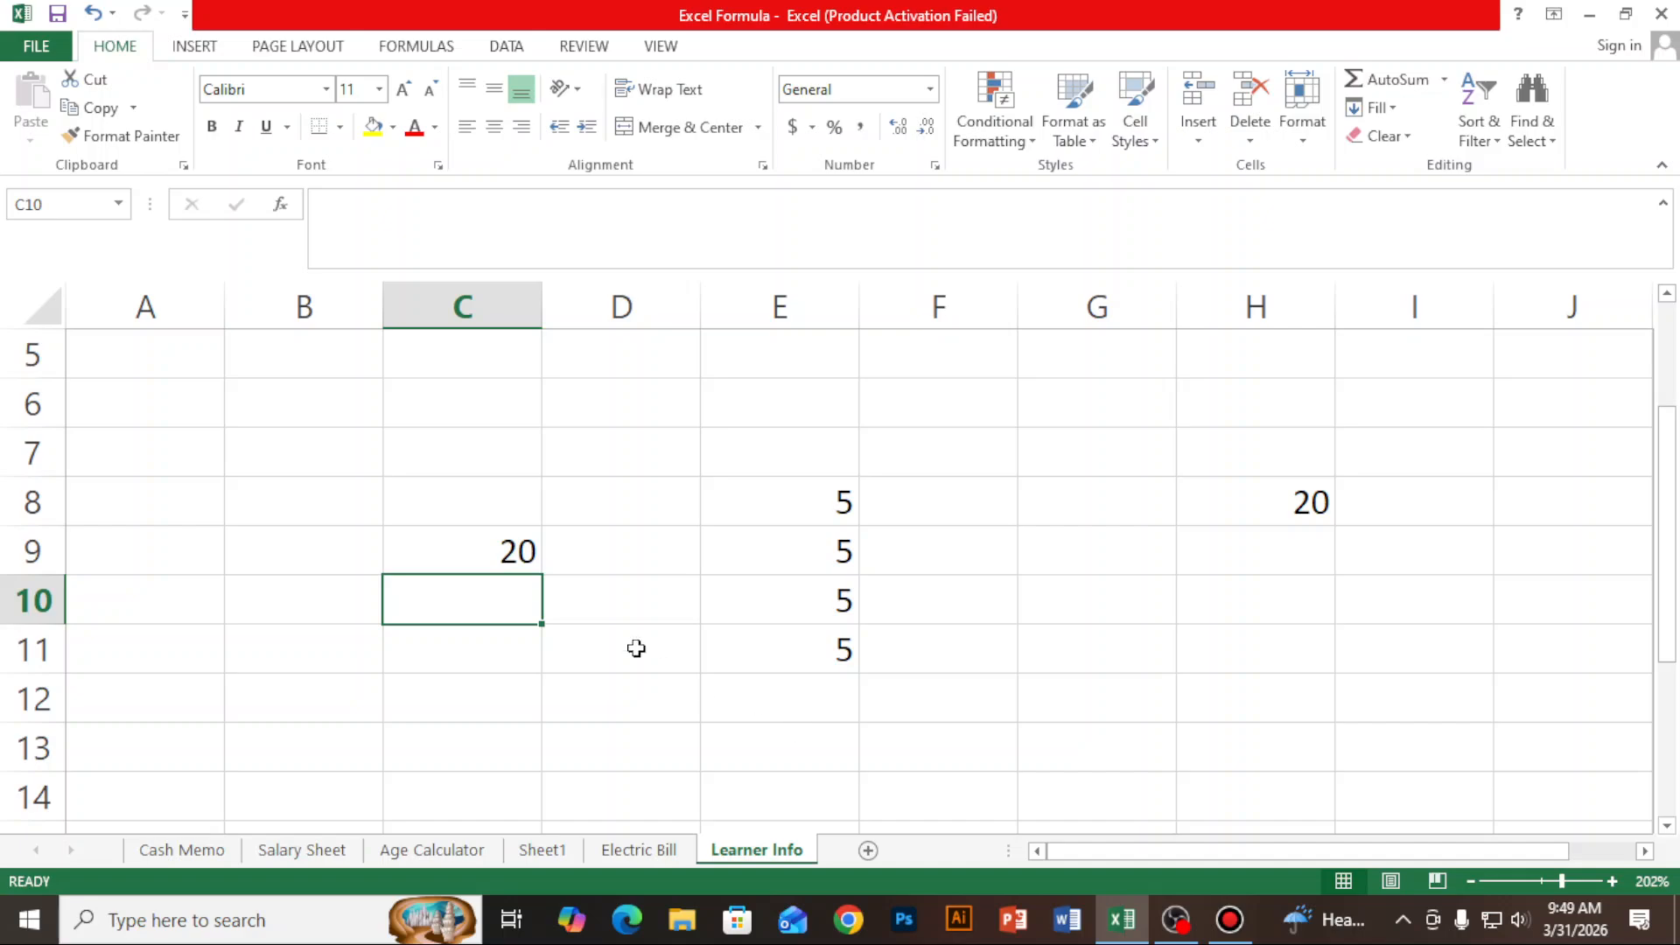
- Fill cells H8, E10 and C9 with yellow to mark them
{"action": "left_click", "coordinate": [499, 551]}
{"action": "left_click", "coordinate": [844, 503]}
{"action": "left_click", "coordinate": [843, 600]}
{"action": "left_click", "coordinate": [1260, 651]}
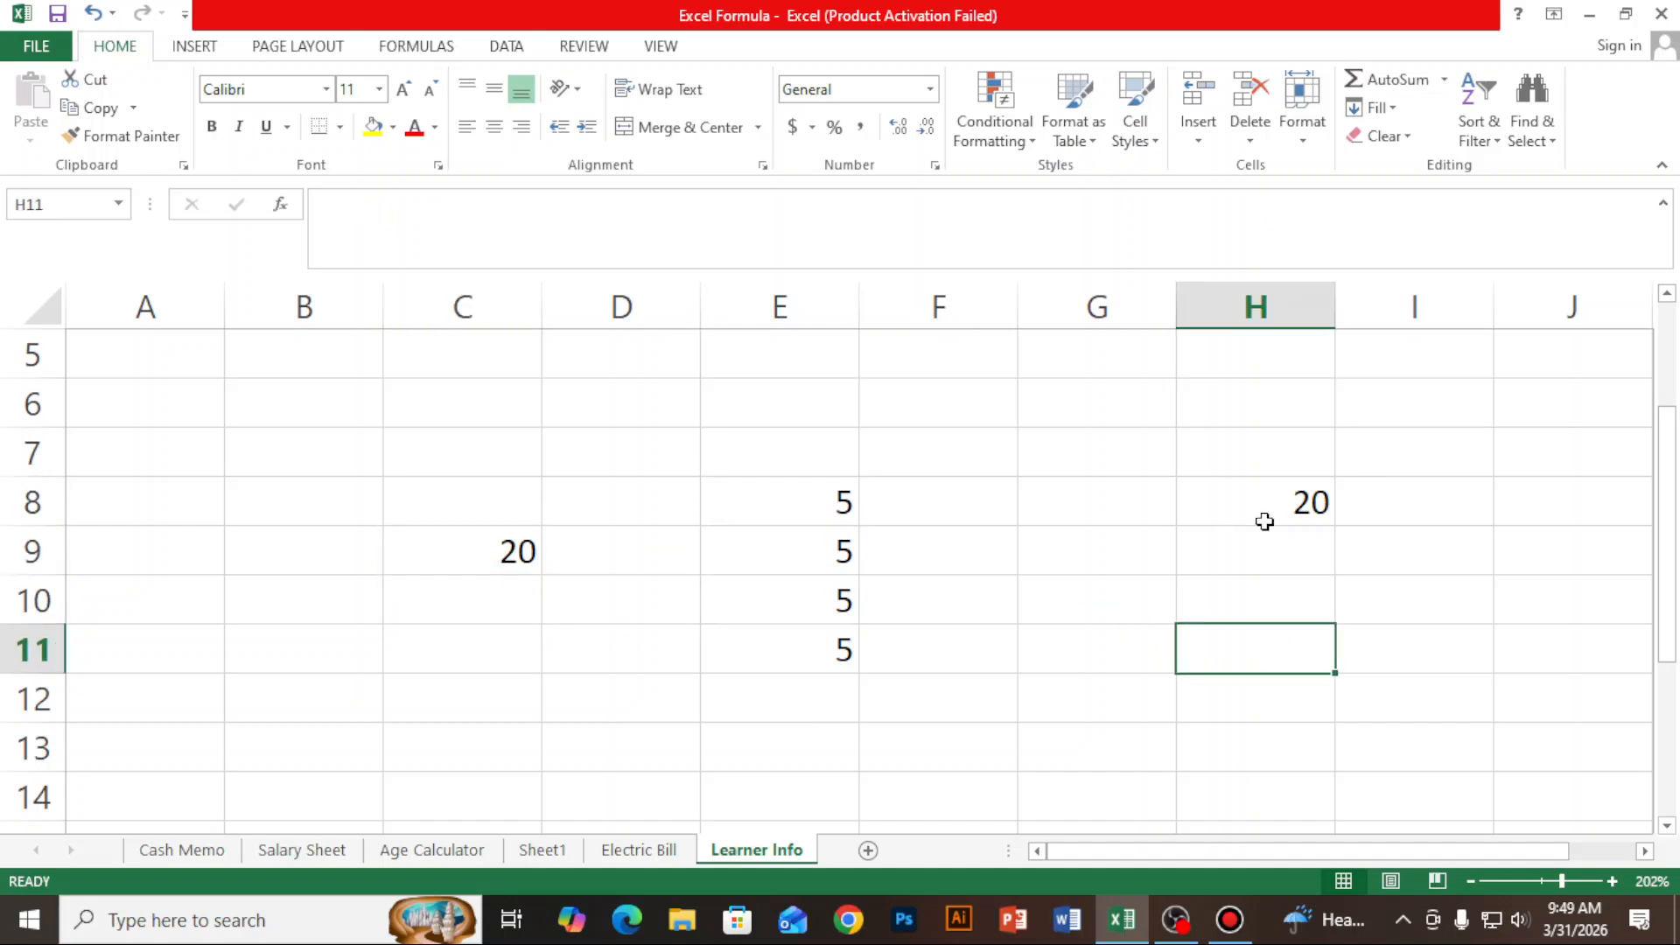
{"action": "left_click", "coordinate": [1303, 517]}
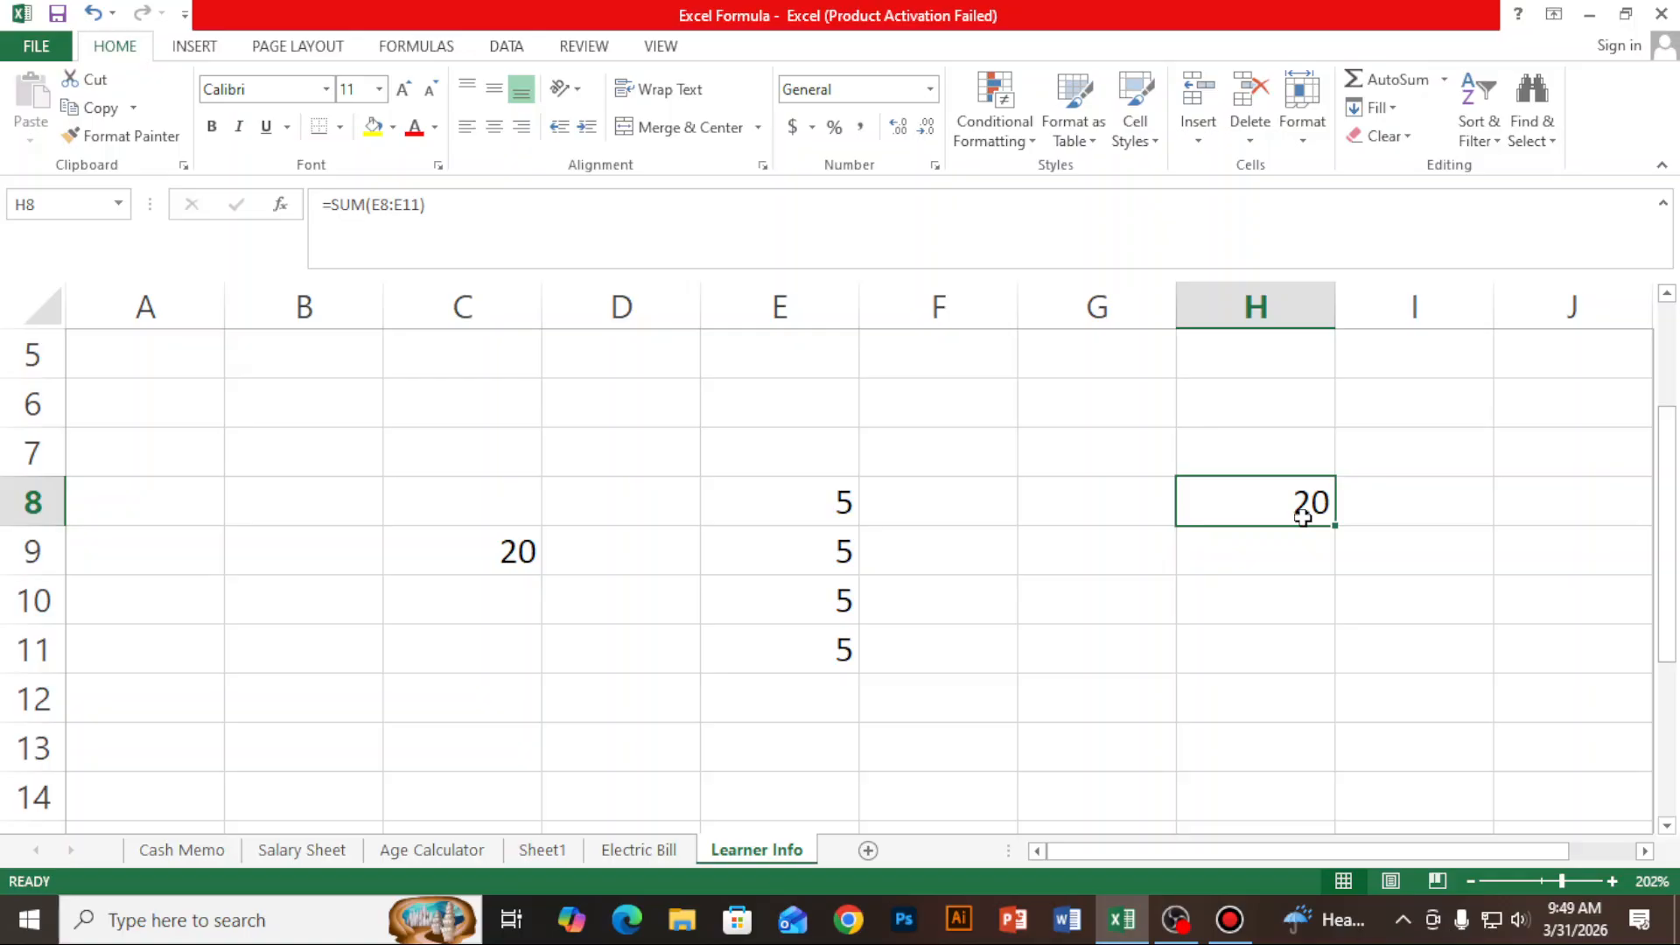
{"action": "left_click", "coordinate": [372, 129]}
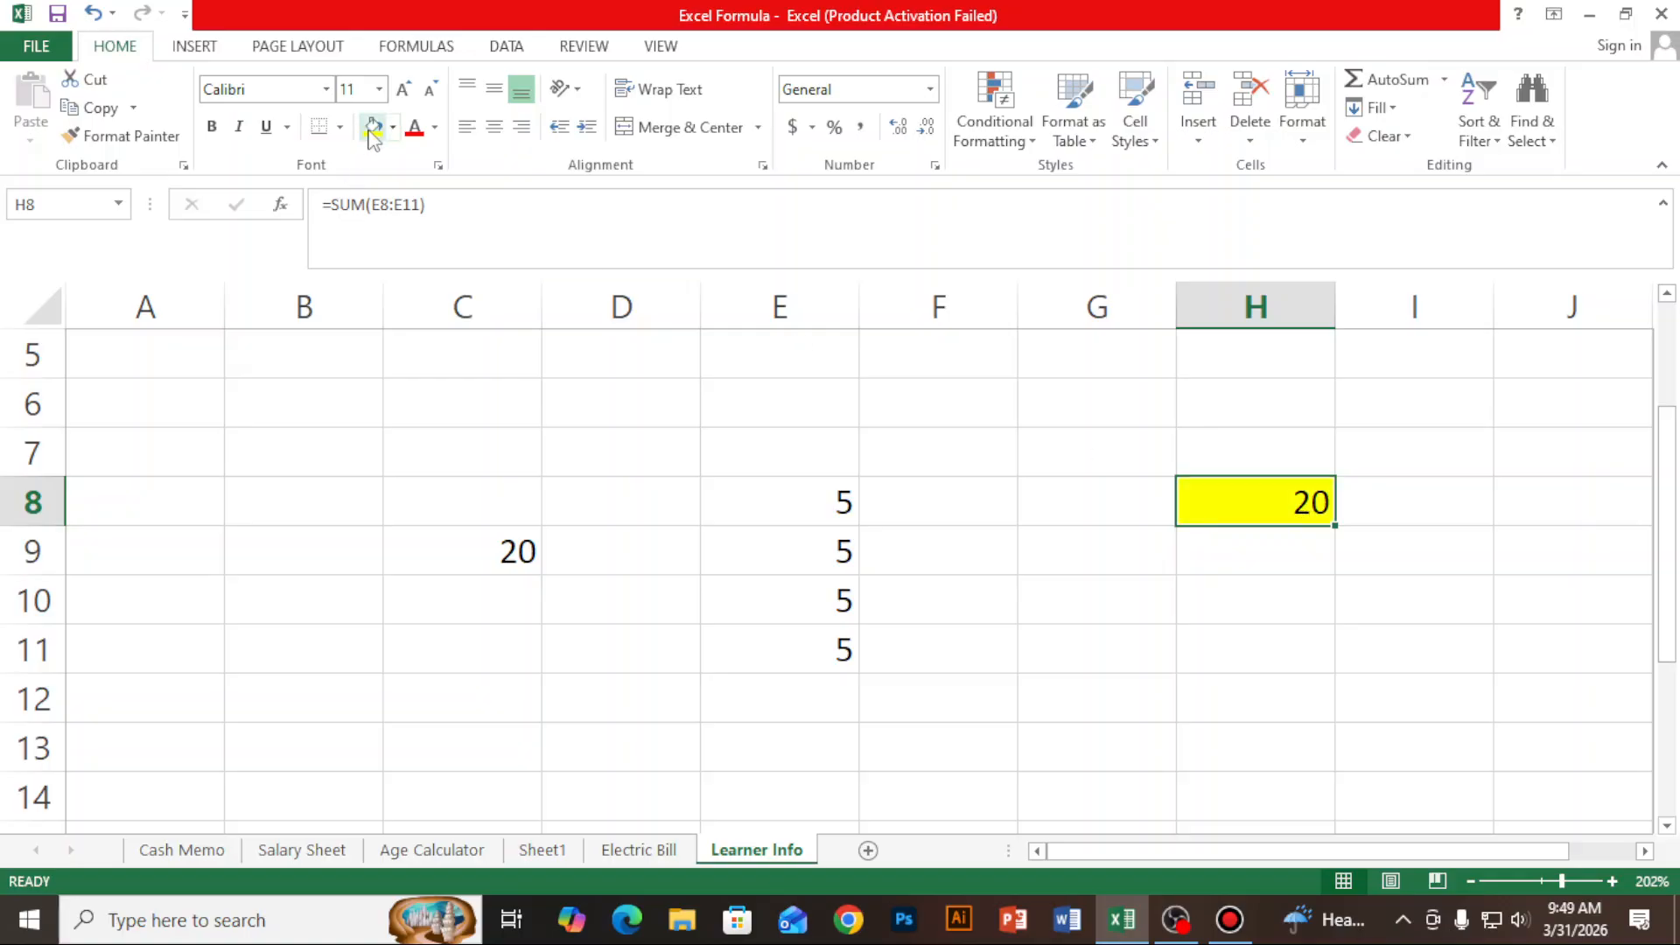
{"action": "left_click", "coordinate": [827, 602]}
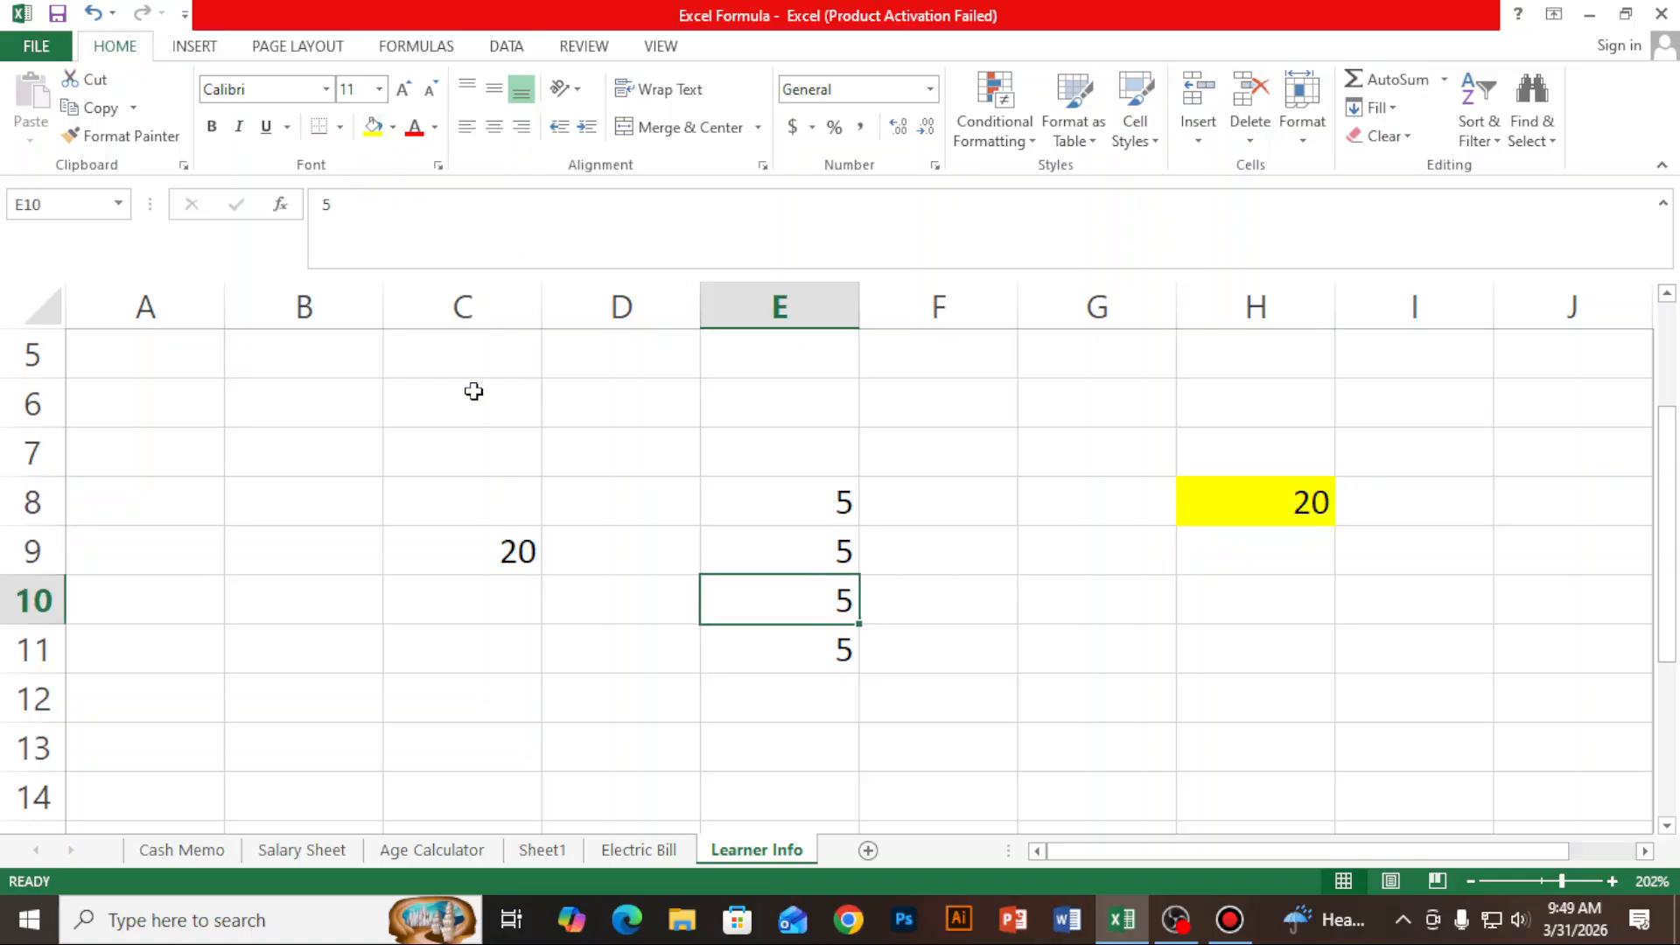
{"action": "left_click", "coordinate": [372, 129]}
{"action": "left_click", "coordinate": [525, 551]}
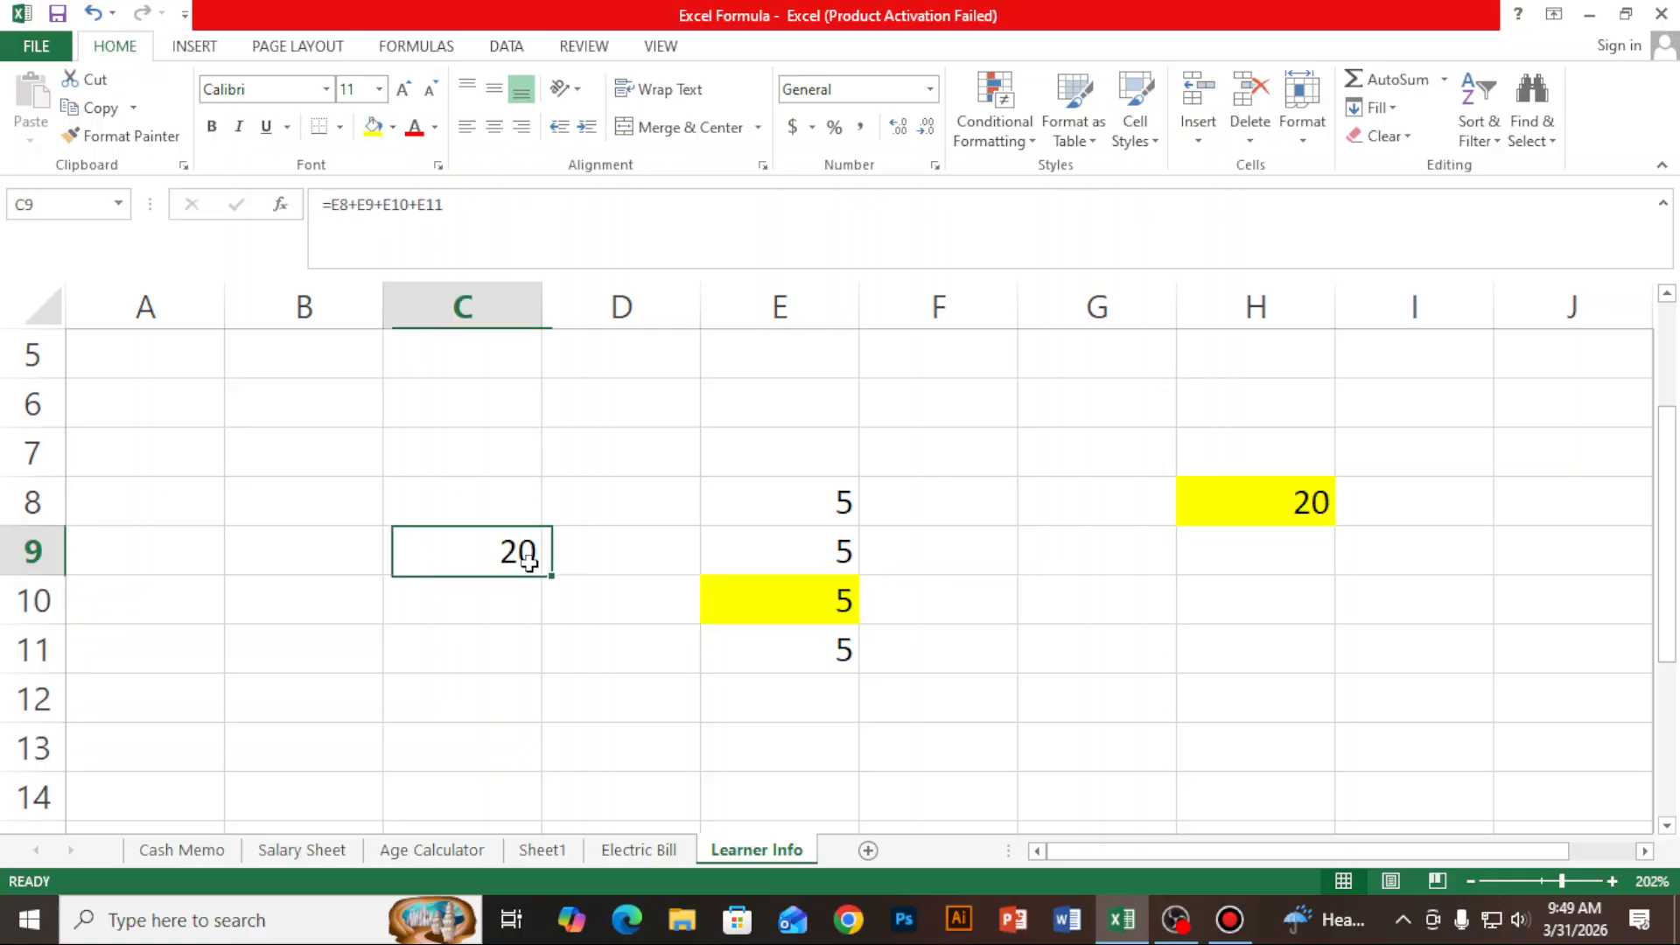
{"action": "left_click", "coordinate": [372, 128]}
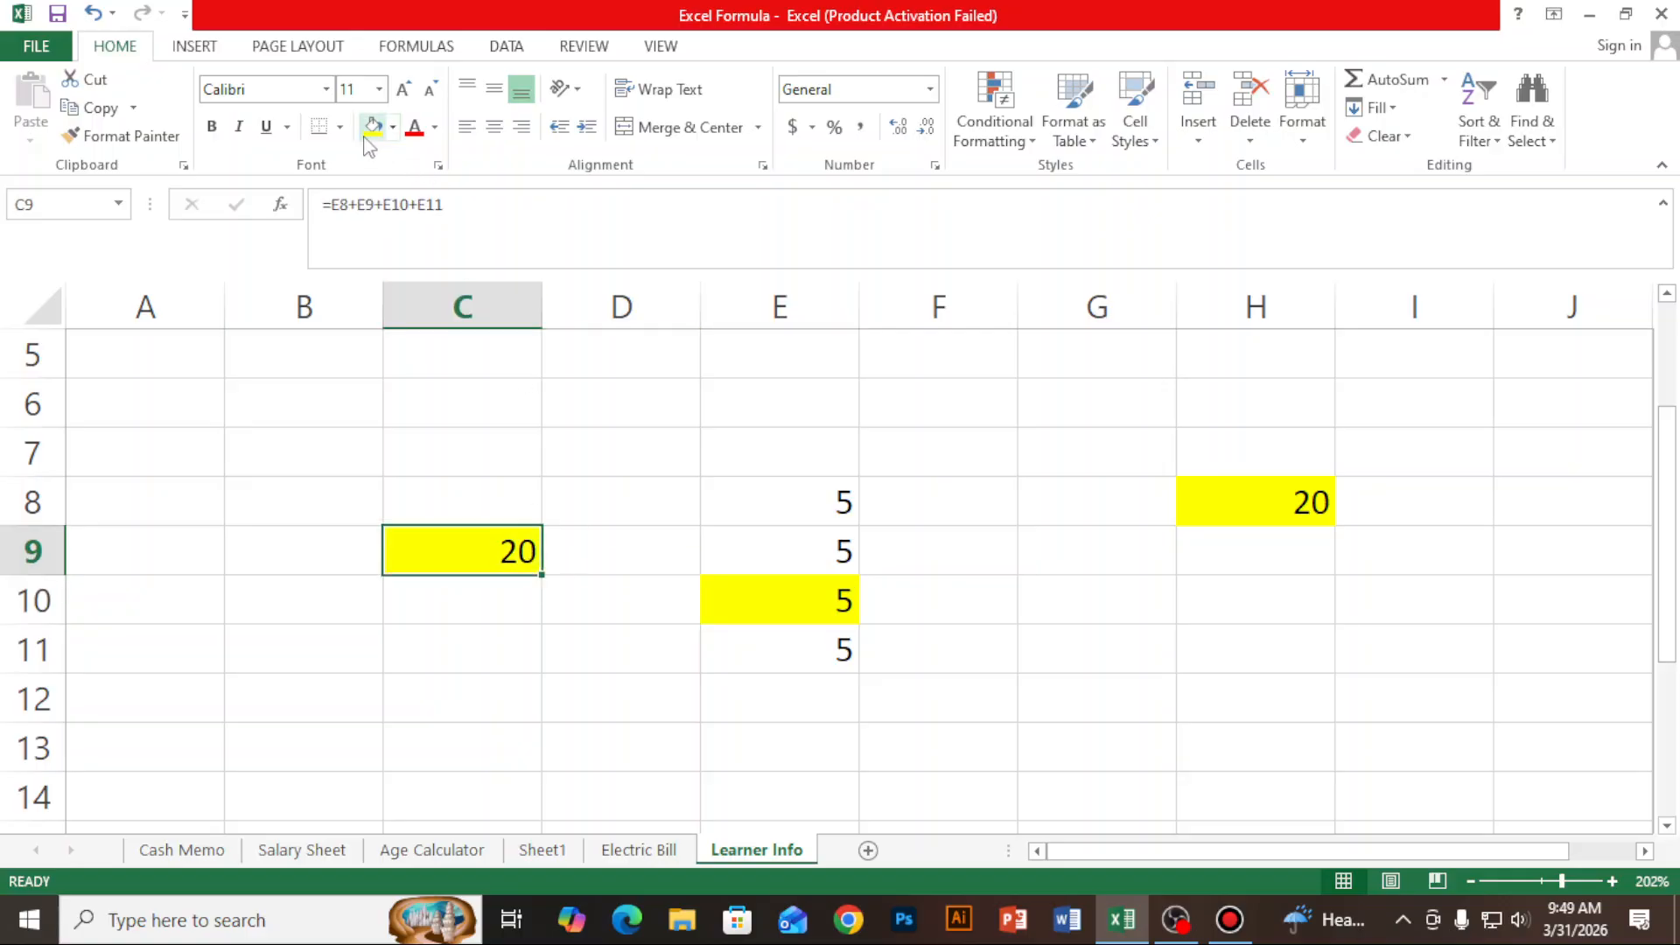
{"action": "left_click", "coordinate": [1279, 799]}
- Enter the formula =H8+E10+C9 in cell J13 to add the three yellow cells
{"action": "left_click", "coordinate": [482, 539]}
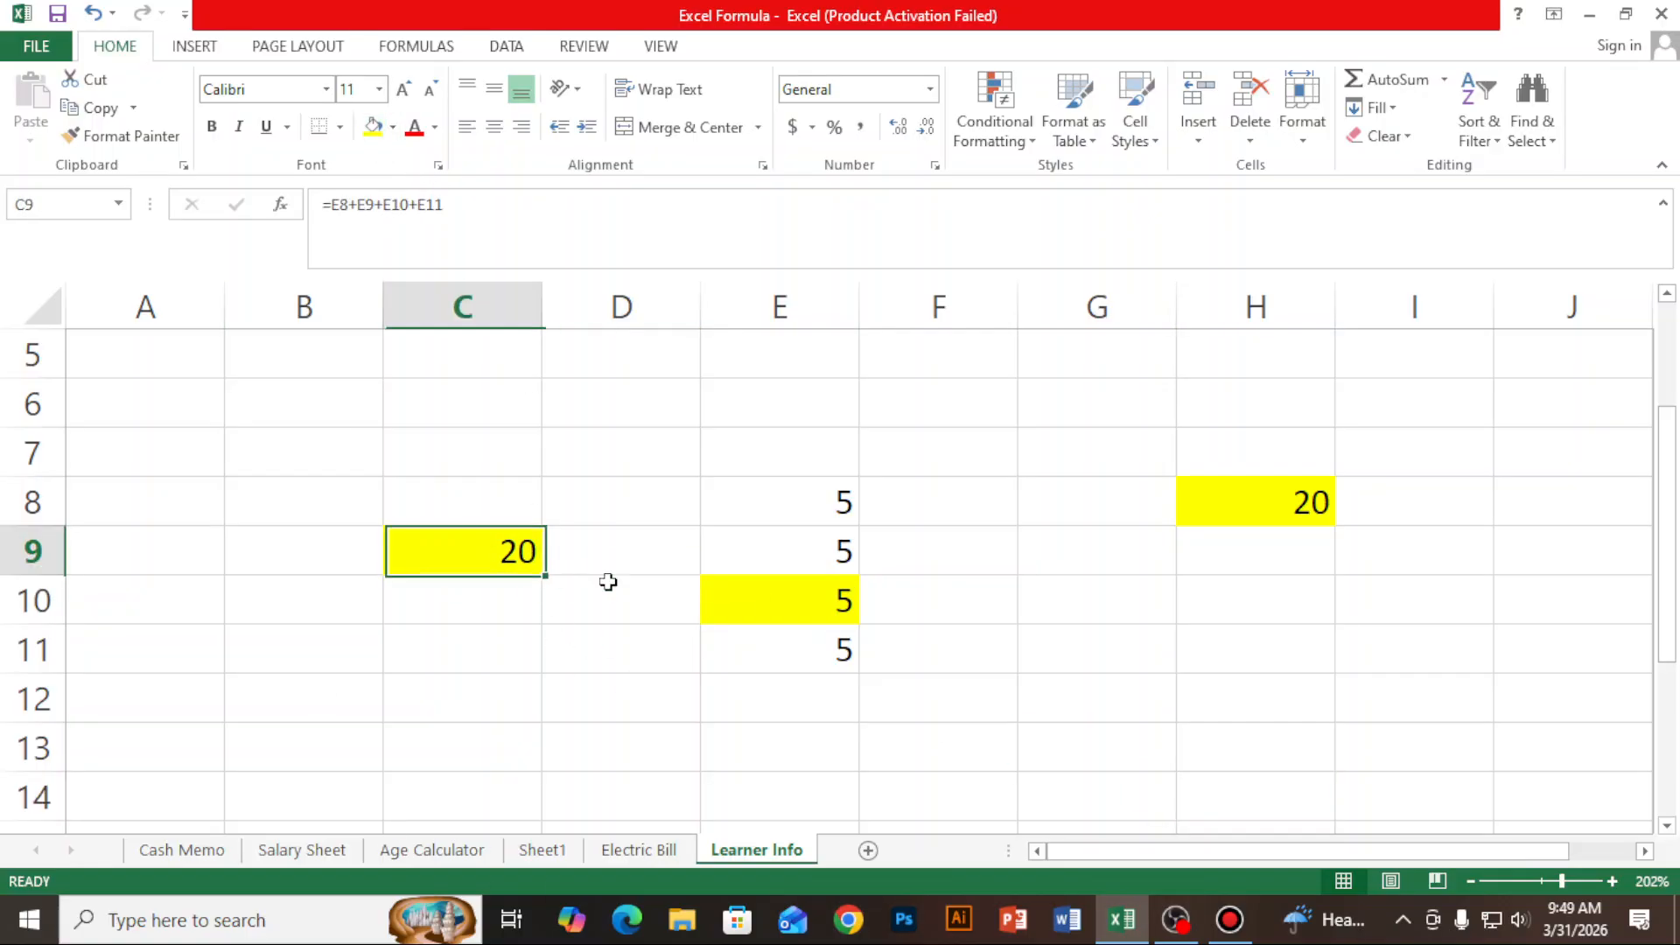
{"action": "left_click", "coordinate": [758, 615]}
{"action": "left_click", "coordinate": [1239, 509]}
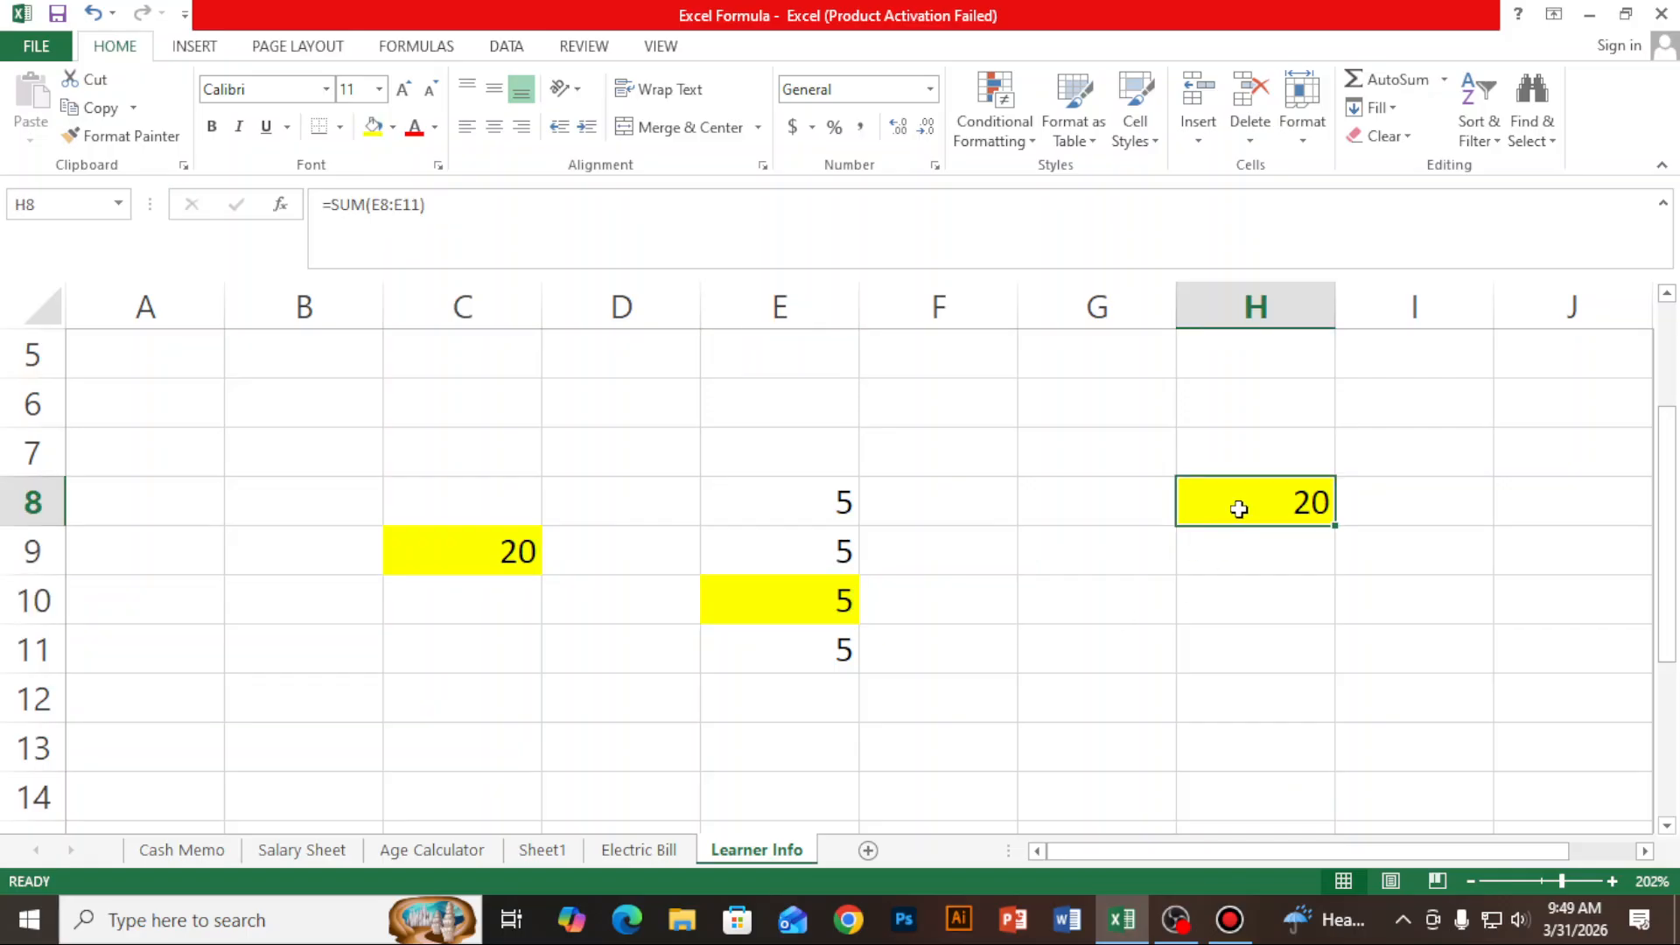
{"action": "left_click", "coordinate": [1557, 745]}
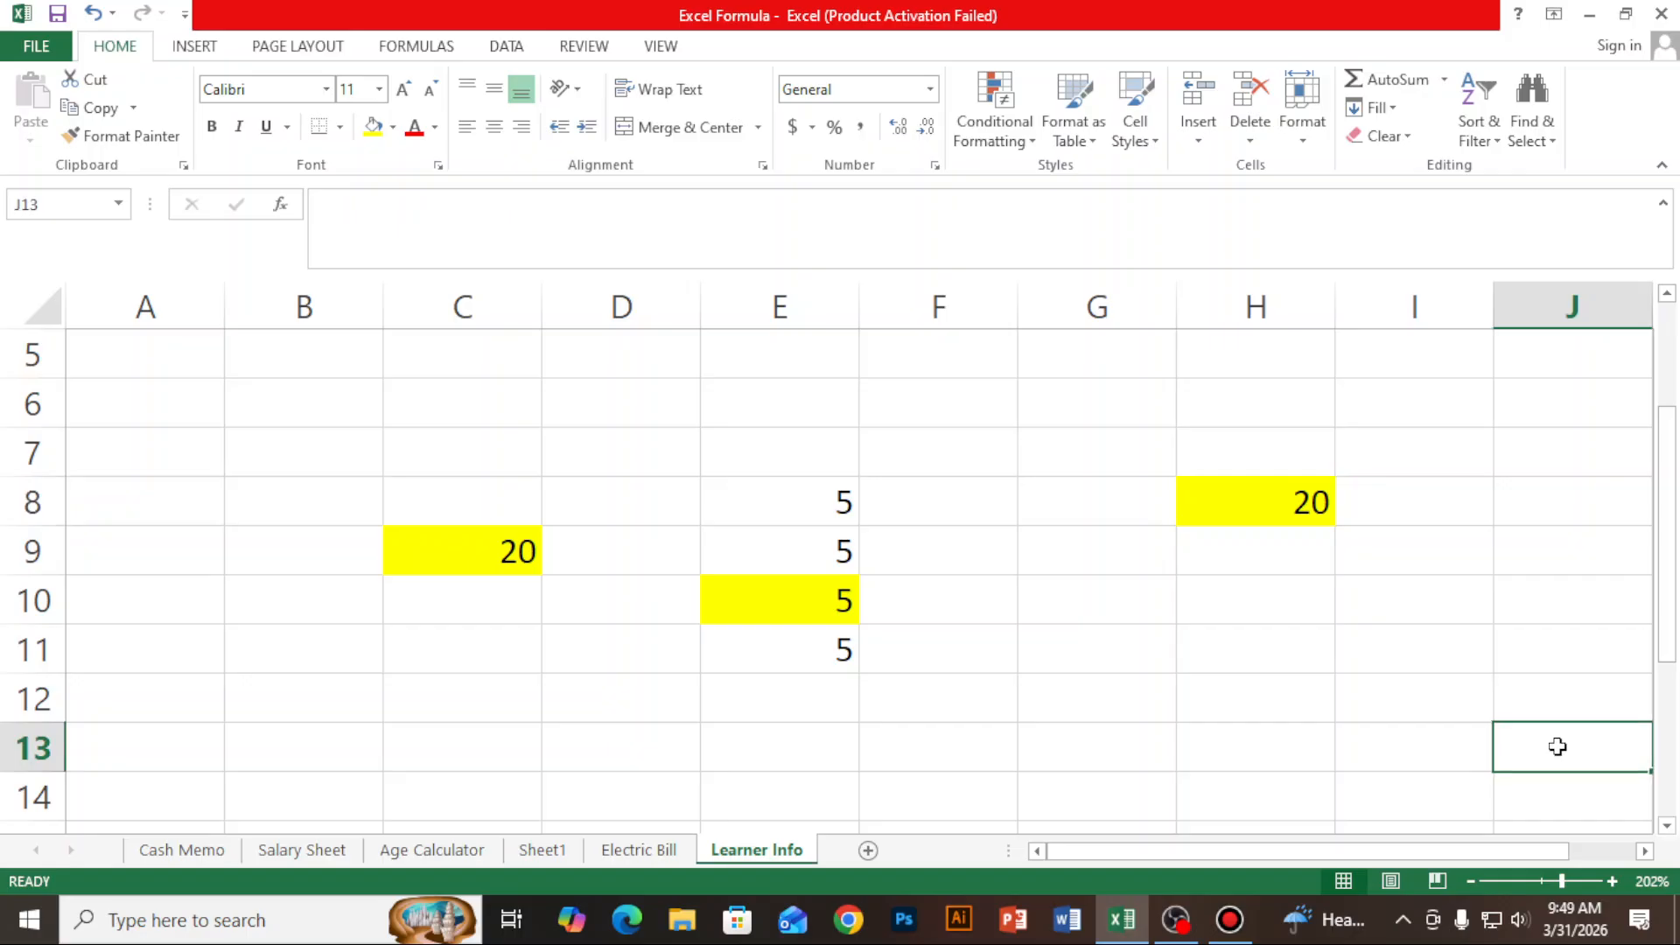
{"action": "type", "text": "="}
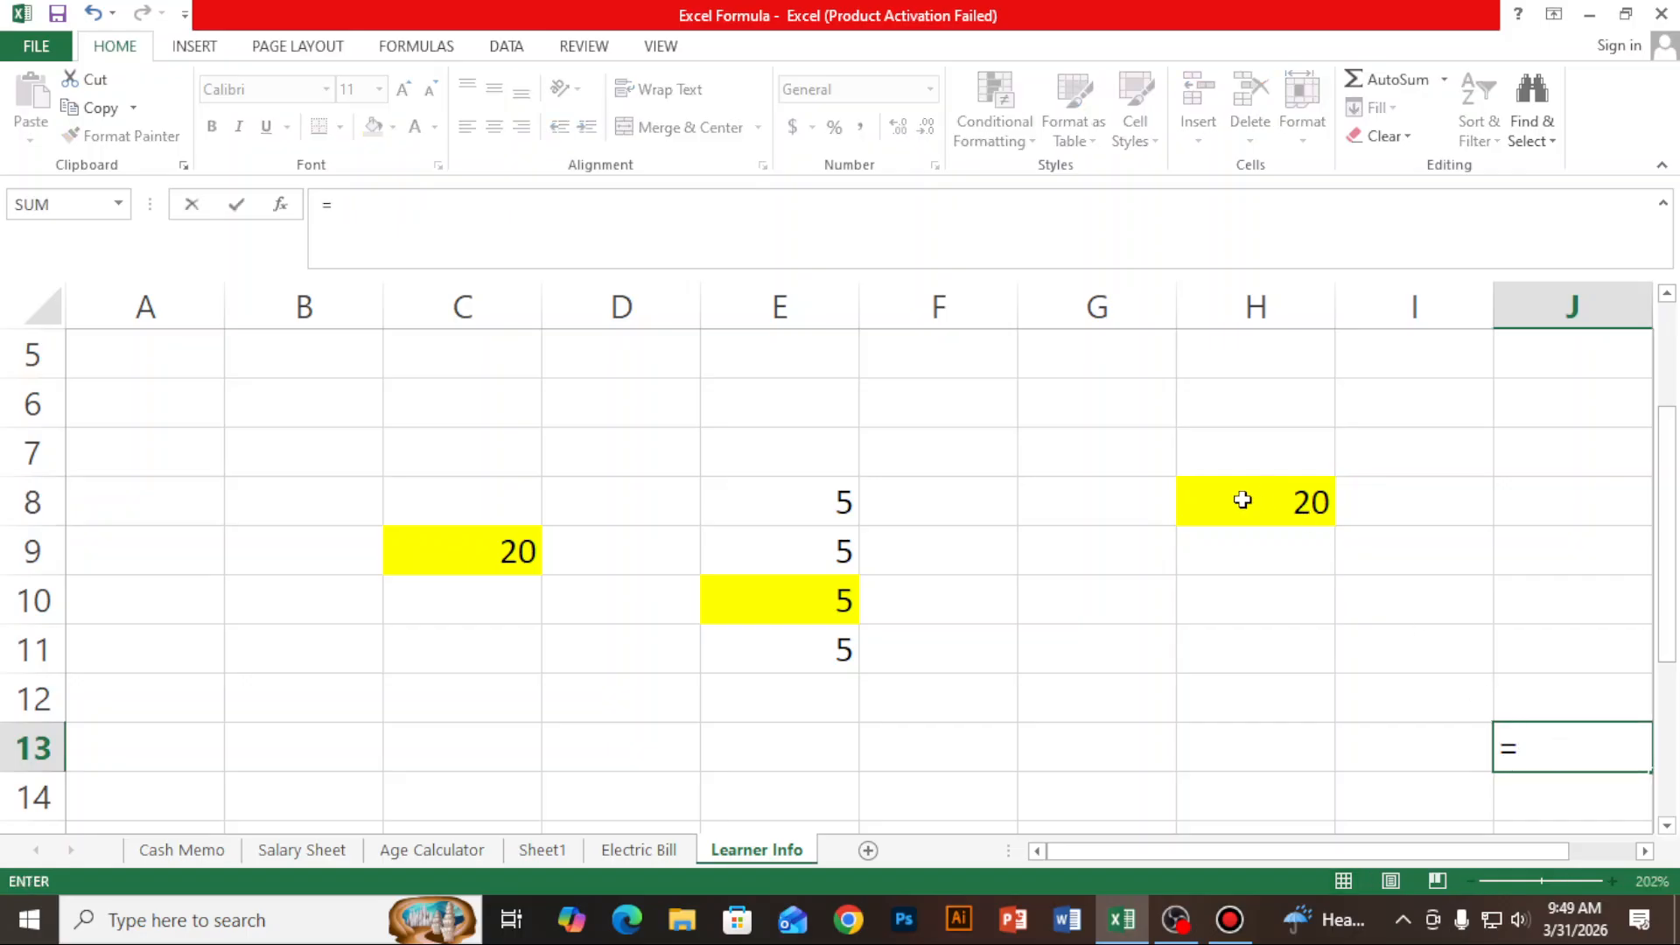
{"action": "left_click", "coordinate": [1290, 499]}
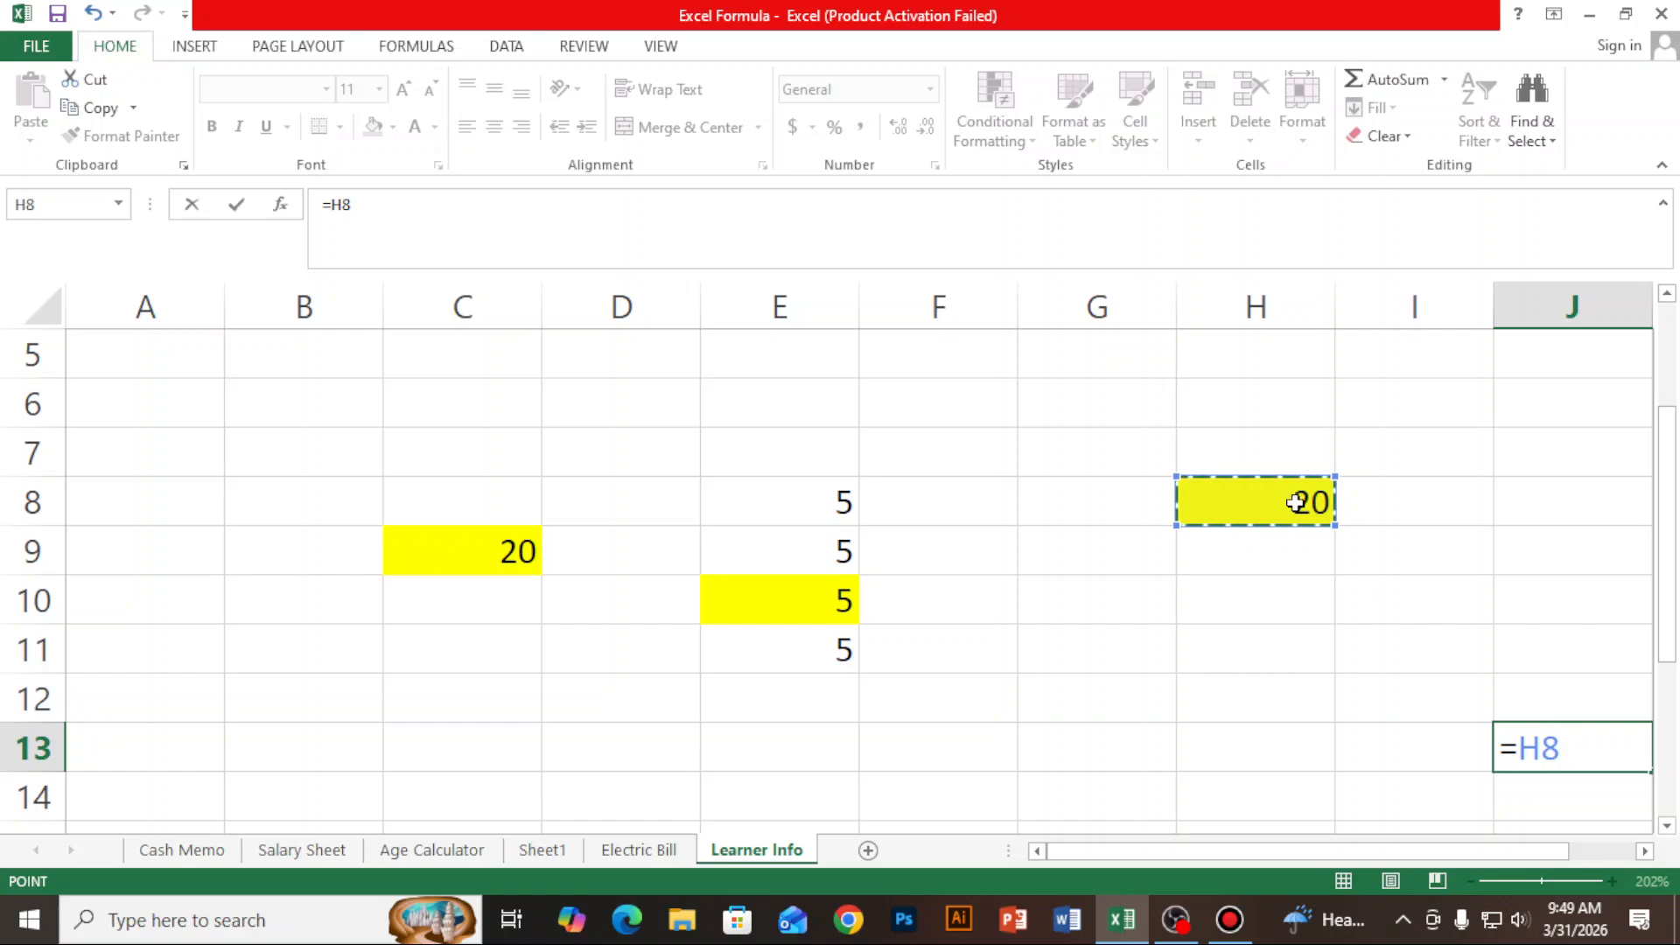
{"action": "type", "text": "+"}
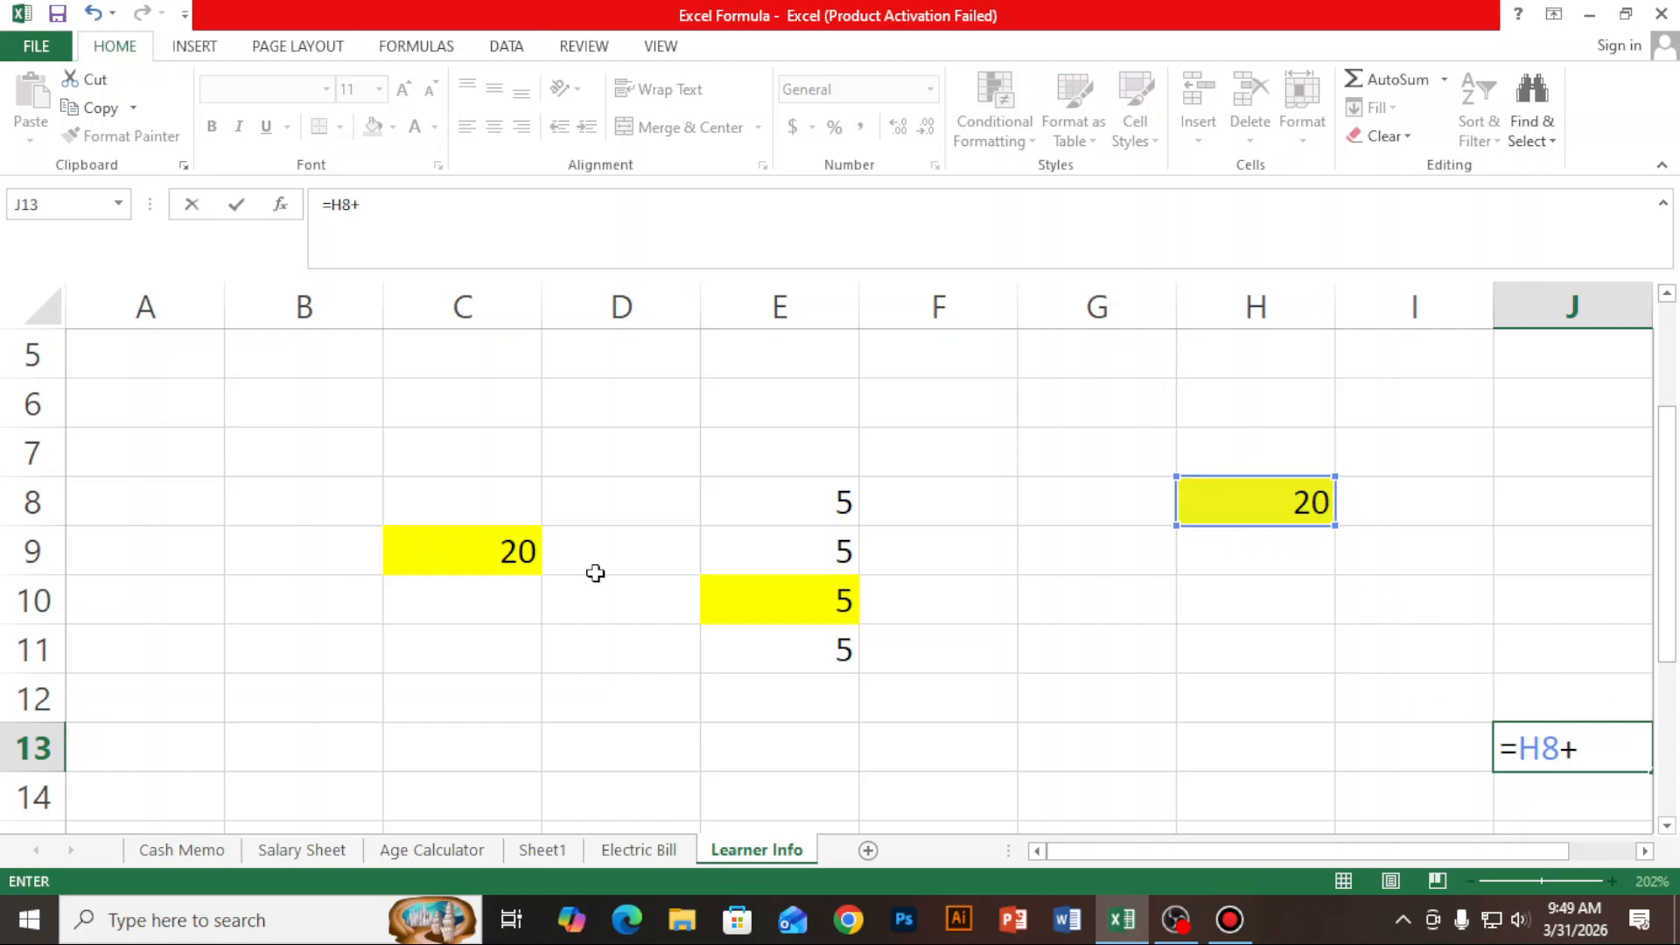
{"action": "left_click", "coordinate": [781, 600]}
{"action": "type", "text": "+"}
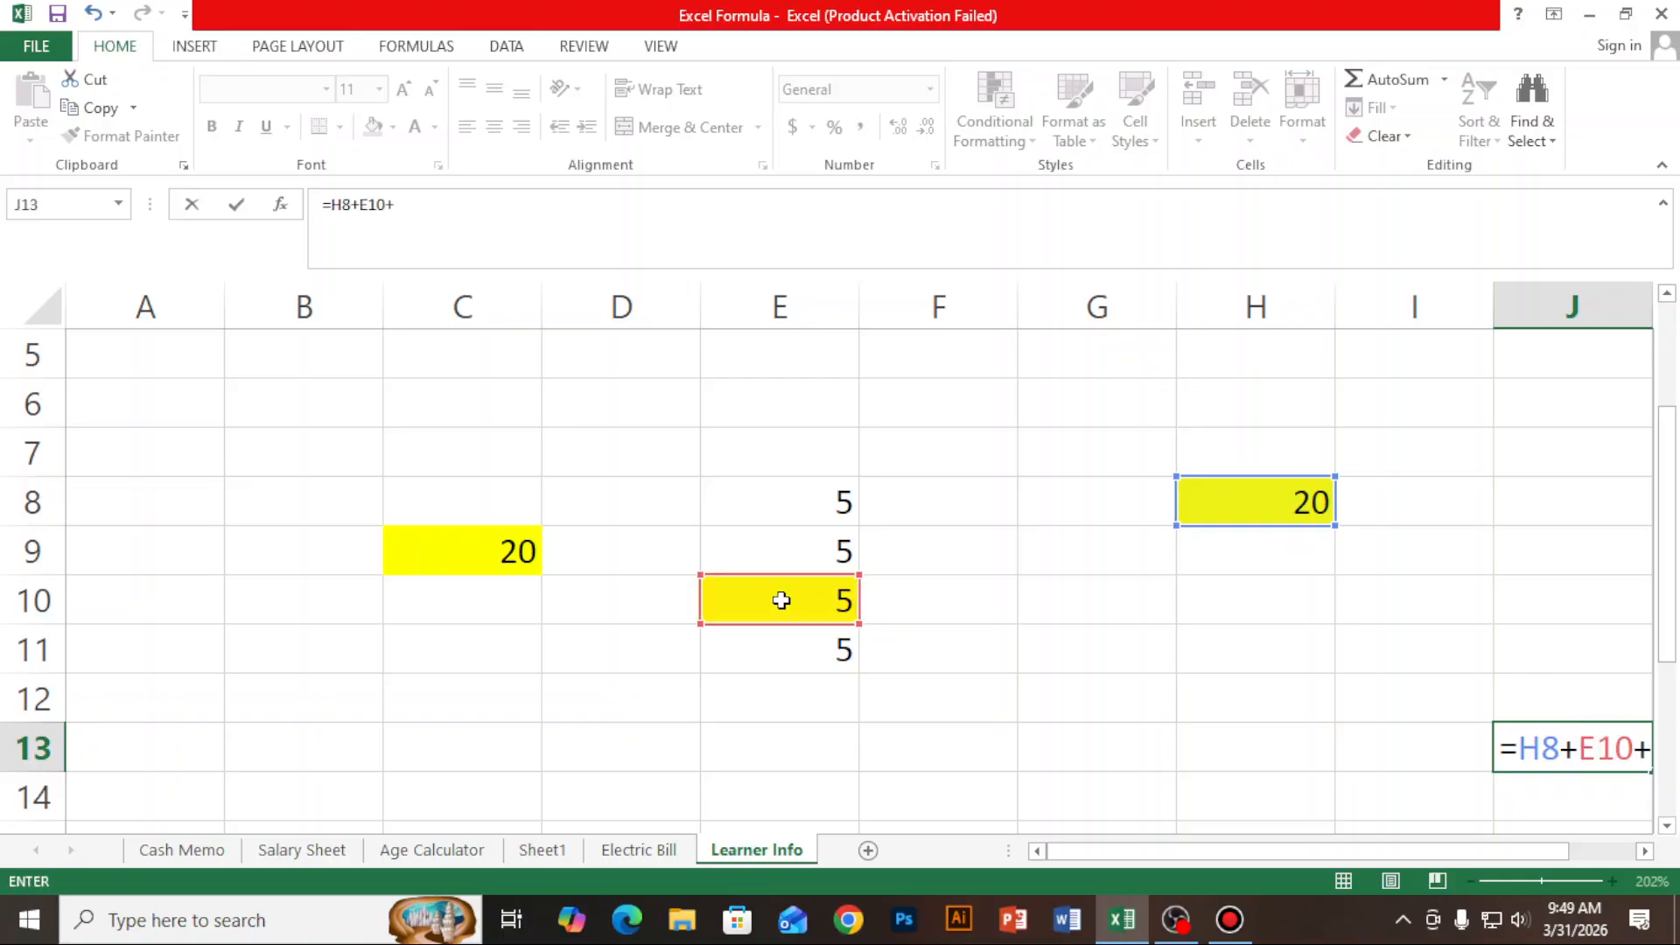
{"action": "left_click", "coordinate": [498, 556]}
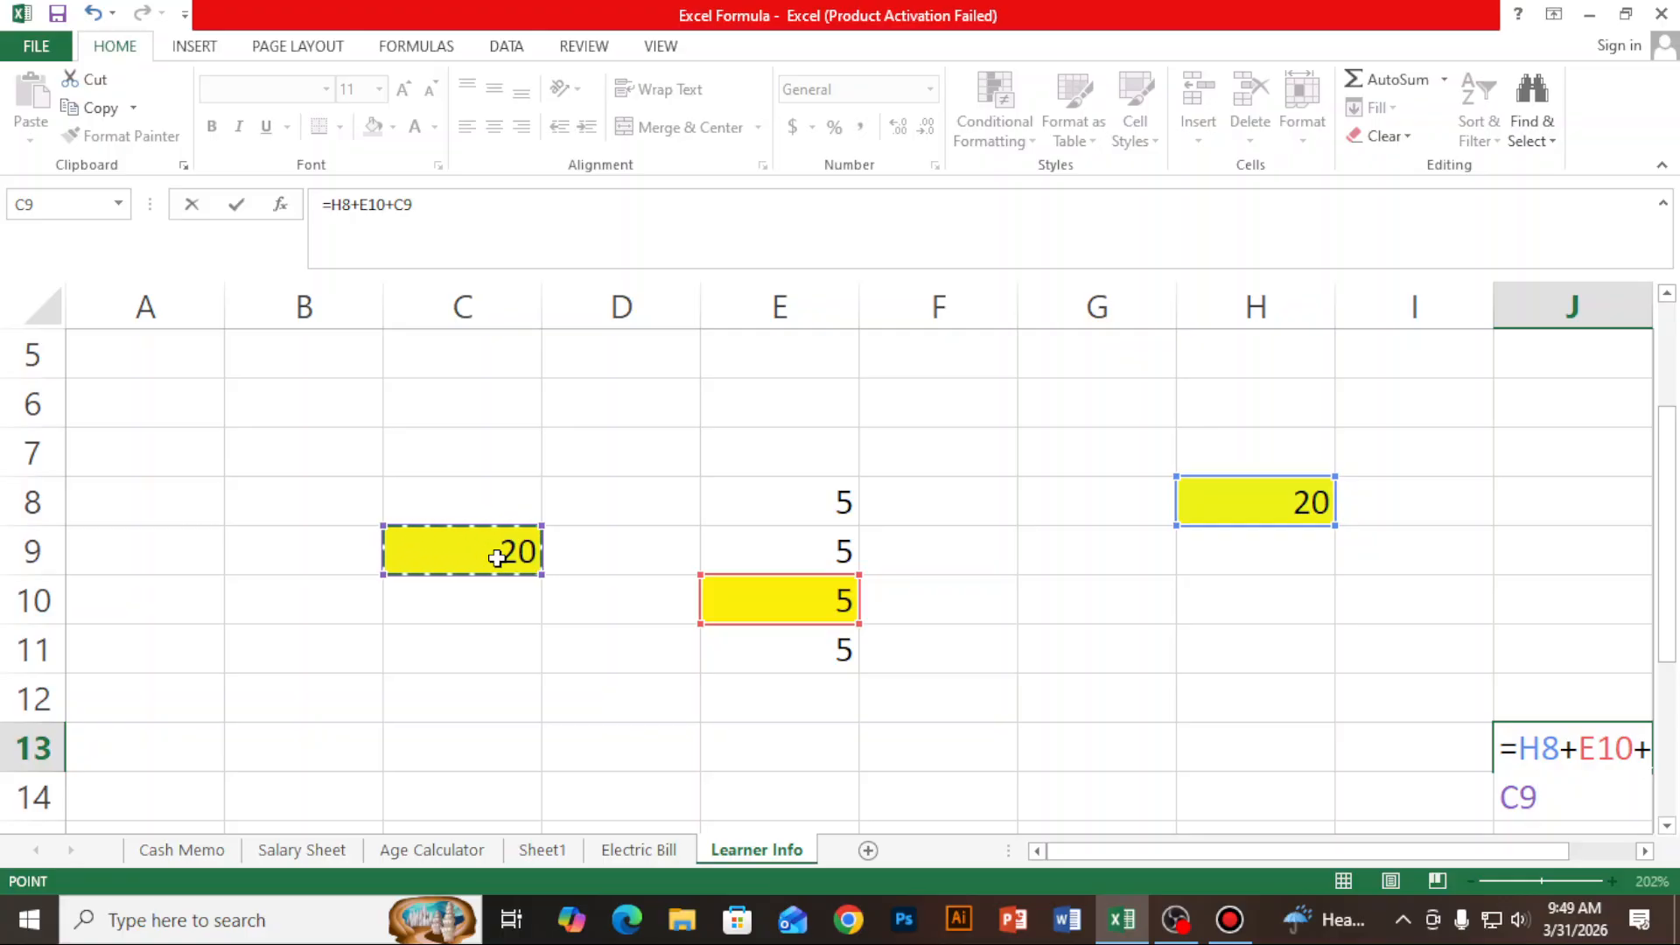
{"action": "key", "text": "Return"}
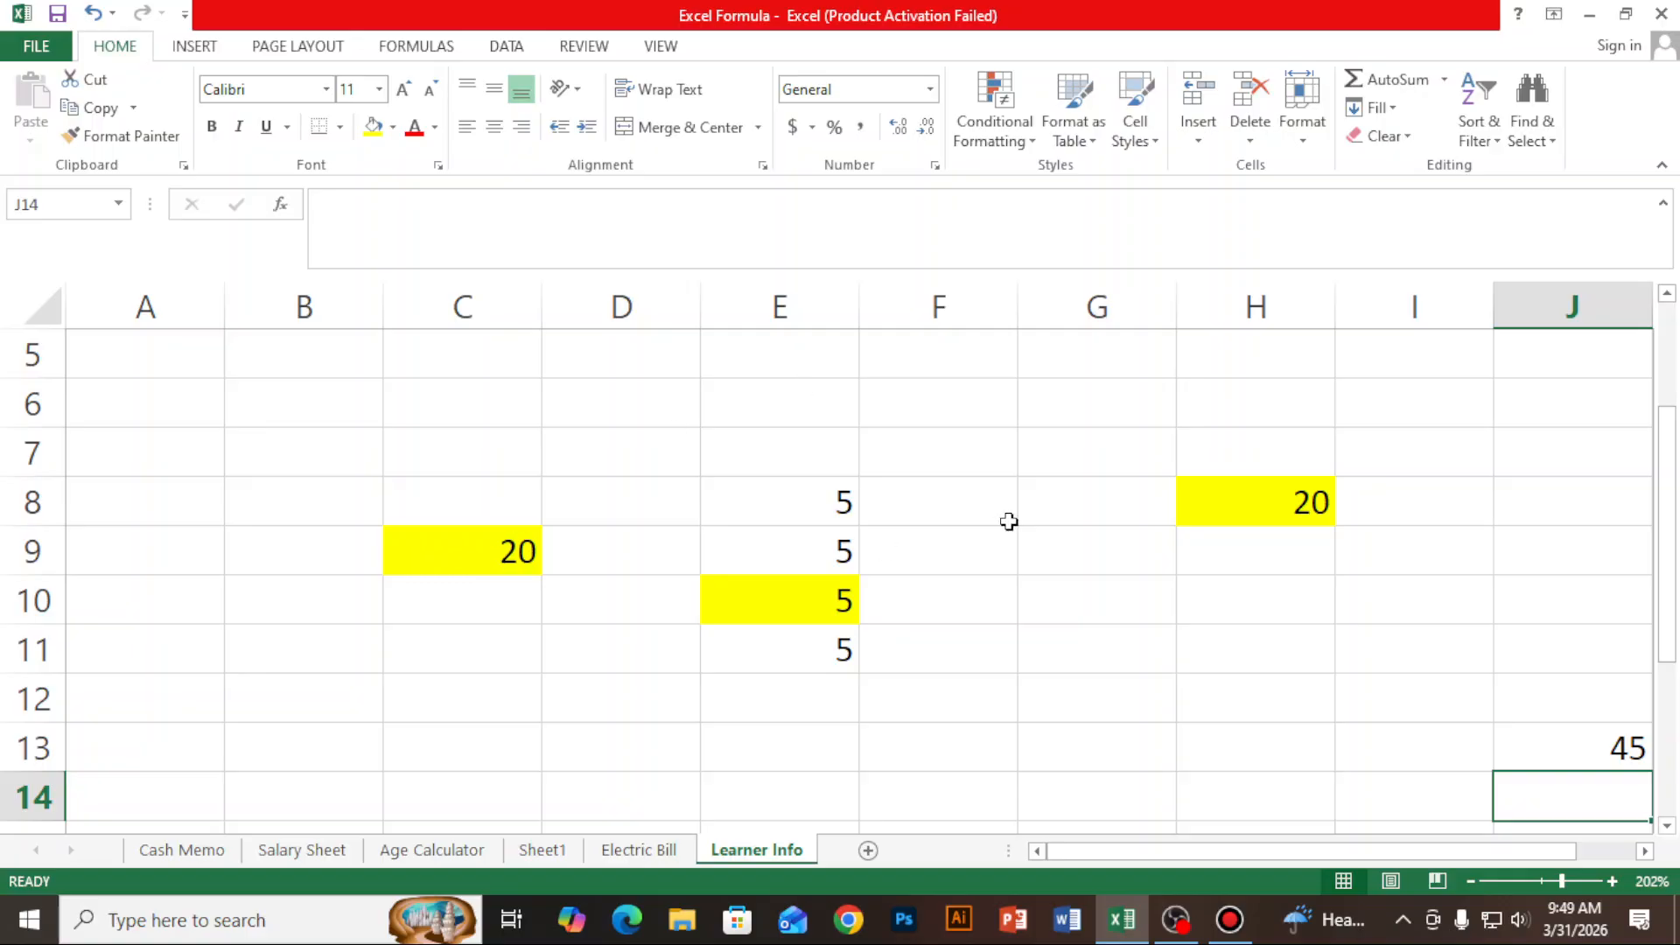
{"action": "left_click", "coordinate": [1582, 753]}
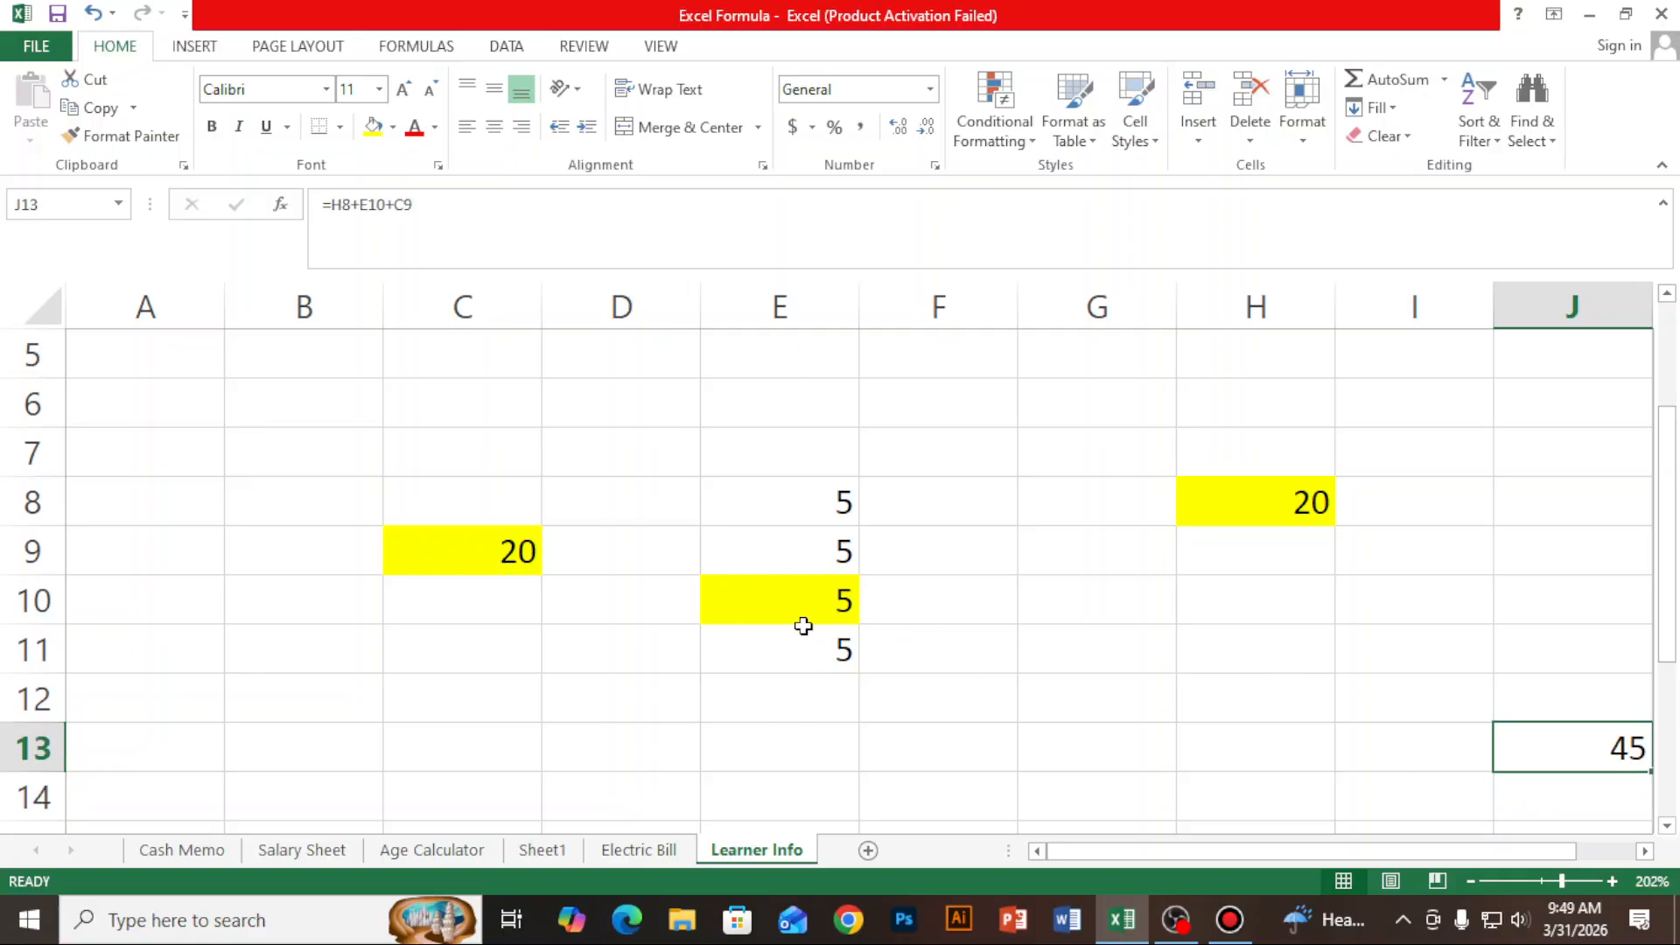
- Set the value of cell E9 to 5000
{"action": "left_click", "coordinate": [823, 547]}
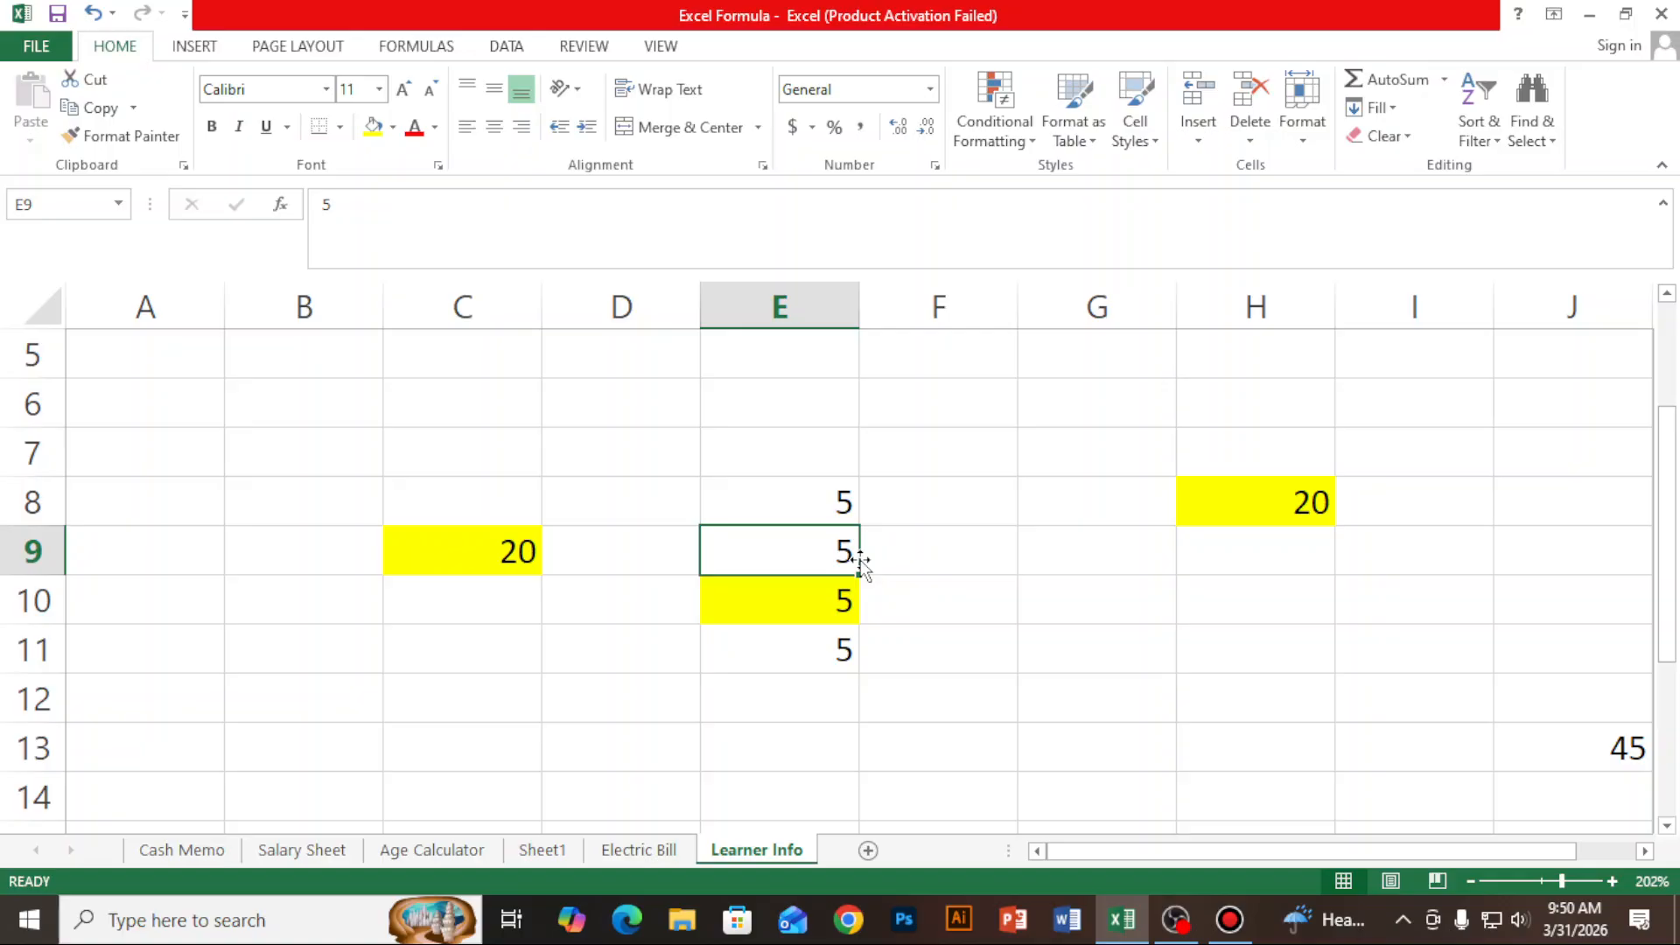
{"action": "type", "text": "5000"}
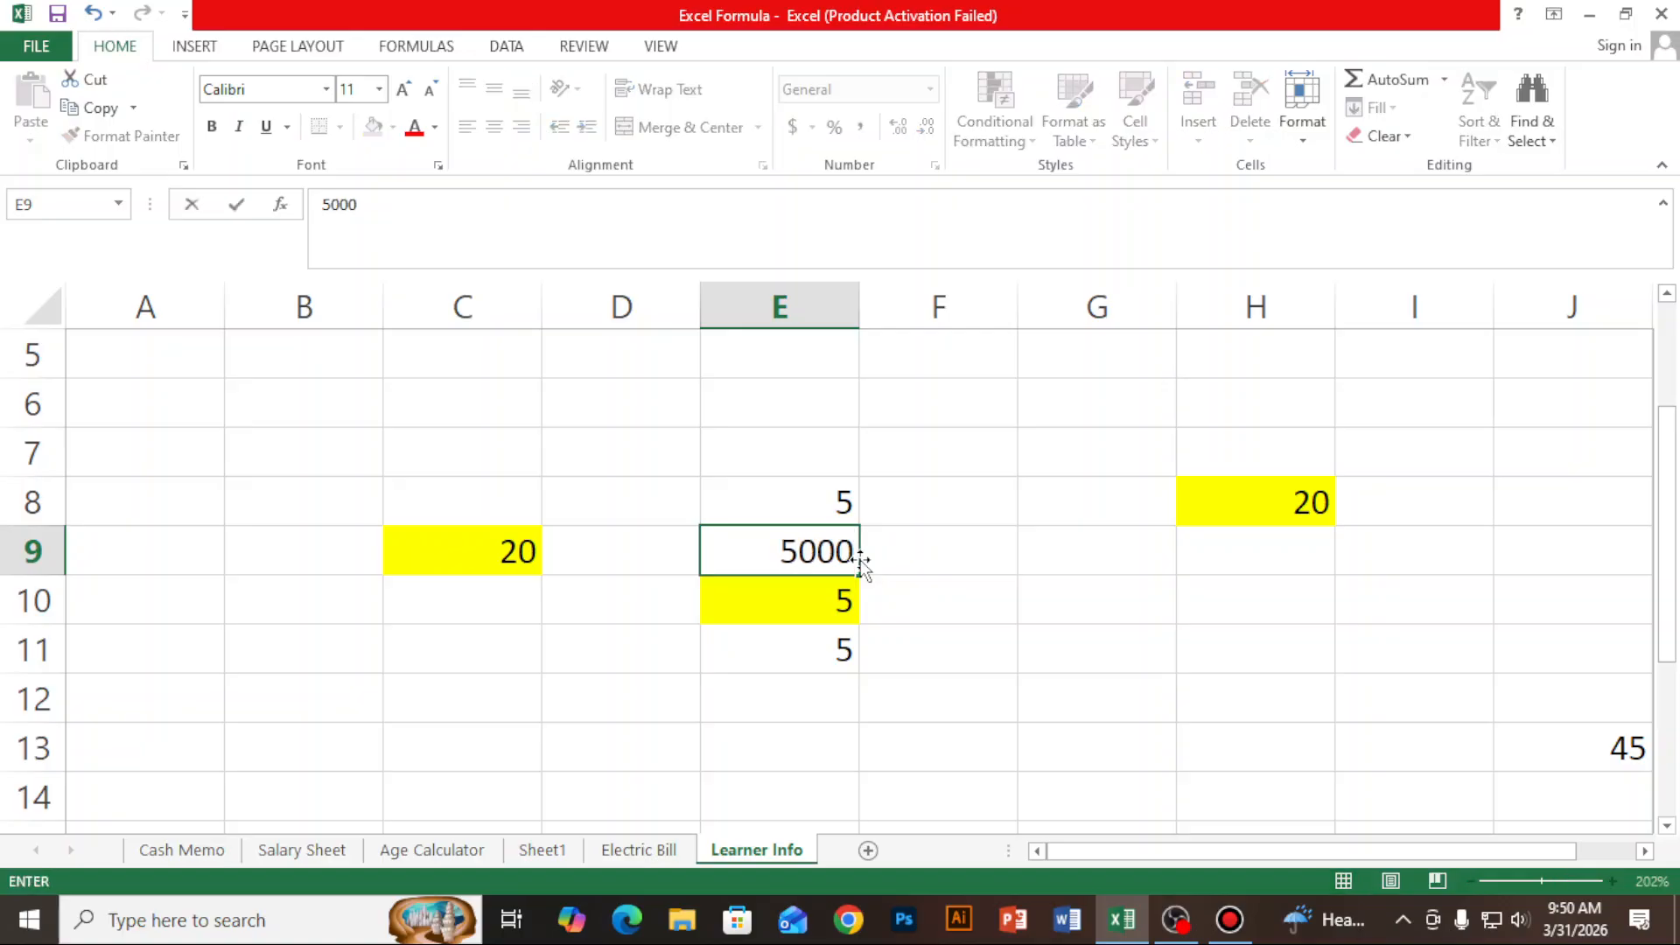
{"action": "key", "text": "Return"}
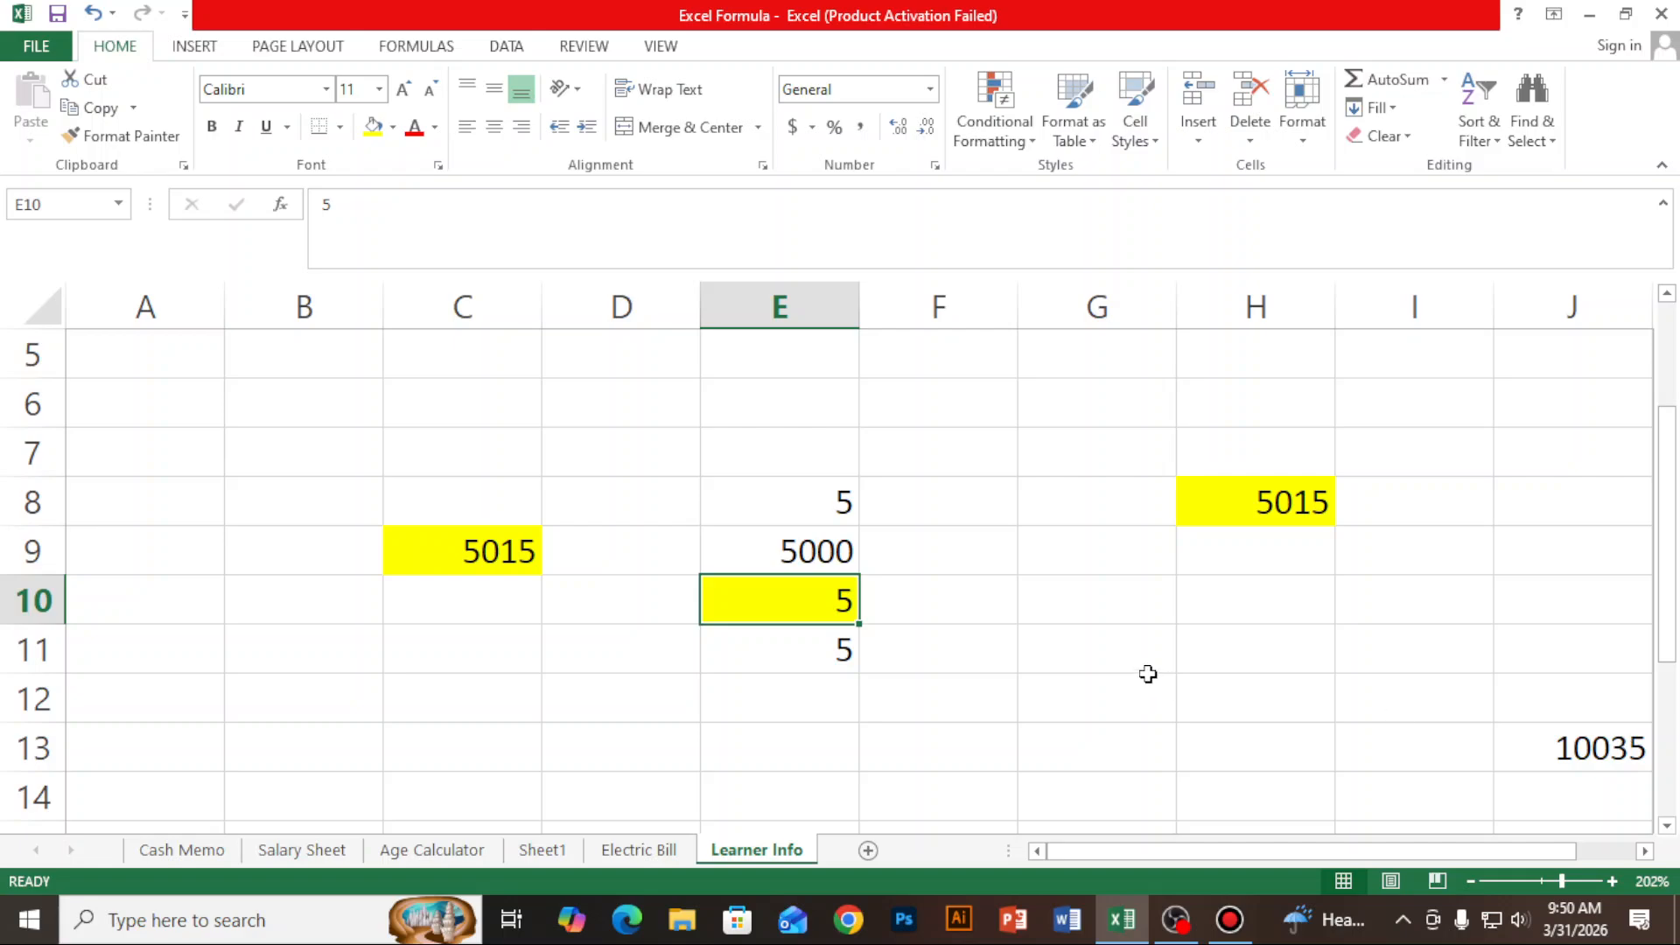
- Add the value 5000 in cell E12, directly below the existing numbers in column E
{"action": "left_click_drag", "start_coordinate": [825, 502], "coordinate": [831, 624]}
{"action": "left_click", "coordinate": [806, 787]}
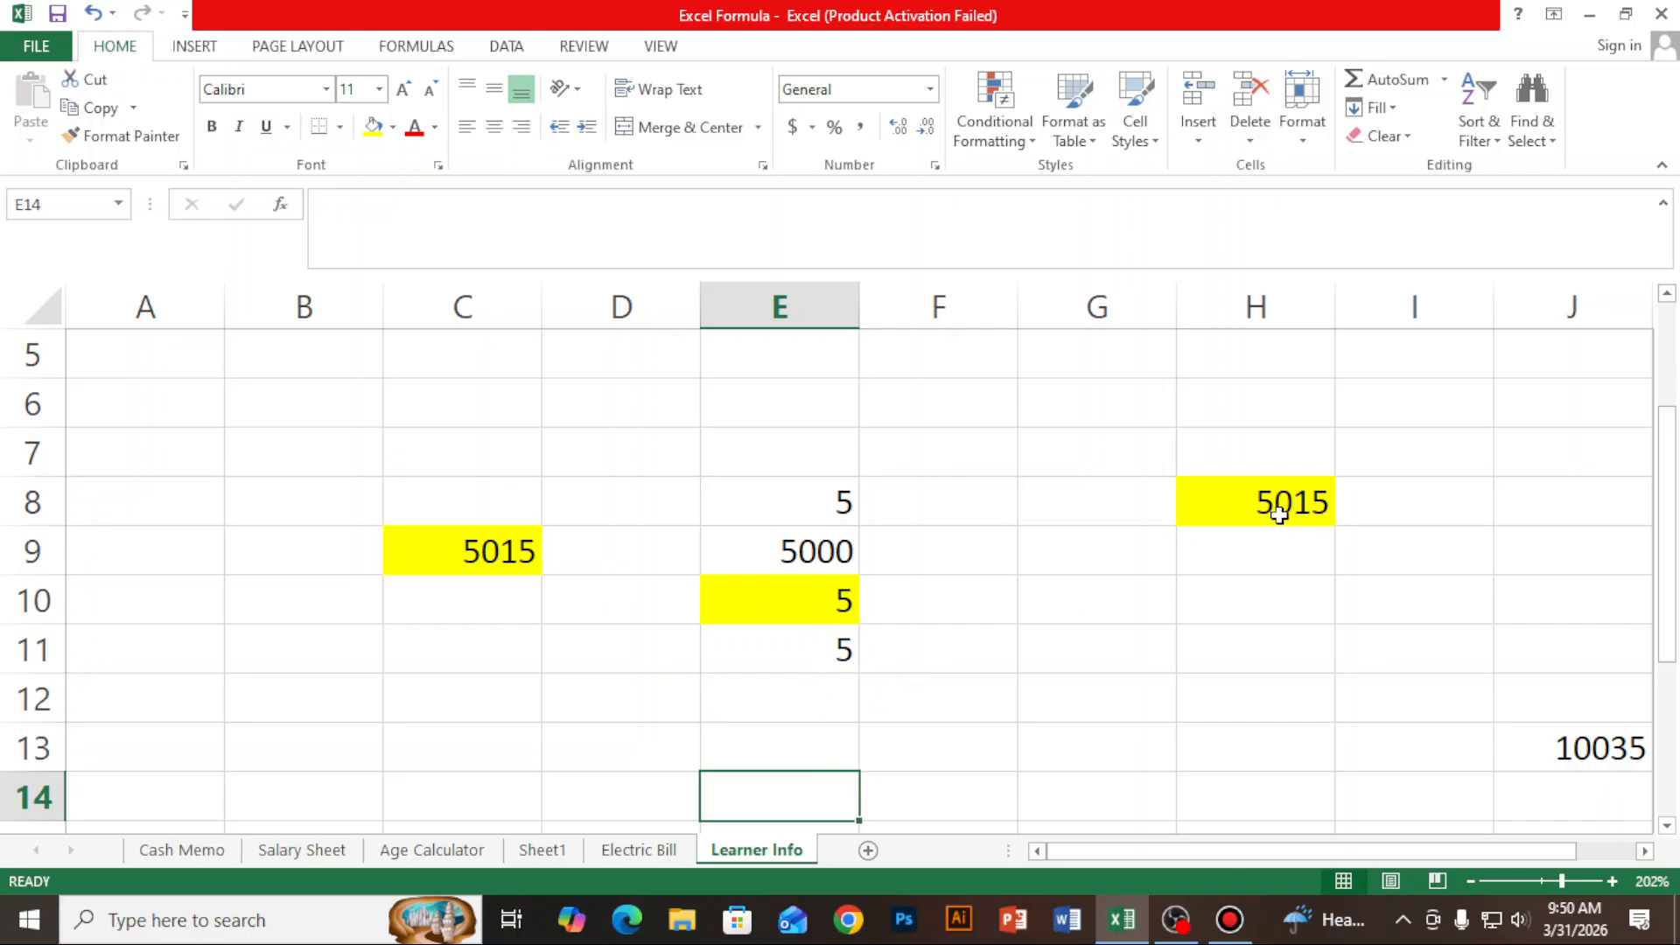
{"action": "left_click", "coordinate": [788, 705]}
{"action": "left_click", "coordinate": [793, 740]}
{"action": "left_click", "coordinate": [799, 682]}
{"action": "type", "text": "5000"}
{"action": "key", "text": "Return"}
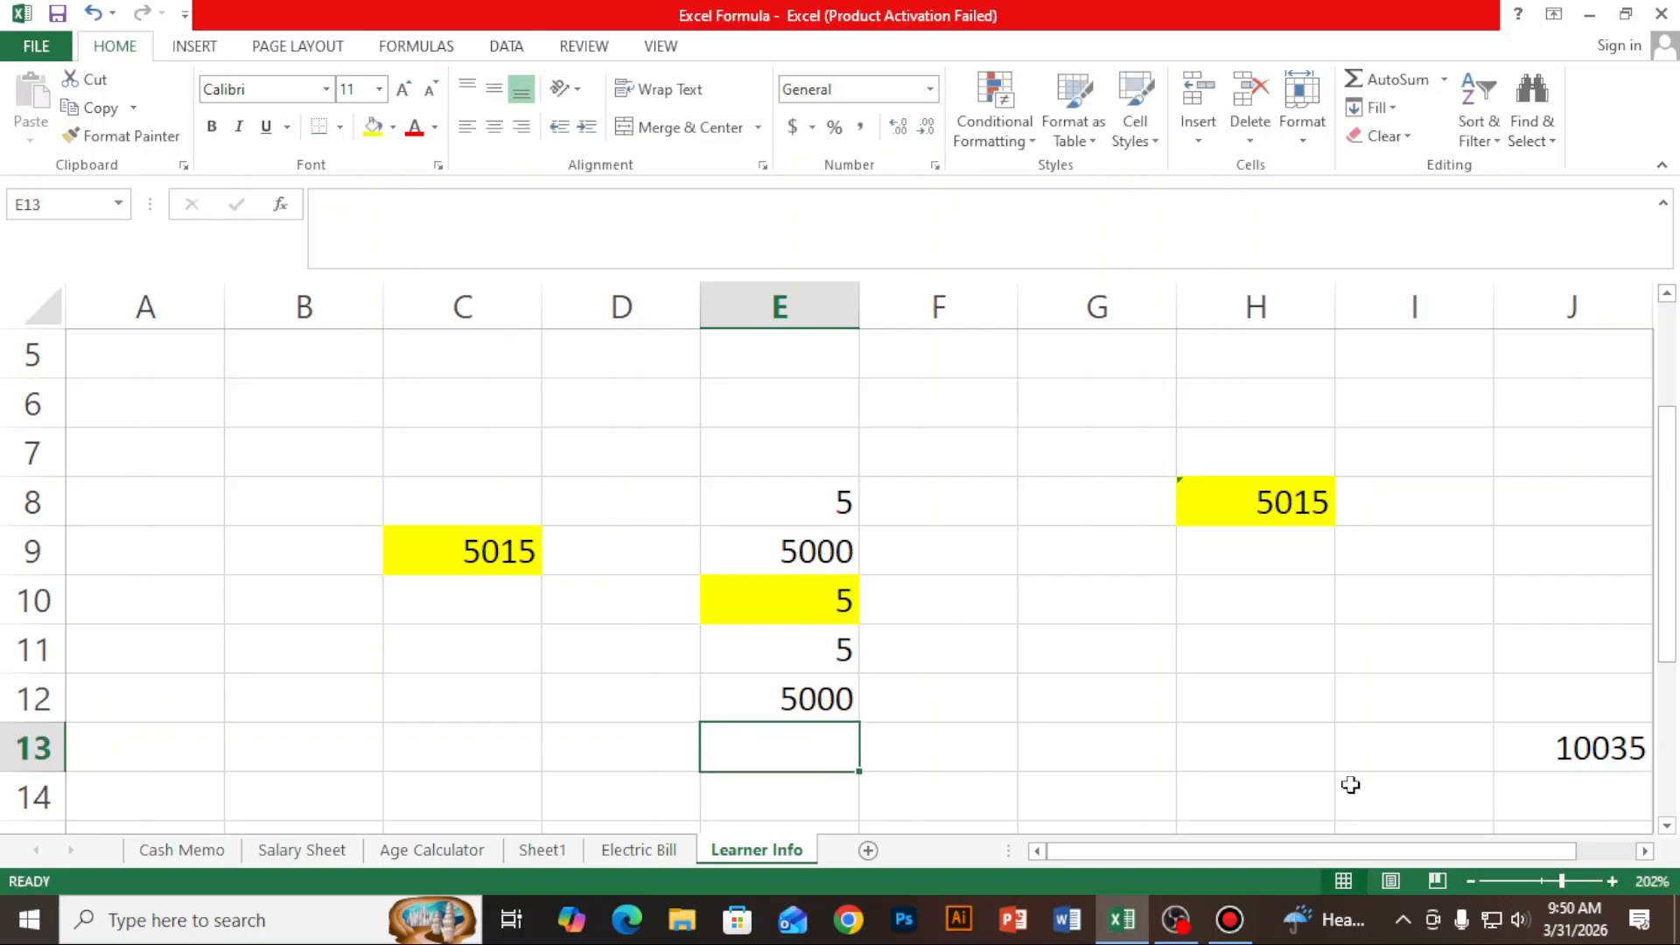
- Examine cell C9's formula and mark out the formula bar area with the screen capture tool
{"action": "left_click", "coordinate": [822, 707]}
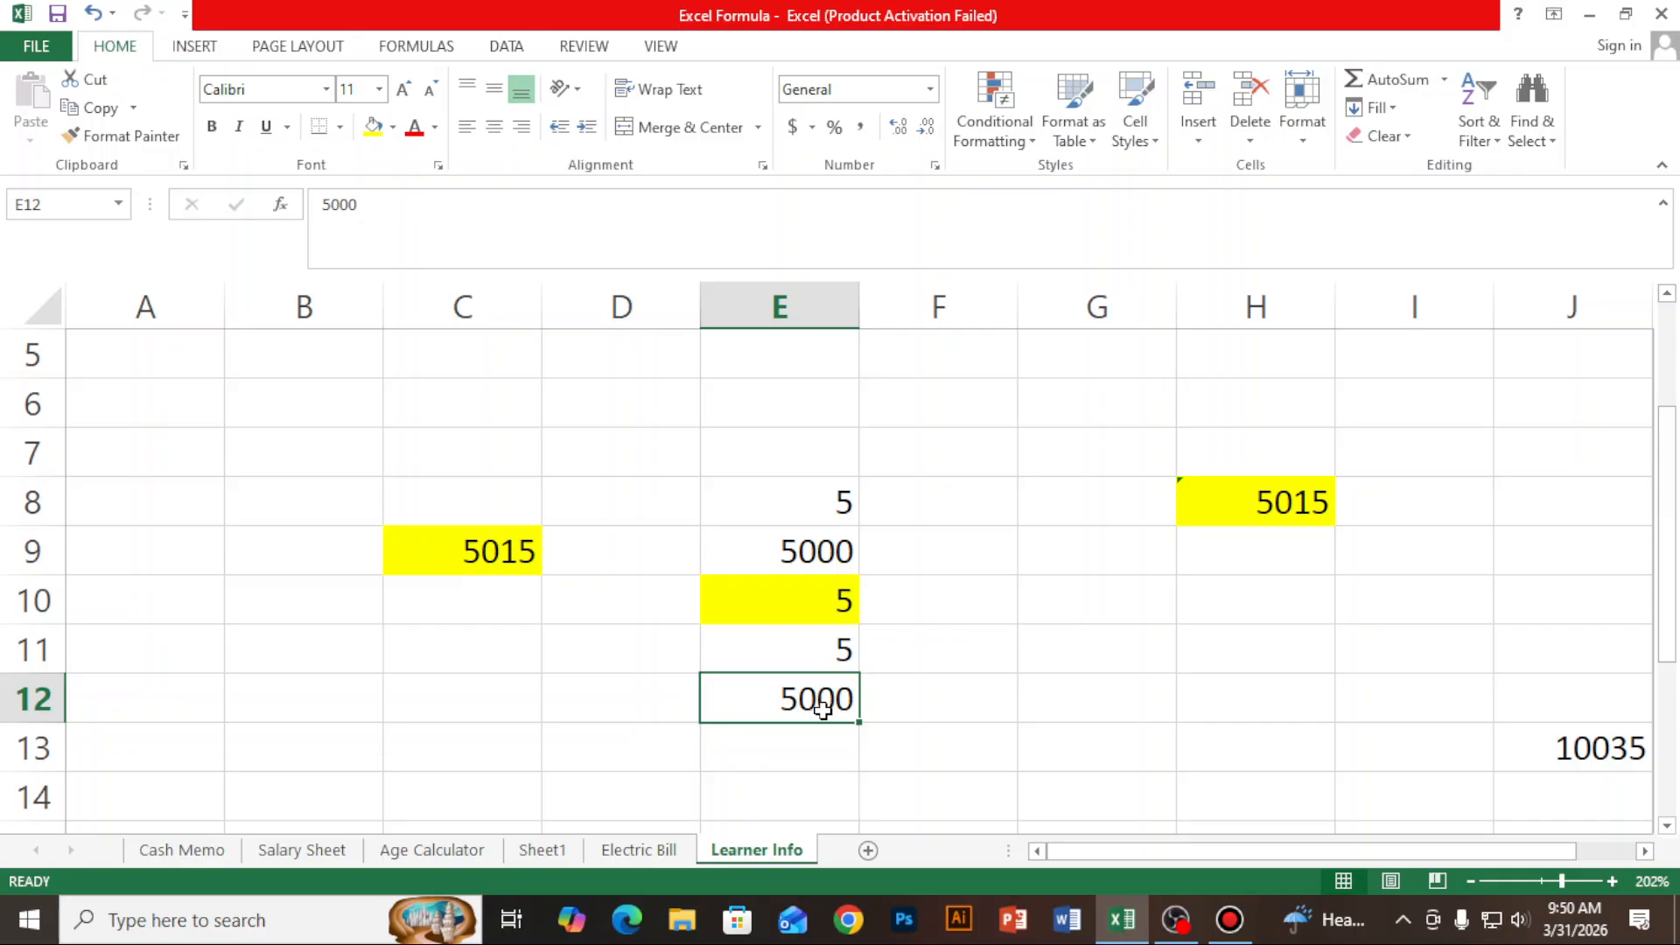
{"action": "left_click", "coordinate": [509, 559]}
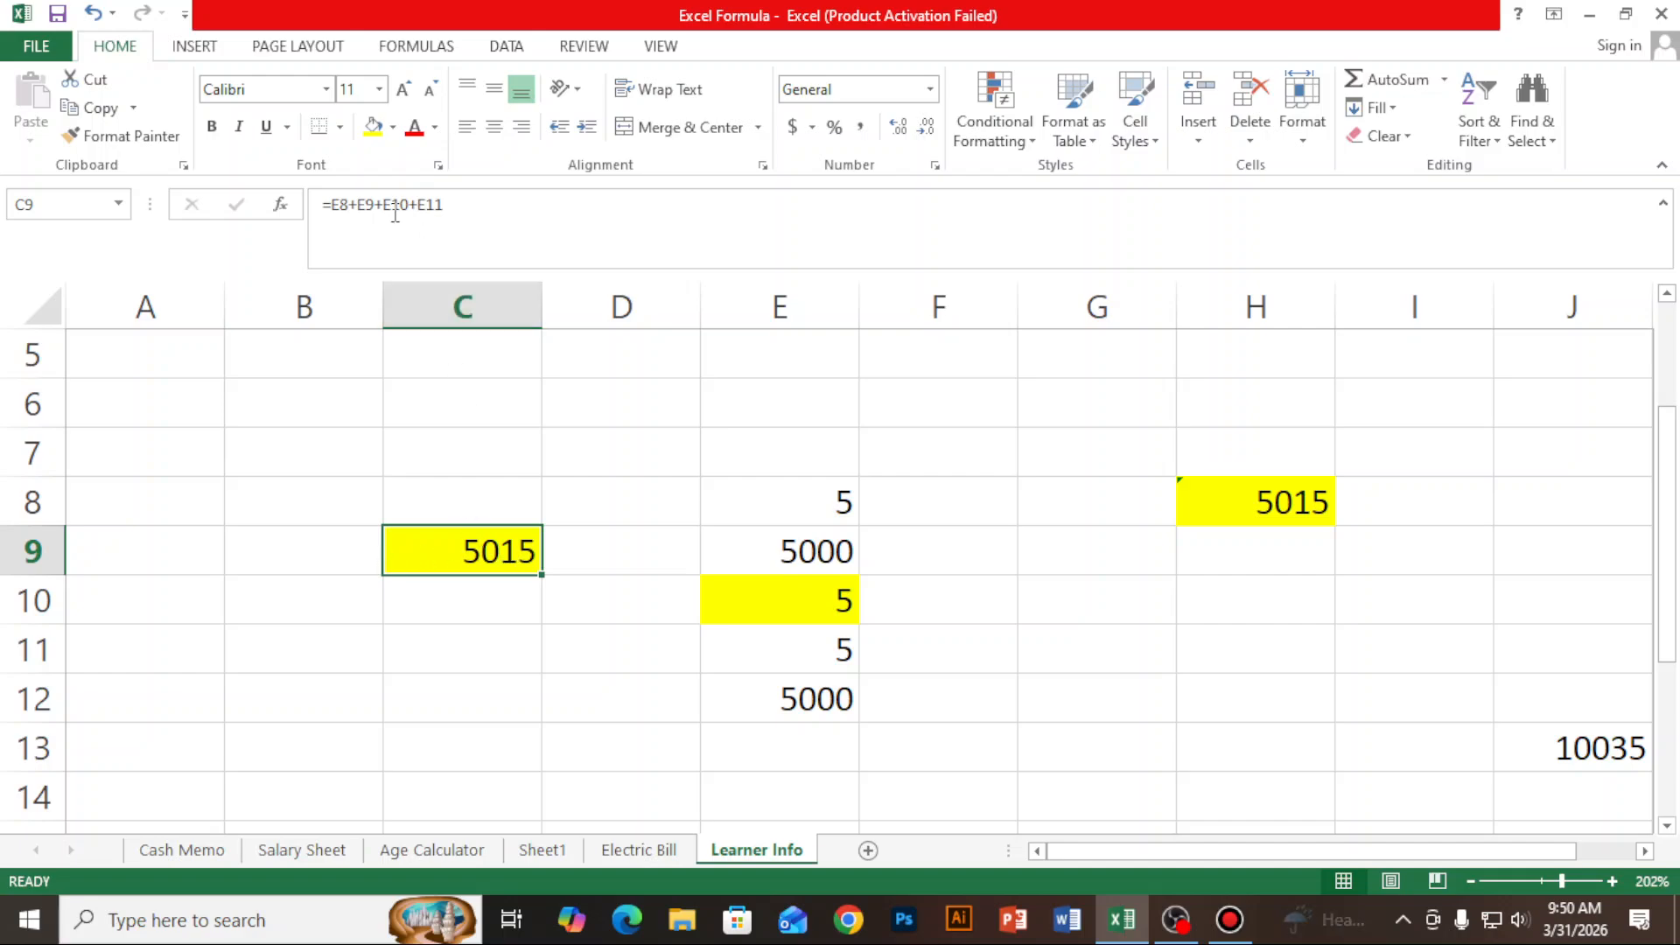
{"action": "key", "text": "Print"}
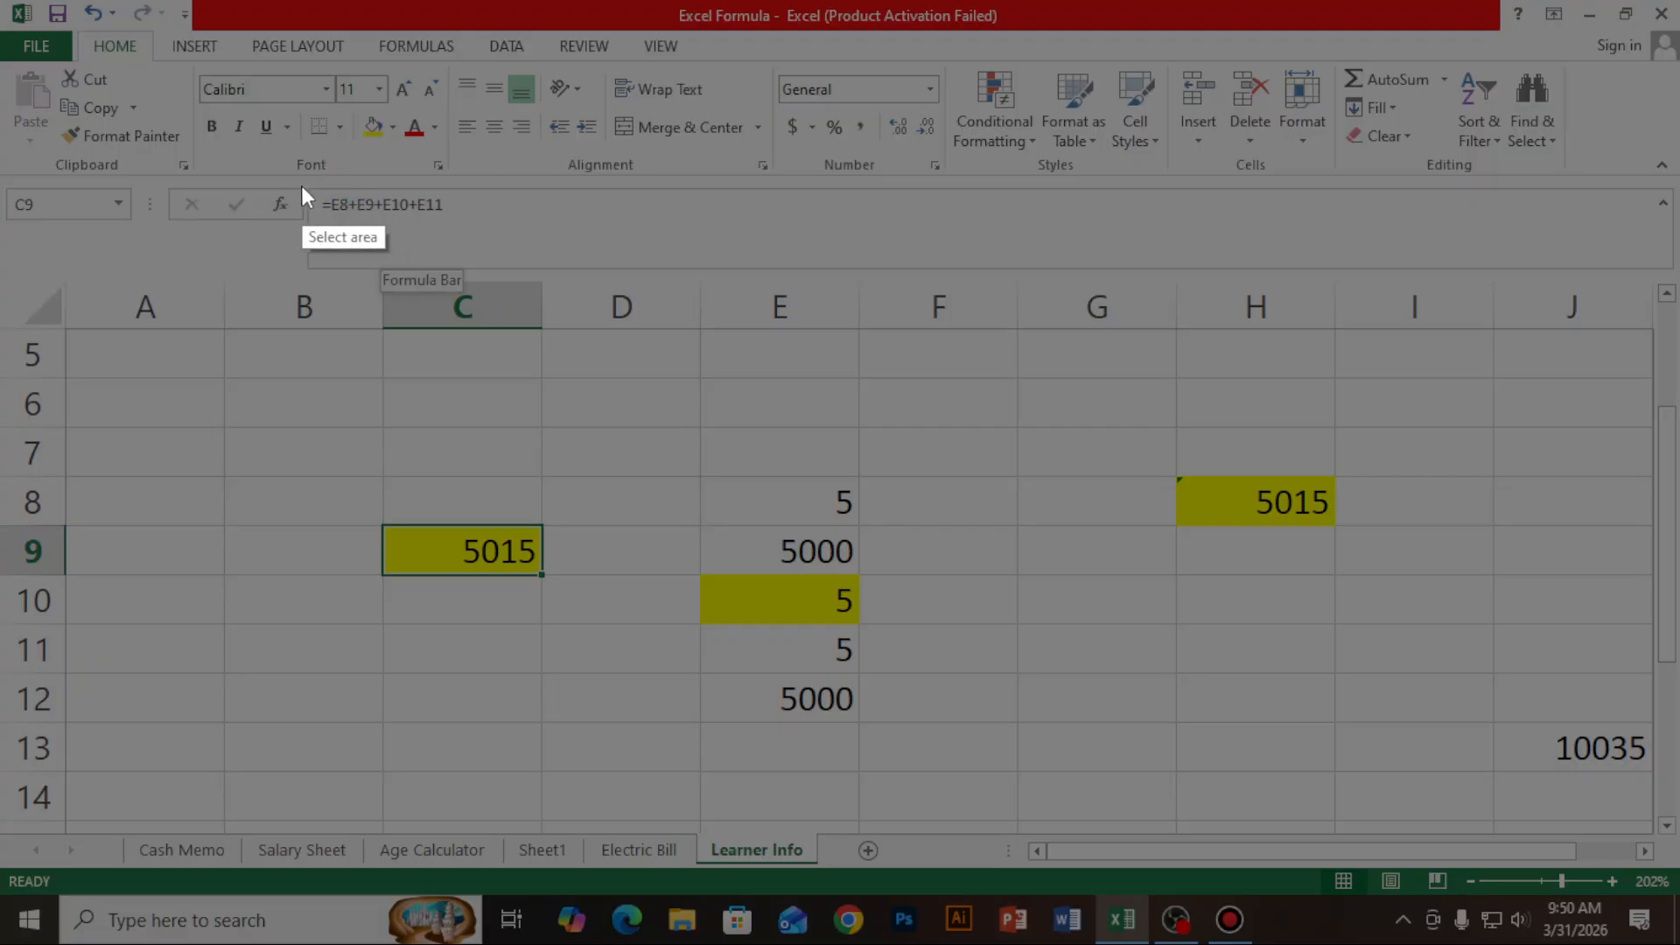
{"action": "left_click_drag", "start_coordinate": [169, 181], "coordinate": [1677, 283]}
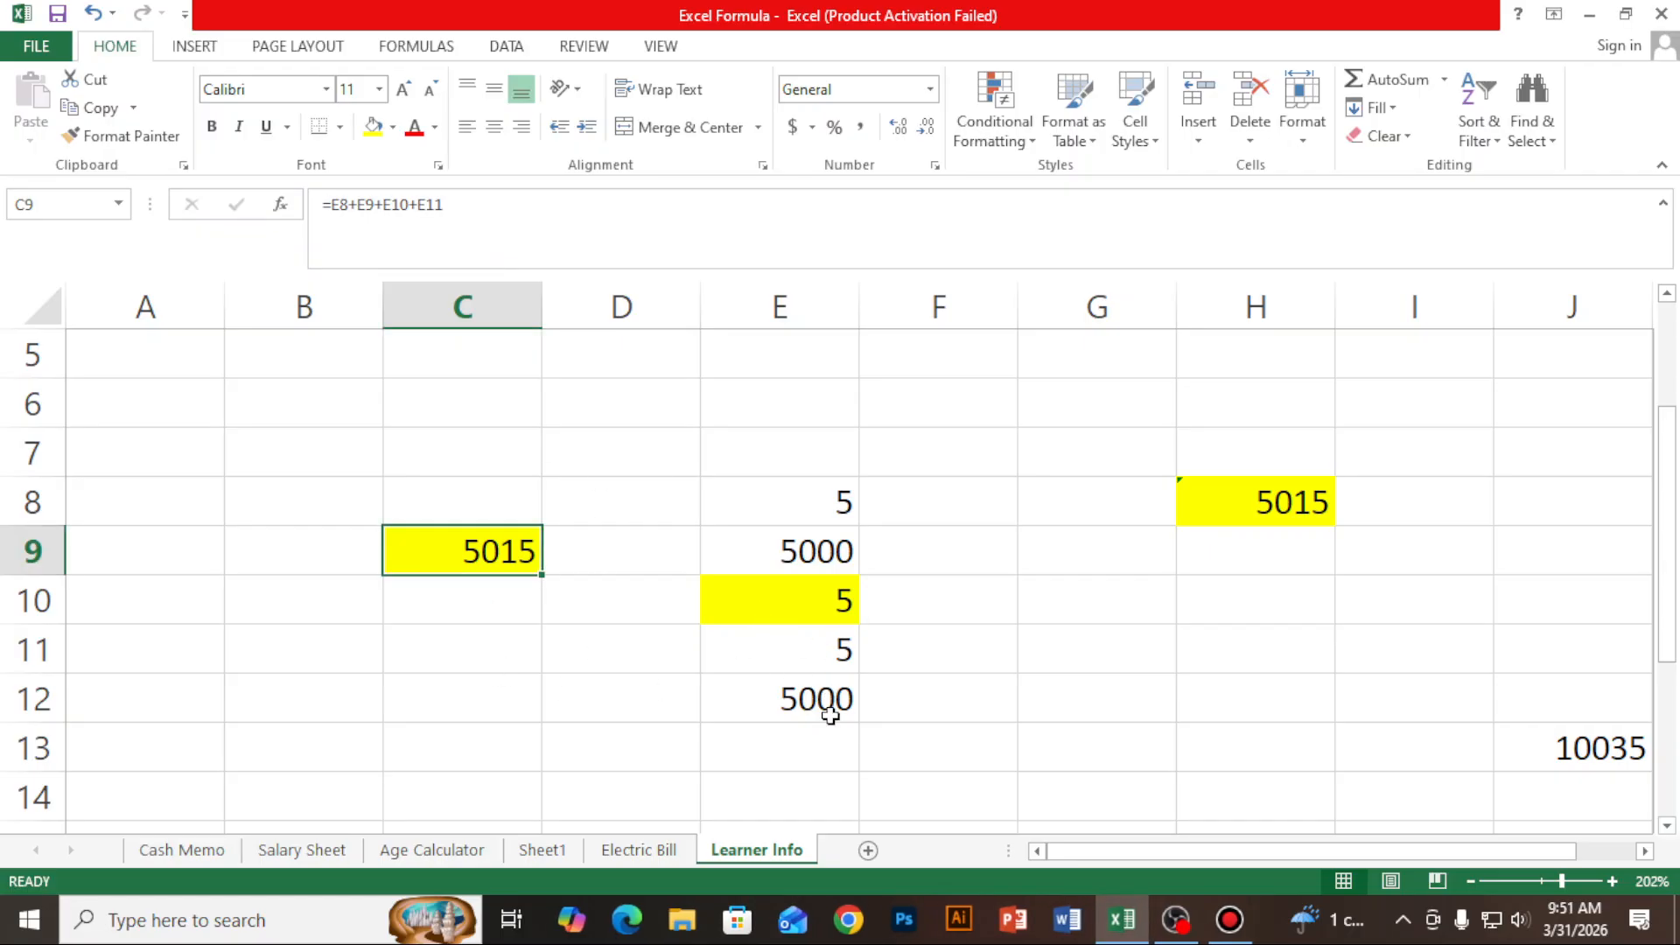
- Extend the addition formula in cell C9 with +E12 so it includes the new value at the end of column E
{"action": "left_click", "coordinate": [465, 206]}
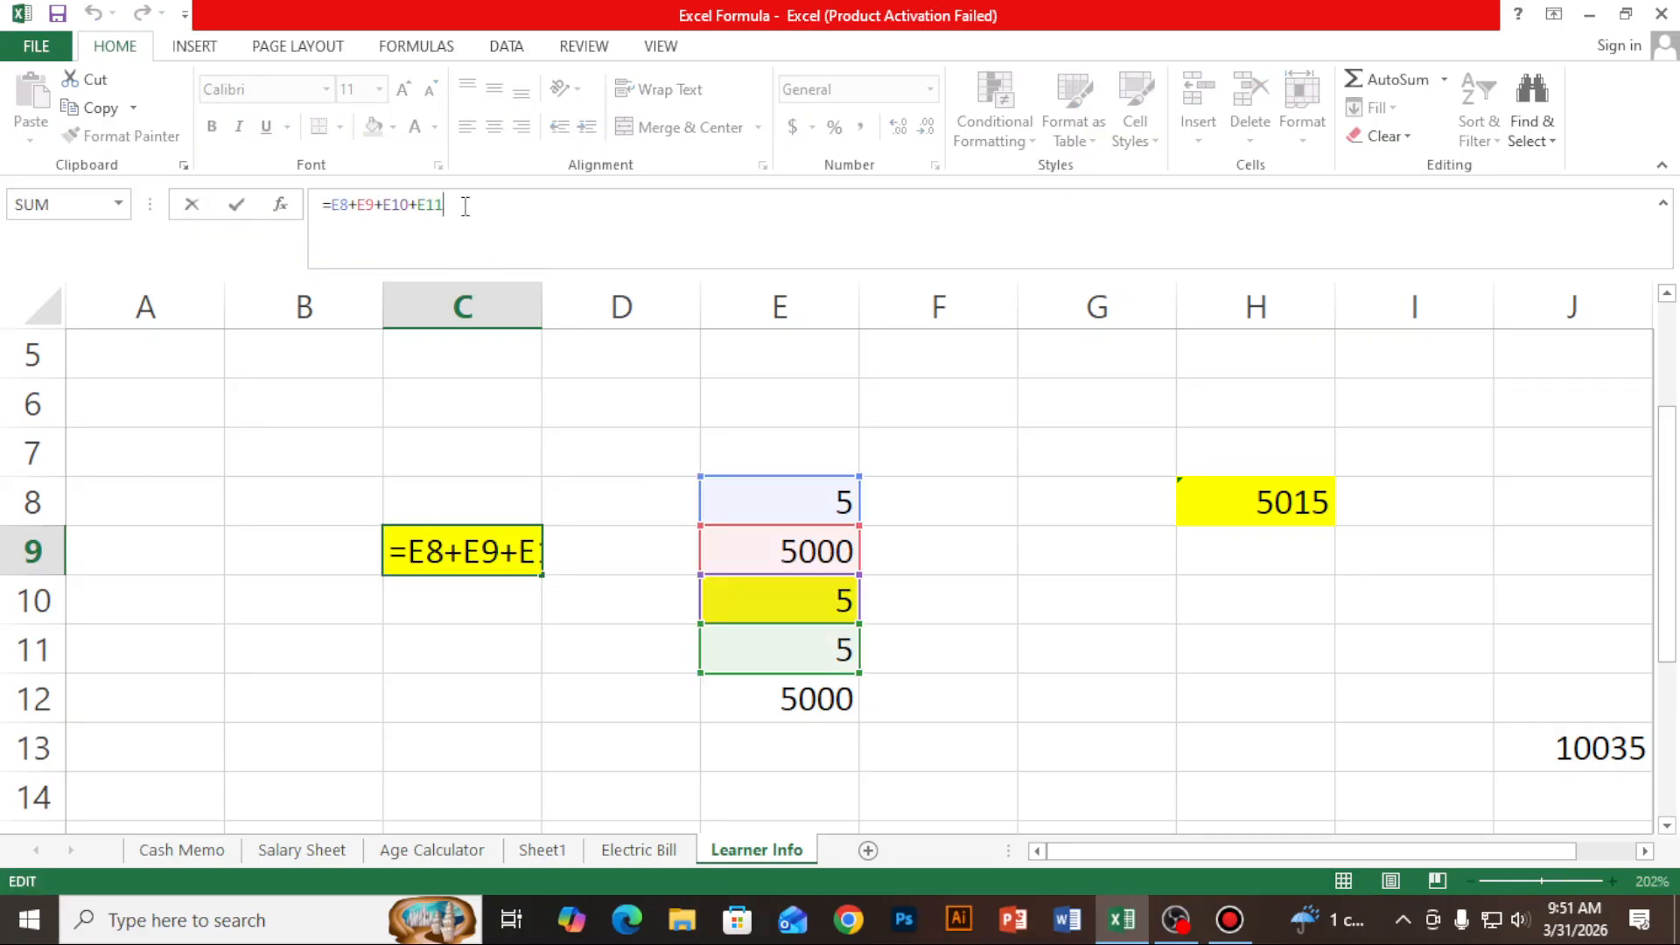
{"action": "type", "text": "+"}
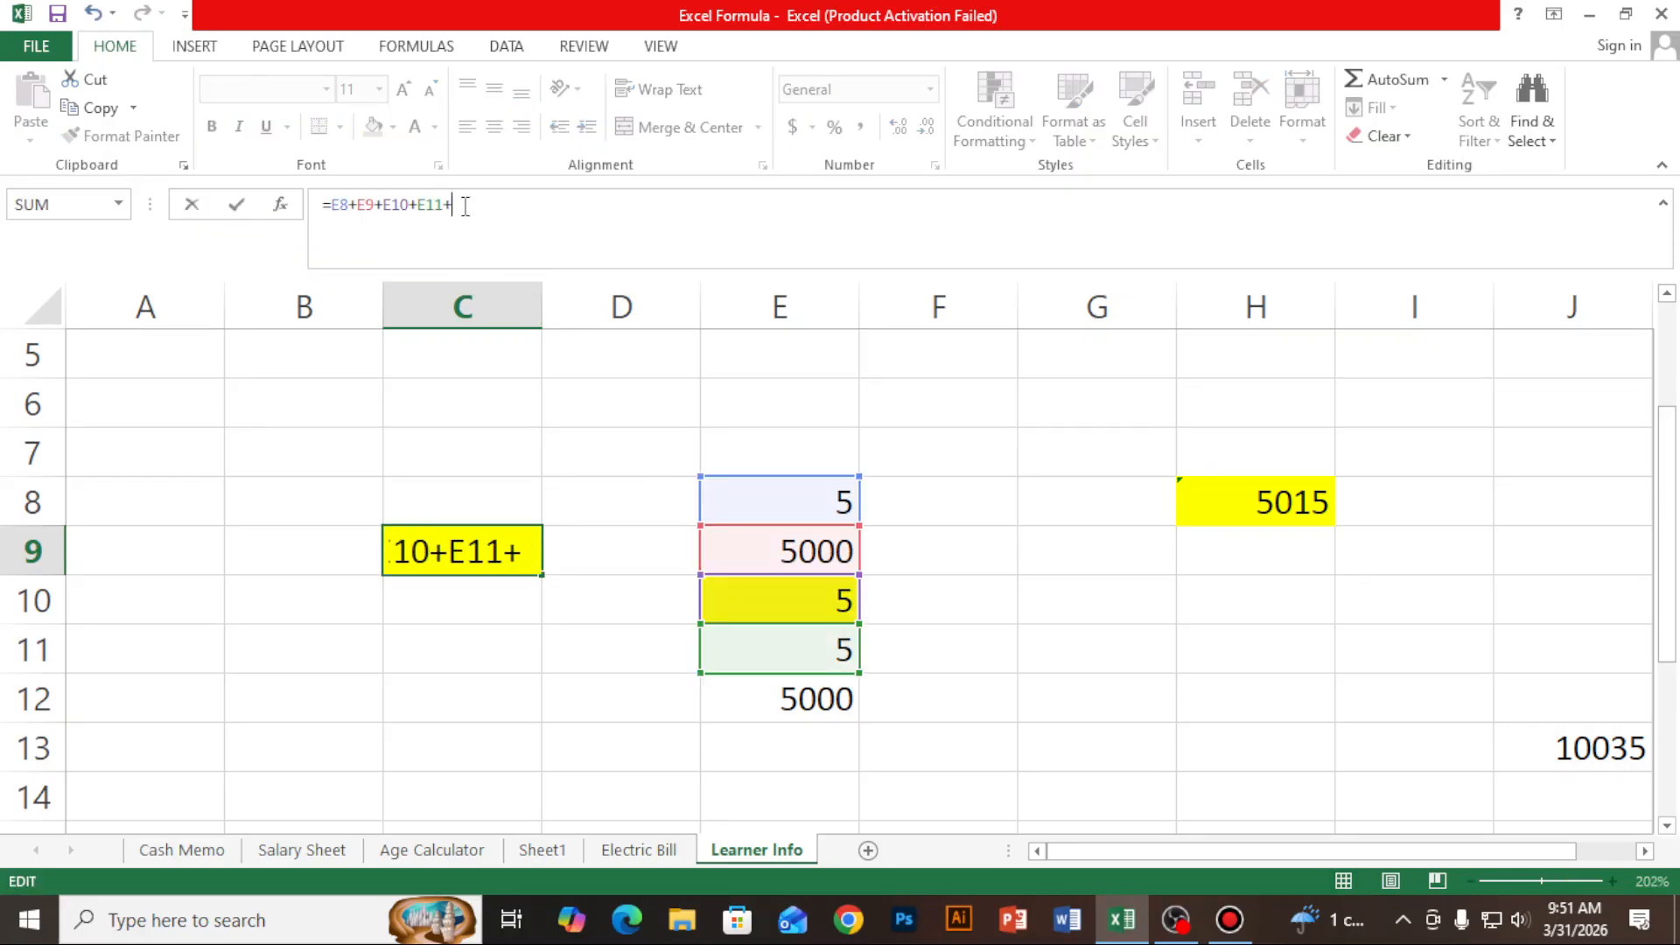
{"action": "left_click", "coordinate": [792, 702]}
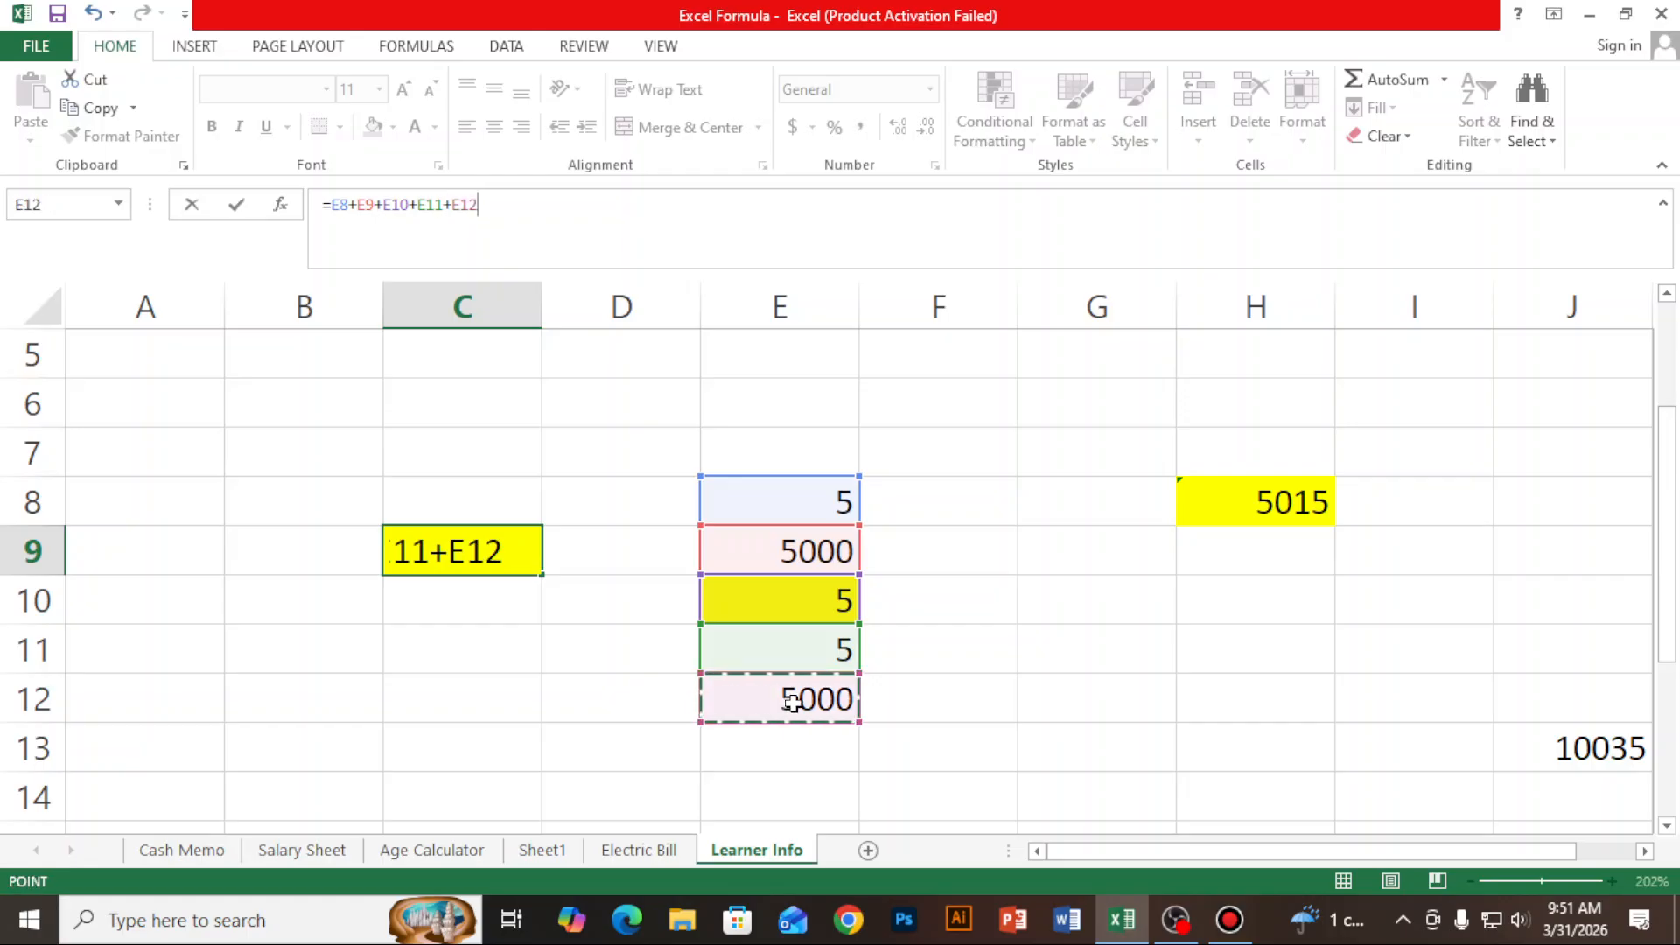
{"action": "key", "text": "Return"}
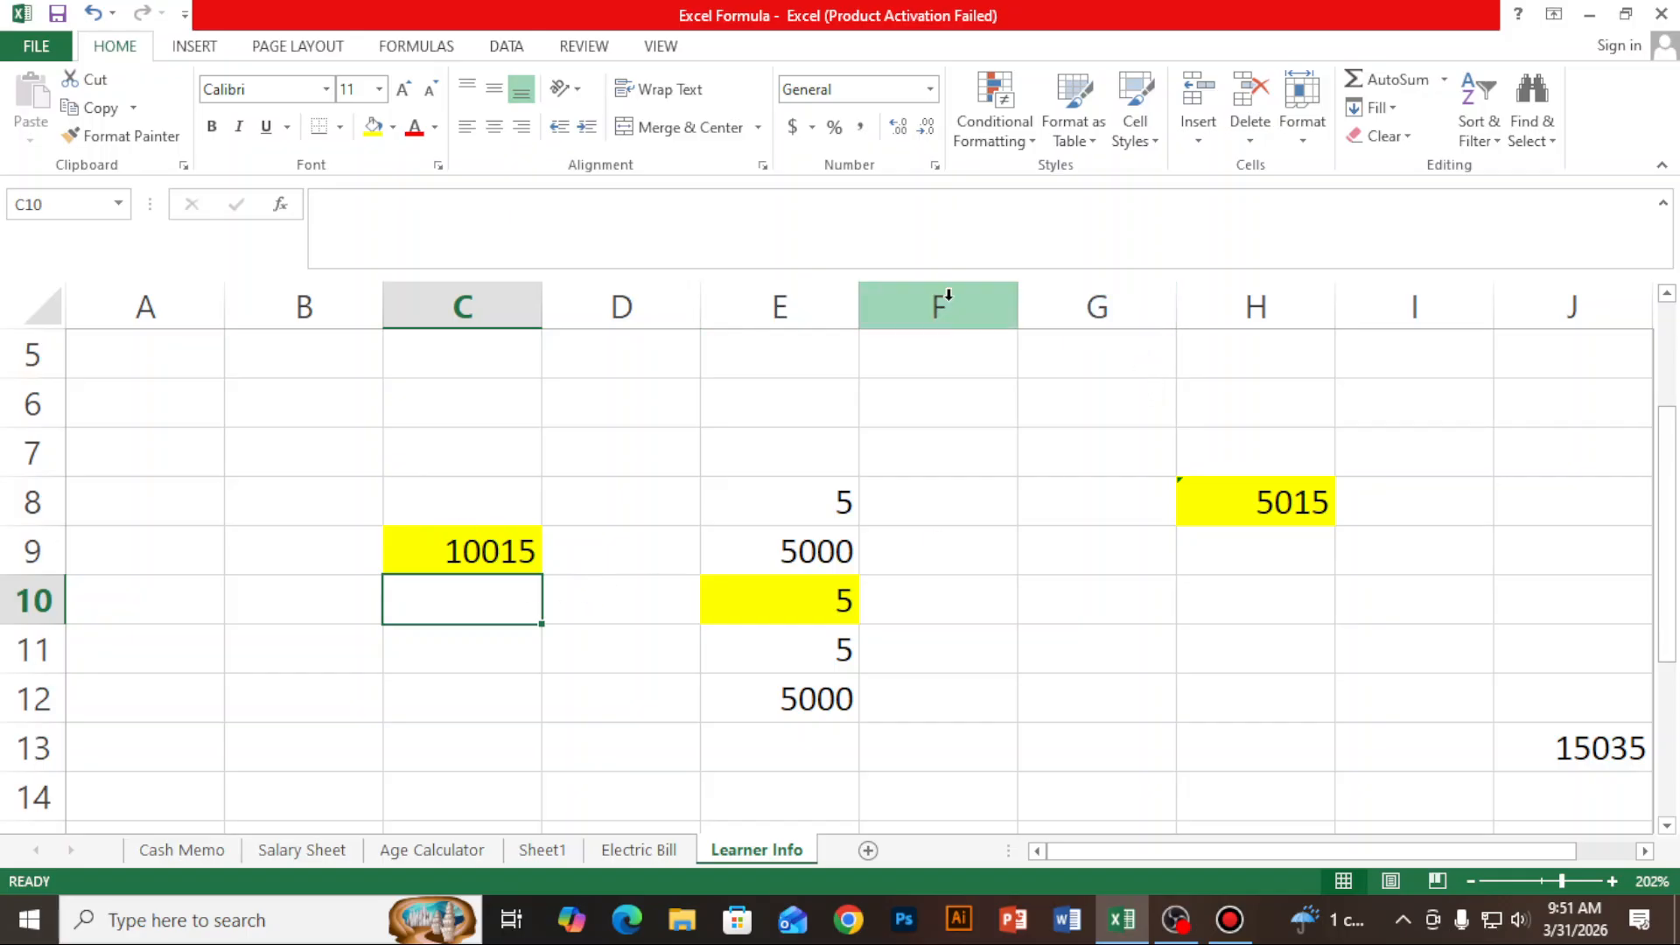
{"action": "left_click", "coordinate": [1094, 308]}
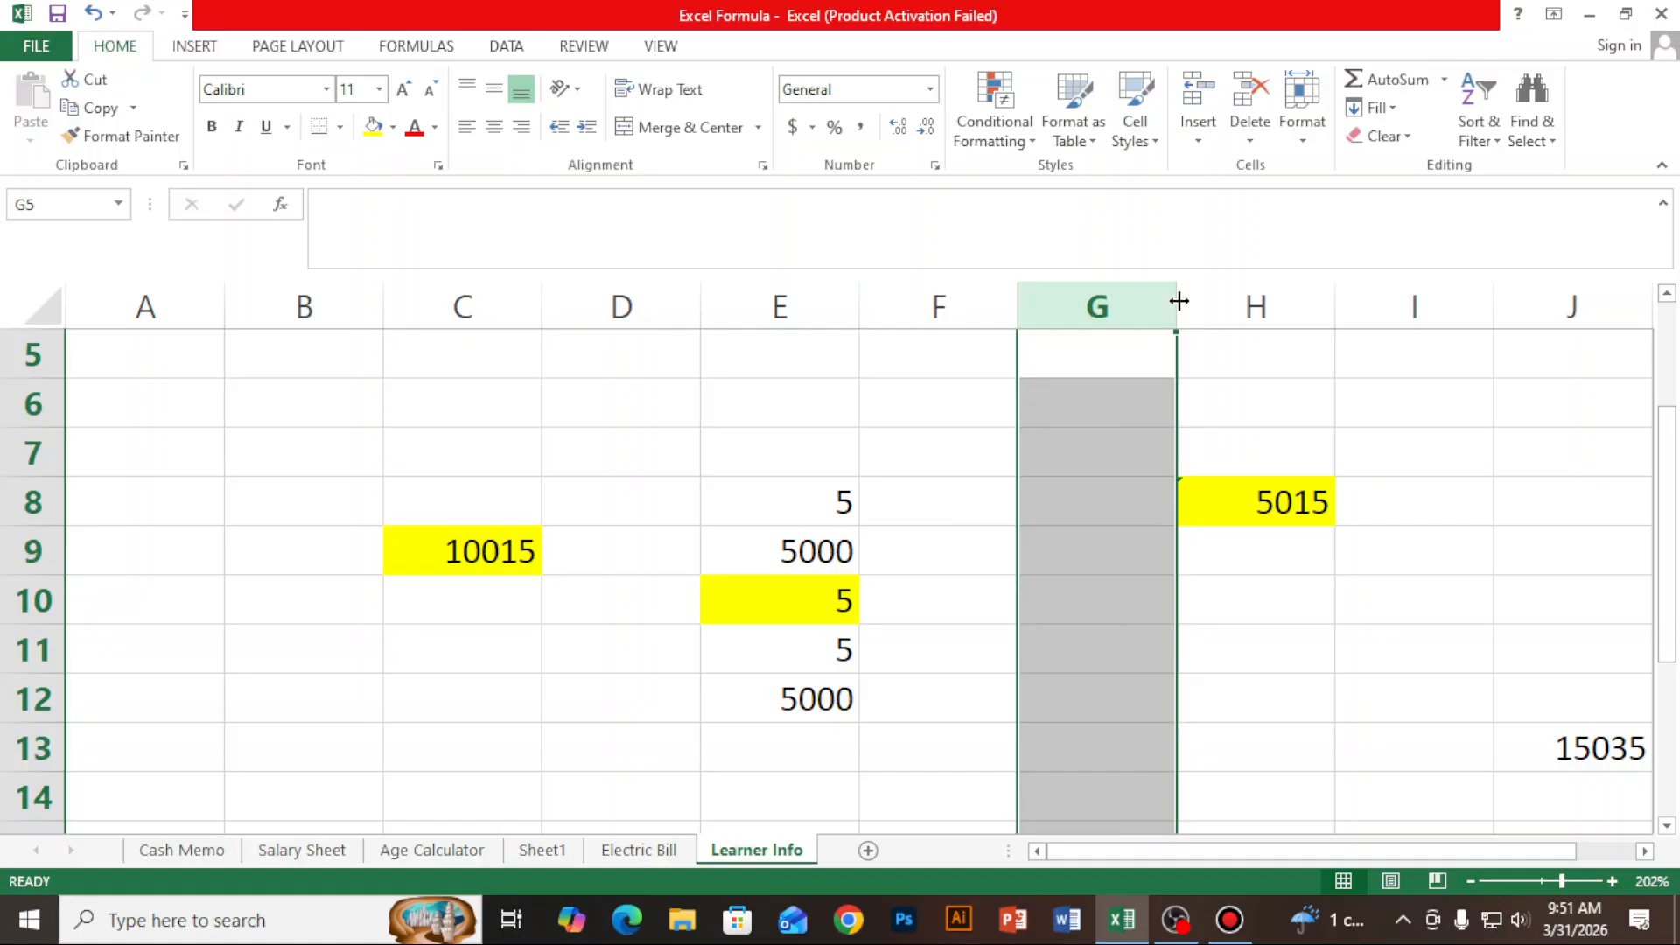
{"action": "left_click", "coordinate": [1060, 385]}
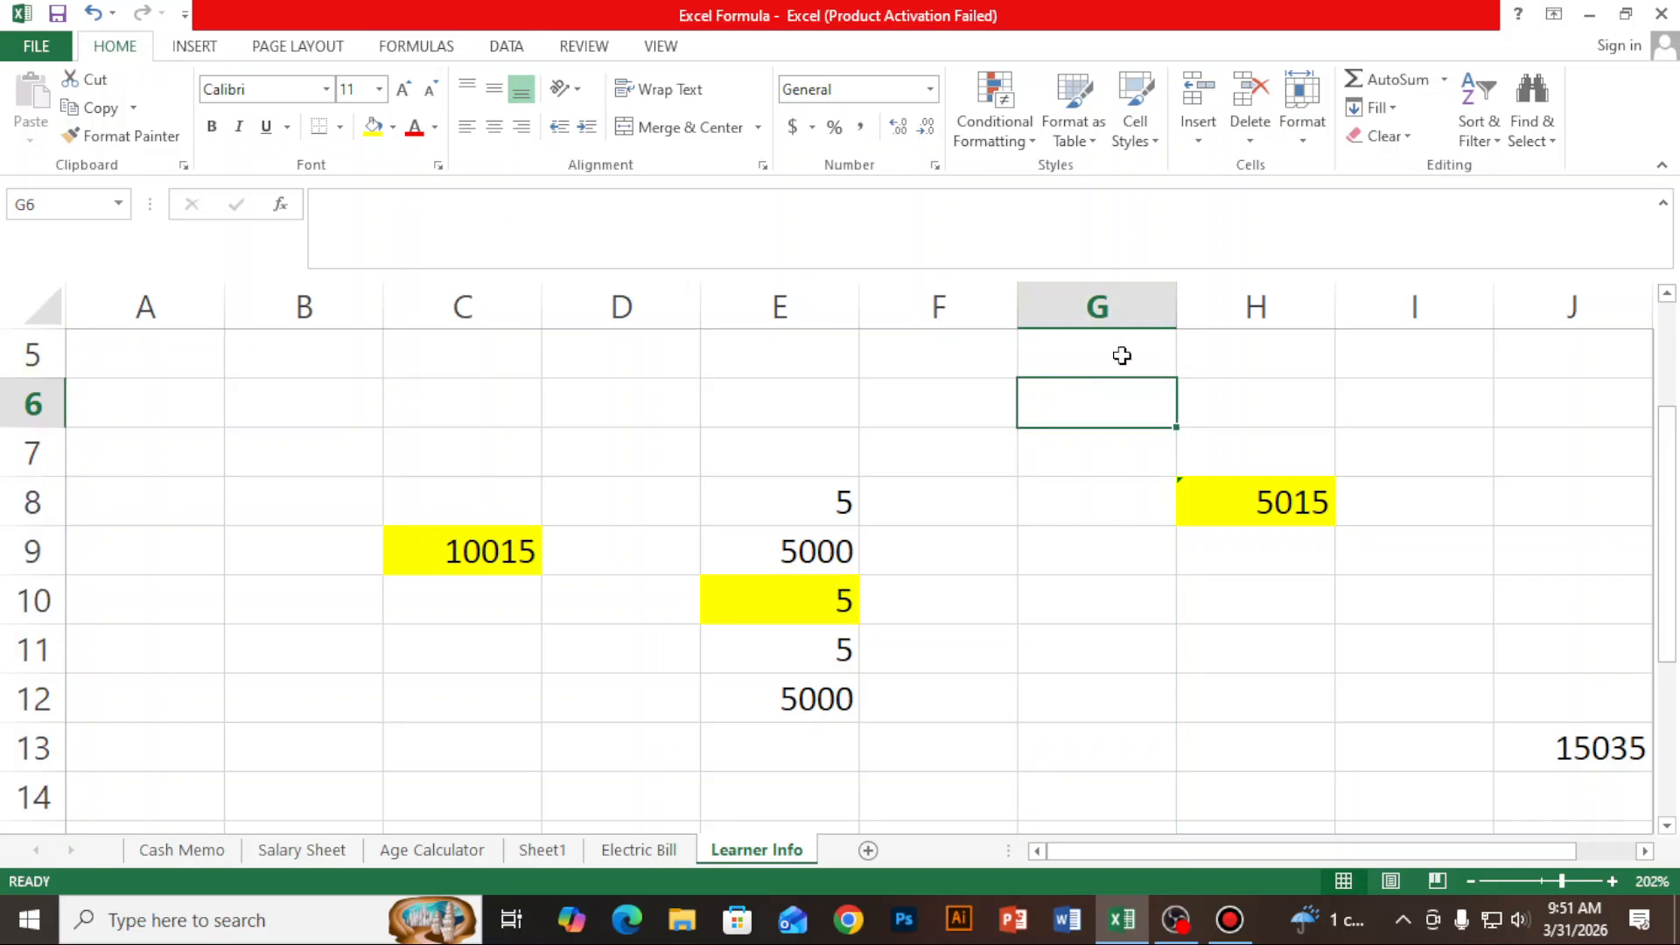
{"action": "left_click", "coordinate": [1140, 304]}
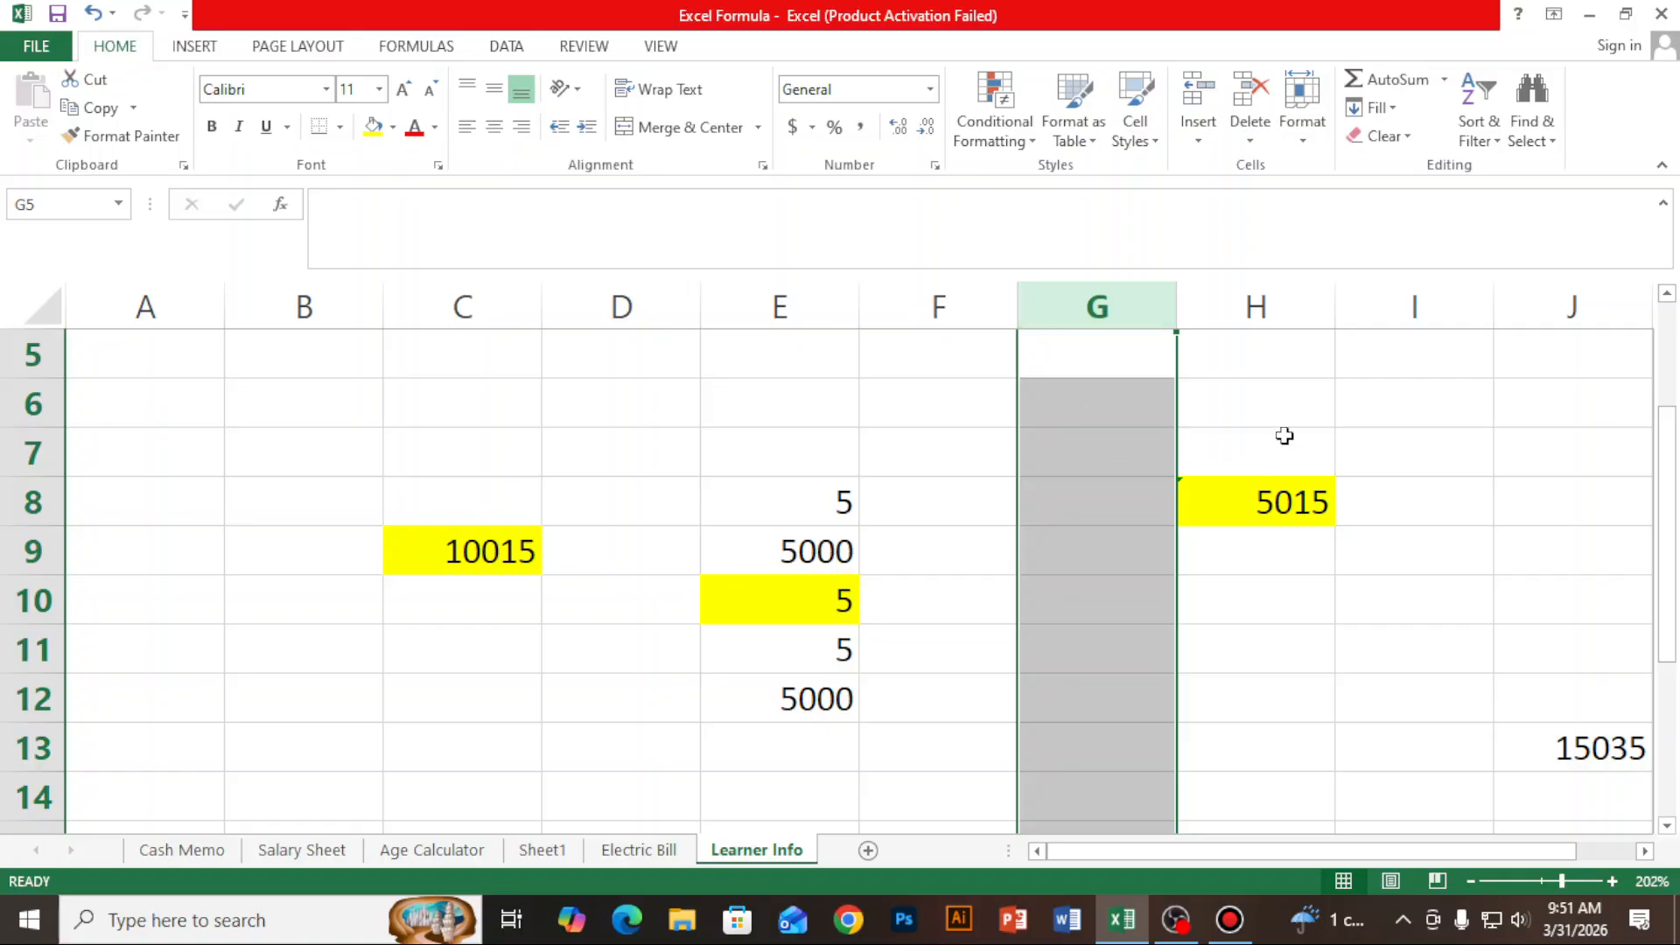
- Enter the formula =SUM(G:G) in cell I6 to total the entire column G
{"action": "left_click", "coordinate": [1411, 410]}
{"action": "type", "text": "su"}
{"action": "key", "text": "BackSpace"}
{"action": "key", "text": "BackSpace"}
{"action": "type", "text": "="}
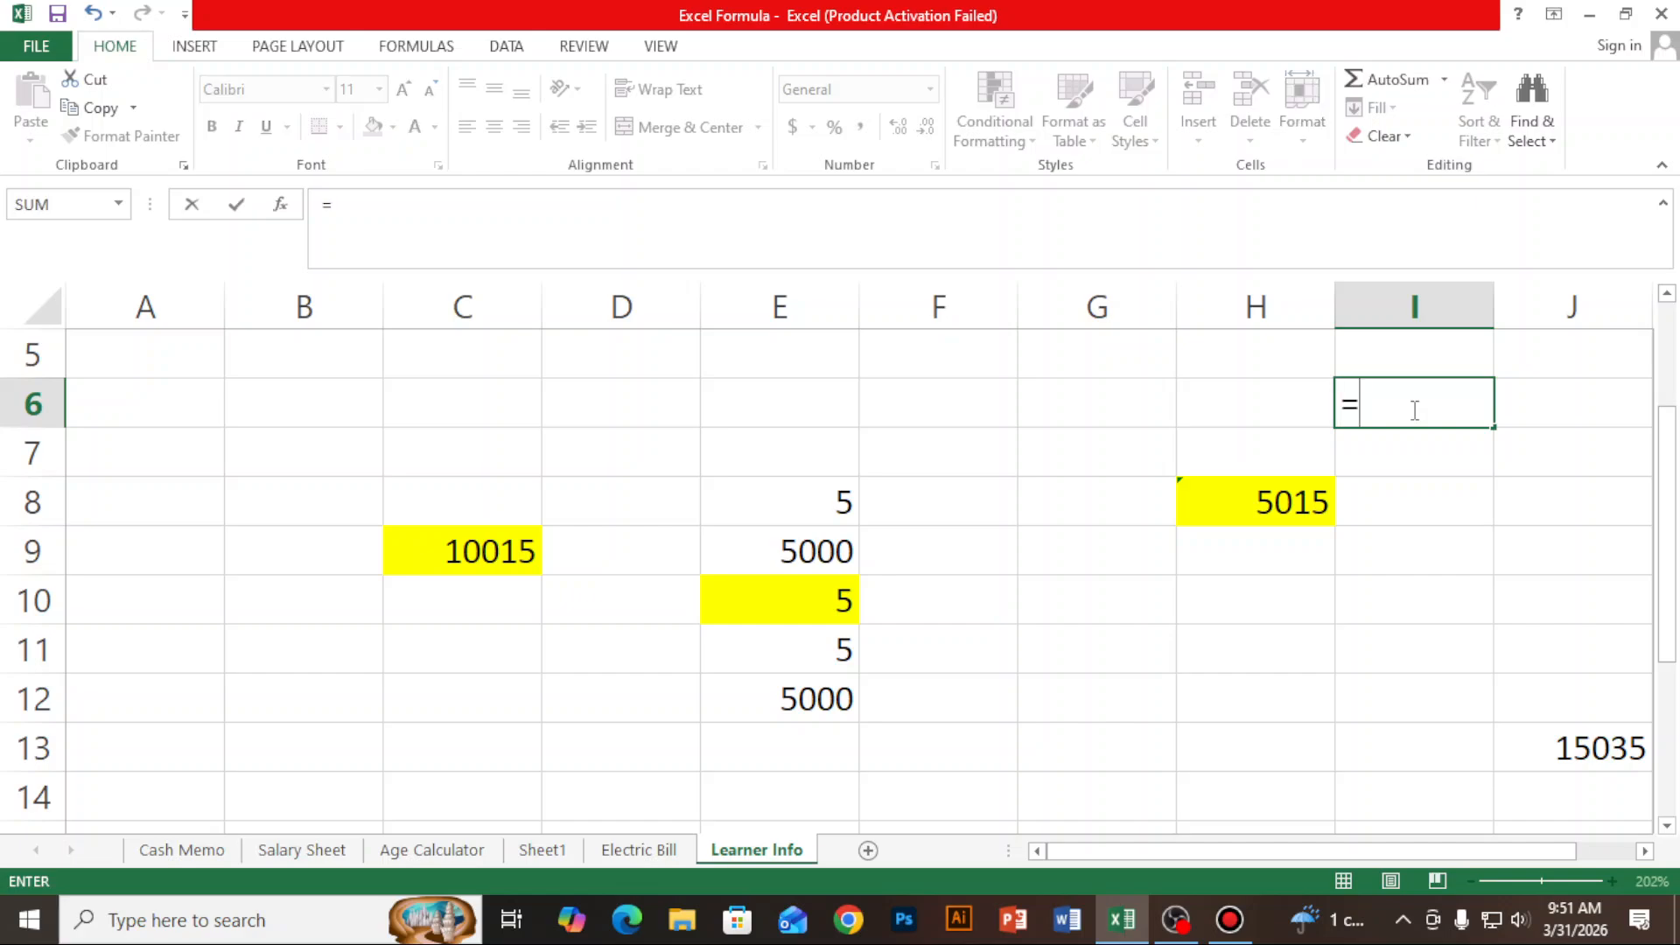
{"action": "type", "text": "sum"}
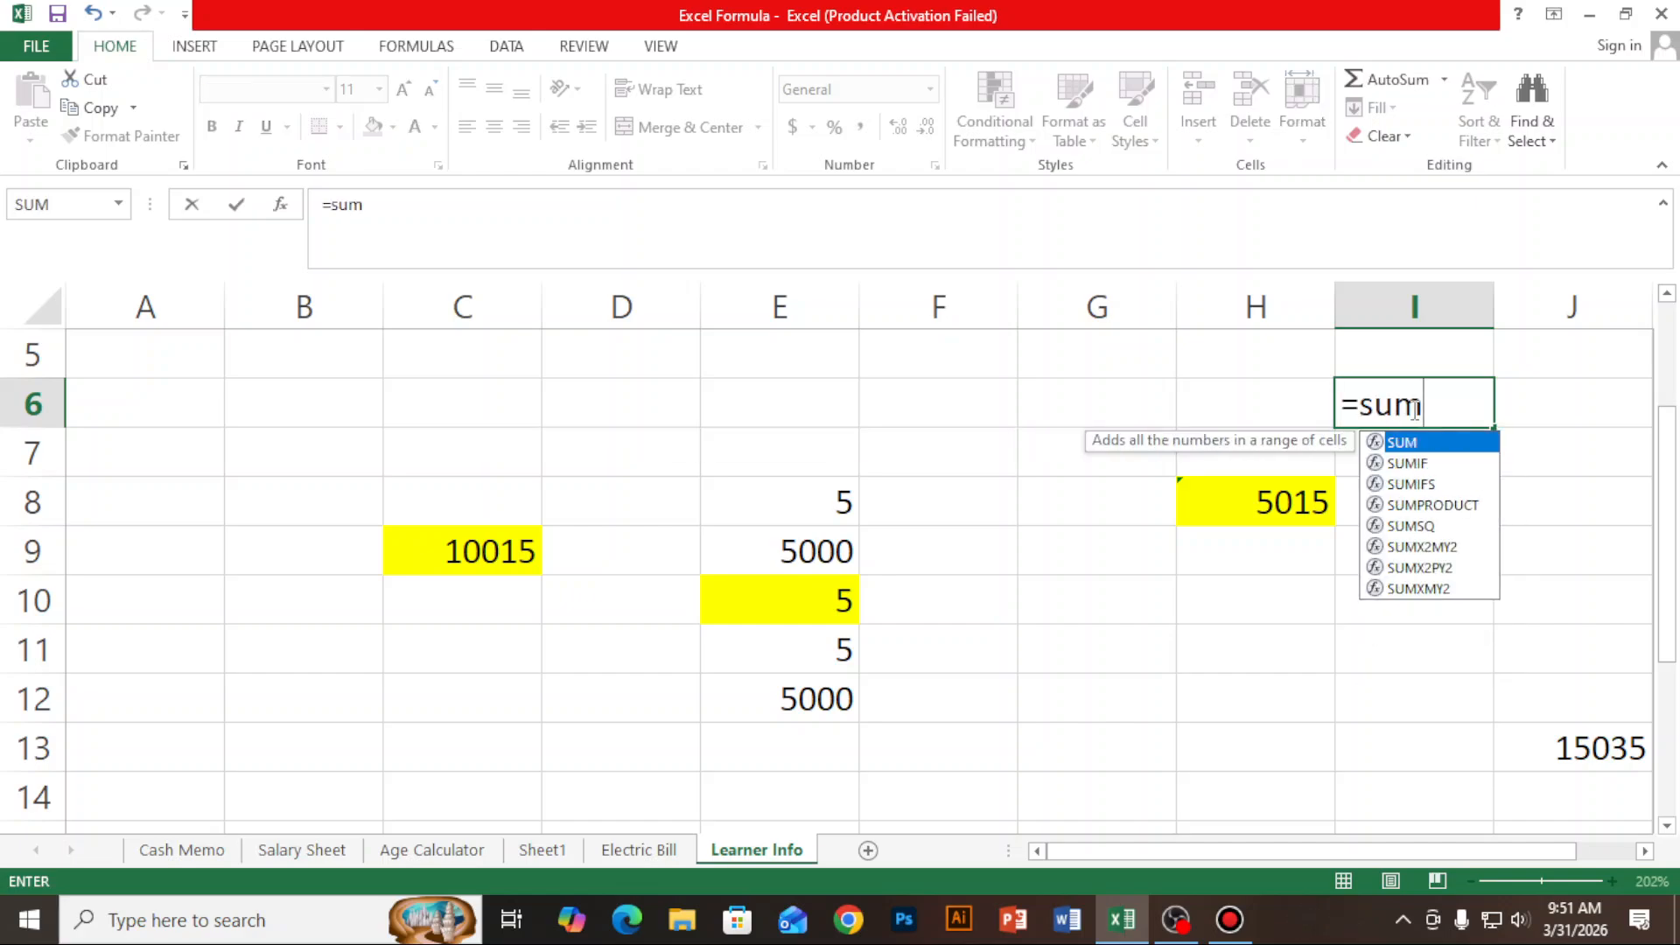
{"action": "type", "text": "("}
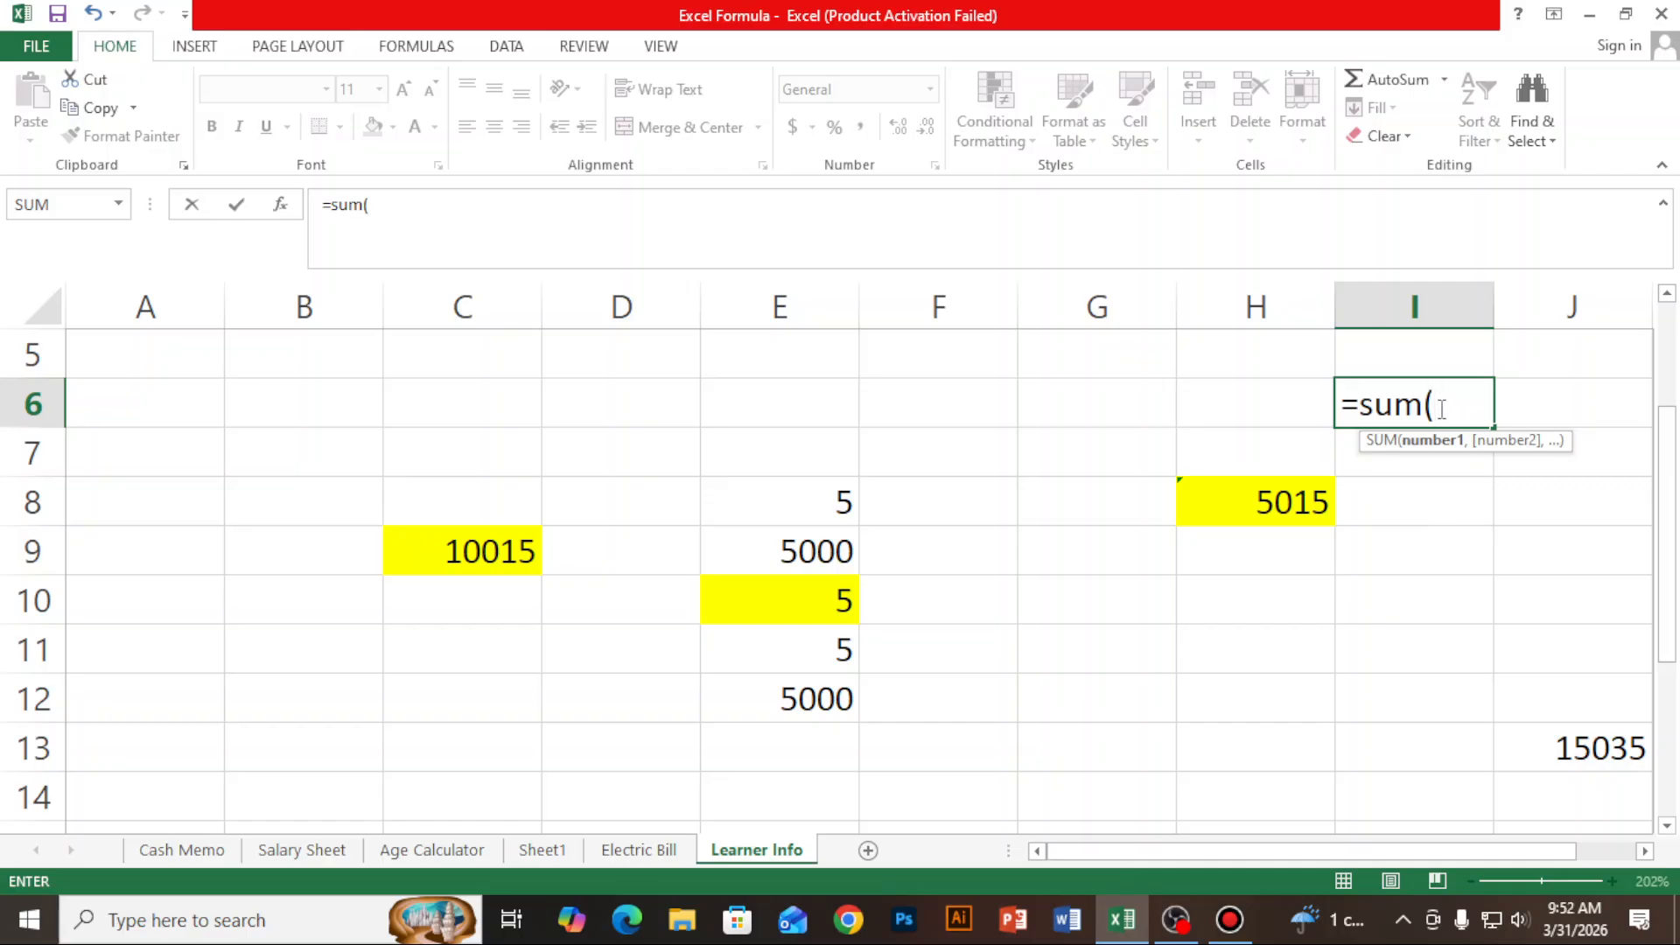
{"action": "left_click", "coordinate": [1101, 288]}
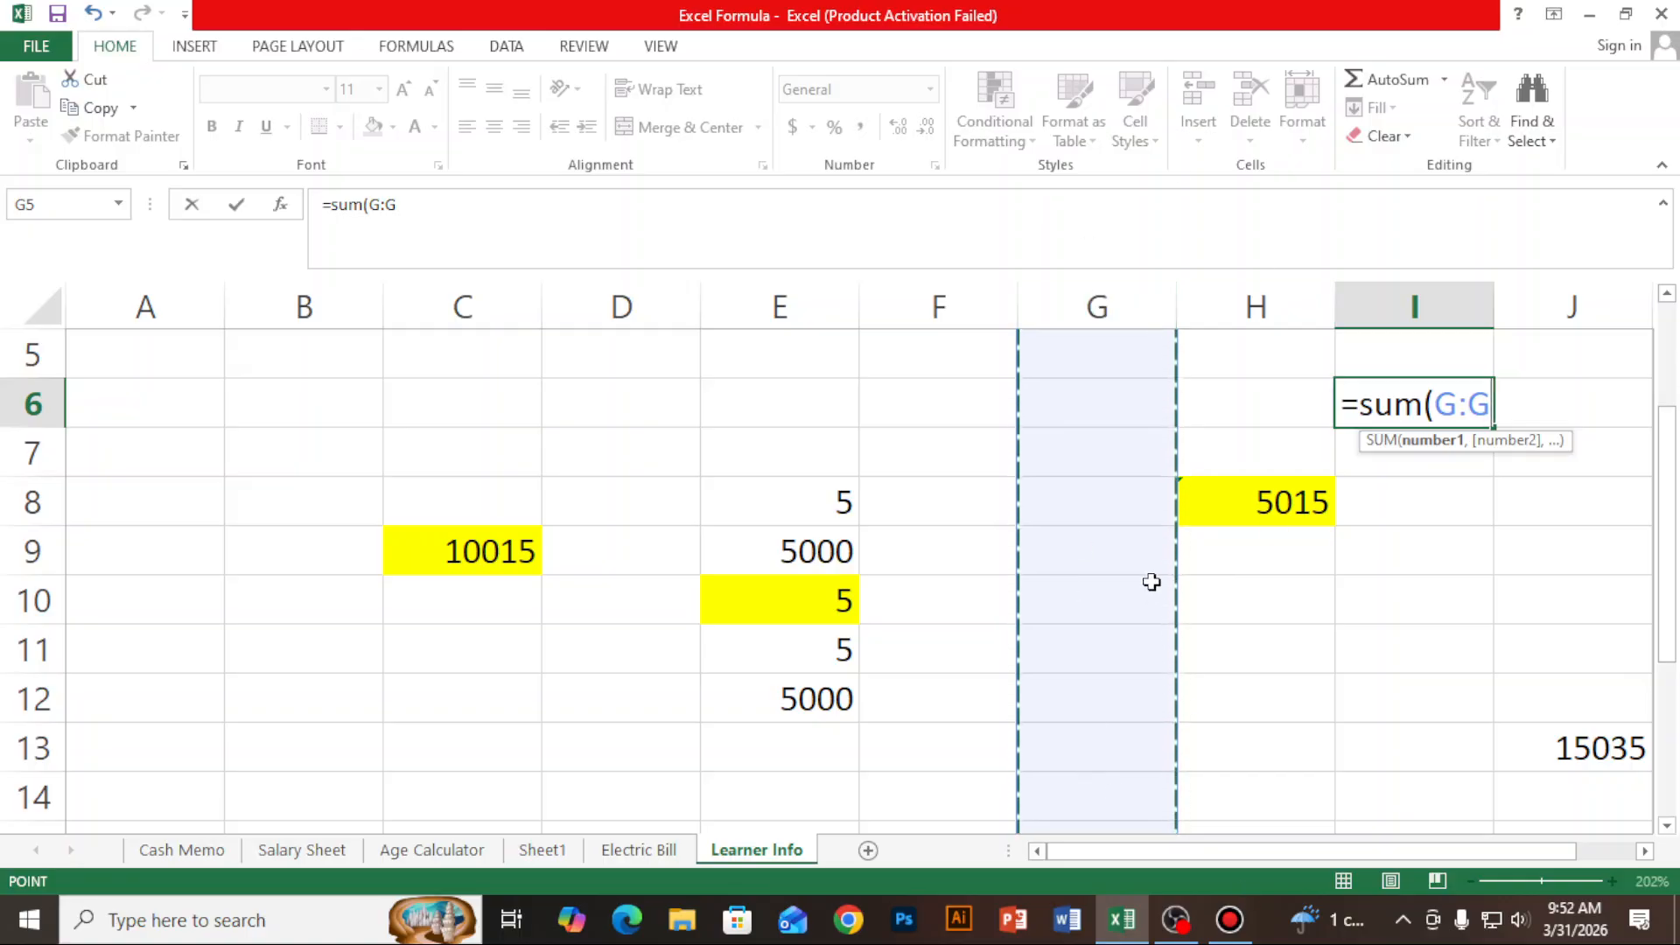
{"action": "type", "text": ")"}
{"action": "key", "text": "Return"}
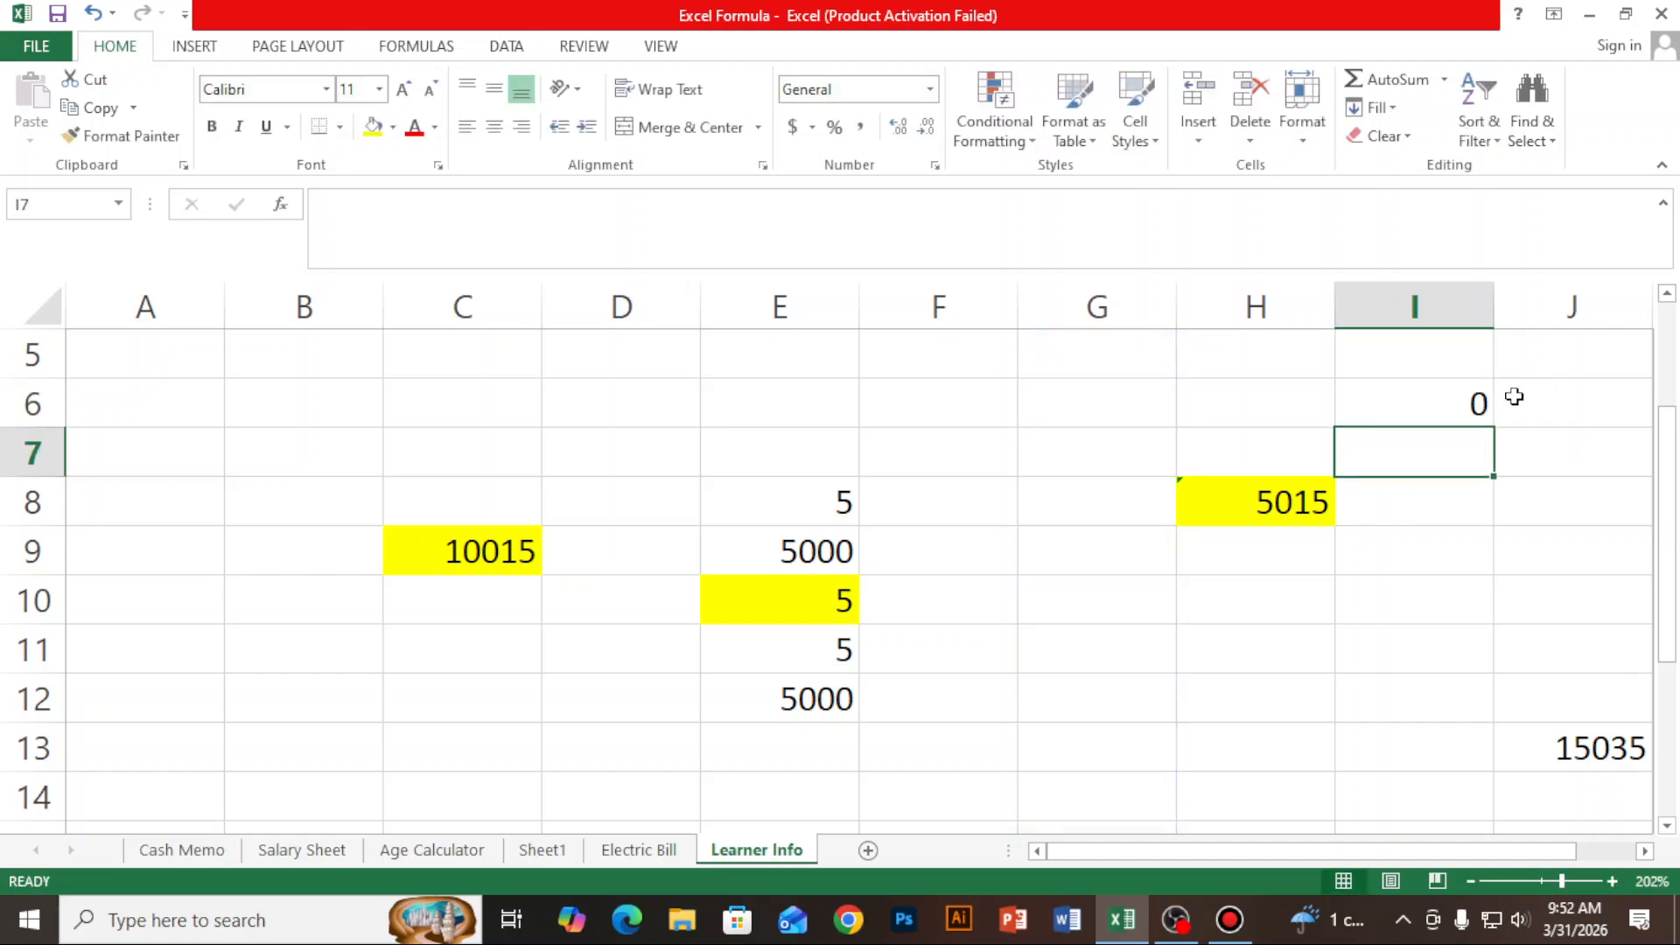
{"action": "left_click", "coordinate": [1469, 401]}
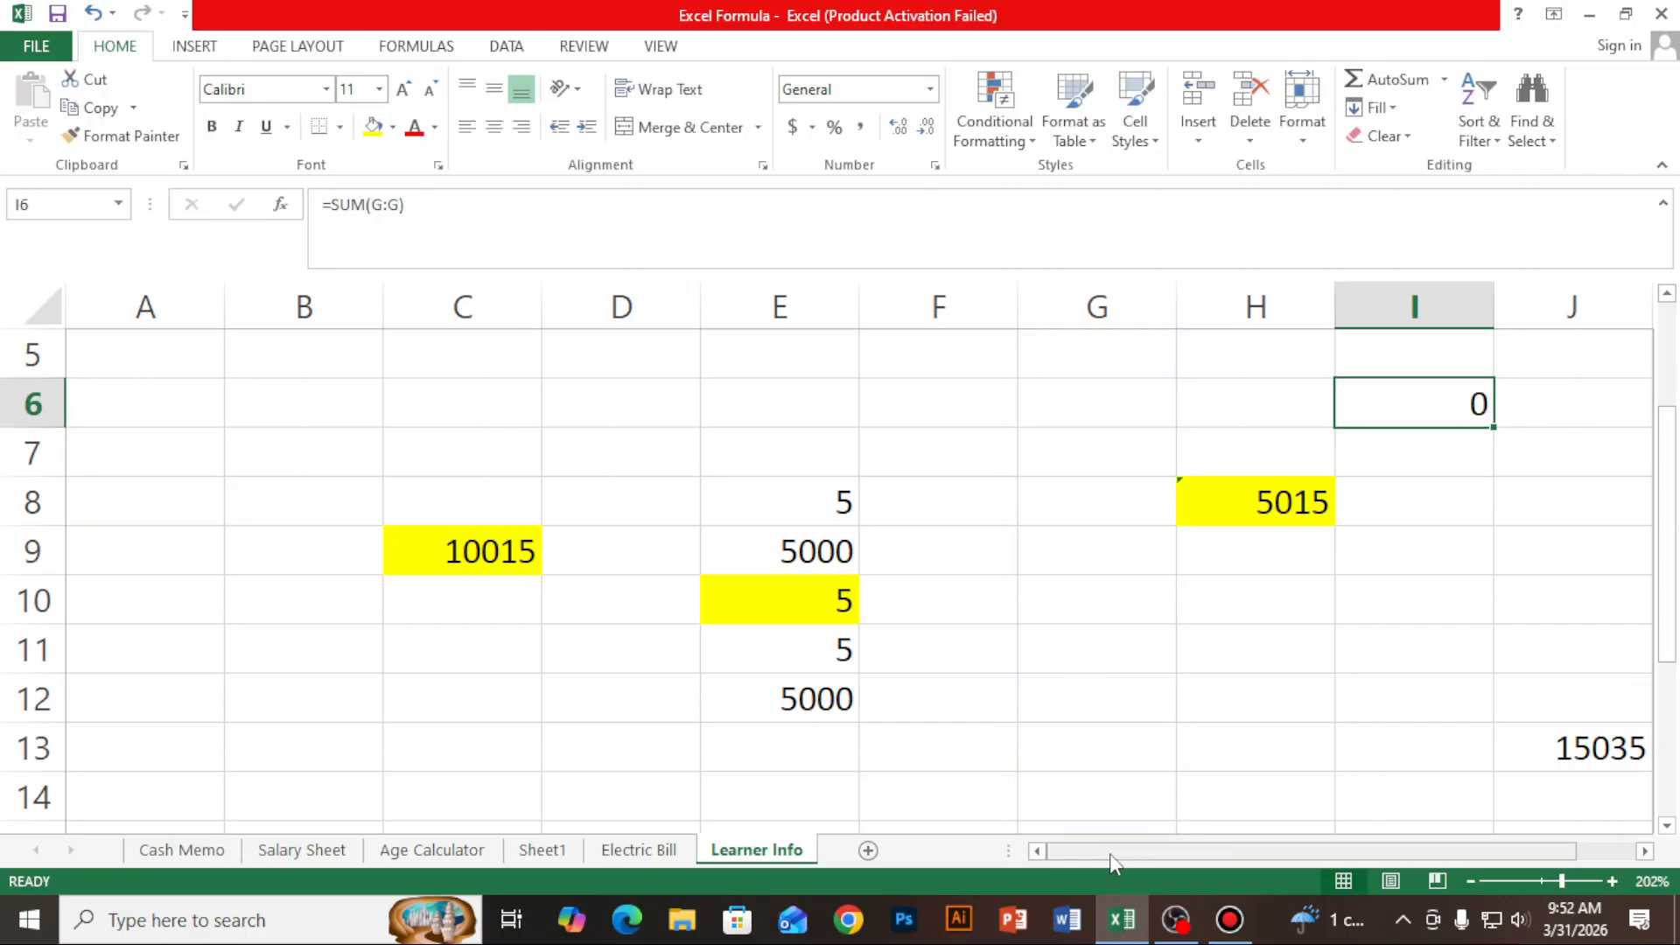
- Enter the value 5000 in cell G10
{"action": "double_click", "coordinate": [1102, 592]}
{"action": "type", "text": "5000"}
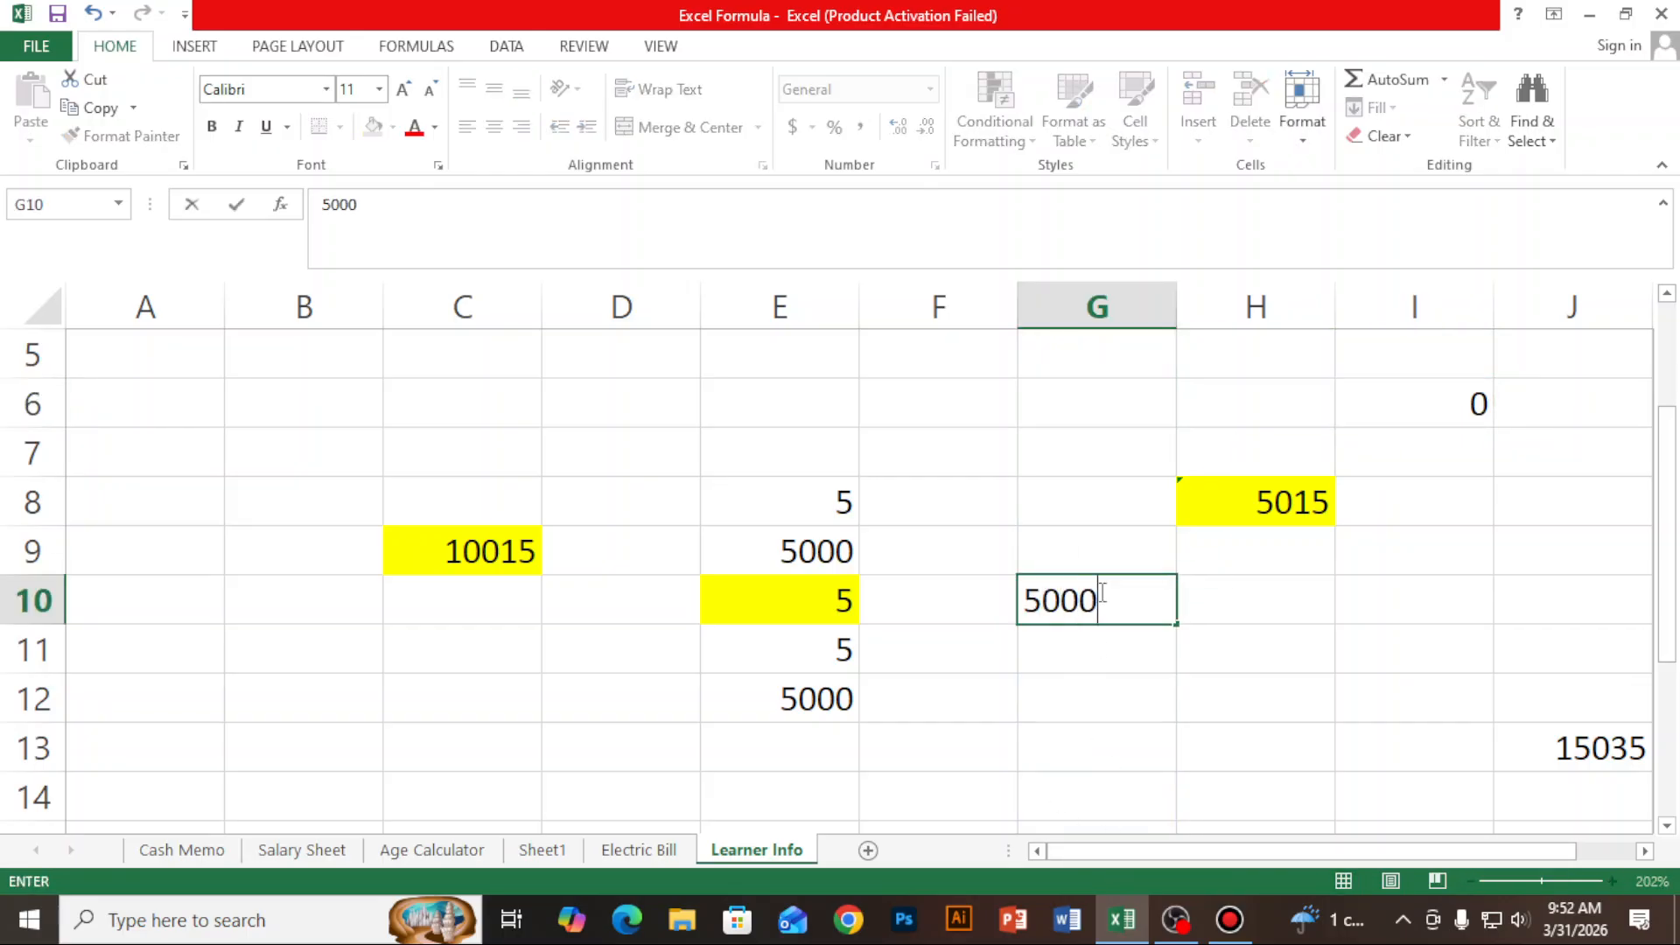
{"action": "key", "text": "Return"}
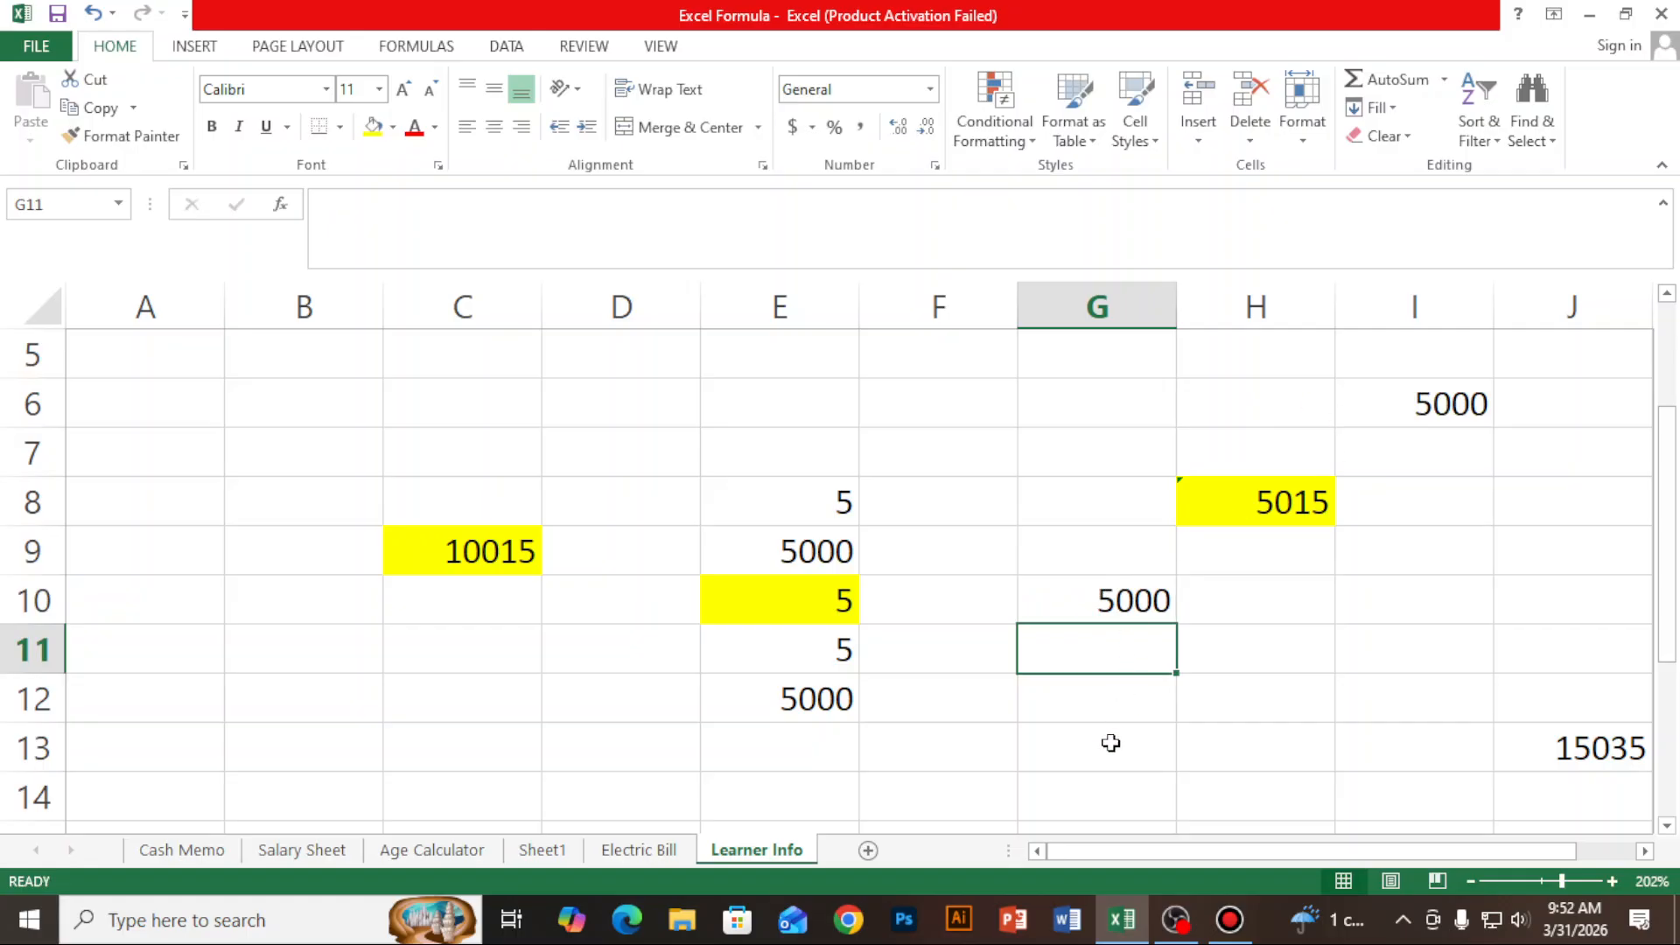
- Enter the value 1000000 far down column G in cell G95, and return to the top of the sheet
{"action": "scroll", "coordinate": [1133, 638], "scroll_direction": "down", "scroll_amount": 7}
{"action": "scroll", "coordinate": [1127, 672], "scroll_direction": "down", "scroll_amount": 20}
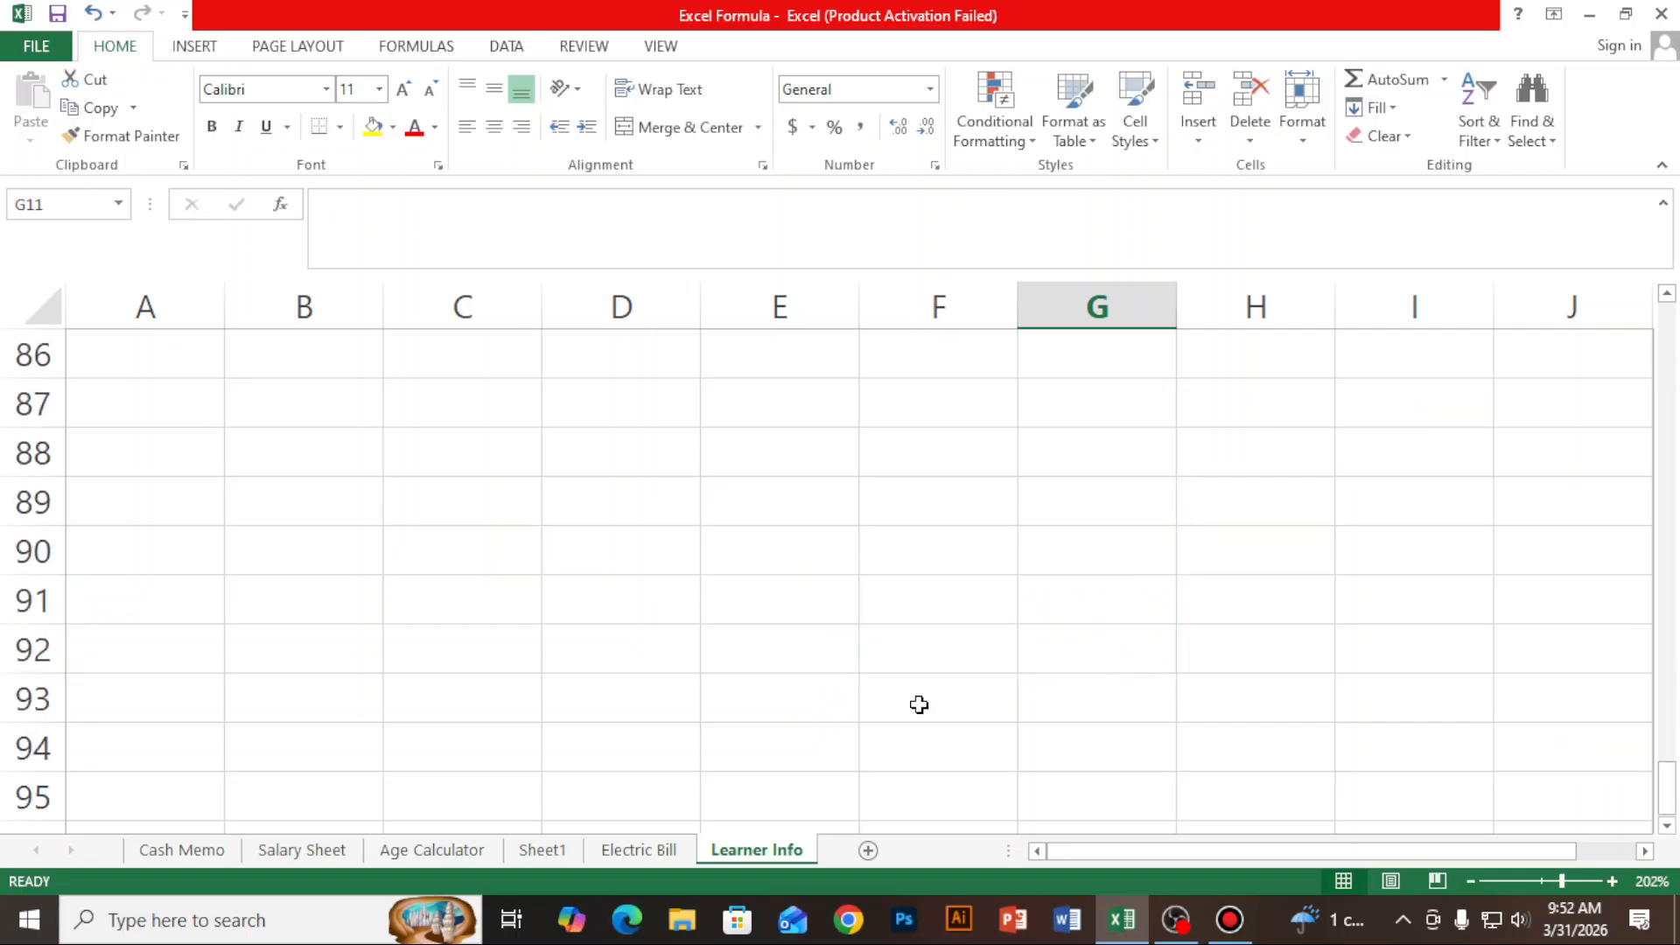
{"action": "left_click", "coordinate": [1074, 790]}
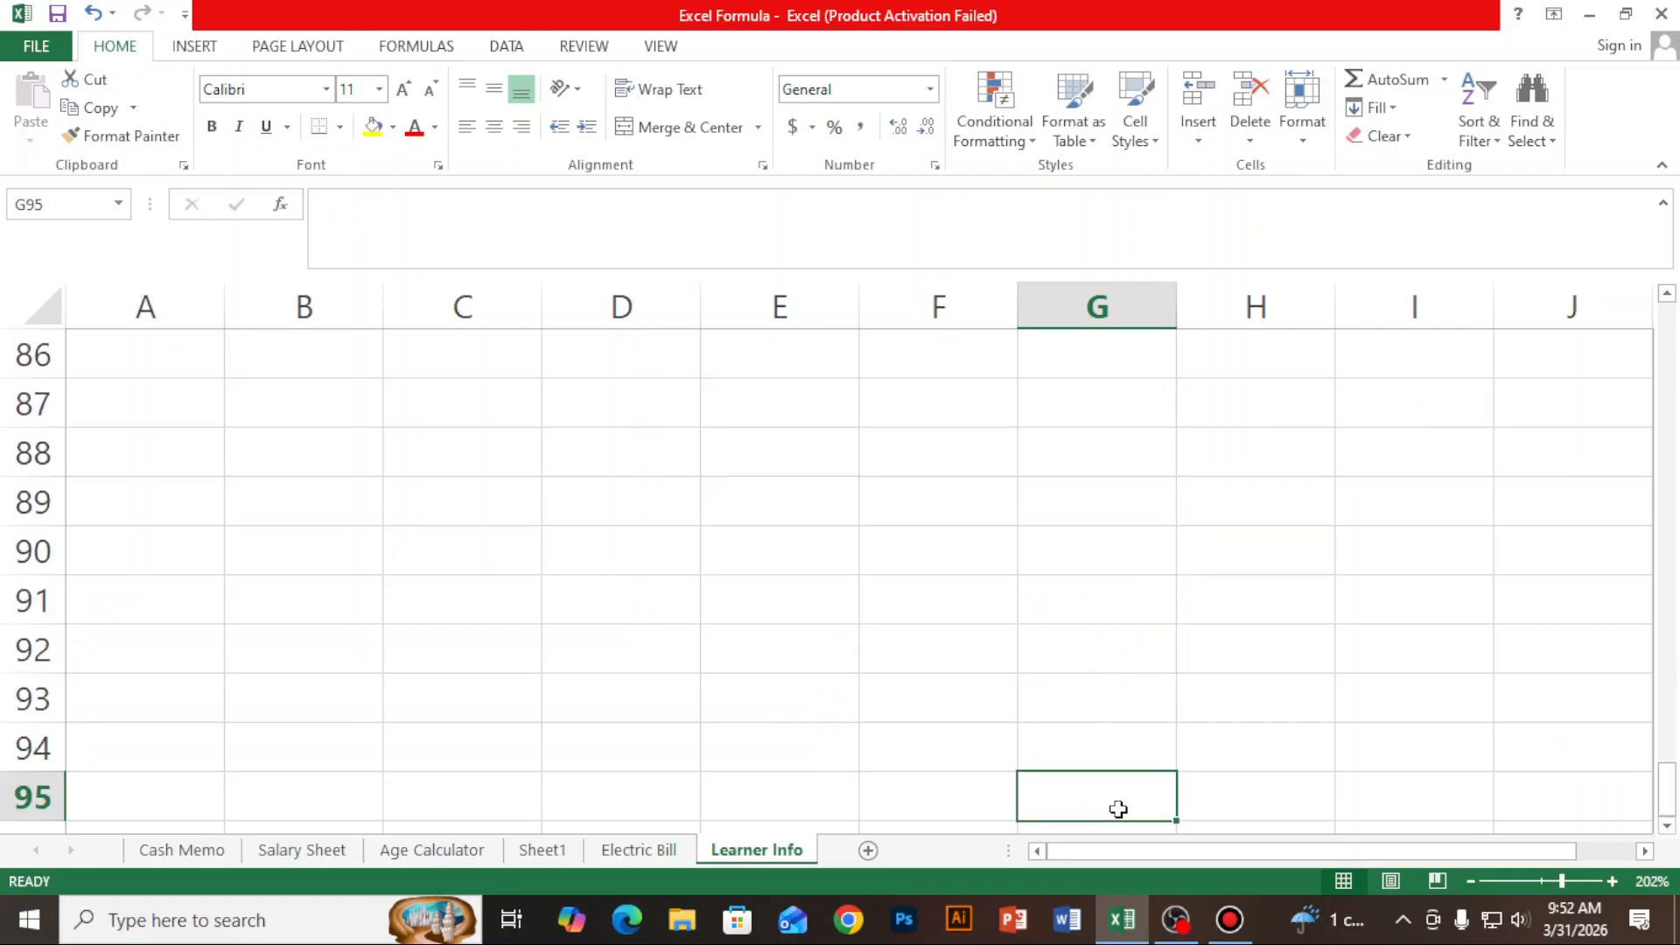
{"action": "type", "text": "1000000"}
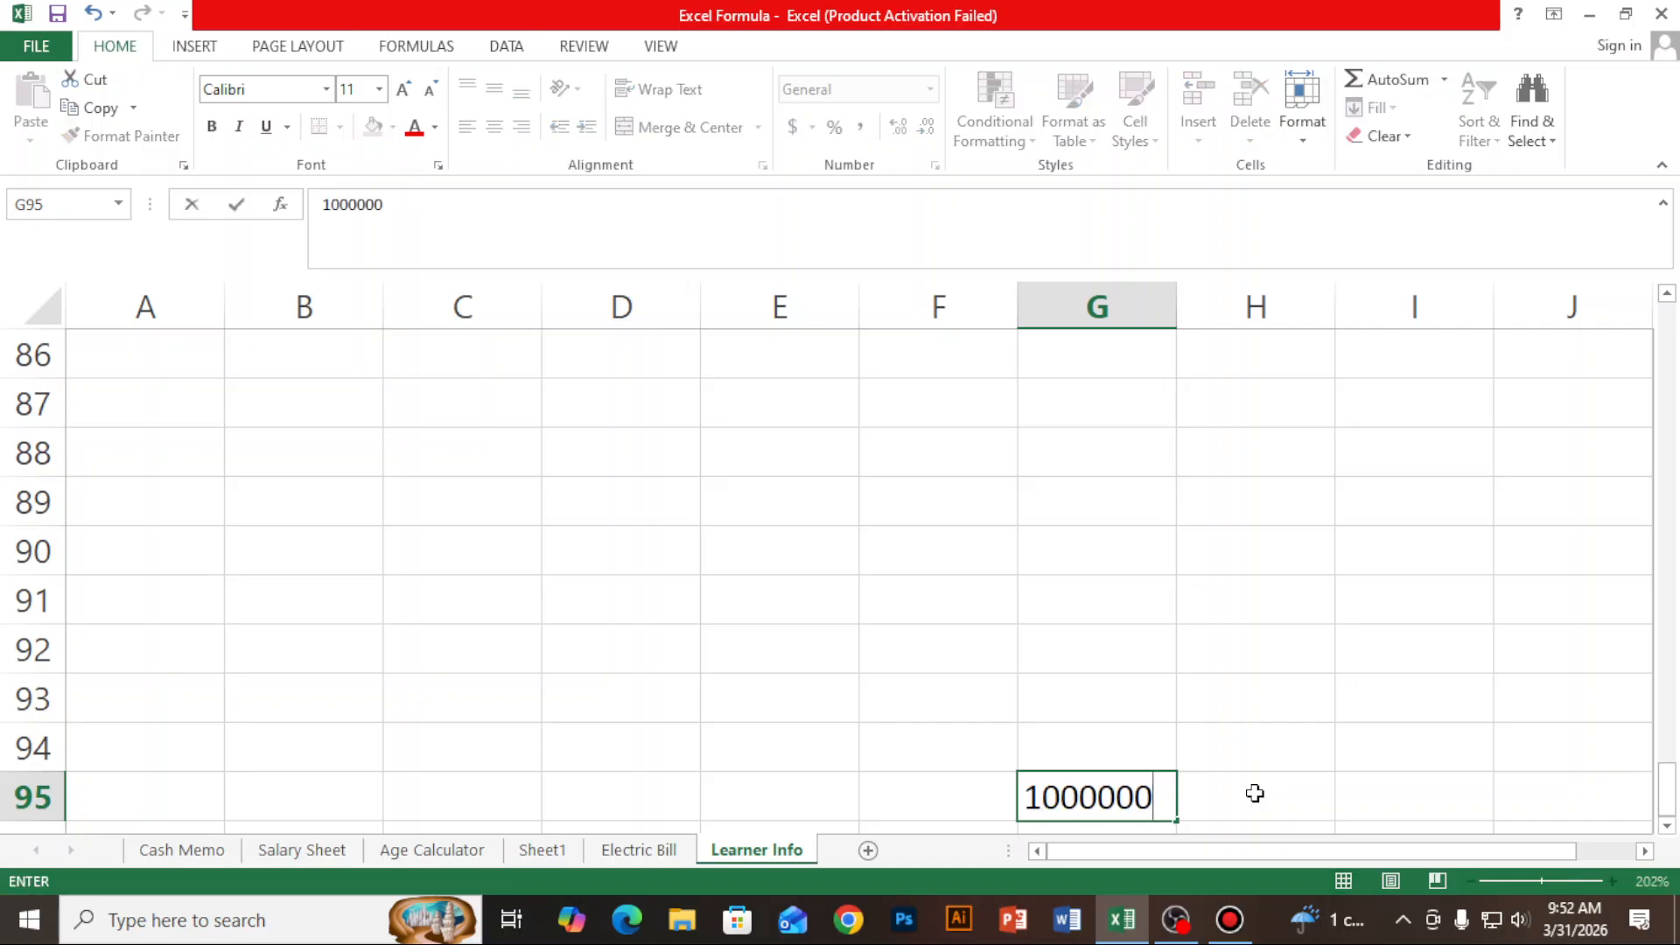
{"action": "key", "text": "Return"}
{"action": "scroll", "coordinate": [1469, 435], "scroll_direction": "up", "scroll_amount": 16}
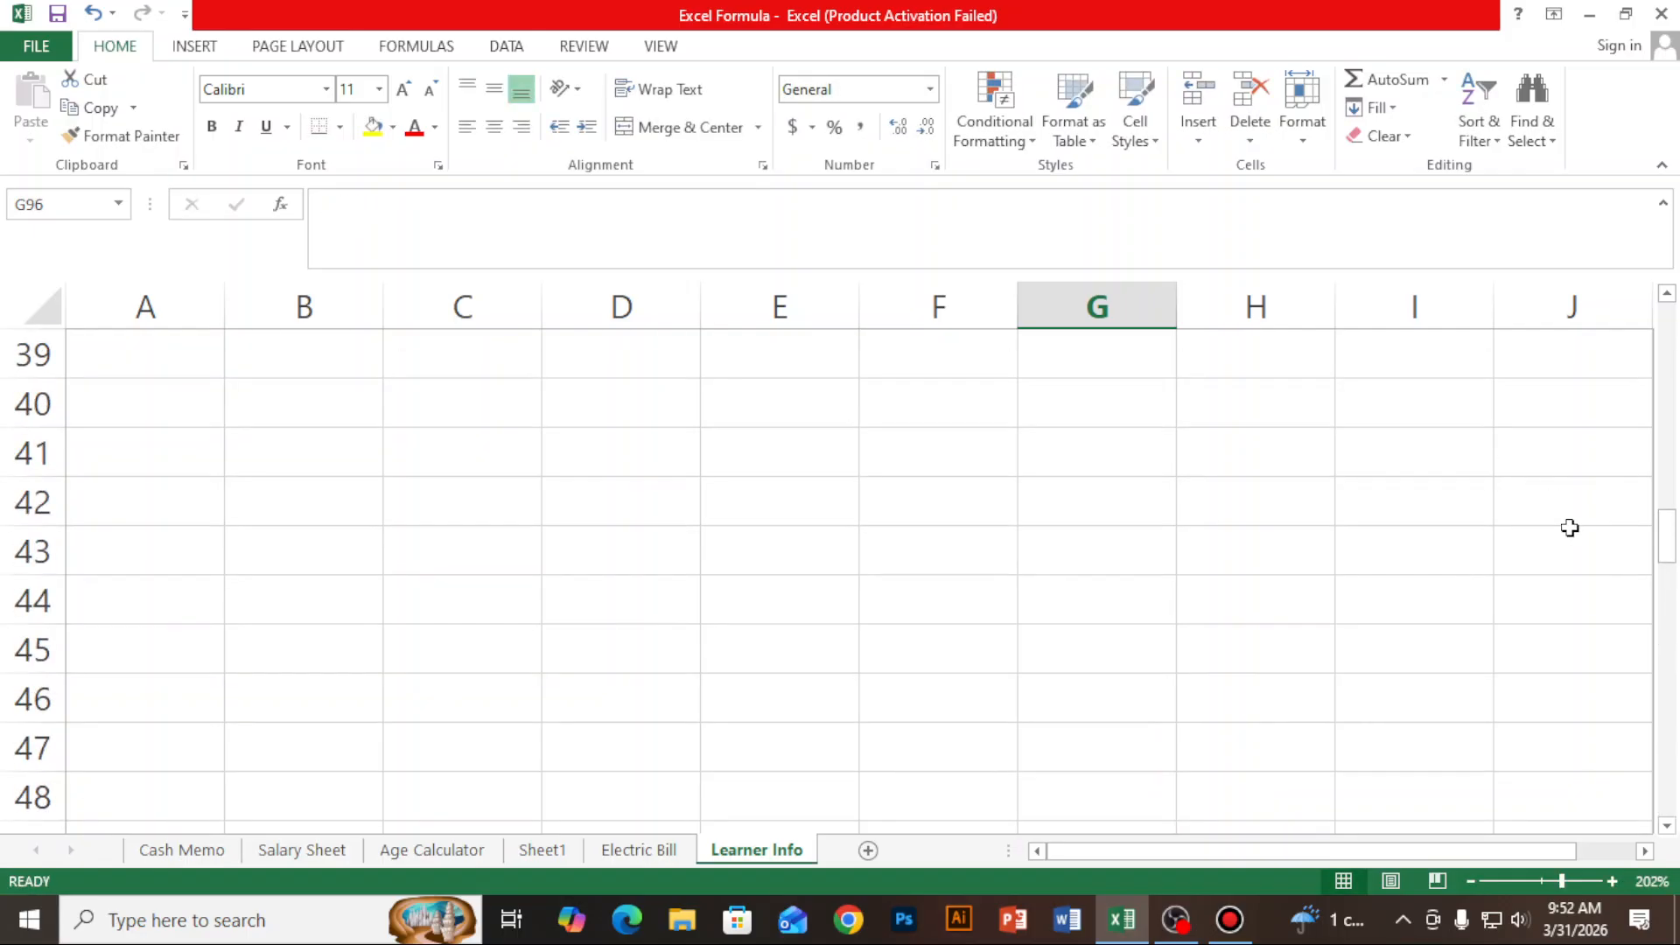
{"action": "scroll", "coordinate": [1570, 527], "scroll_direction": "up", "scroll_amount": 13}
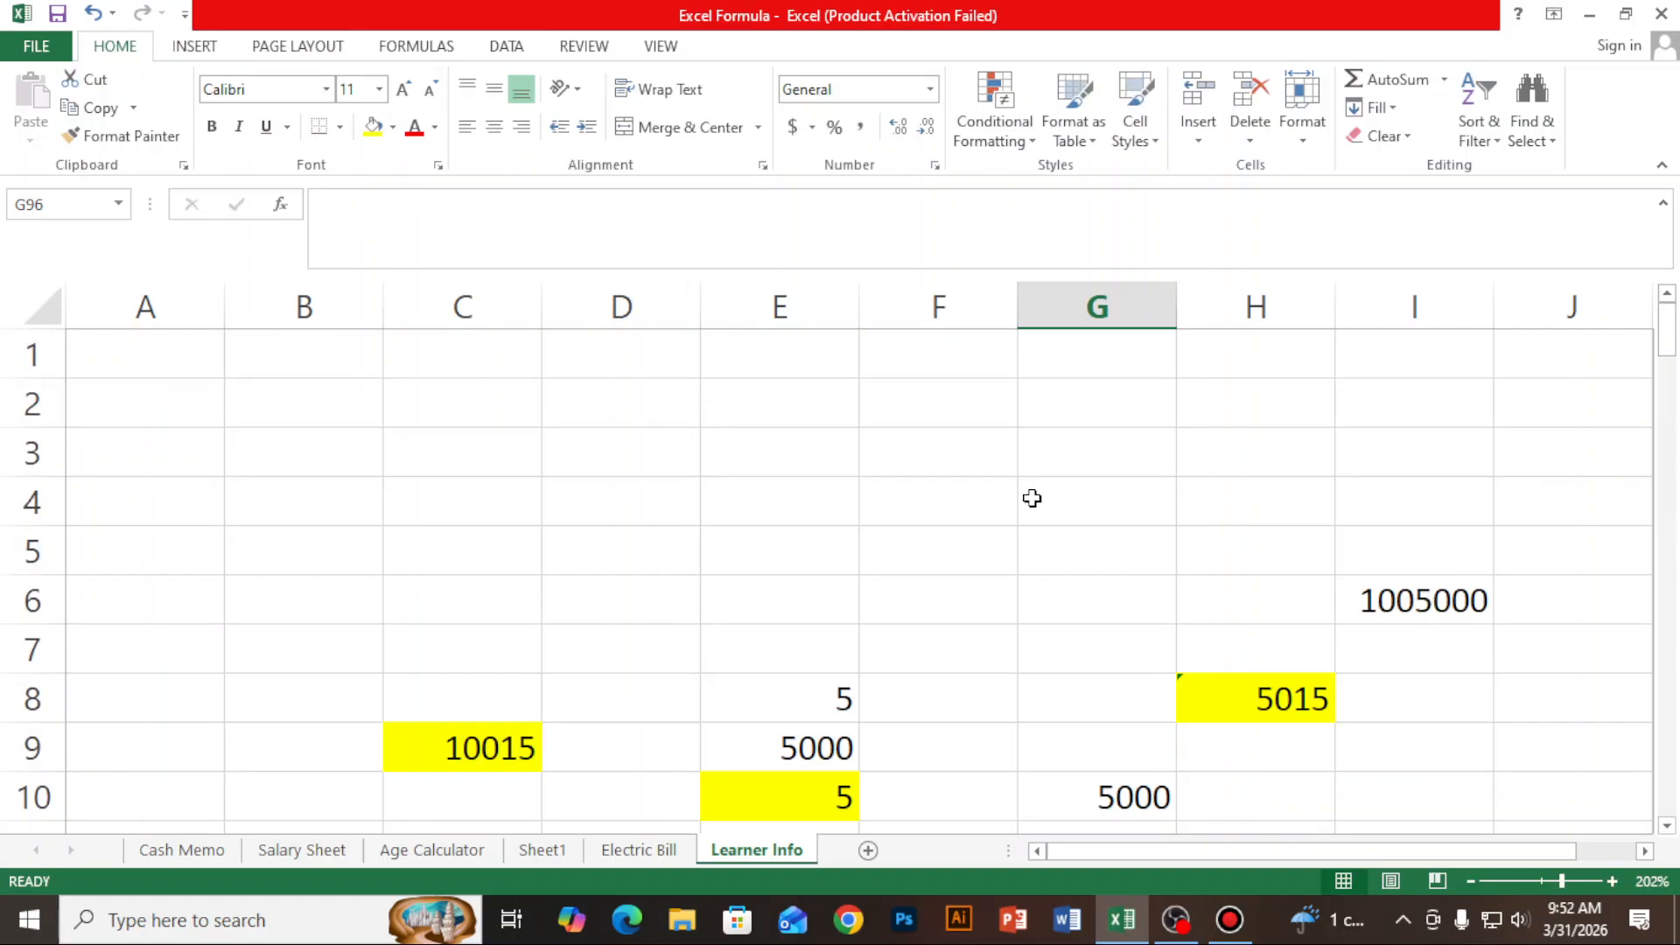
- Enter the value 200 in cell G3 and select the whole of column G
{"action": "left_click", "coordinate": [1130, 439]}
{"action": "type", "text": "200"}
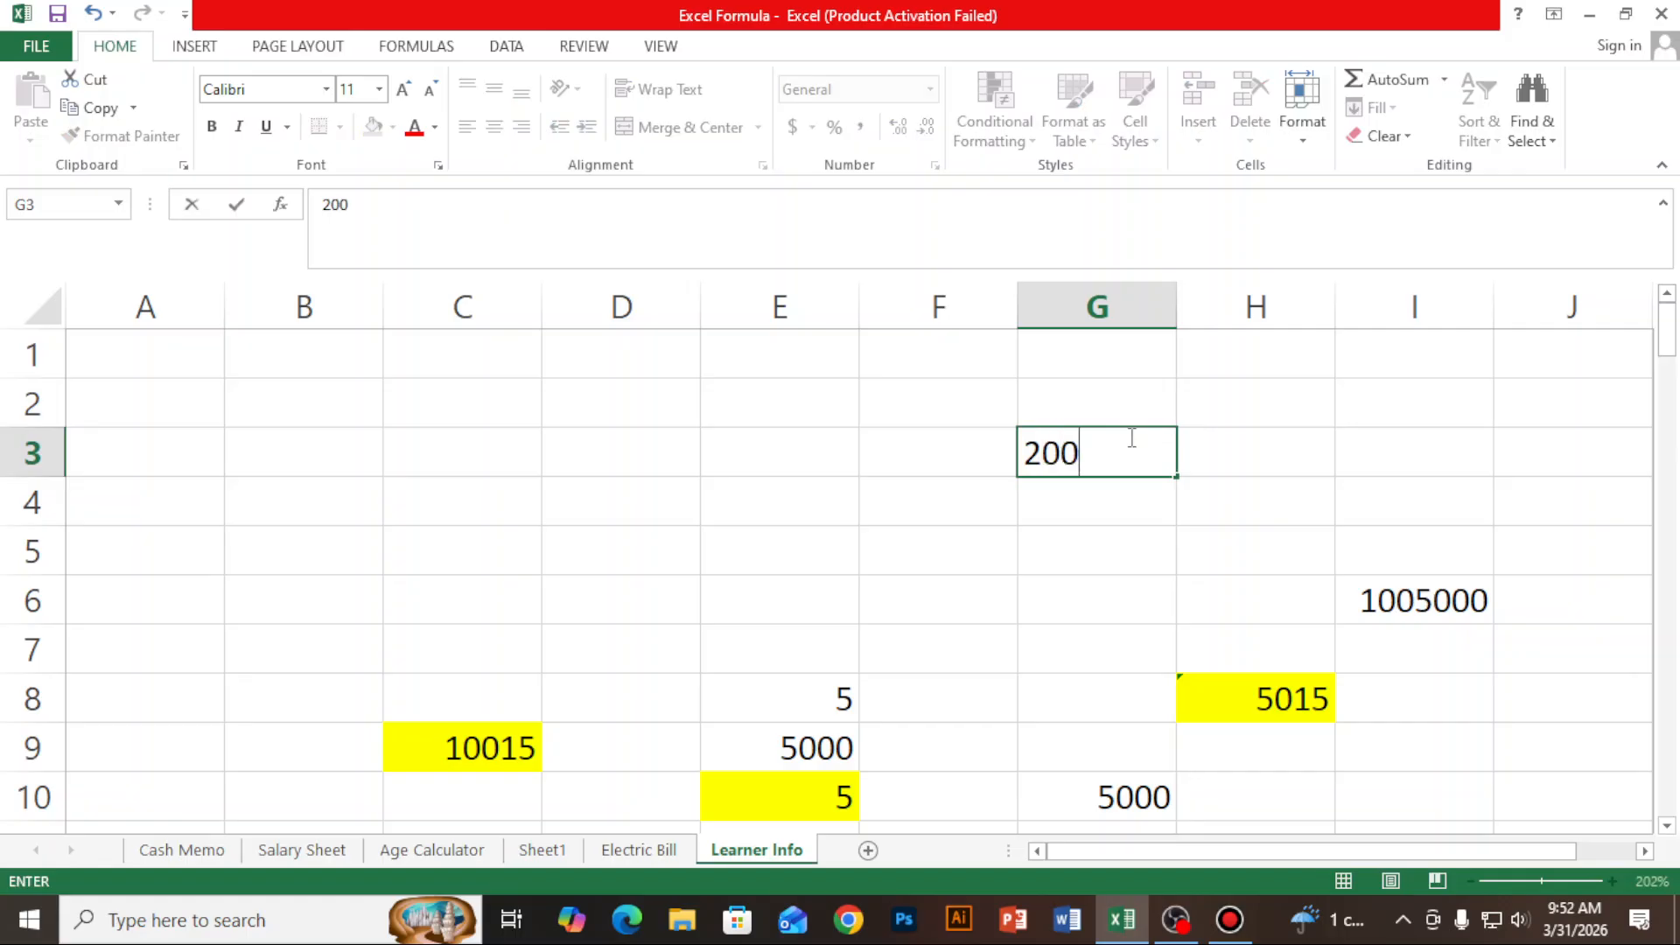
{"action": "key", "text": "Return"}
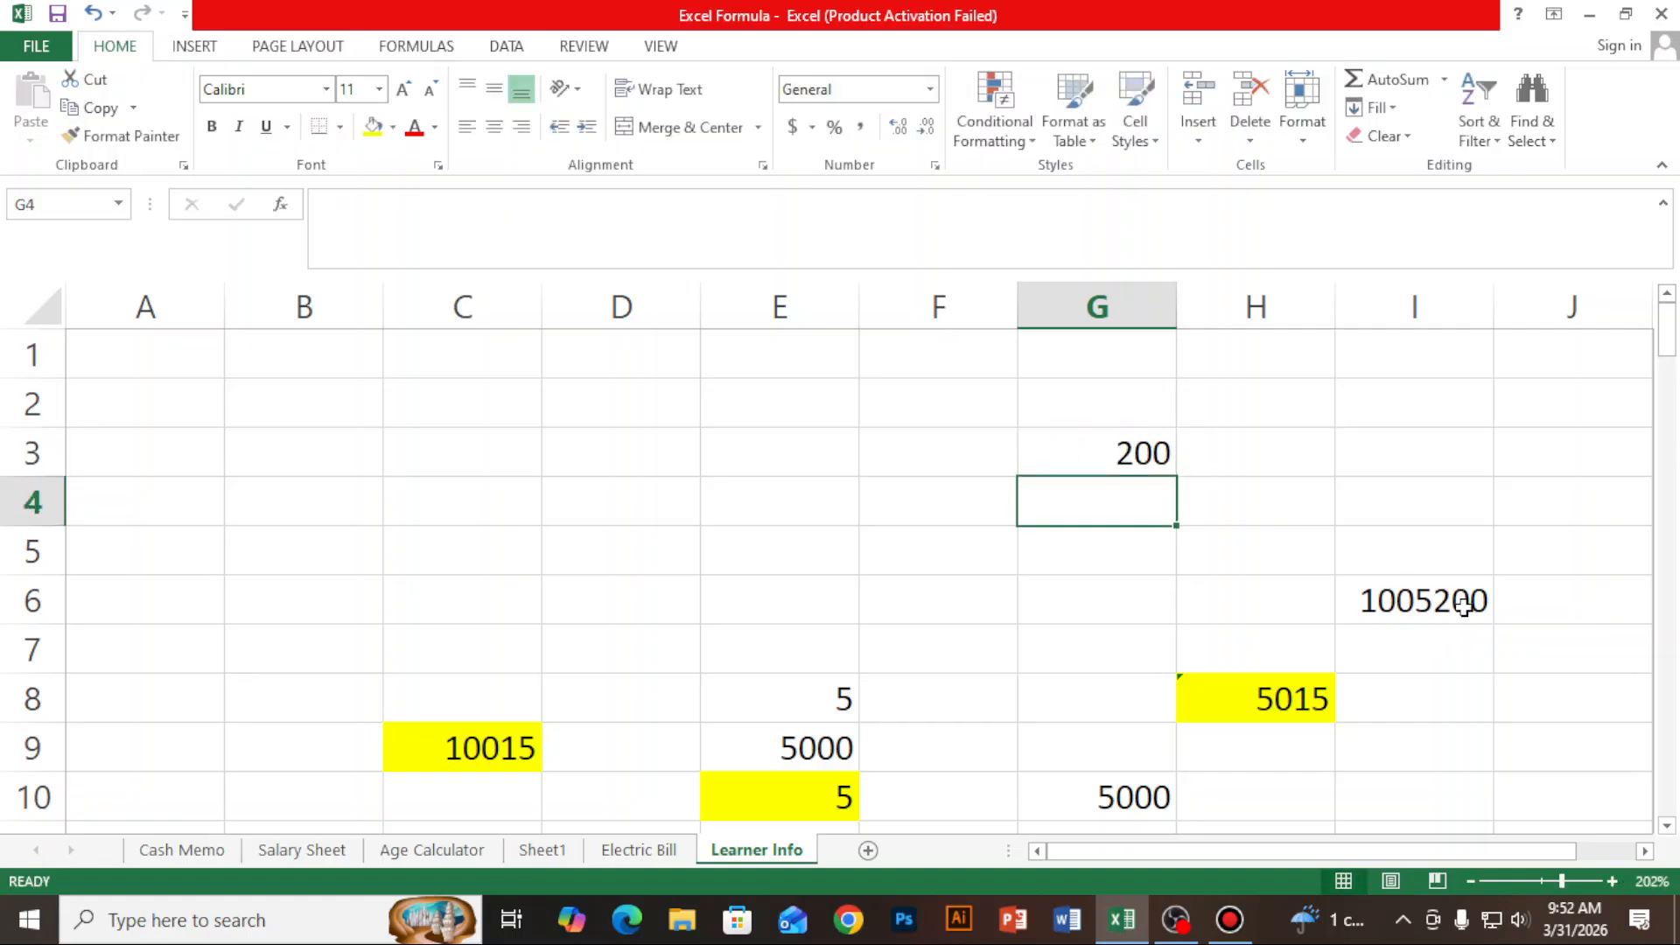
{"action": "left_click", "coordinate": [1131, 299]}
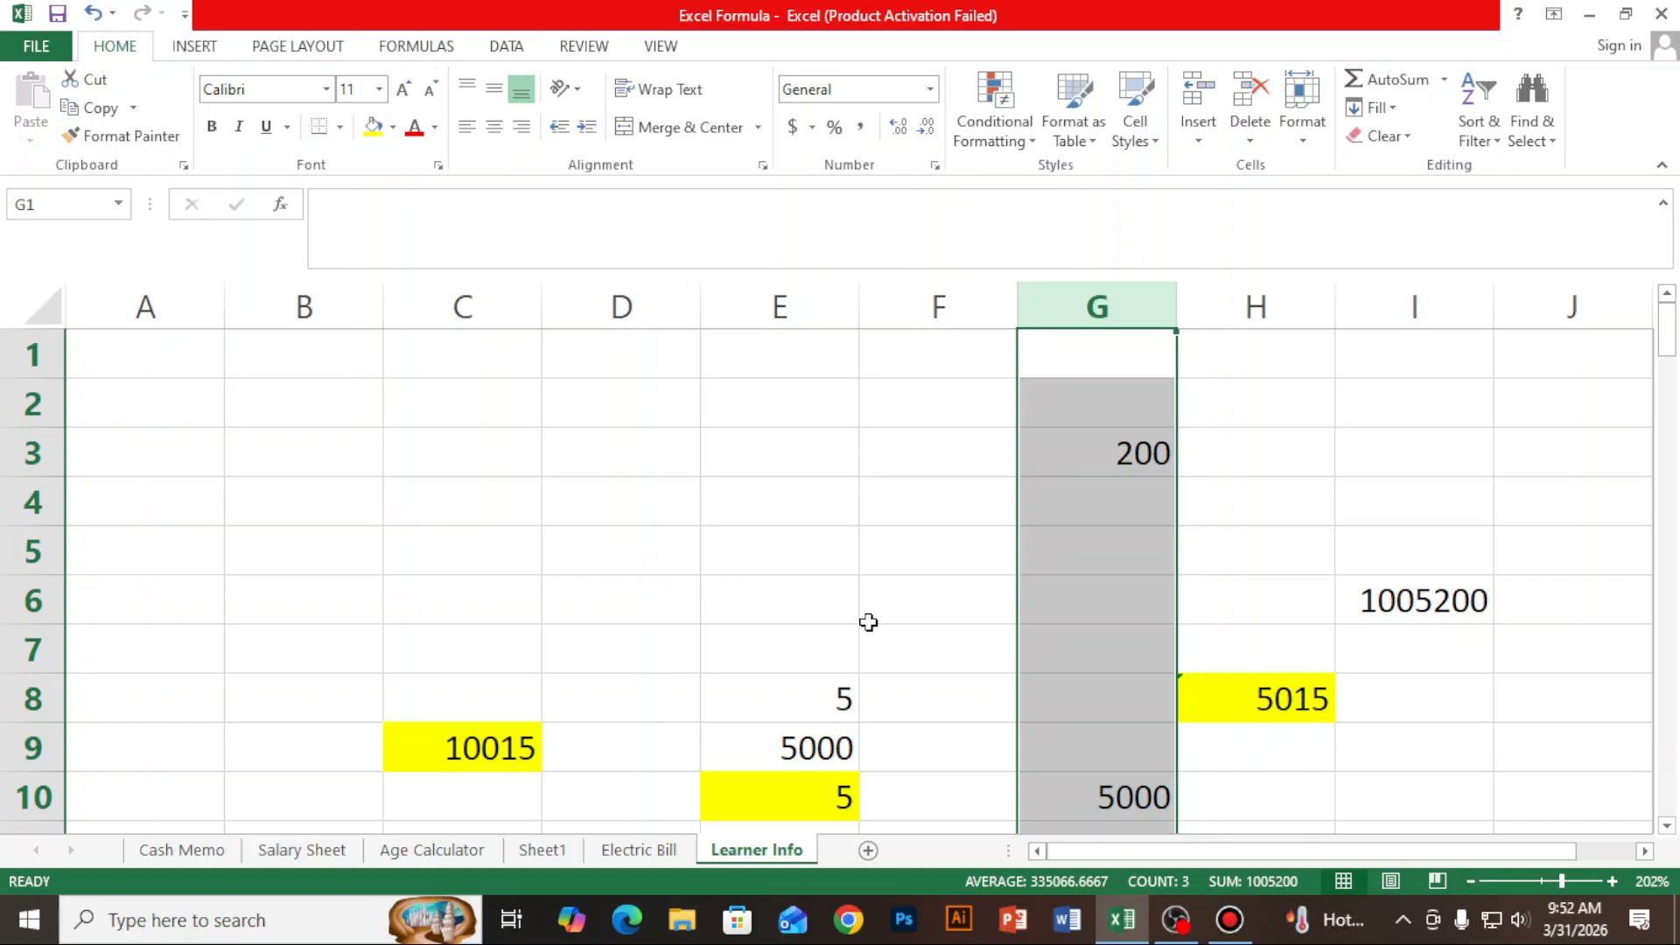
- Enter the value 5 in cell C10, directly below the yellow cell in column C
{"action": "scroll", "coordinate": [591, 690], "scroll_direction": "down", "scroll_amount": 1}
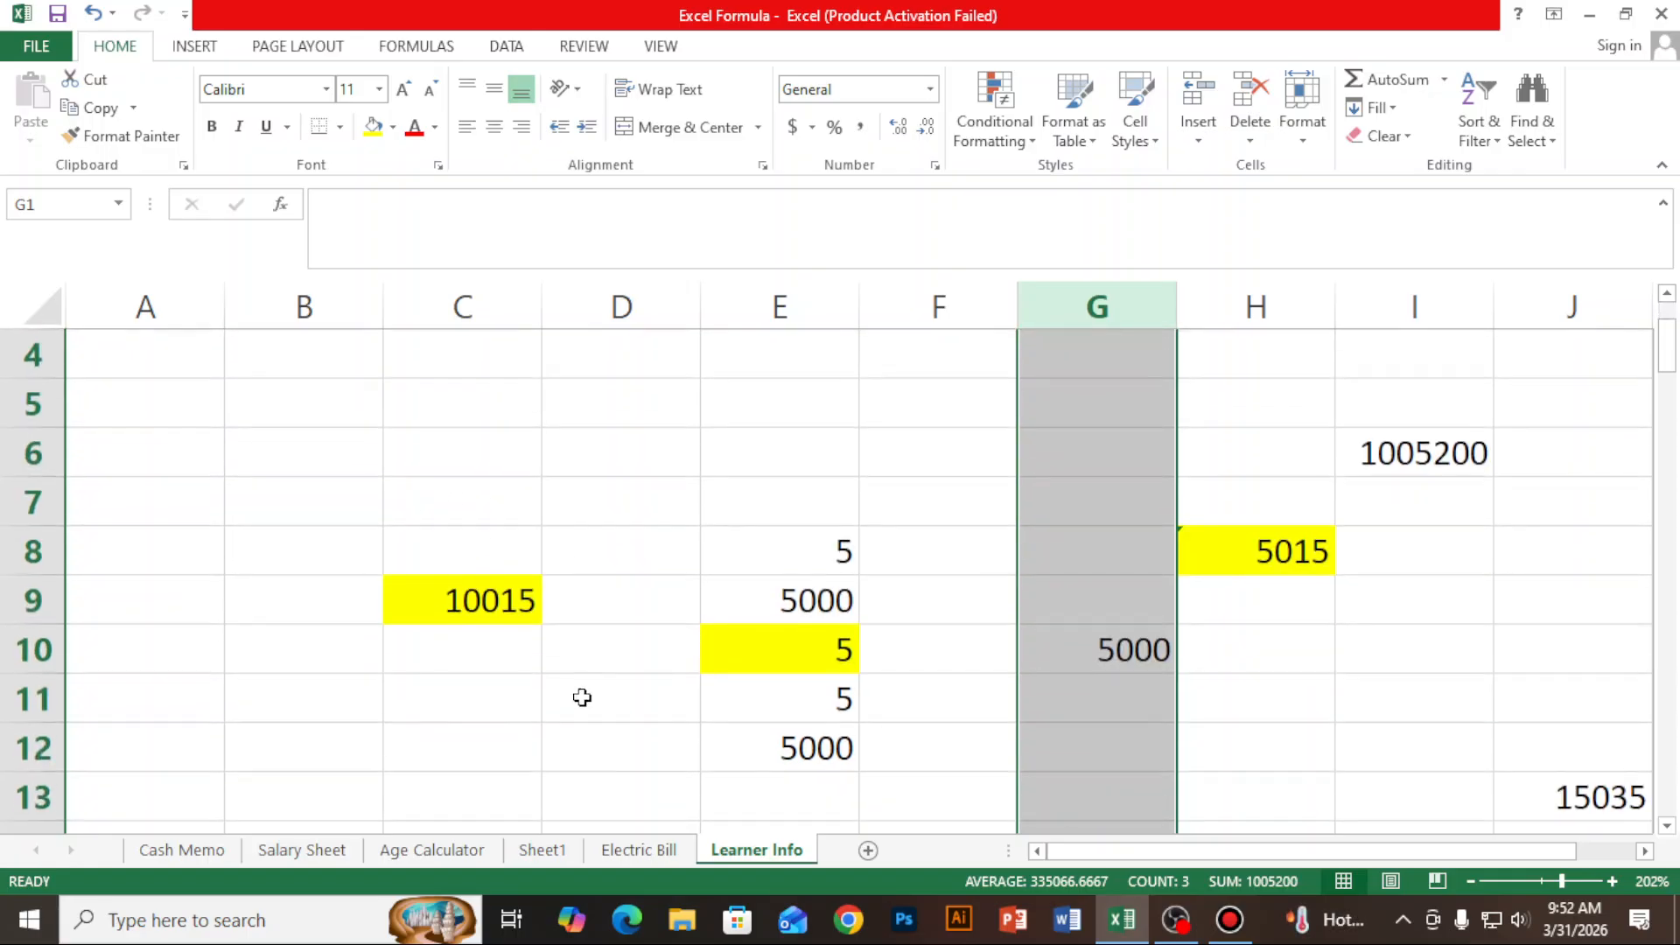
{"action": "left_click", "coordinate": [472, 600]}
{"action": "left_click", "coordinate": [483, 656]}
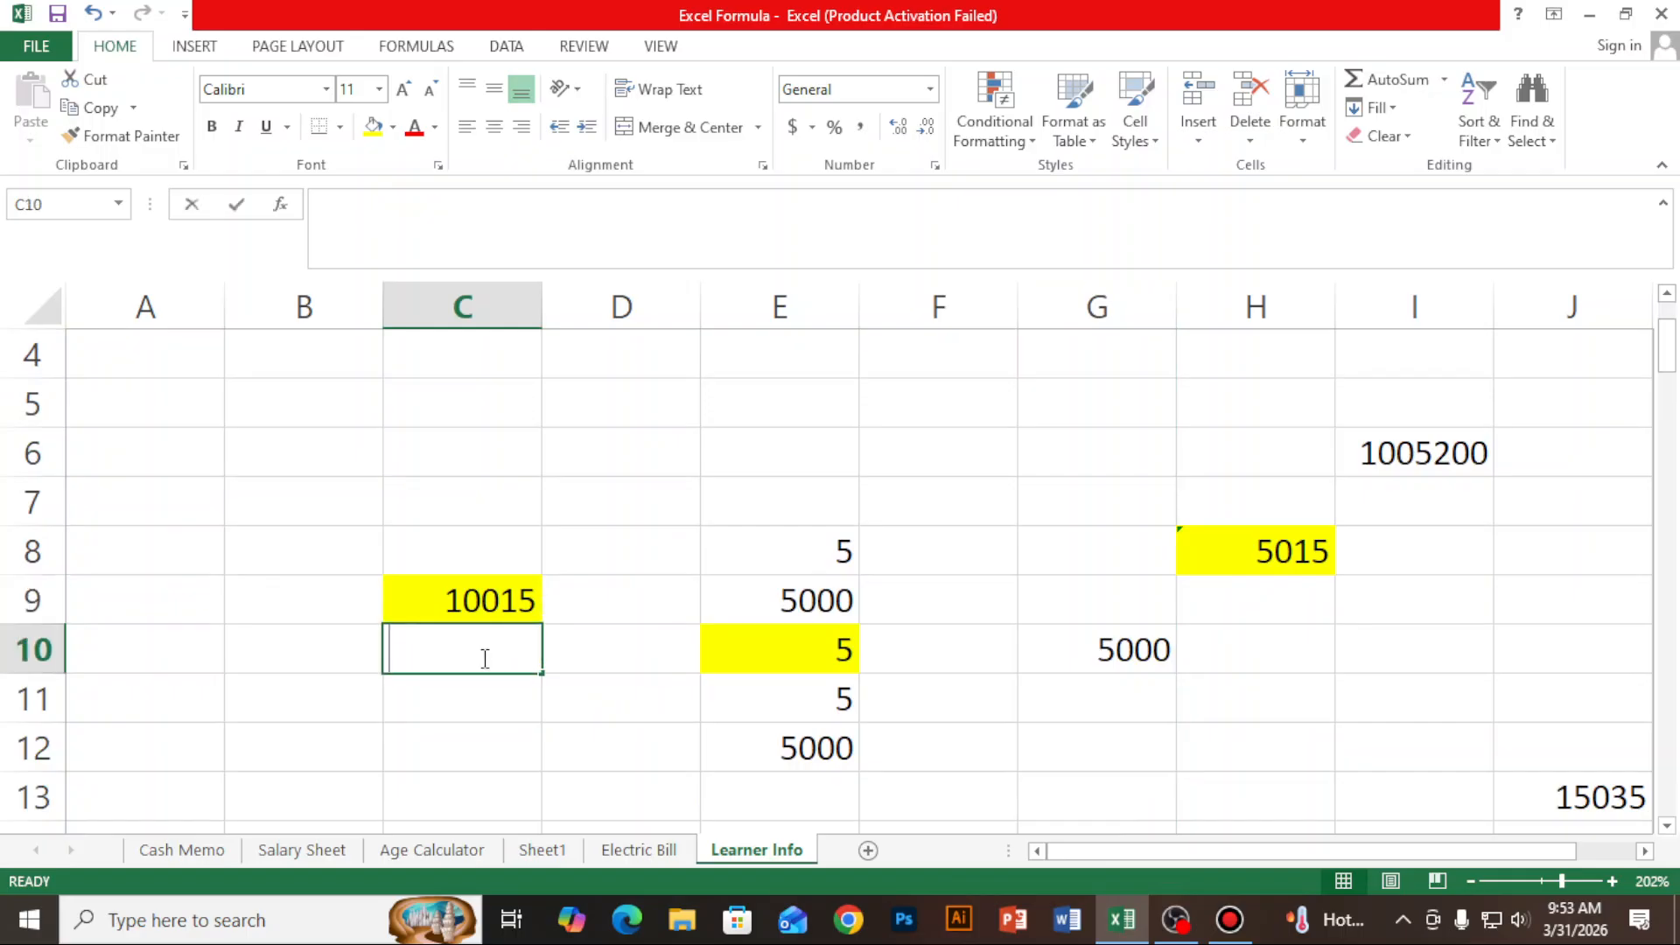
{"action": "type", "text": "5"}
{"action": "left_click", "coordinate": [585, 709]}
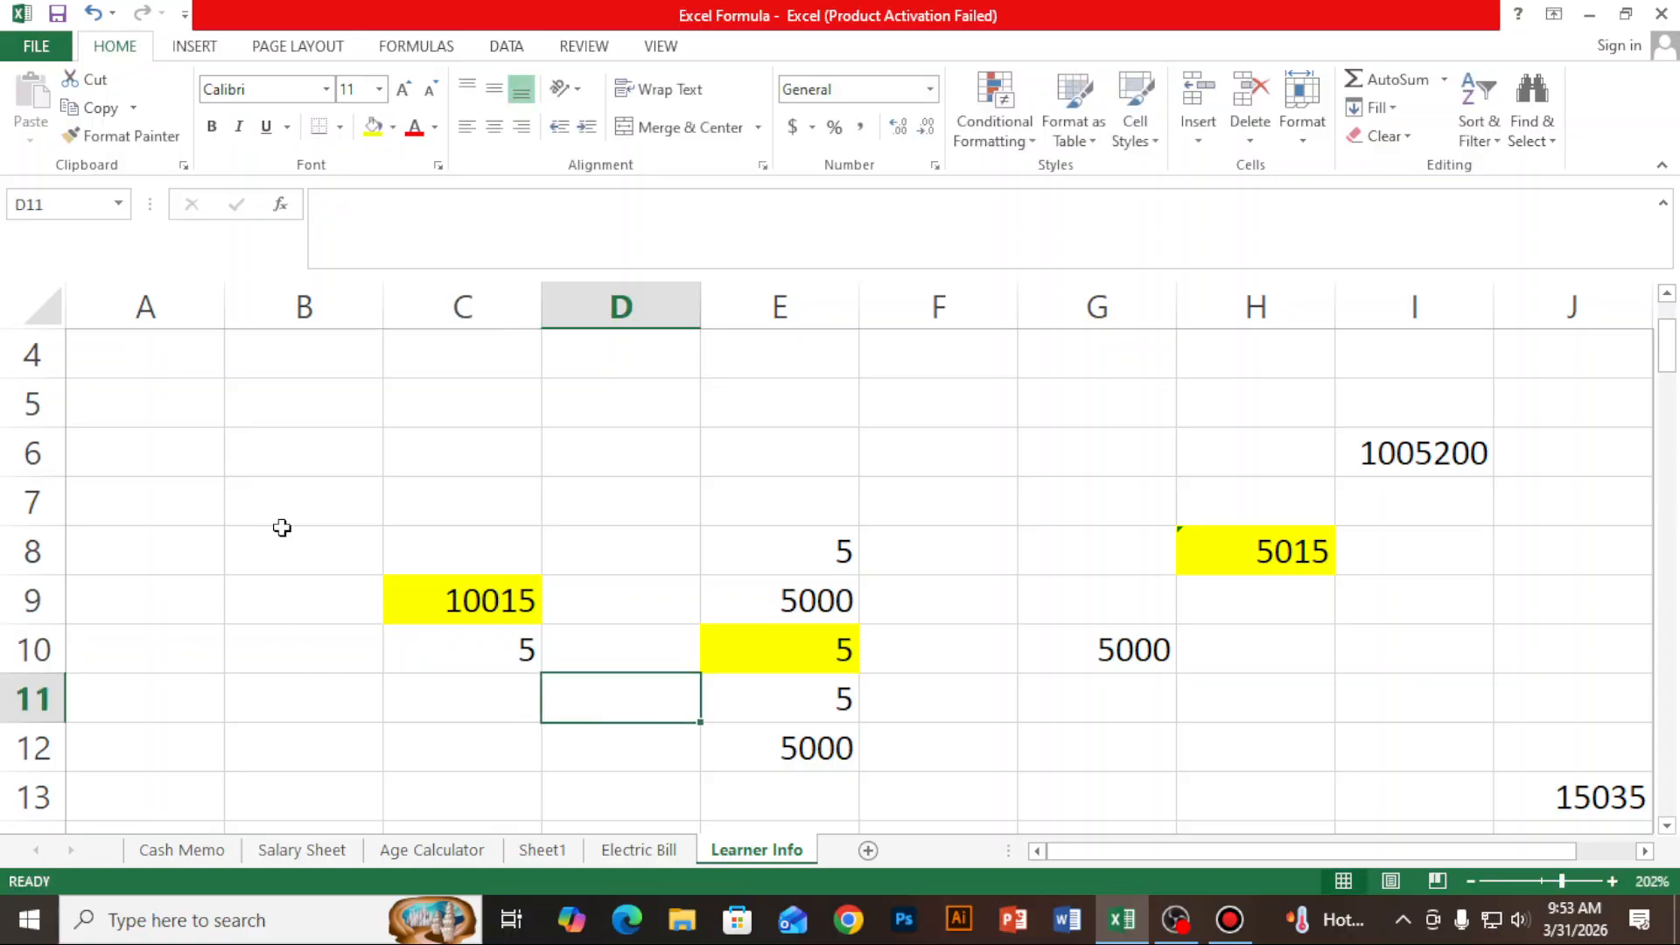
- Enter the formula =C9*C10 in cell B11 to multiply the two values in column C
{"action": "left_click", "coordinate": [604, 444]}
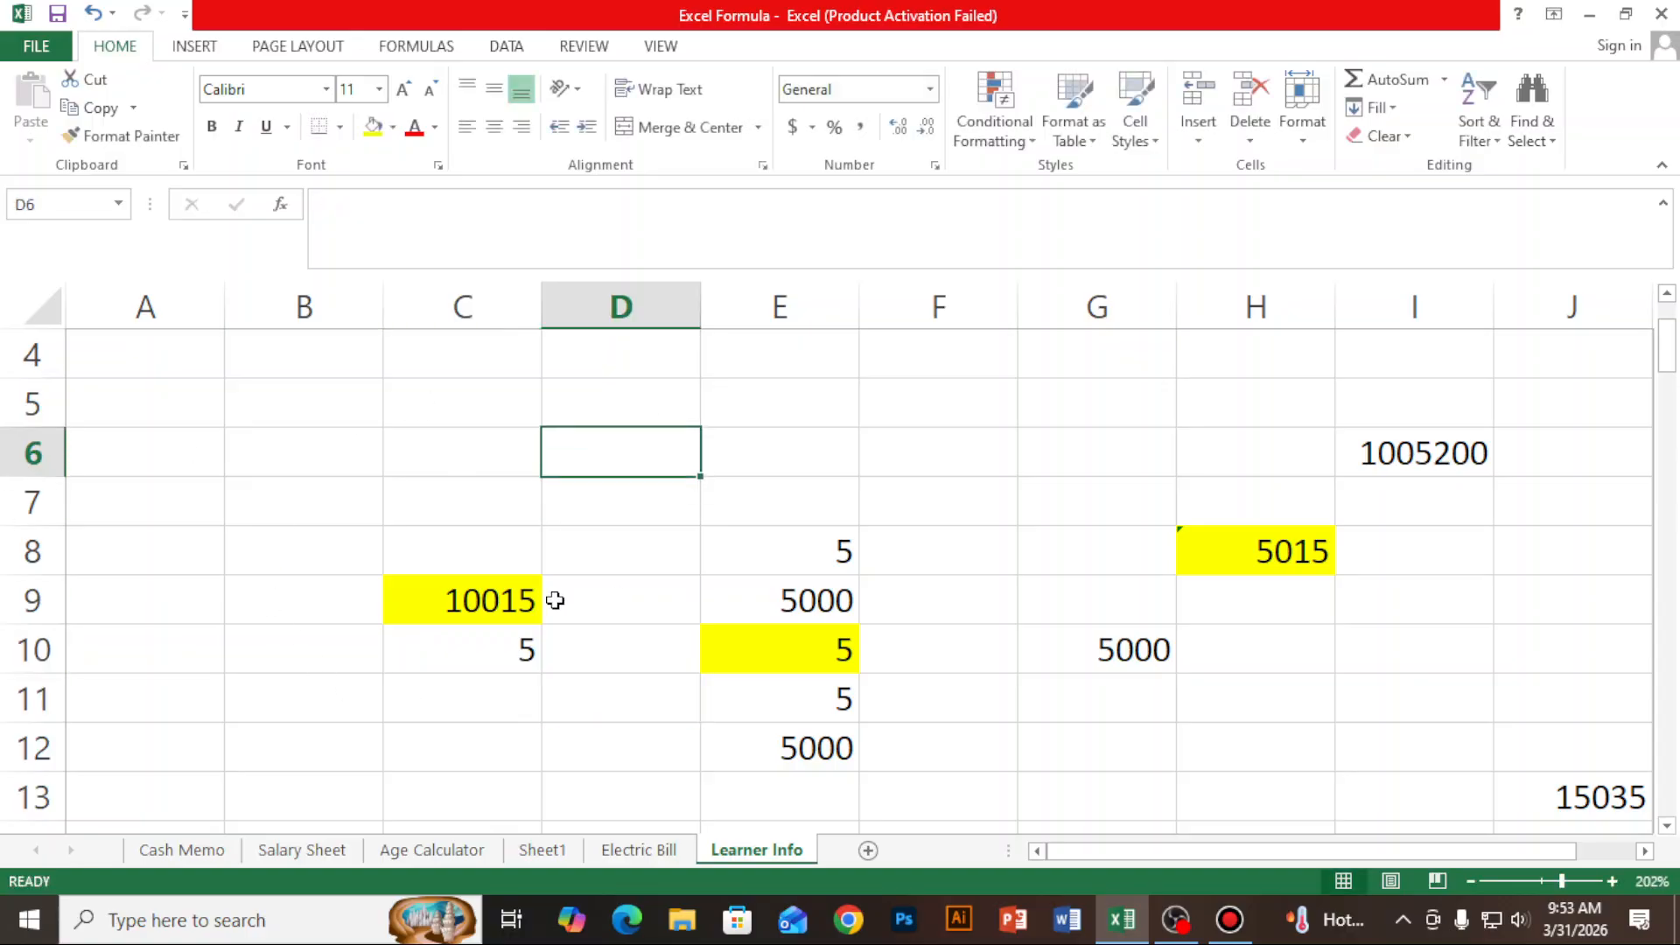
{"action": "left_click", "coordinate": [285, 698]}
{"action": "type", "text": "="}
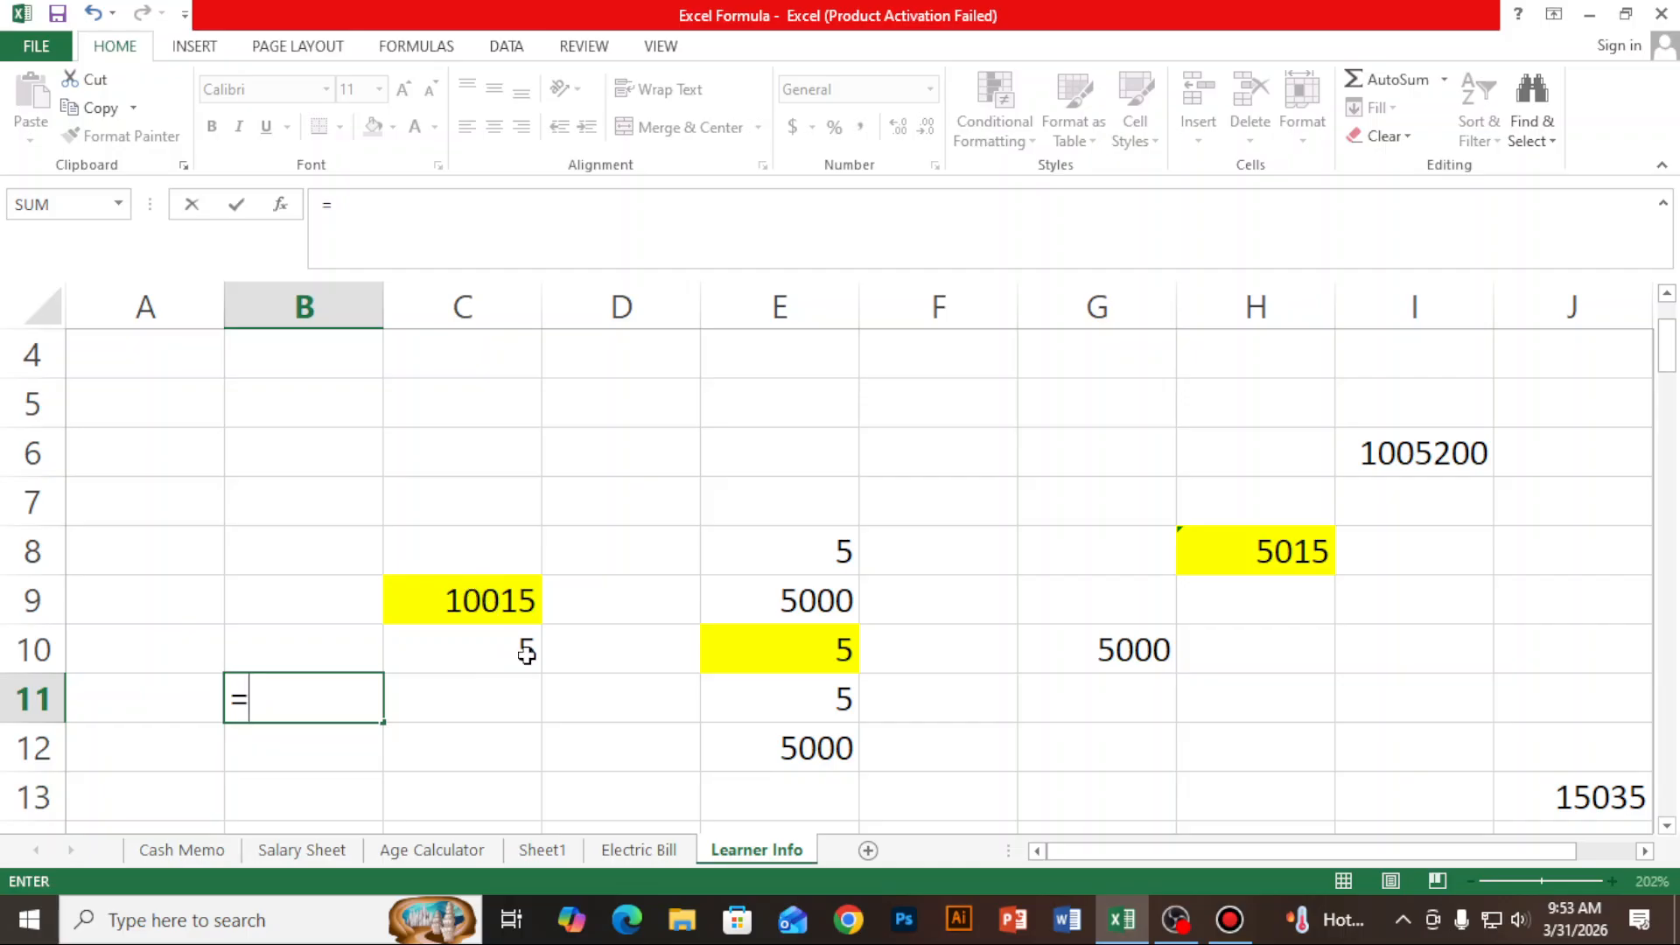
{"action": "left_click", "coordinate": [499, 605]}
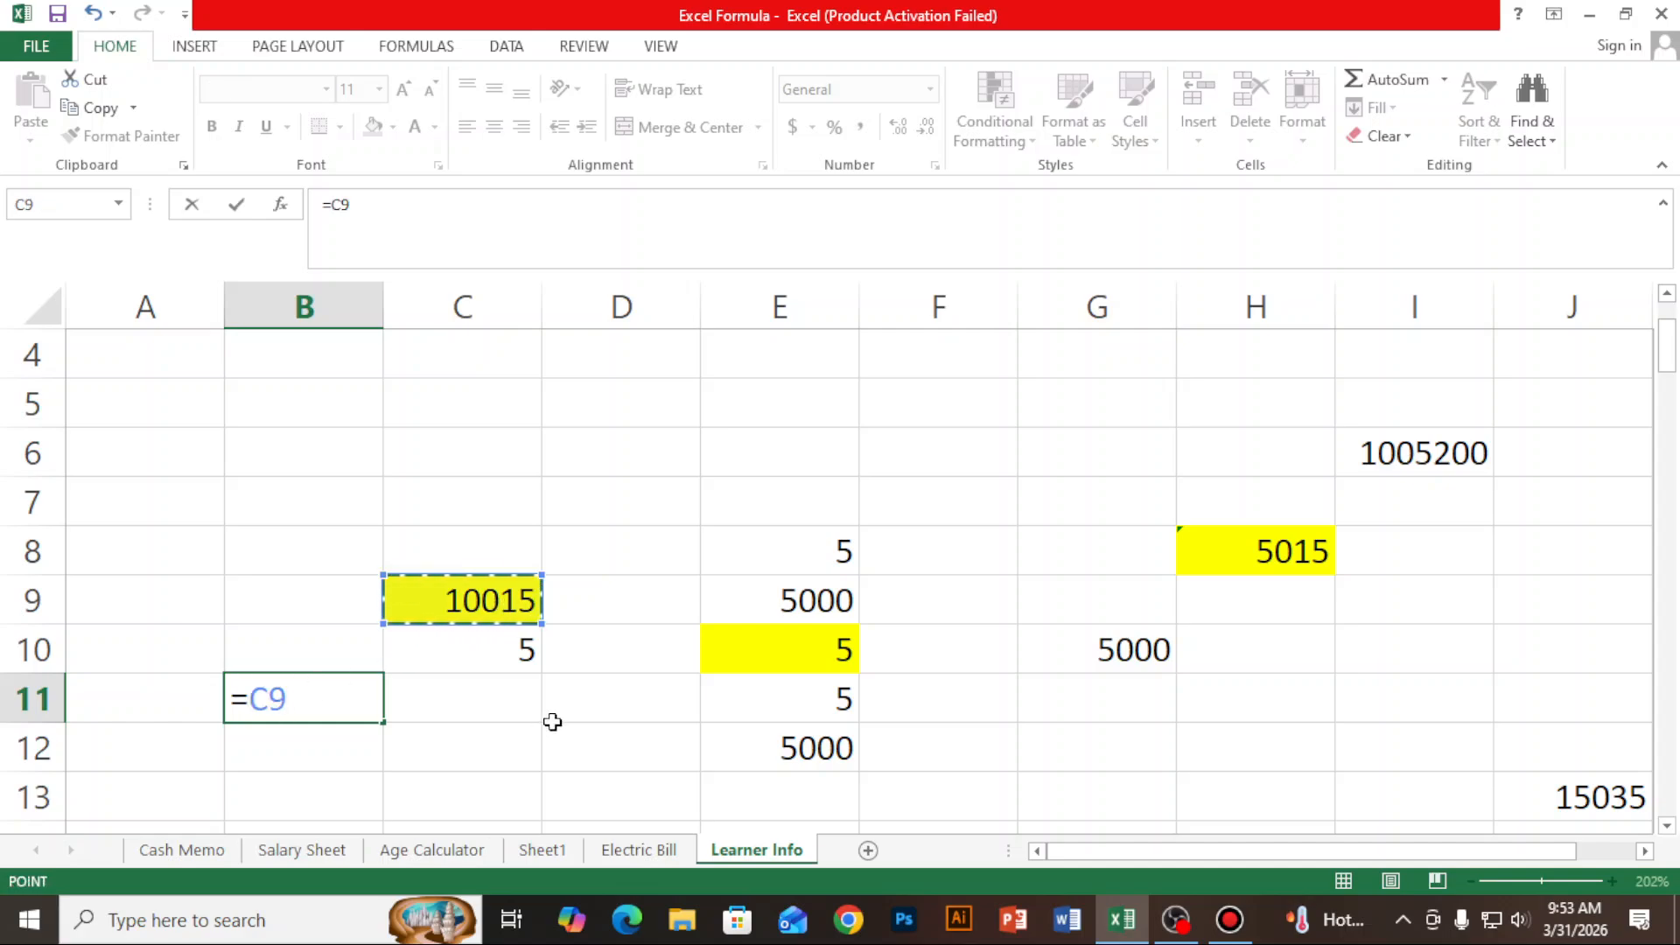
{"action": "type", "text": "*"}
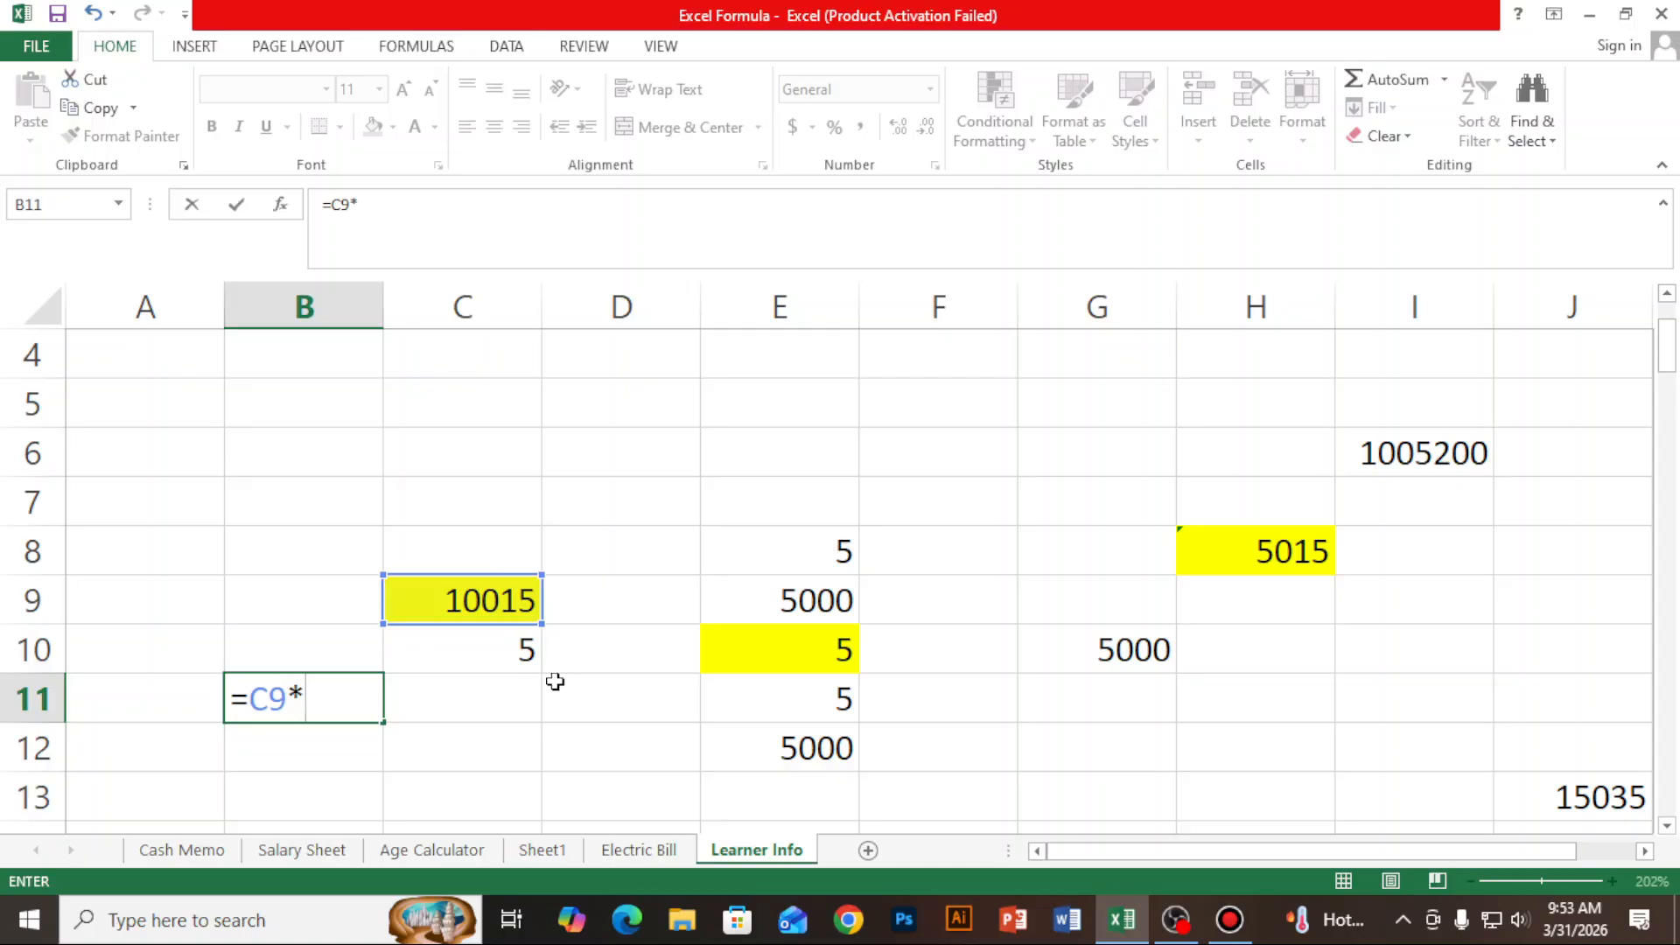
{"action": "left_click", "coordinate": [493, 655]}
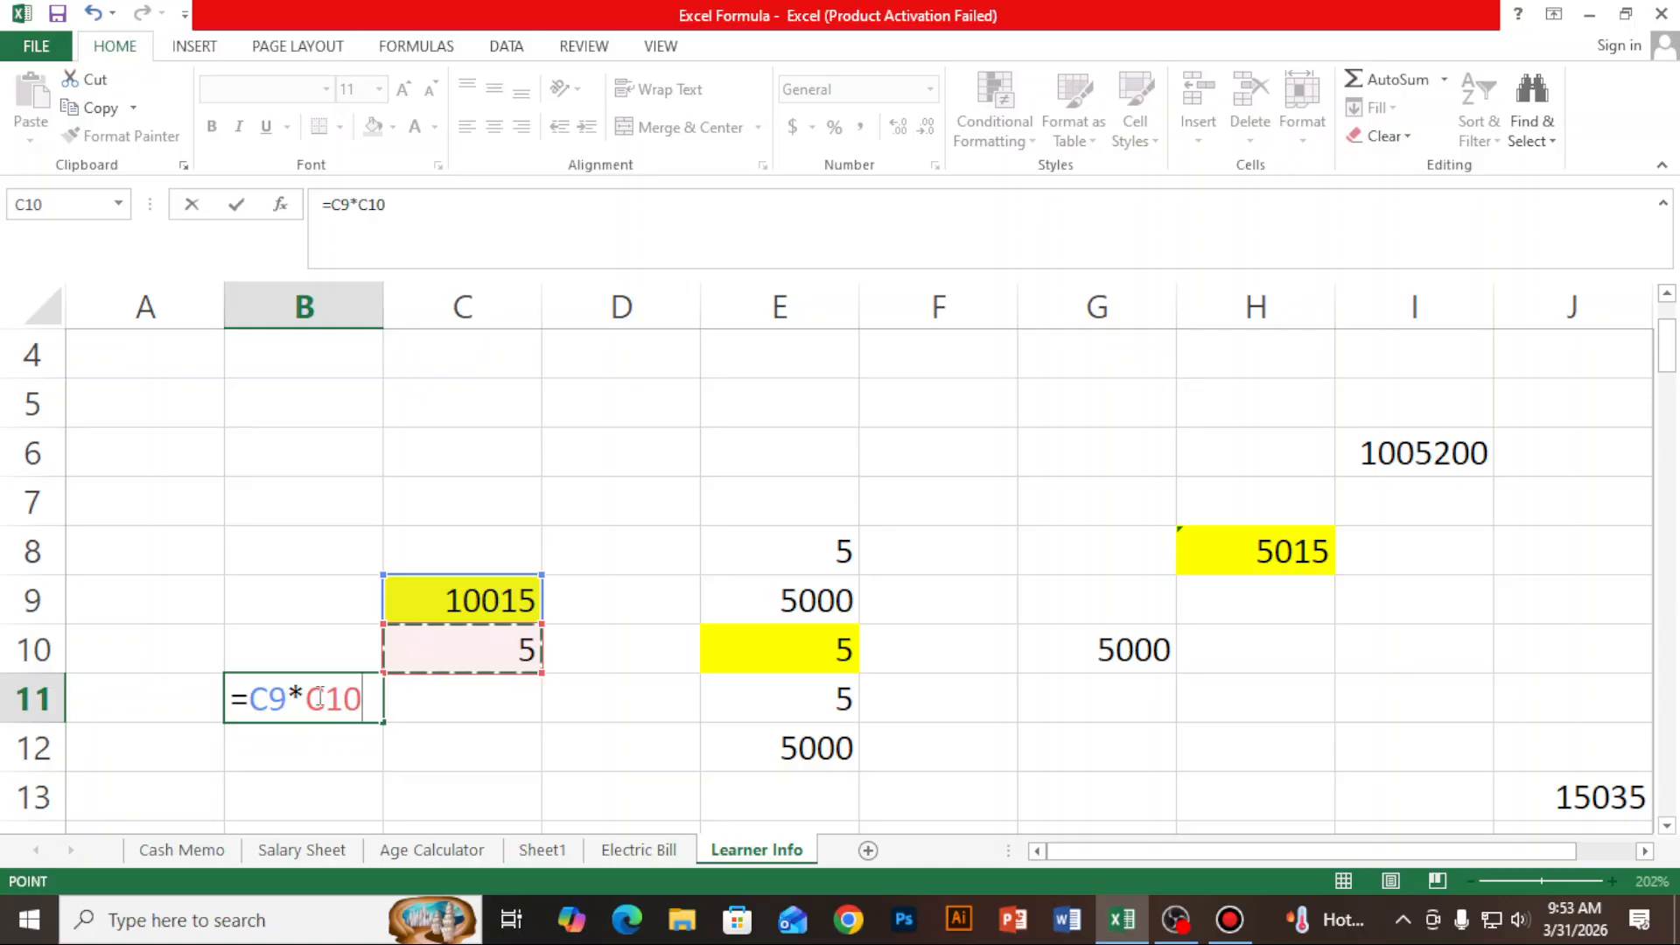
{"action": "key", "text": "Return"}
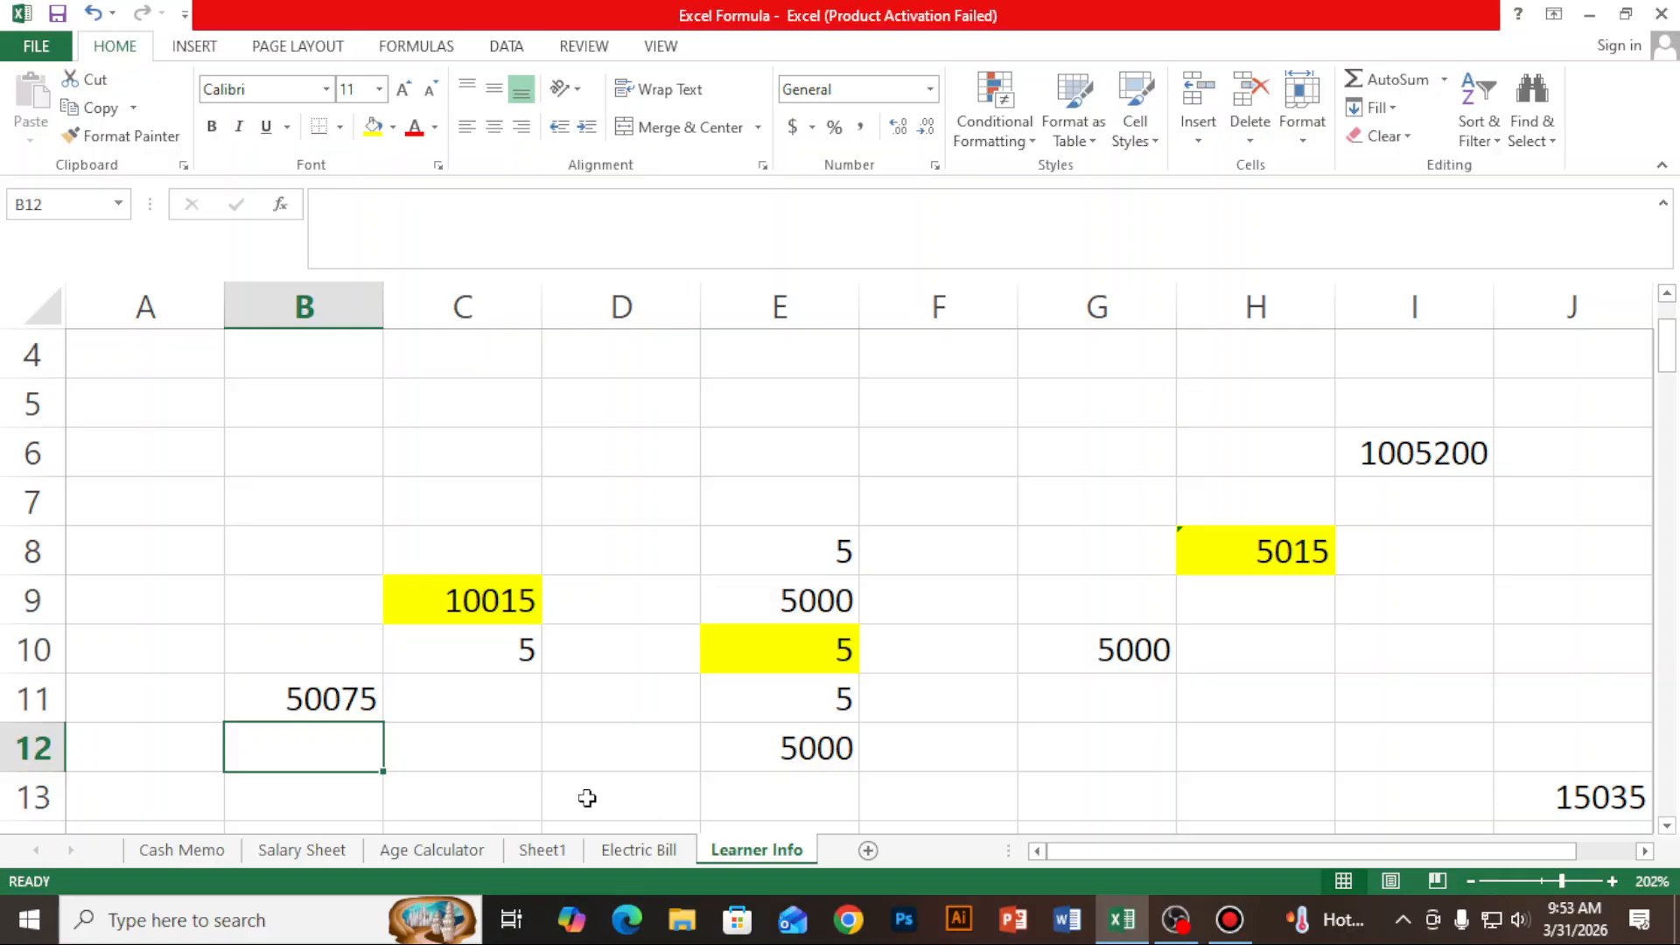
{"action": "left_click", "coordinate": [368, 689]}
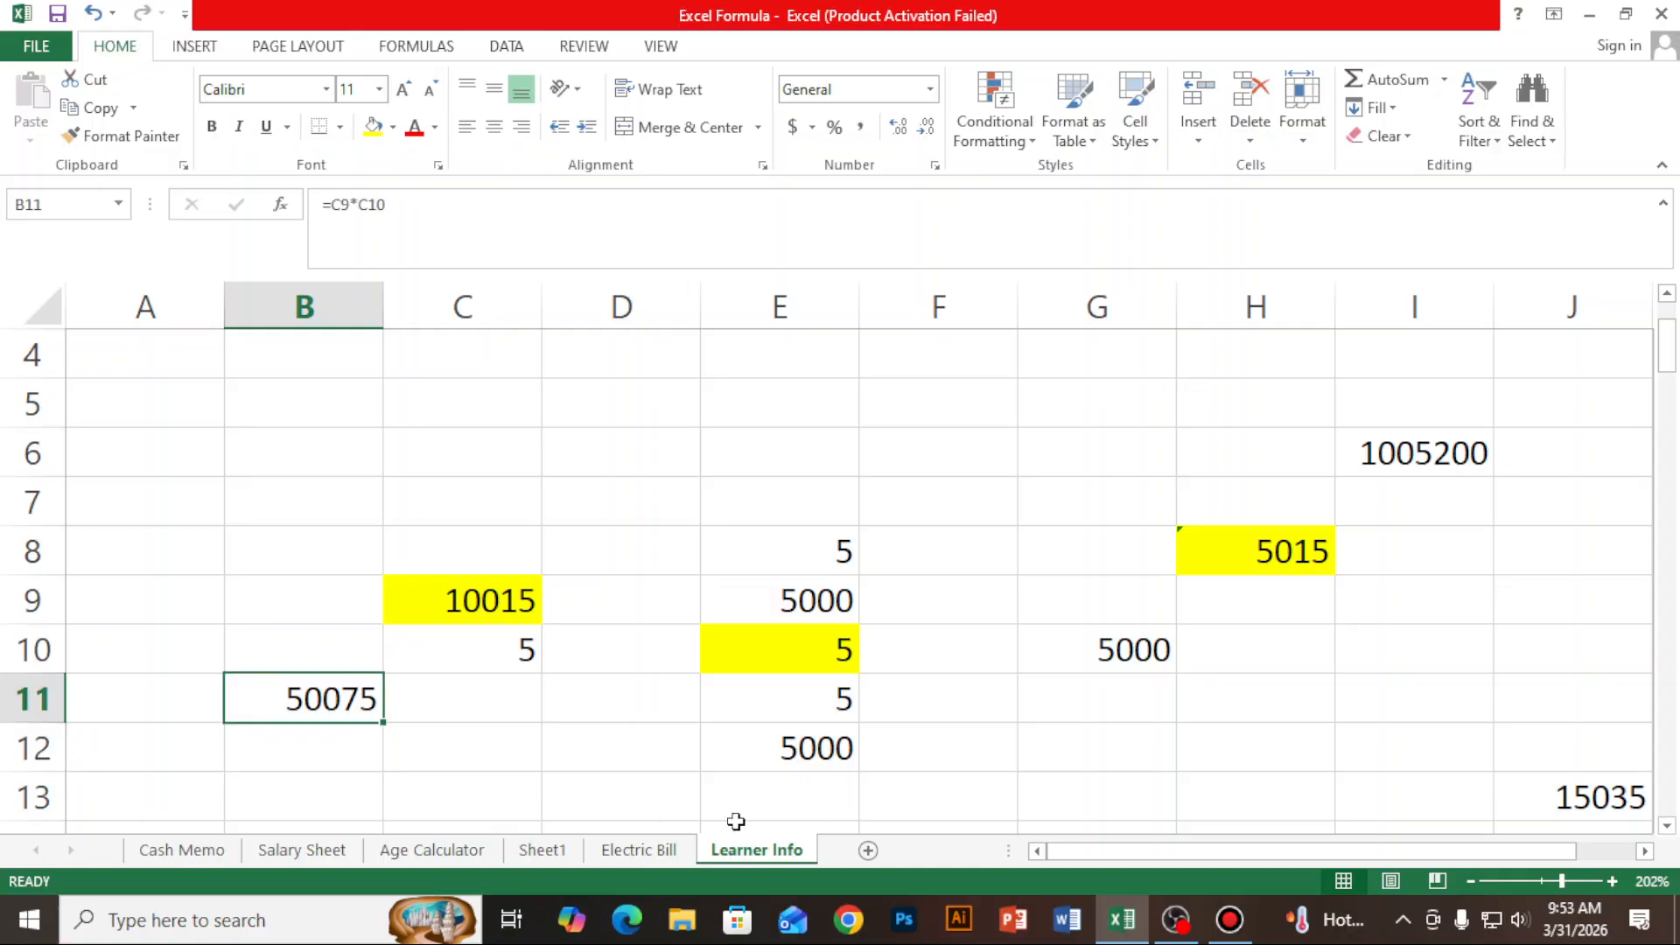
- Enter the value 25 in cell B12, directly below the multiplication result
{"action": "left_click", "coordinate": [337, 758]}
{"action": "type", "text": "25"}
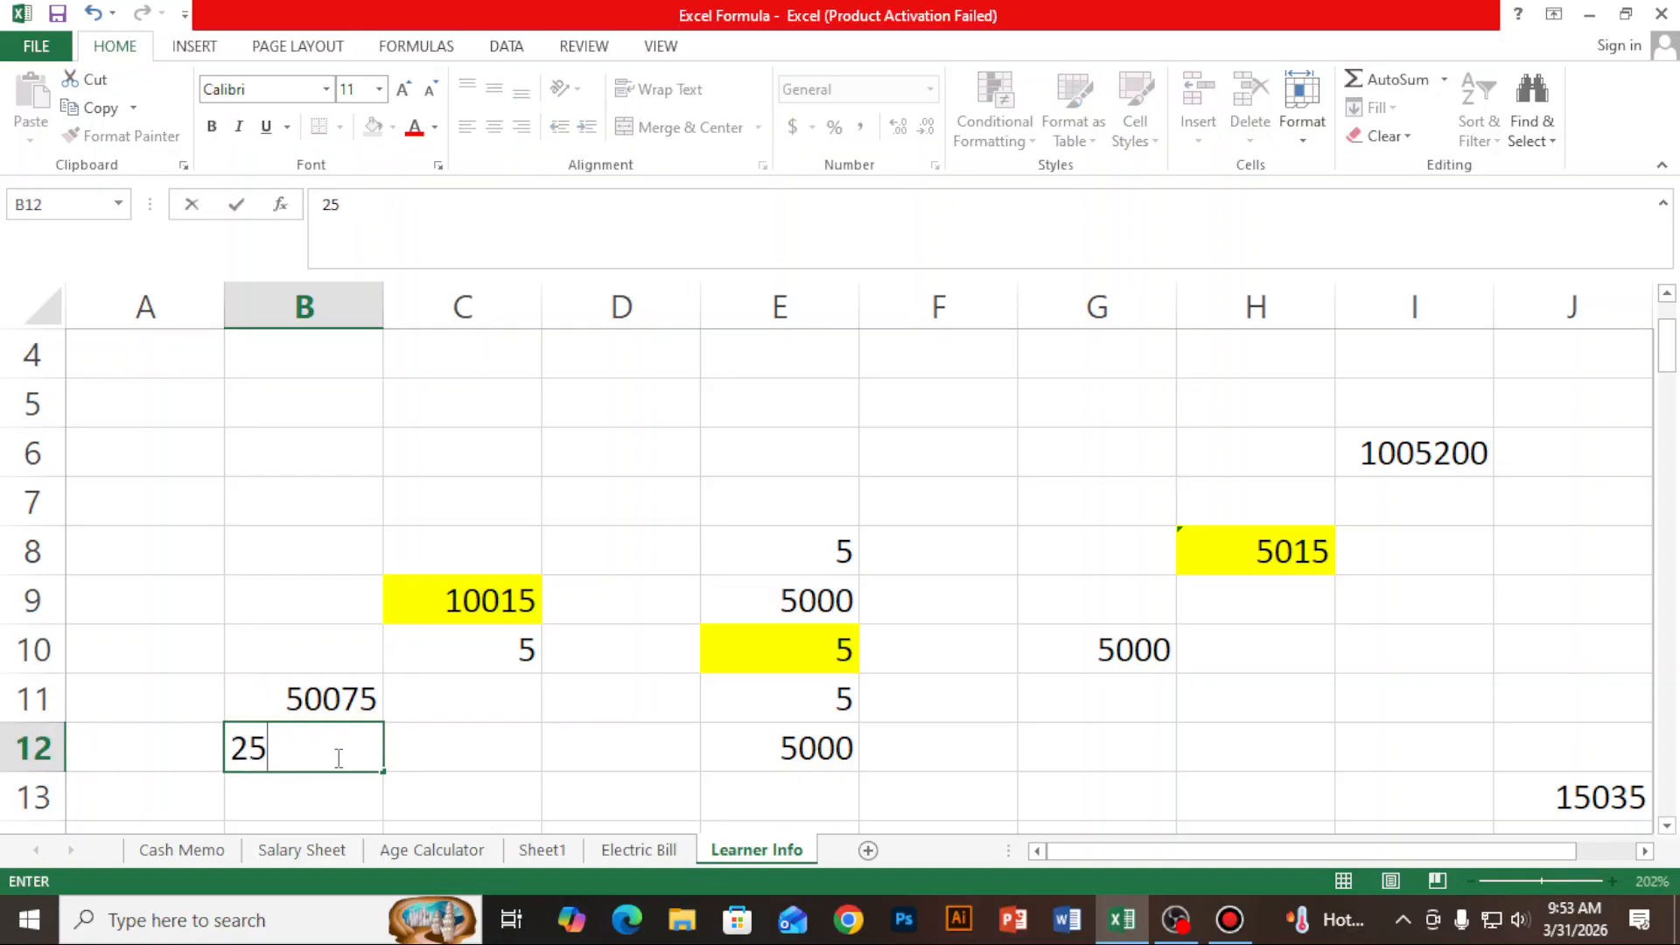
{"action": "scroll", "coordinate": [339, 757], "scroll_direction": "down", "scroll_amount": 1}
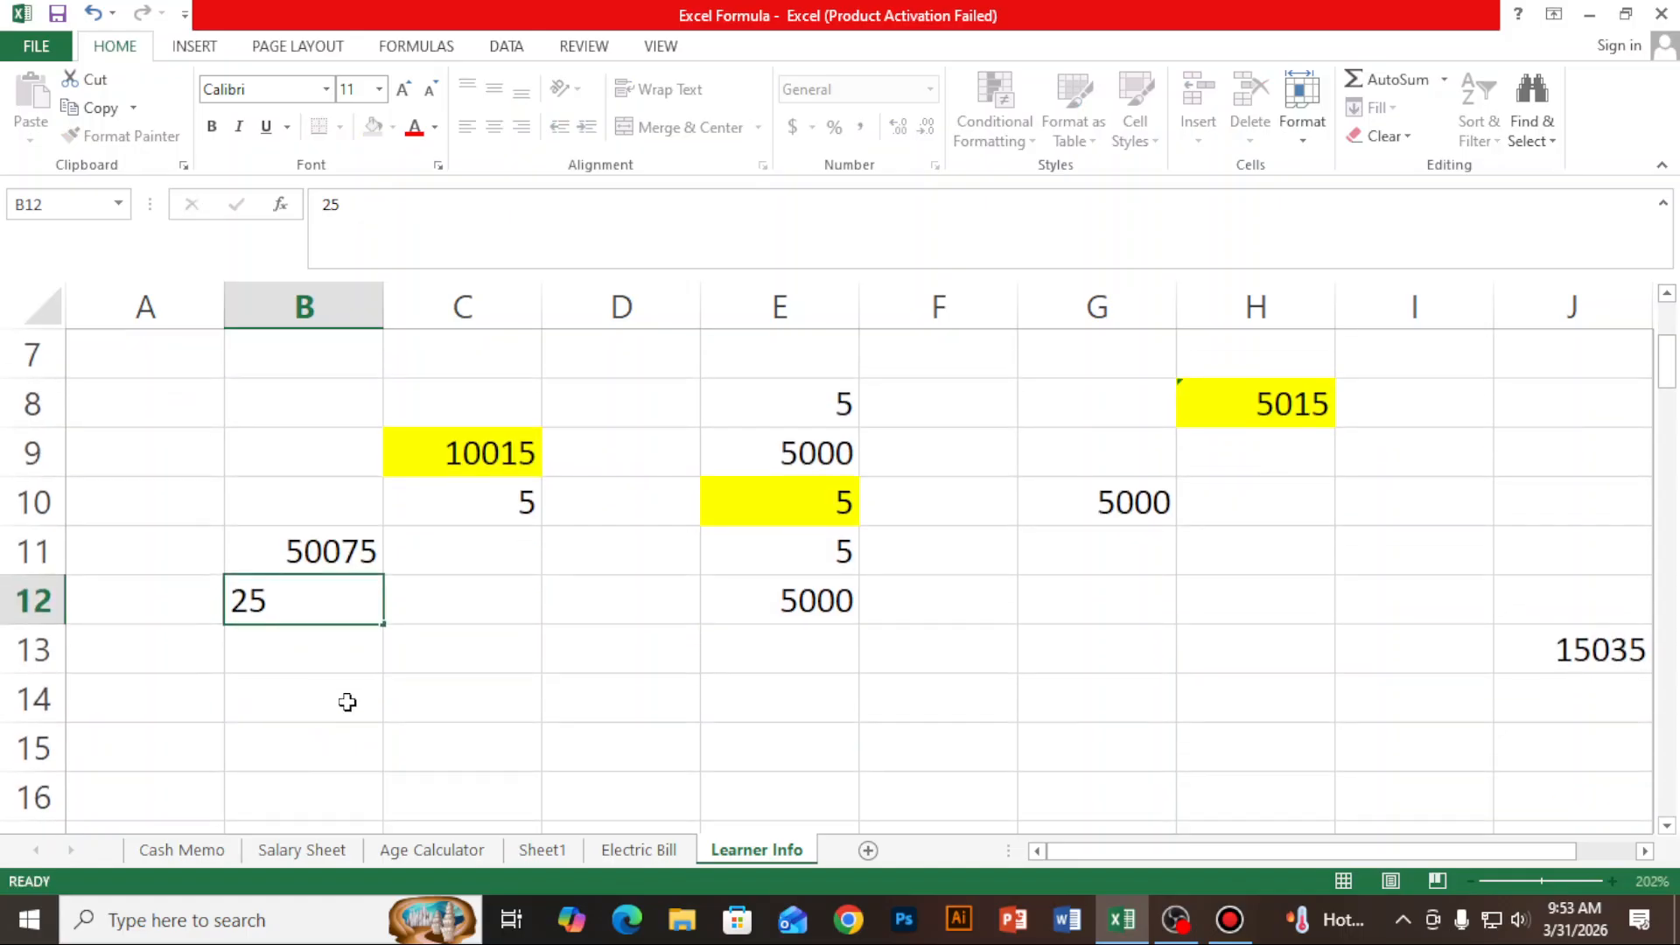
- Enter the formula =B11/B12 in cell B14 to divide the multiplication result by the value below it
{"action": "left_click", "coordinate": [347, 702]}
{"action": "type", "text": "="}
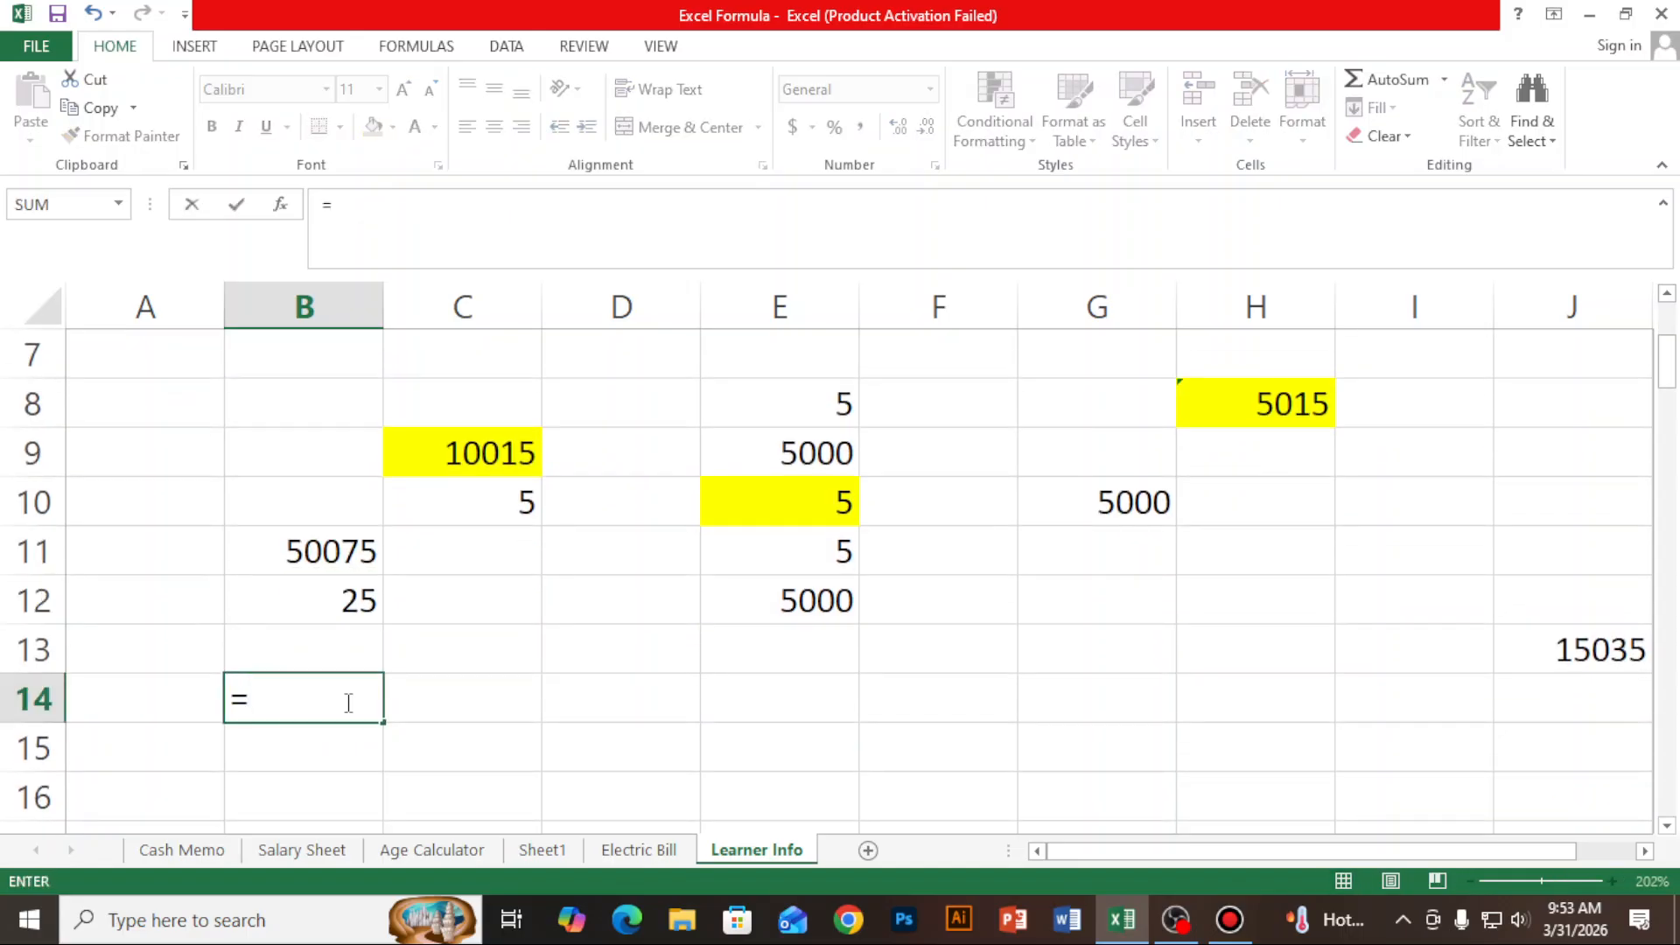
{"action": "left_click", "coordinate": [344, 556]}
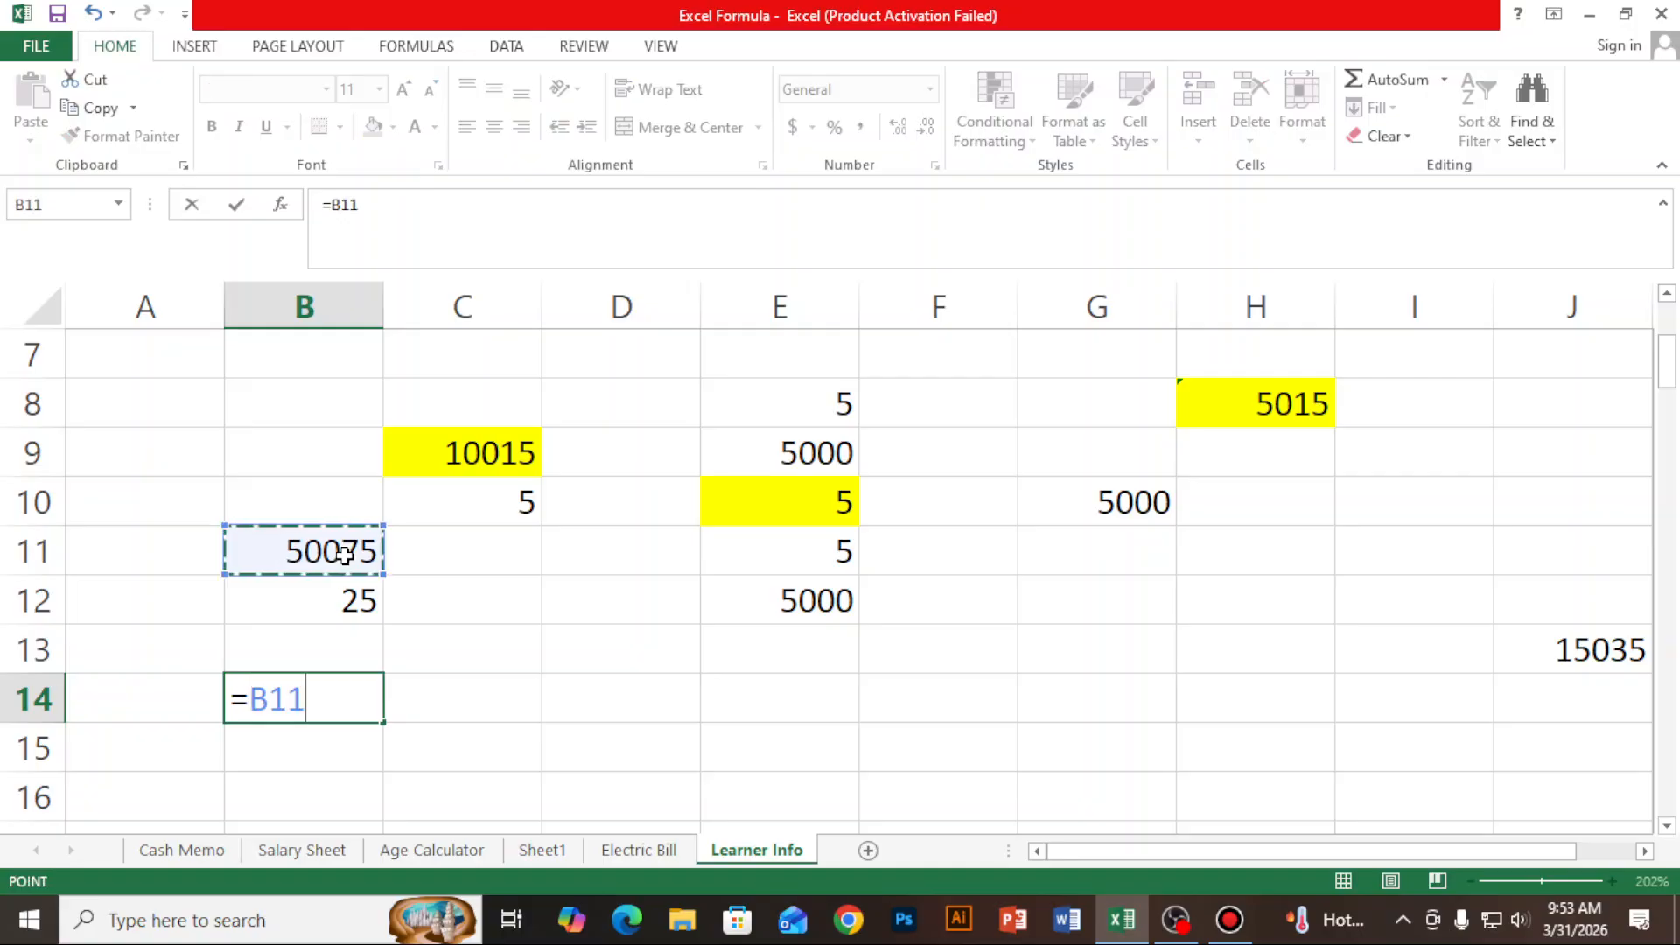
{"action": "type", "text": "/"}
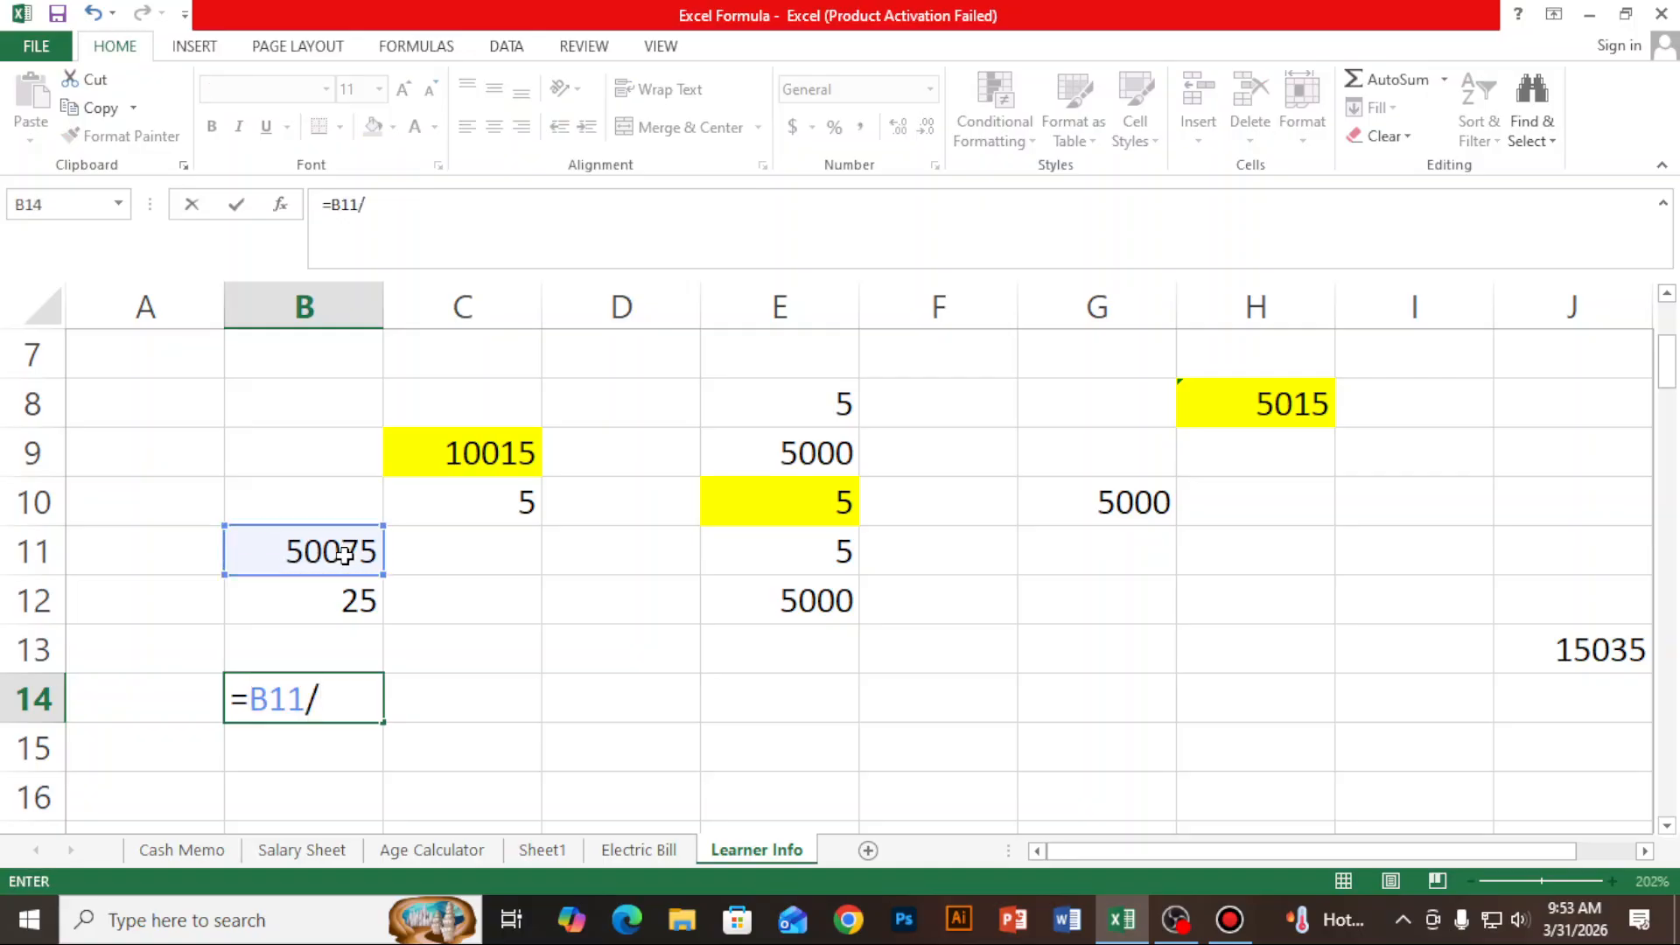
{"action": "left_click", "coordinate": [345, 600]}
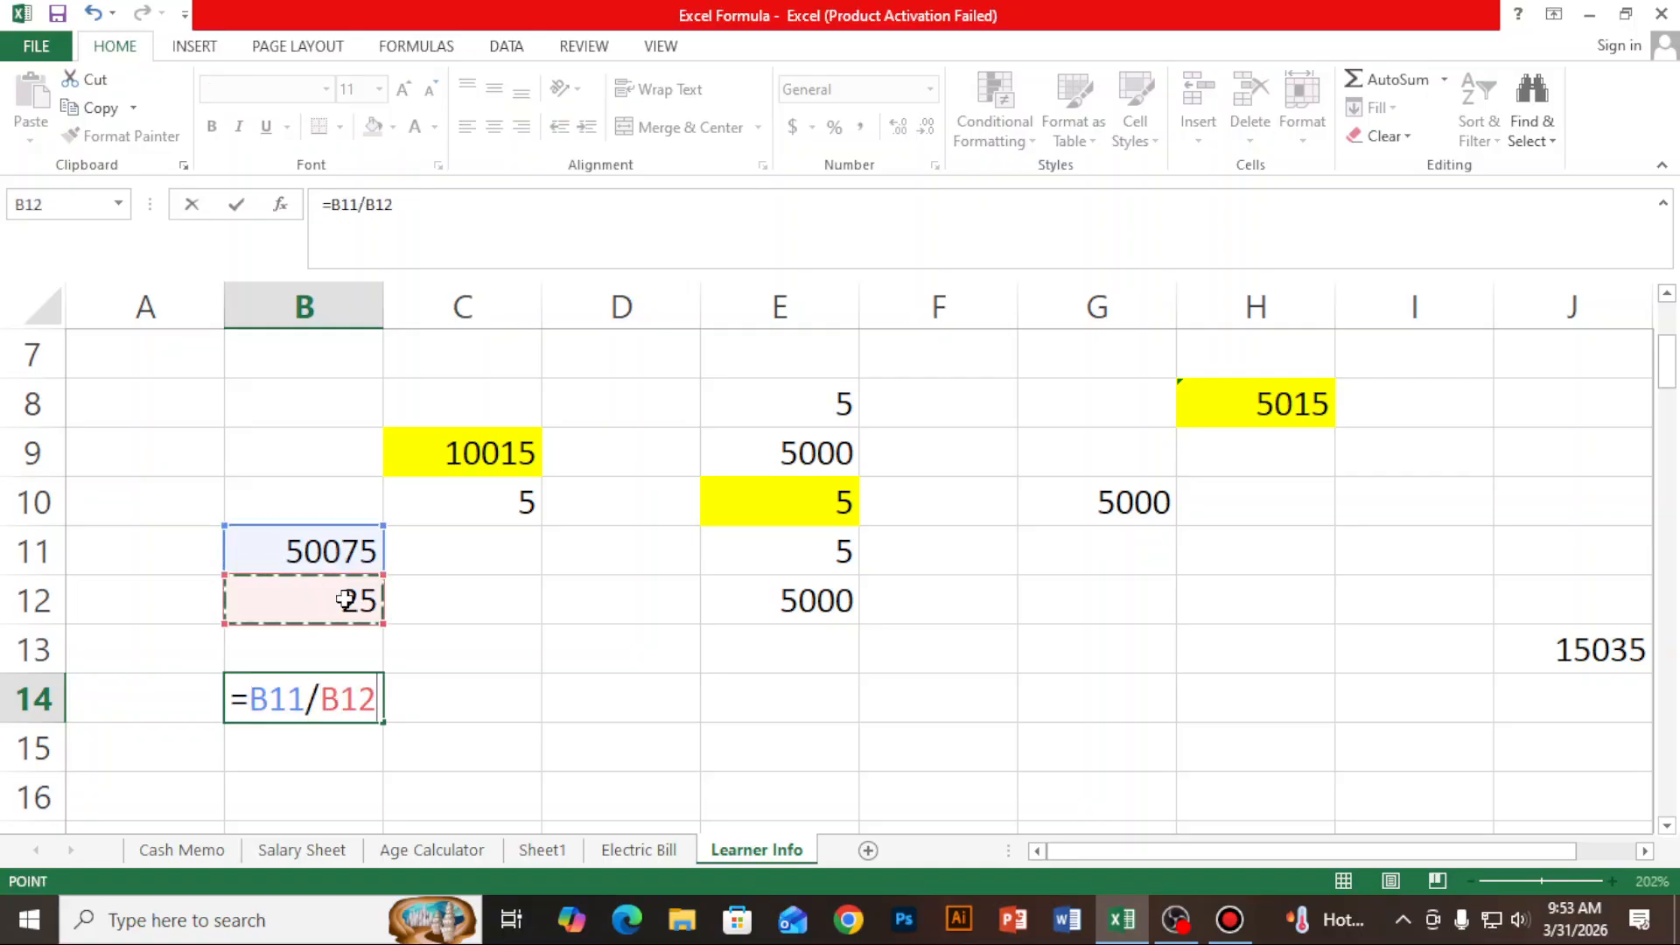
{"action": "key", "text": "Return"}
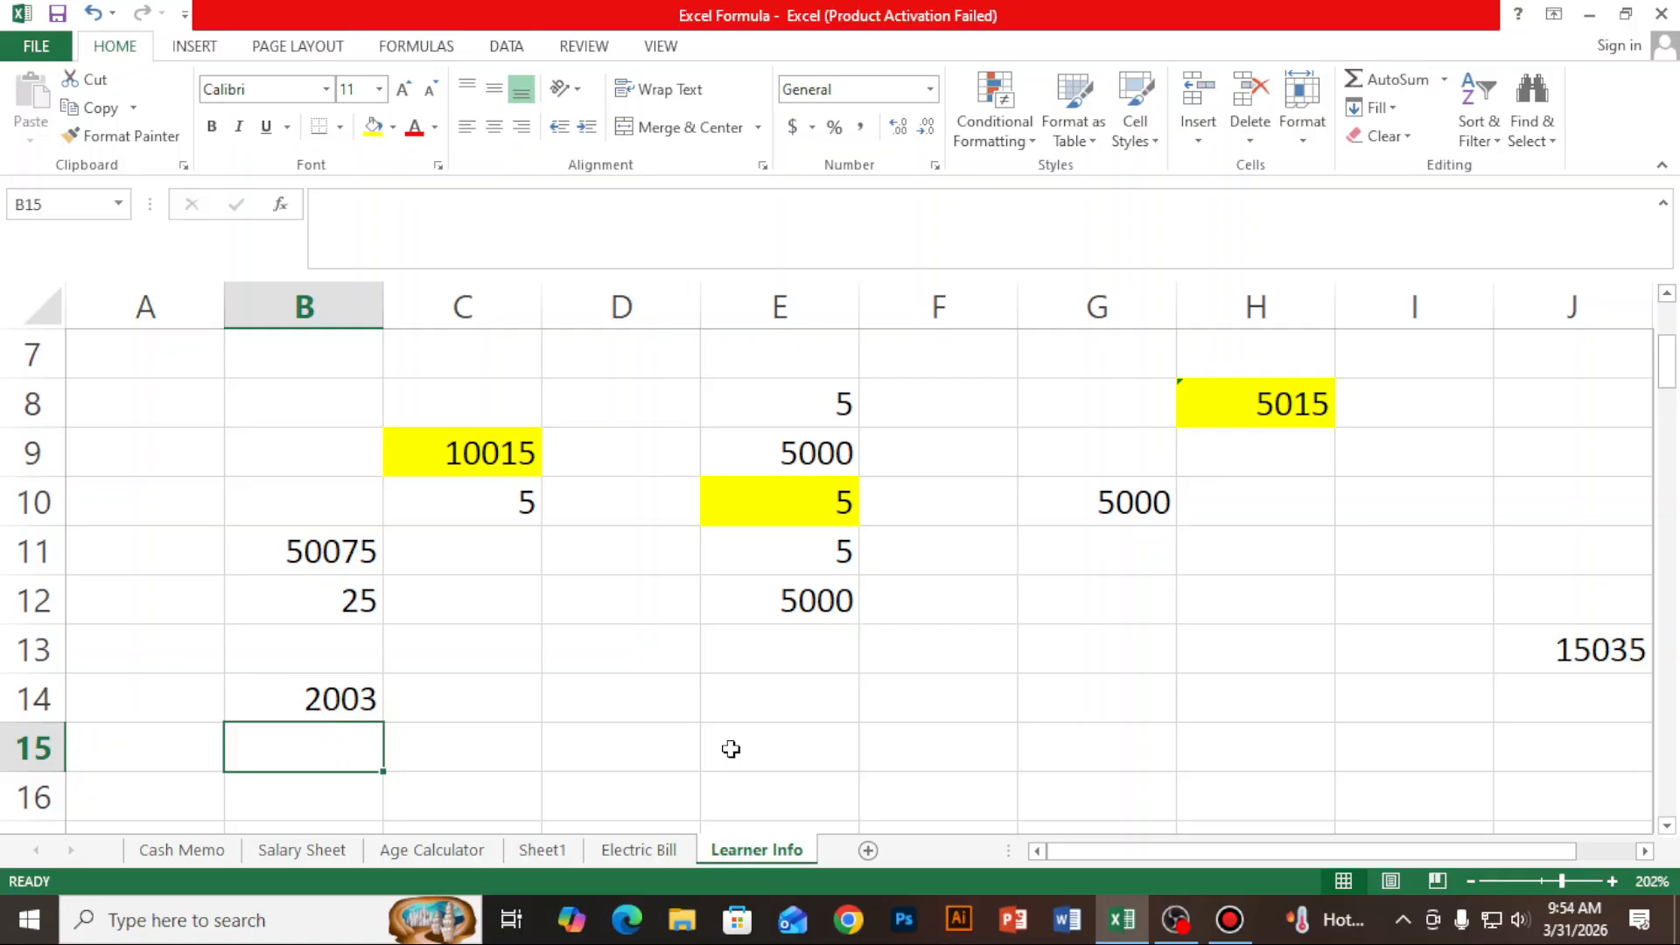
- Enter the value 3 in cell B15 and the subtraction formula =B14-B15 in cell C16
{"action": "type", "text": "3"}
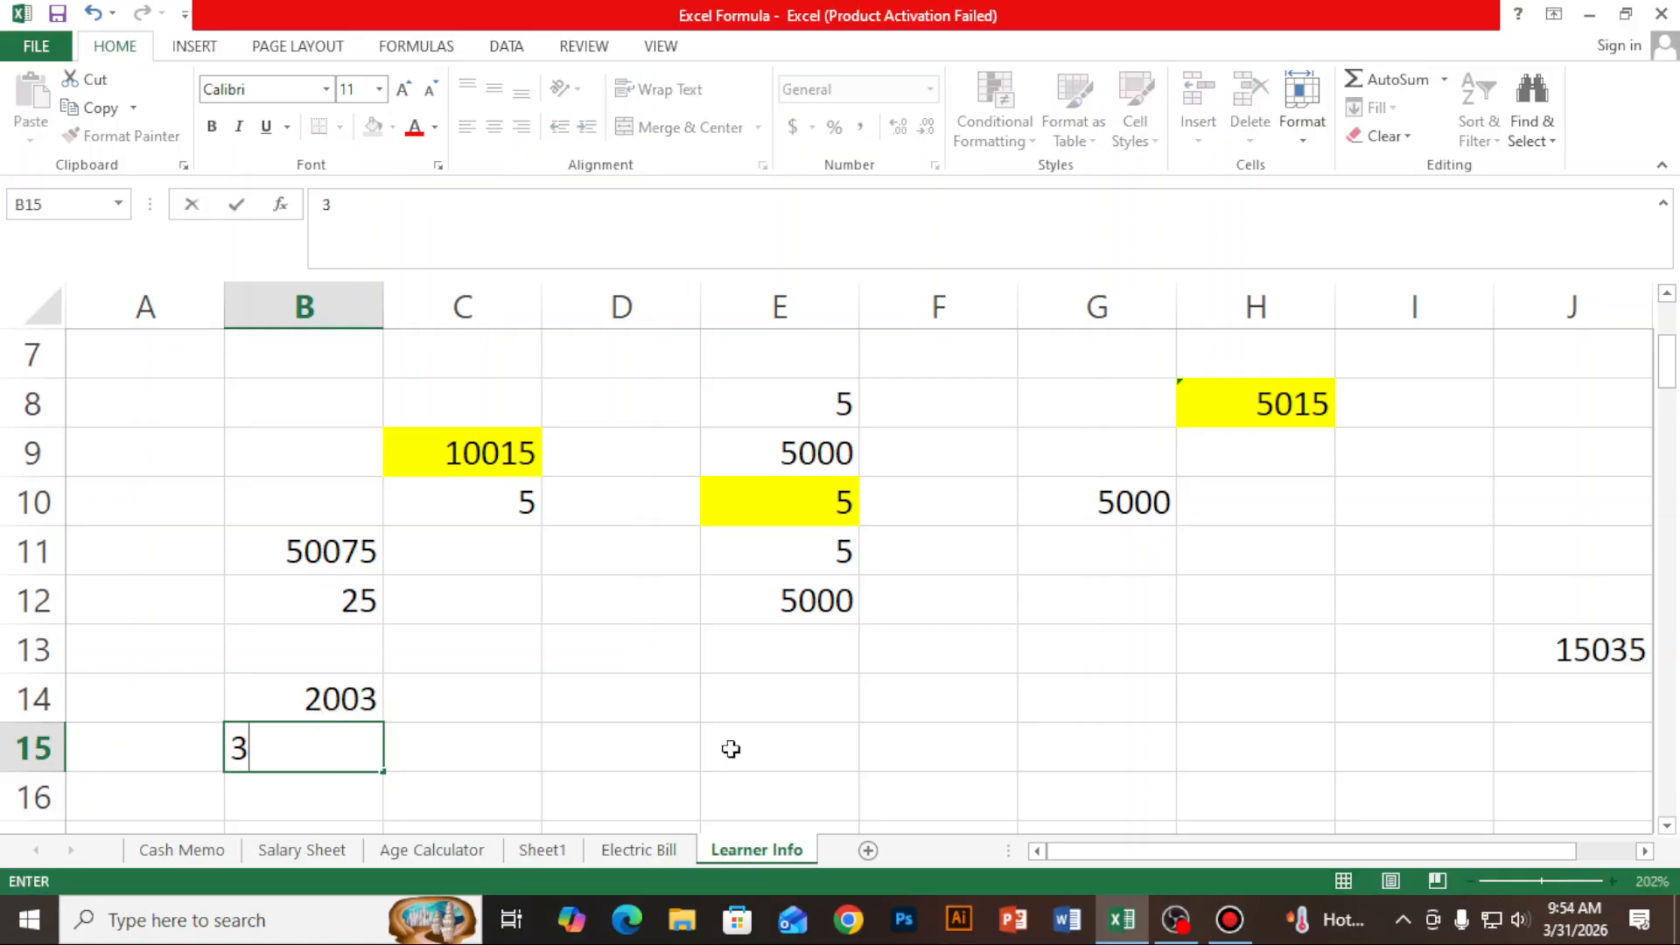
{"action": "left_click", "coordinate": [575, 743]}
{"action": "left_click", "coordinate": [483, 795]}
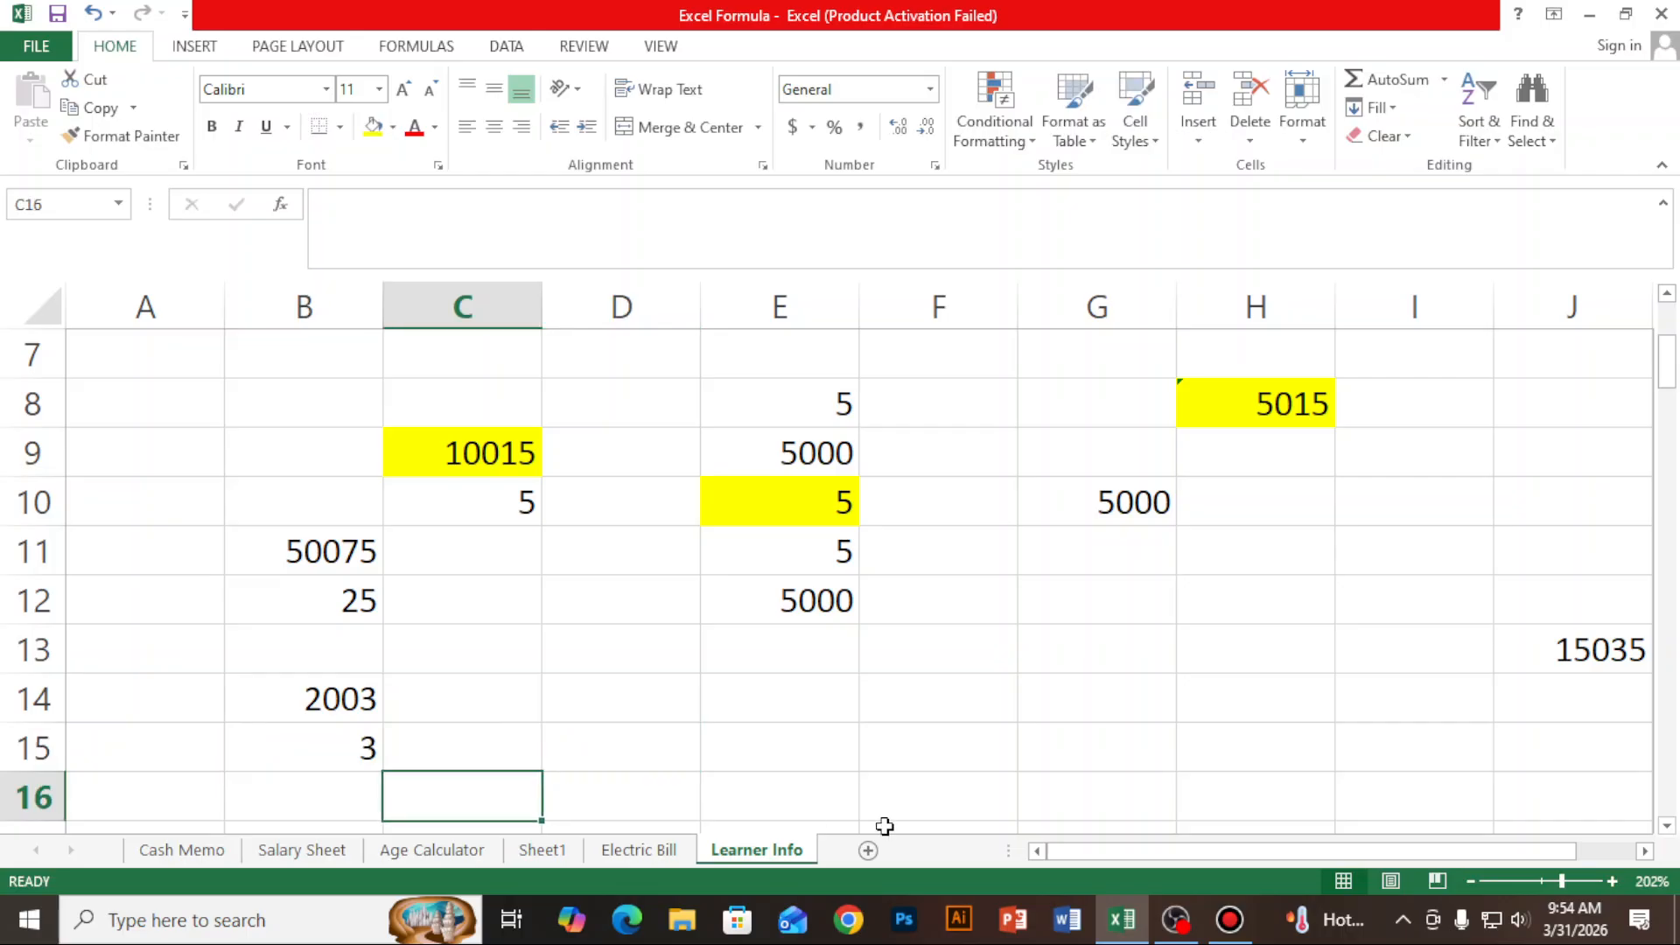
{"action": "type", "text": "="}
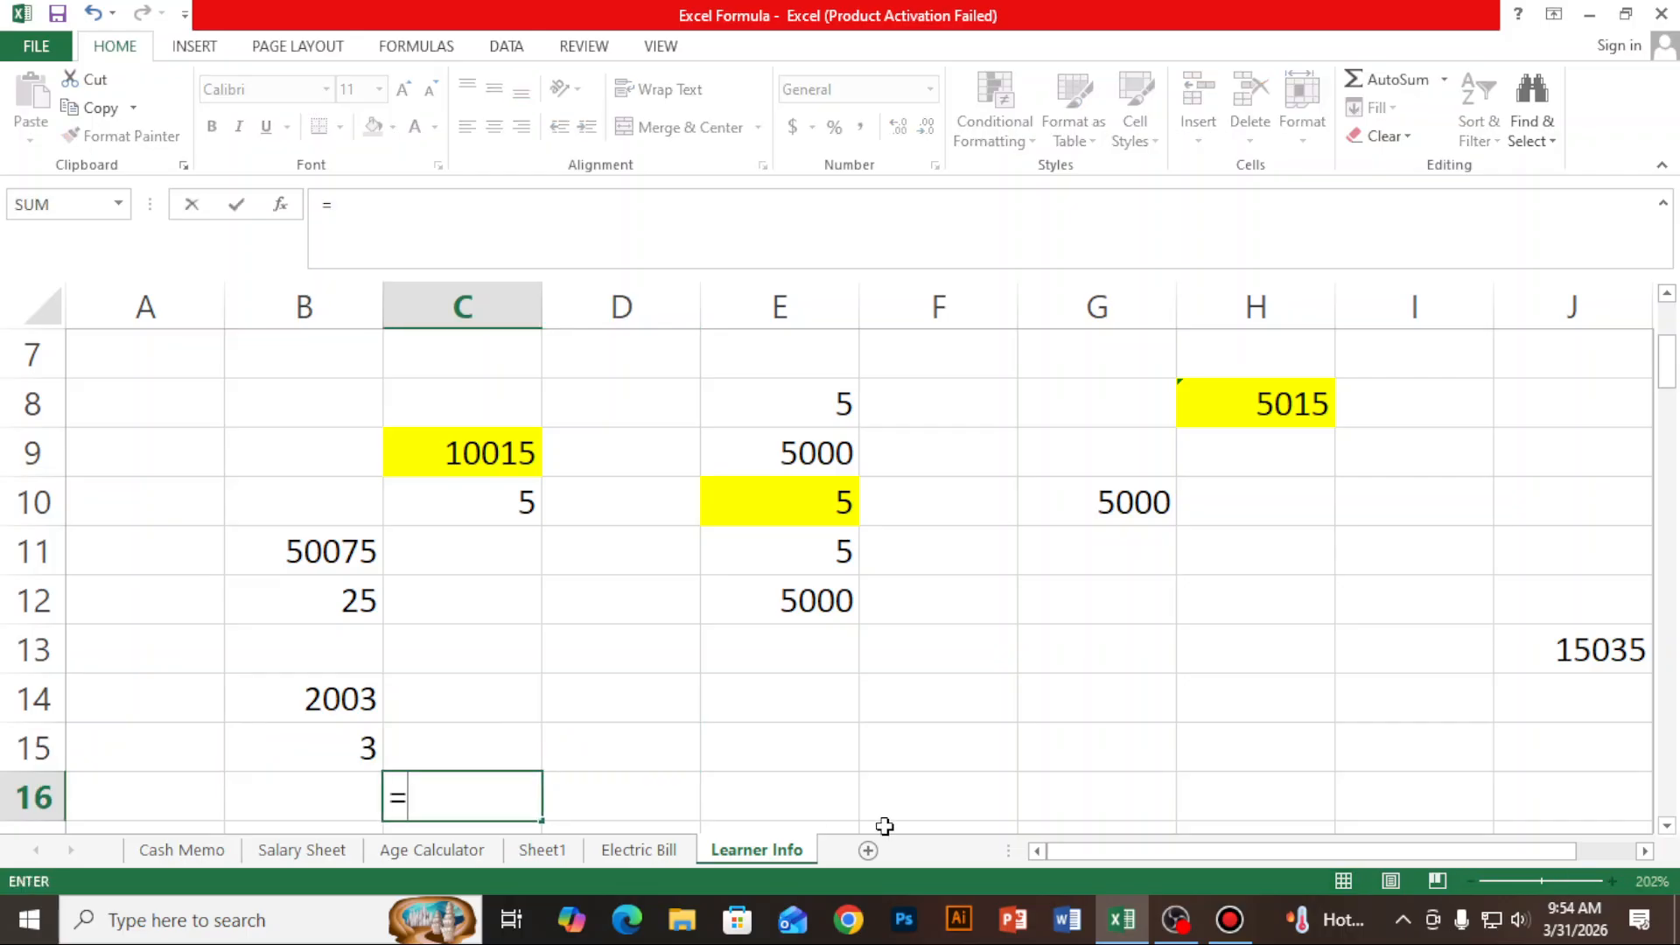
{"action": "left_click", "coordinate": [341, 700]}
{"action": "type", "text": "-"}
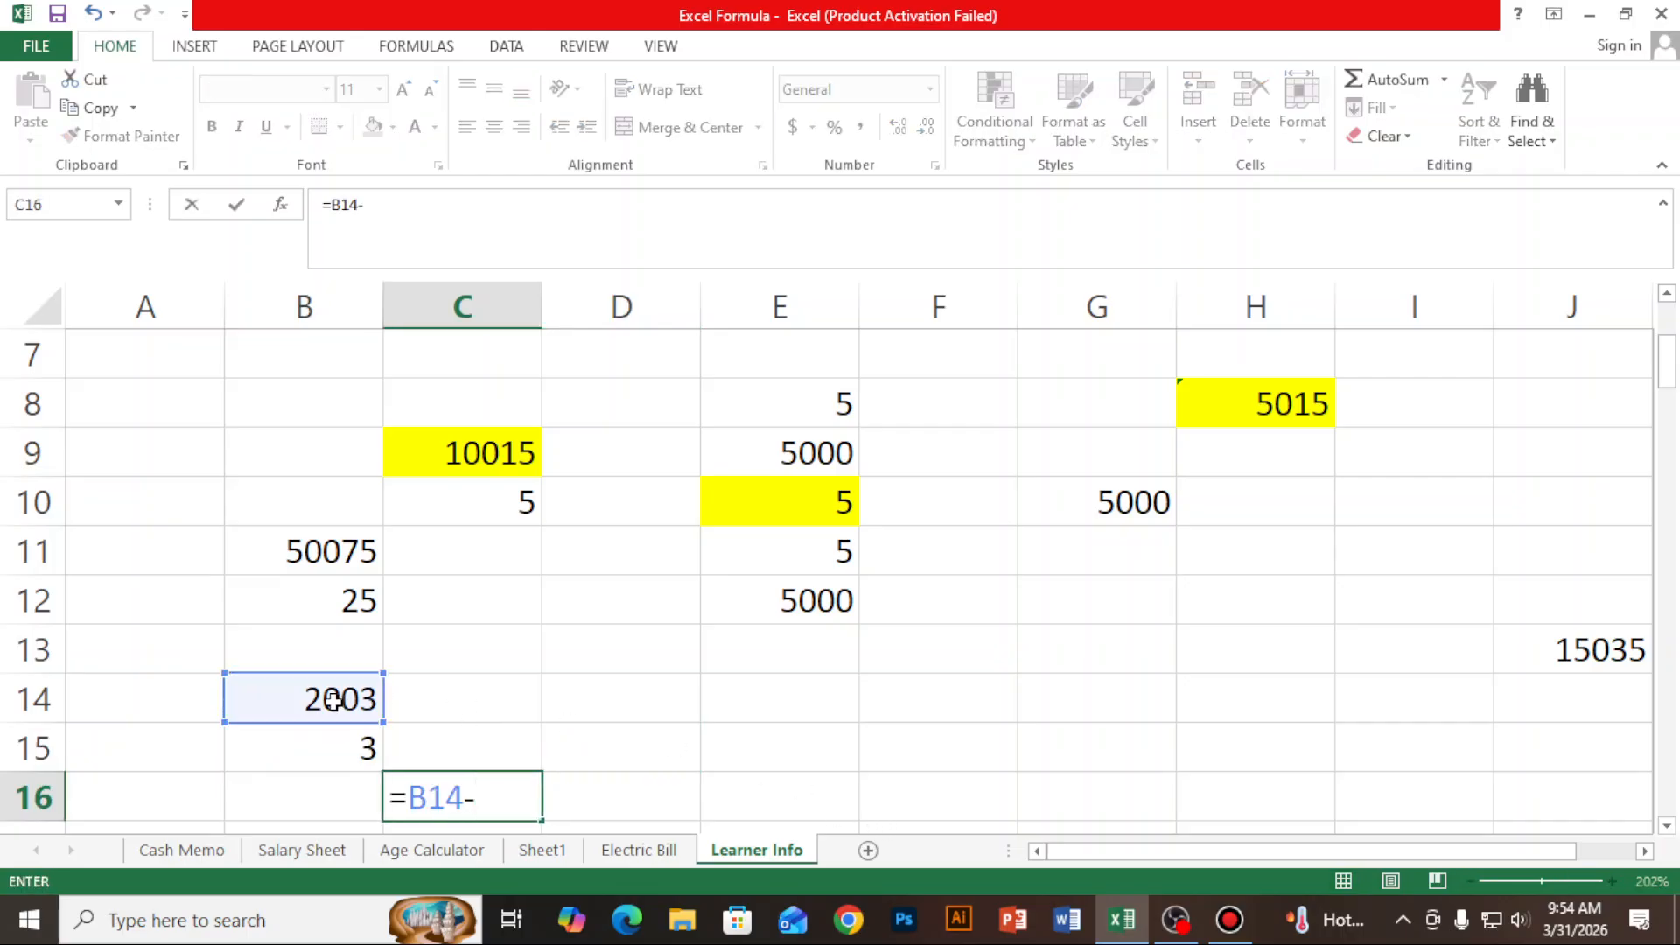
{"action": "left_click", "coordinate": [339, 761]}
{"action": "key", "text": "Return"}
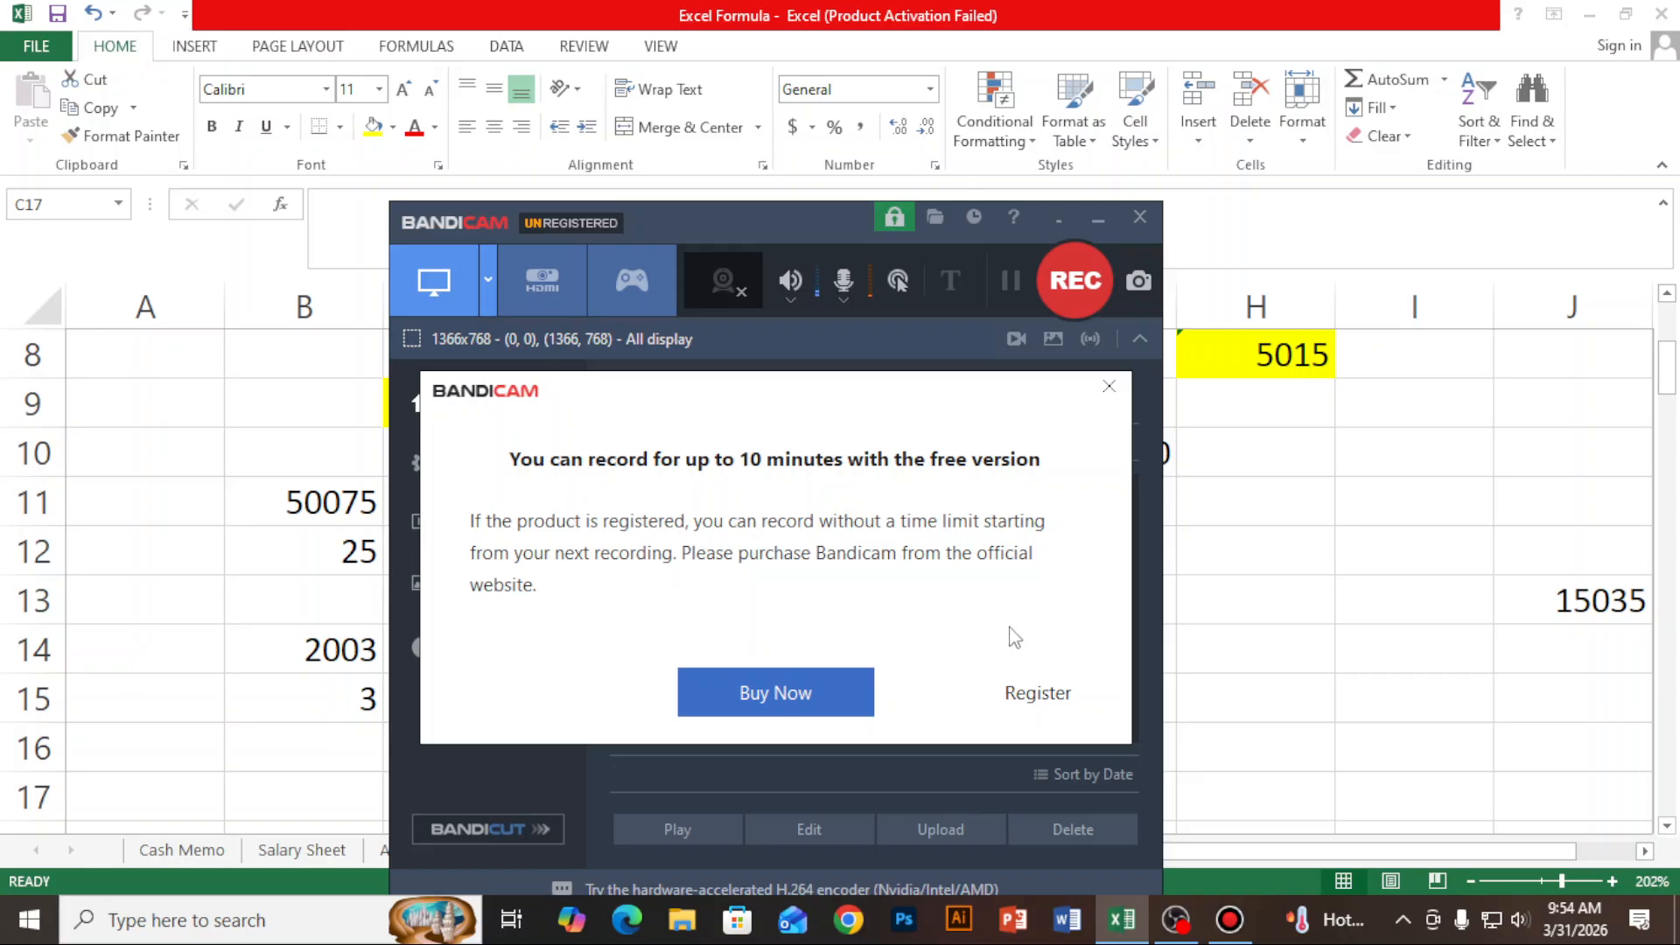
- Dismiss the Bandicam free-version notice and minimize the recorder window to get back to the worksheet
{"action": "left_click", "coordinate": [1108, 386]}
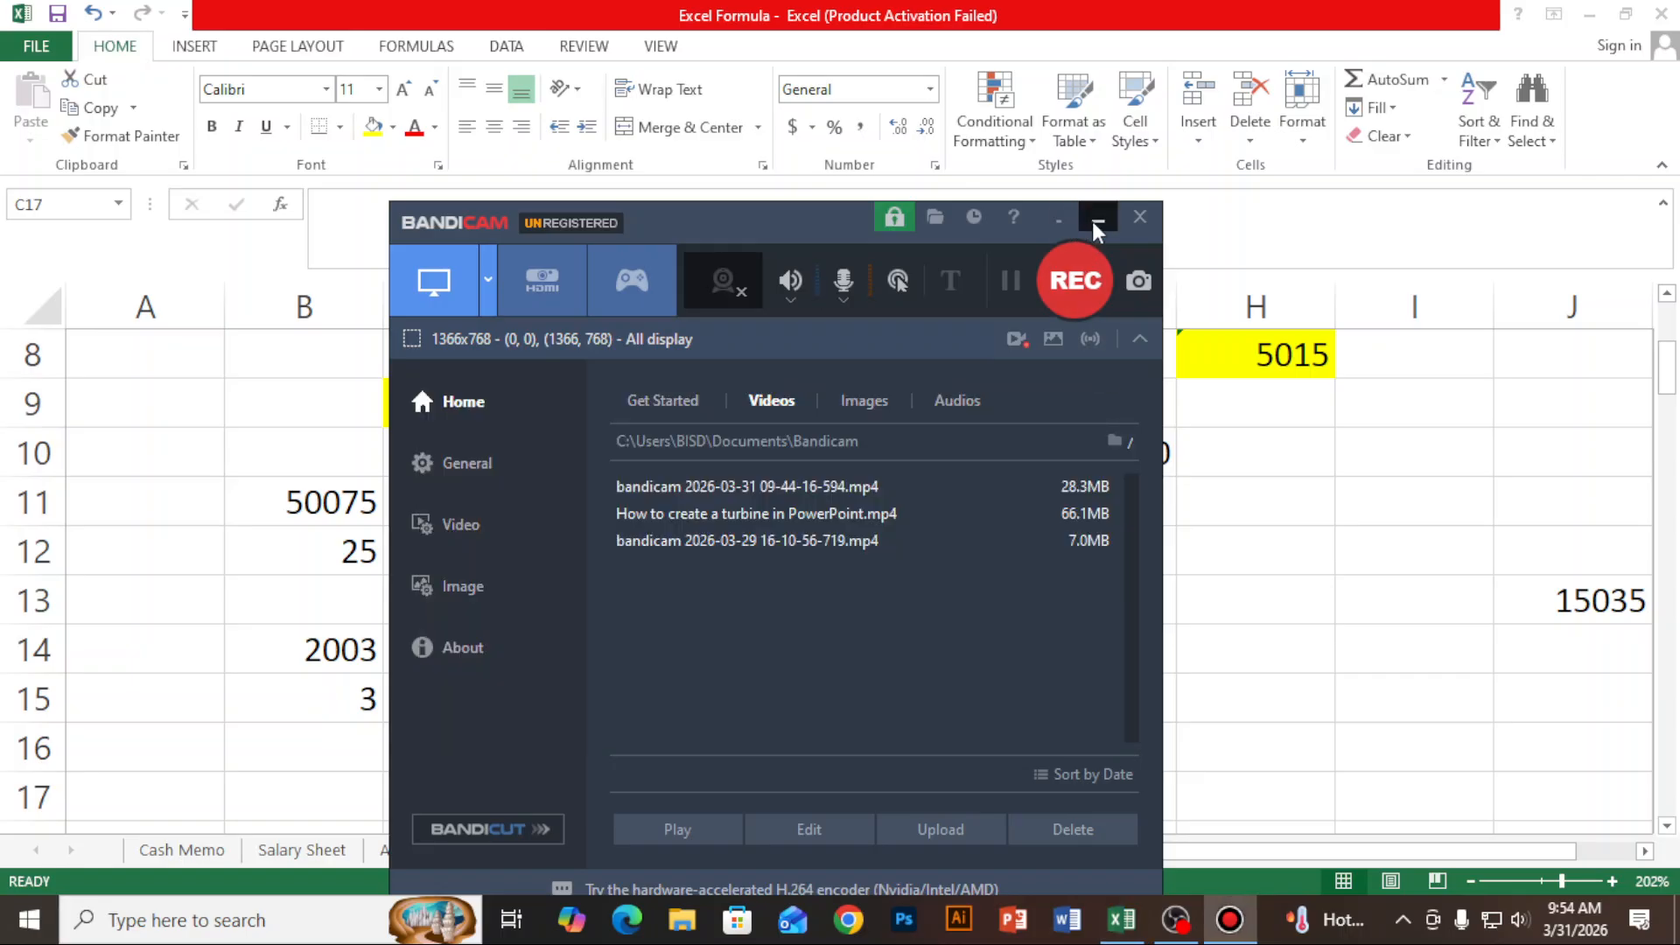
{"action": "left_click", "coordinate": [1099, 219]}
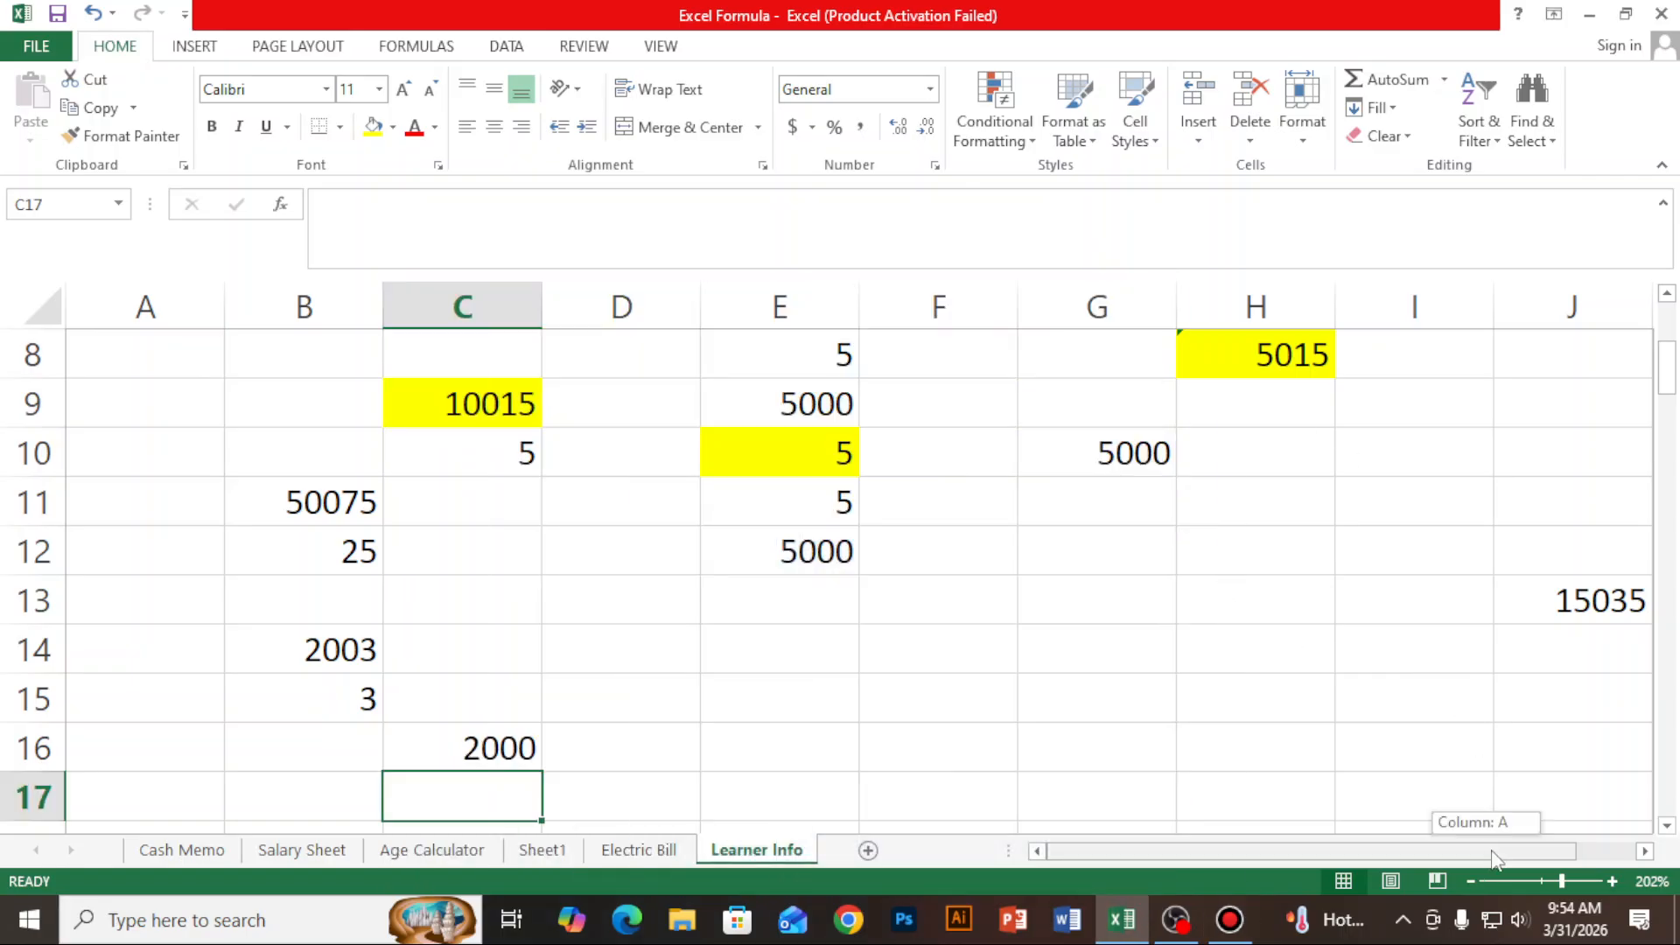
- Inspect the formula in cell J13 and the VAT/TAX column on the Cash Memo sheet, and return to Learner Info
{"action": "scroll", "coordinate": [1466, 710], "scroll_direction": "right", "scroll_amount": 1}
{"action": "left_click", "coordinate": [1458, 595]}
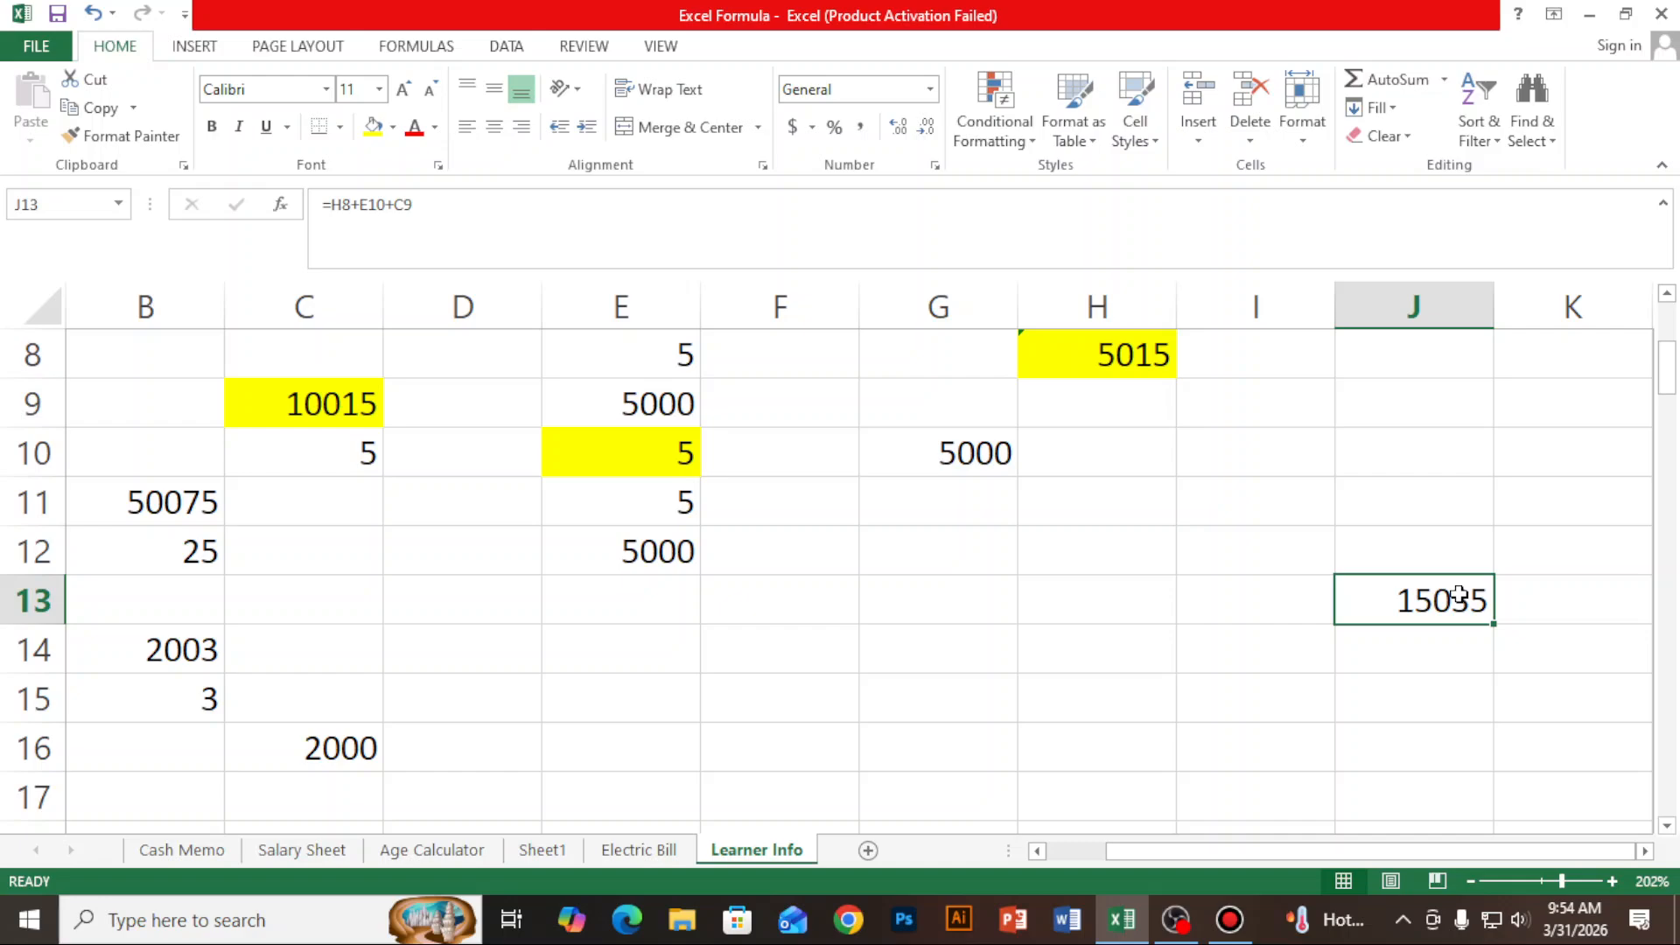
{"action": "left_click", "coordinate": [1293, 697]}
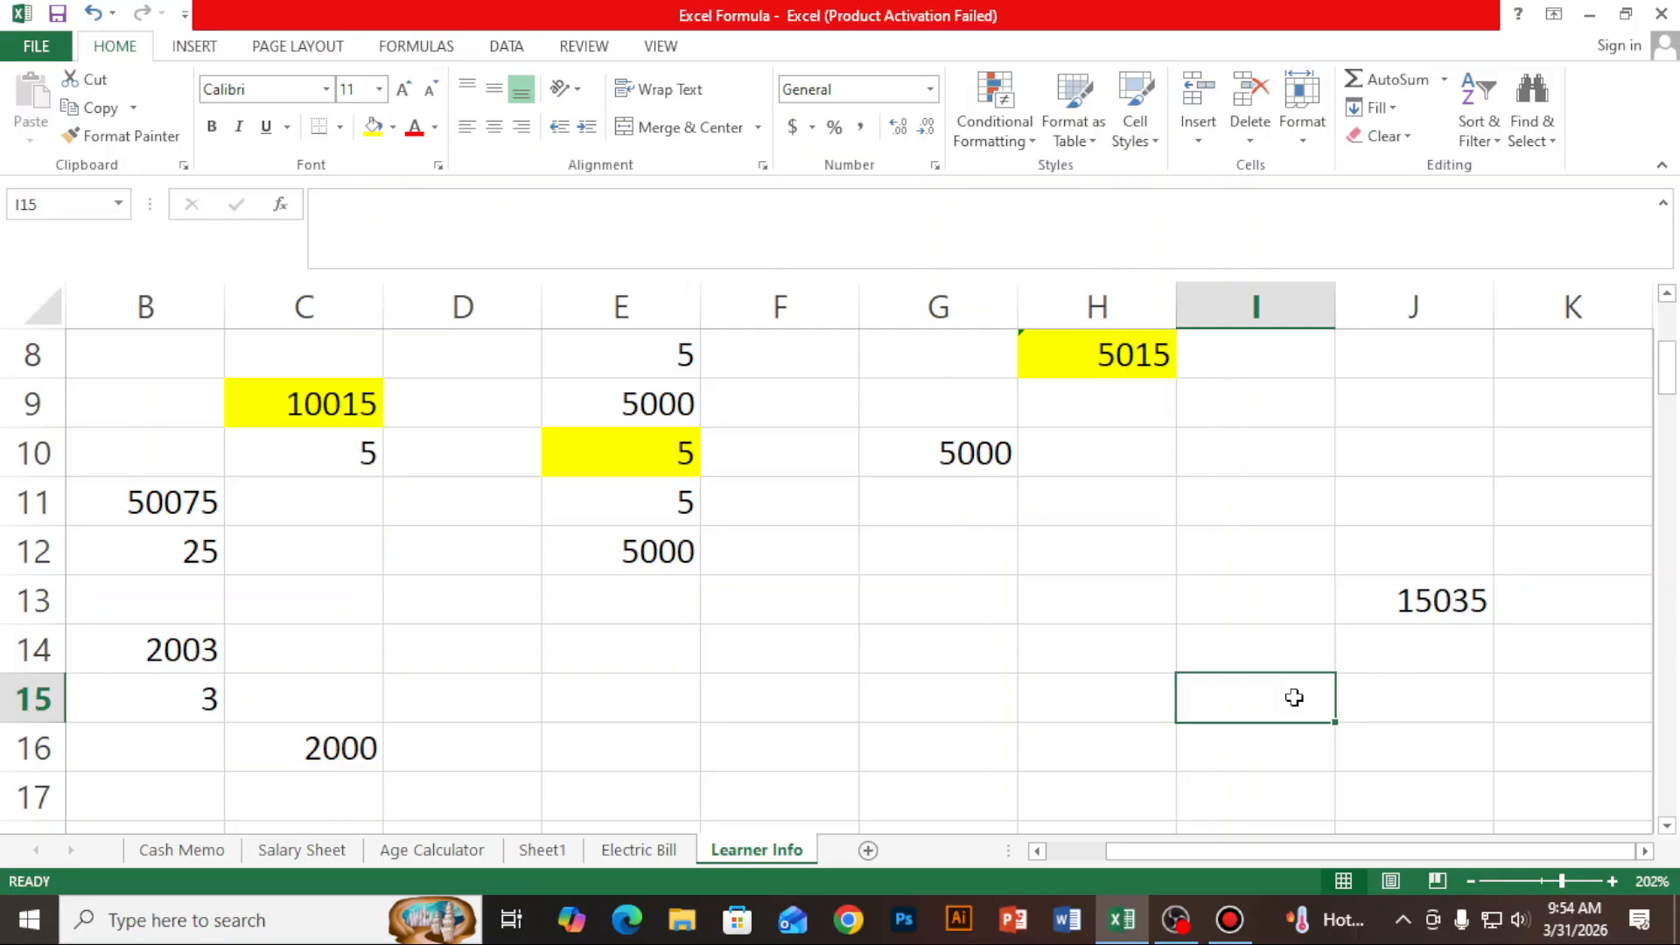
{"action": "scroll", "coordinate": [817, 577], "scroll_direction": "up", "scroll_amount": 1}
{"action": "left_click", "coordinate": [184, 850]}
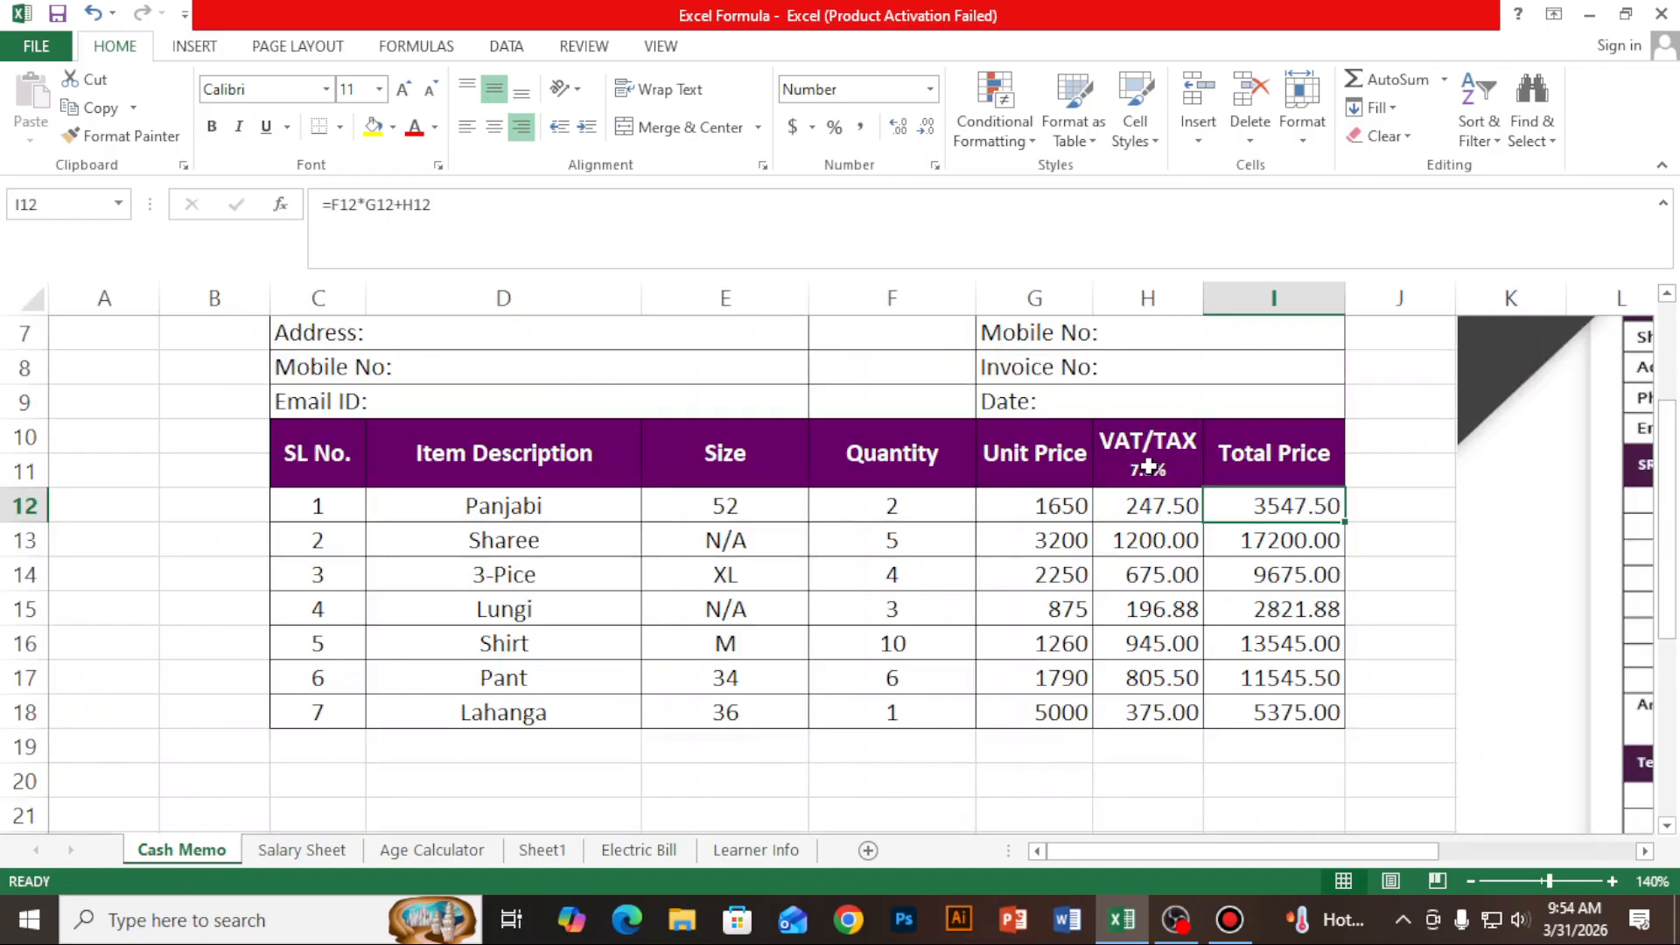
{"action": "left_click", "coordinate": [777, 853]}
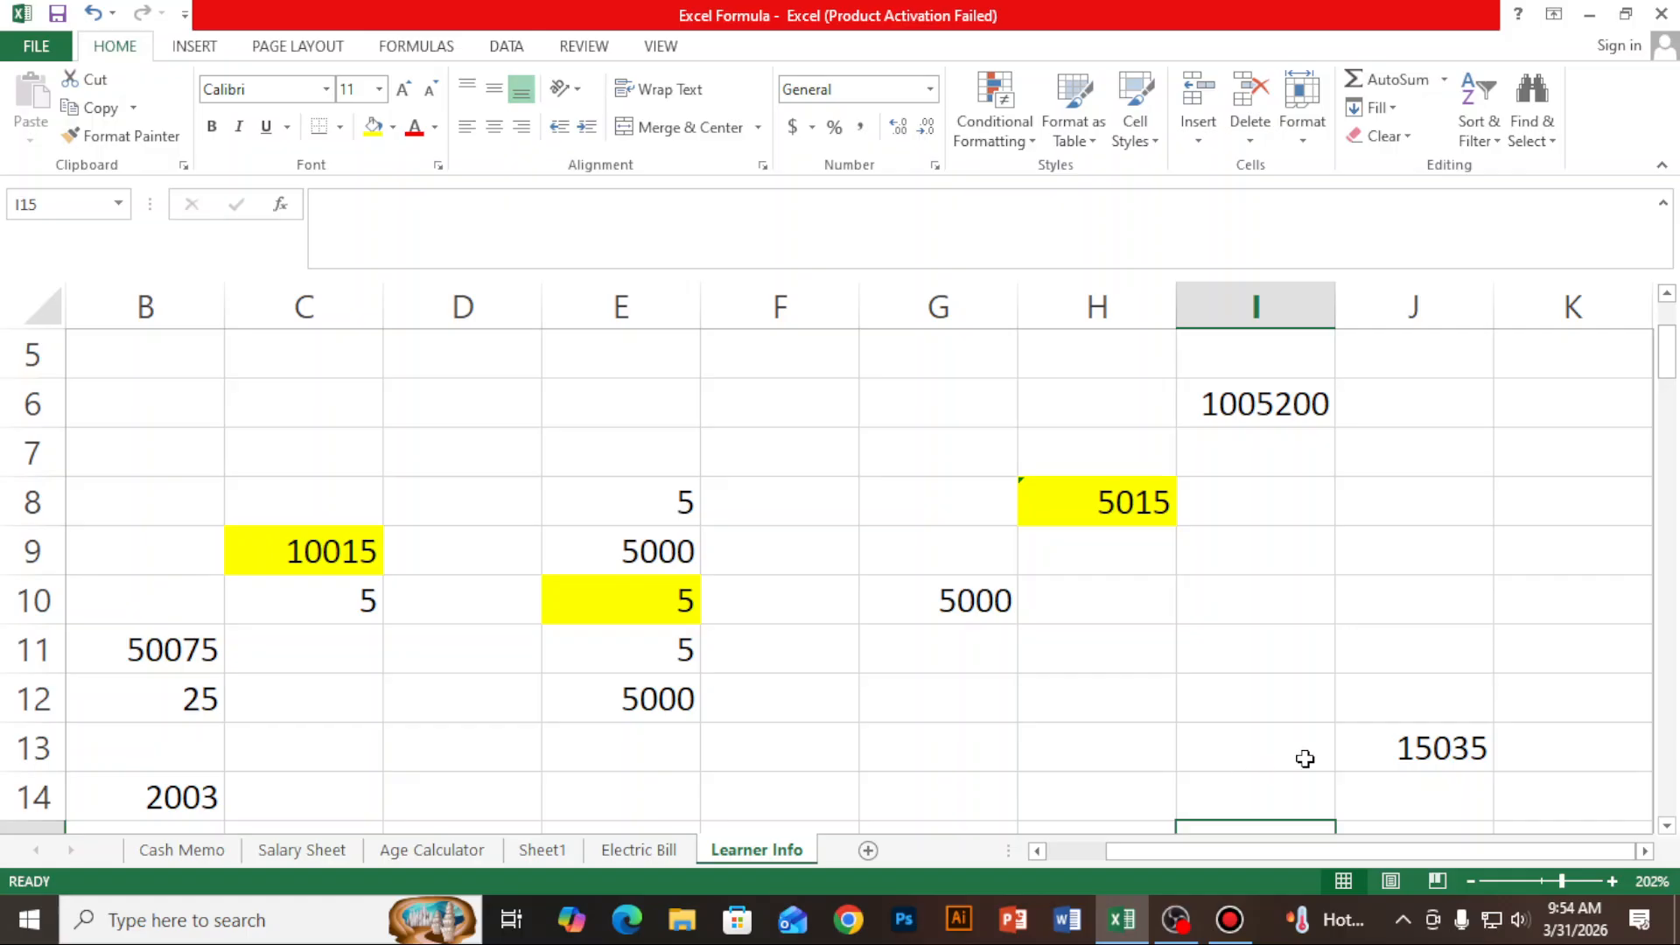
- Enter the percentage 7.5% in cell J12, directly above the total in column J
{"action": "left_click", "coordinate": [1408, 697]}
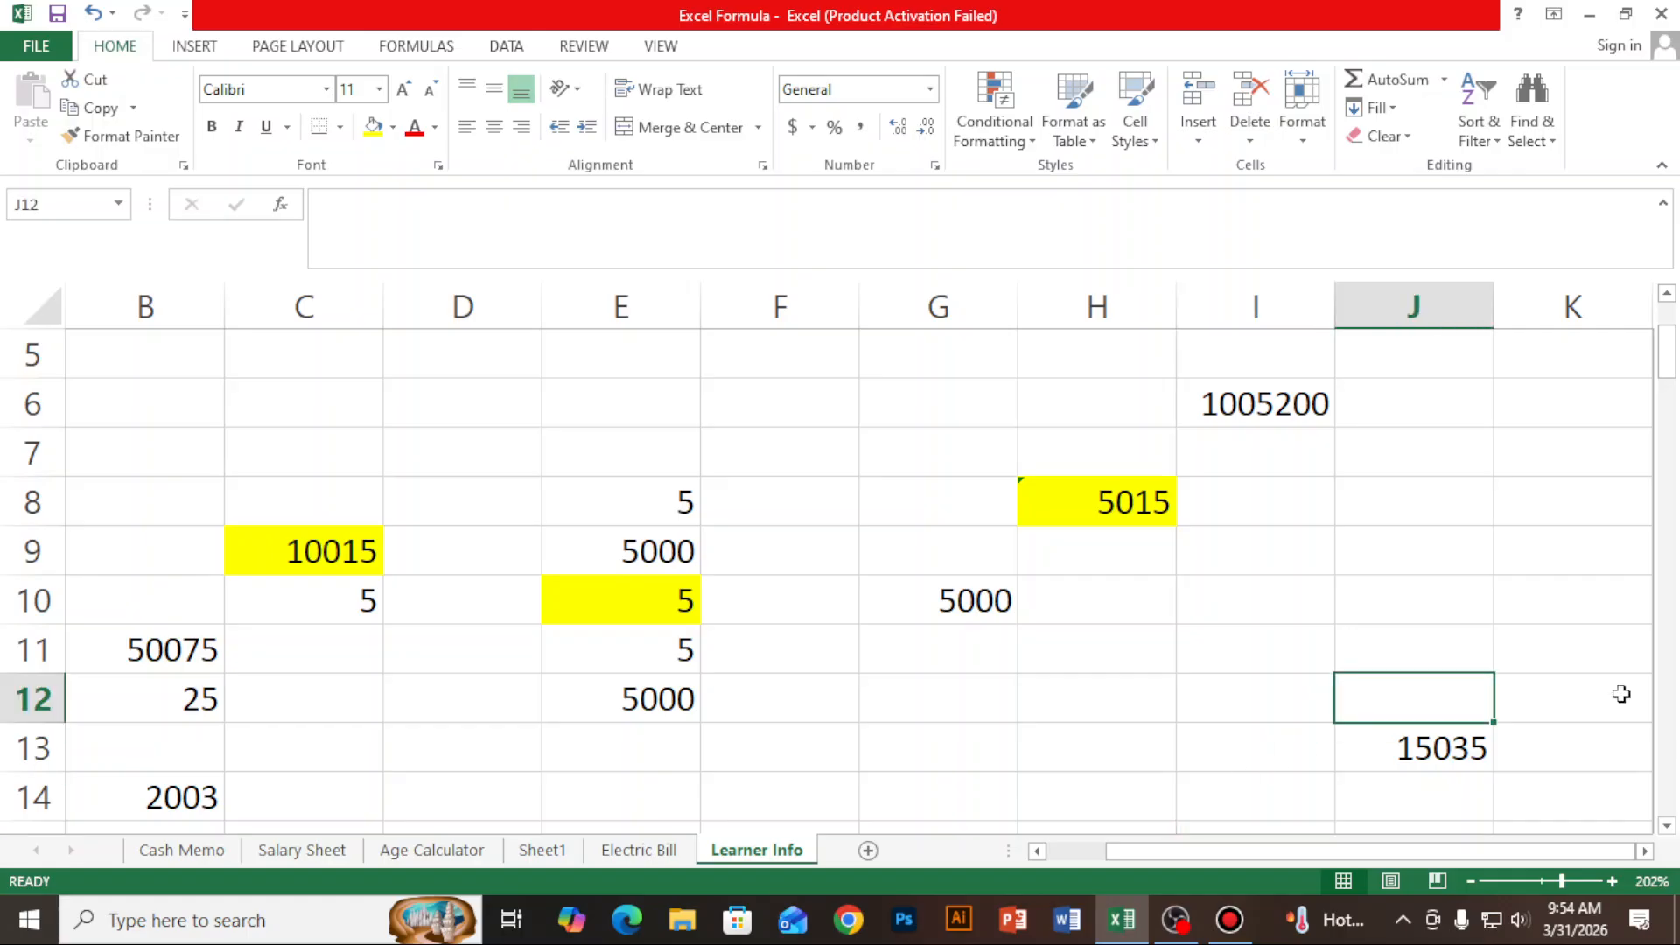
{"action": "type", "text": "7.5"}
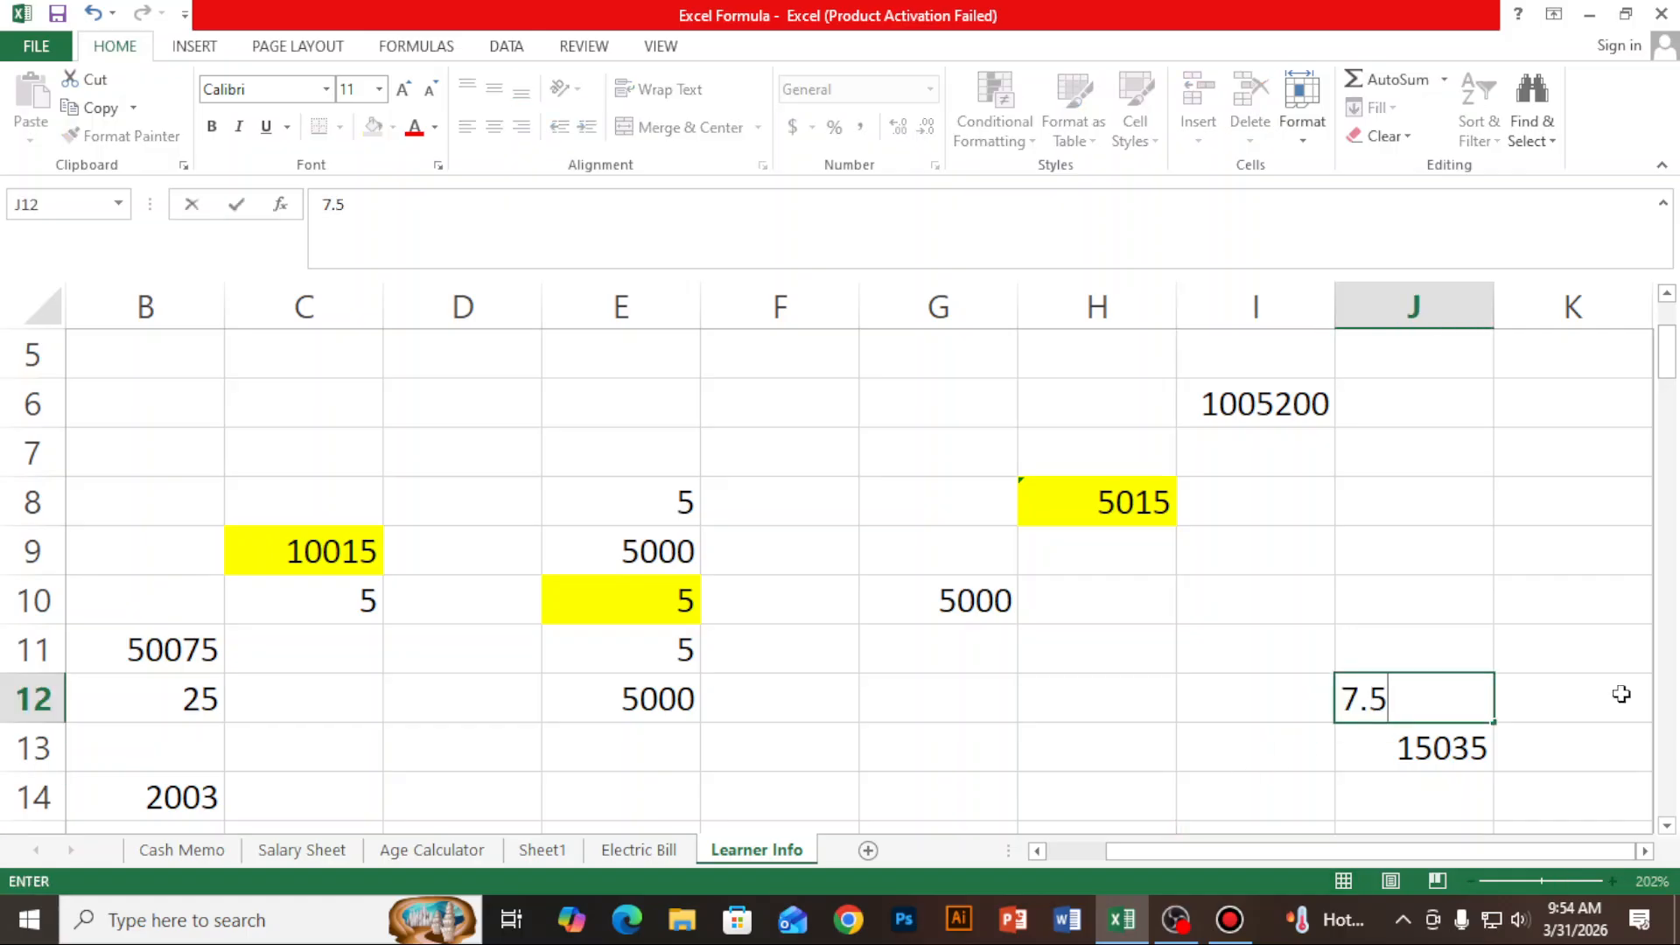
{"action": "type", "text": "%"}
{"action": "left_click", "coordinate": [1621, 694]}
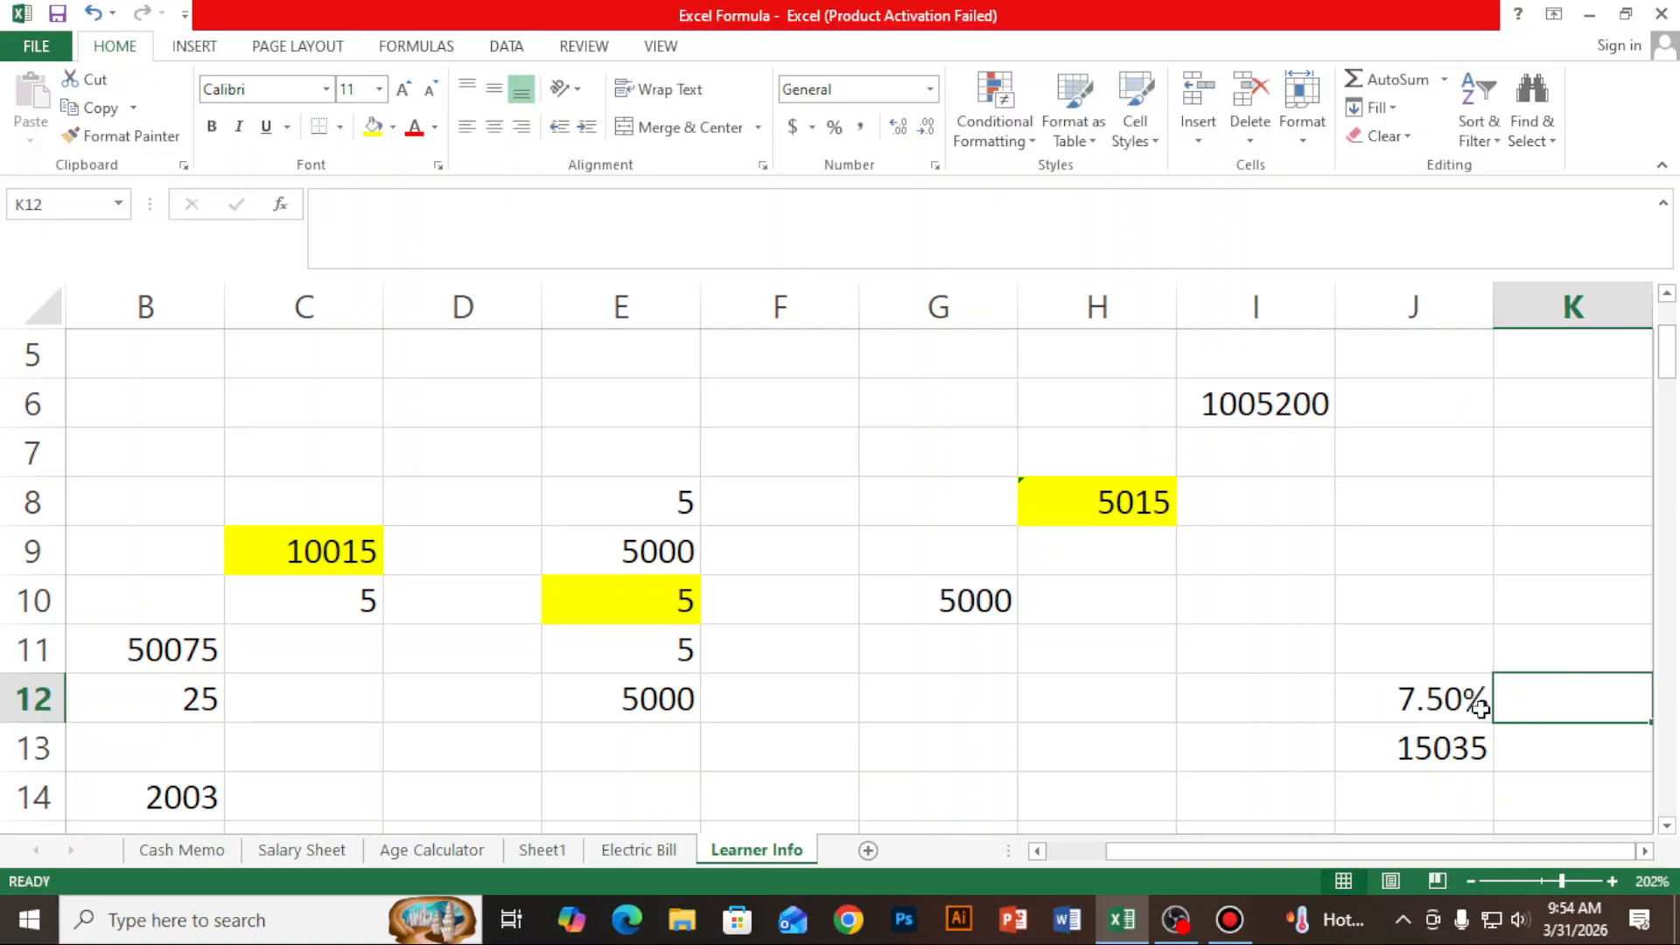
- Enter the formula =J13*7.5% in cell J14 to calculate 7.5 percent of the total above it
{"action": "scroll", "coordinate": [1388, 705], "scroll_direction": "down", "scroll_amount": 2}
{"action": "scroll", "coordinate": [1443, 595], "scroll_direction": "up", "scroll_amount": 1}
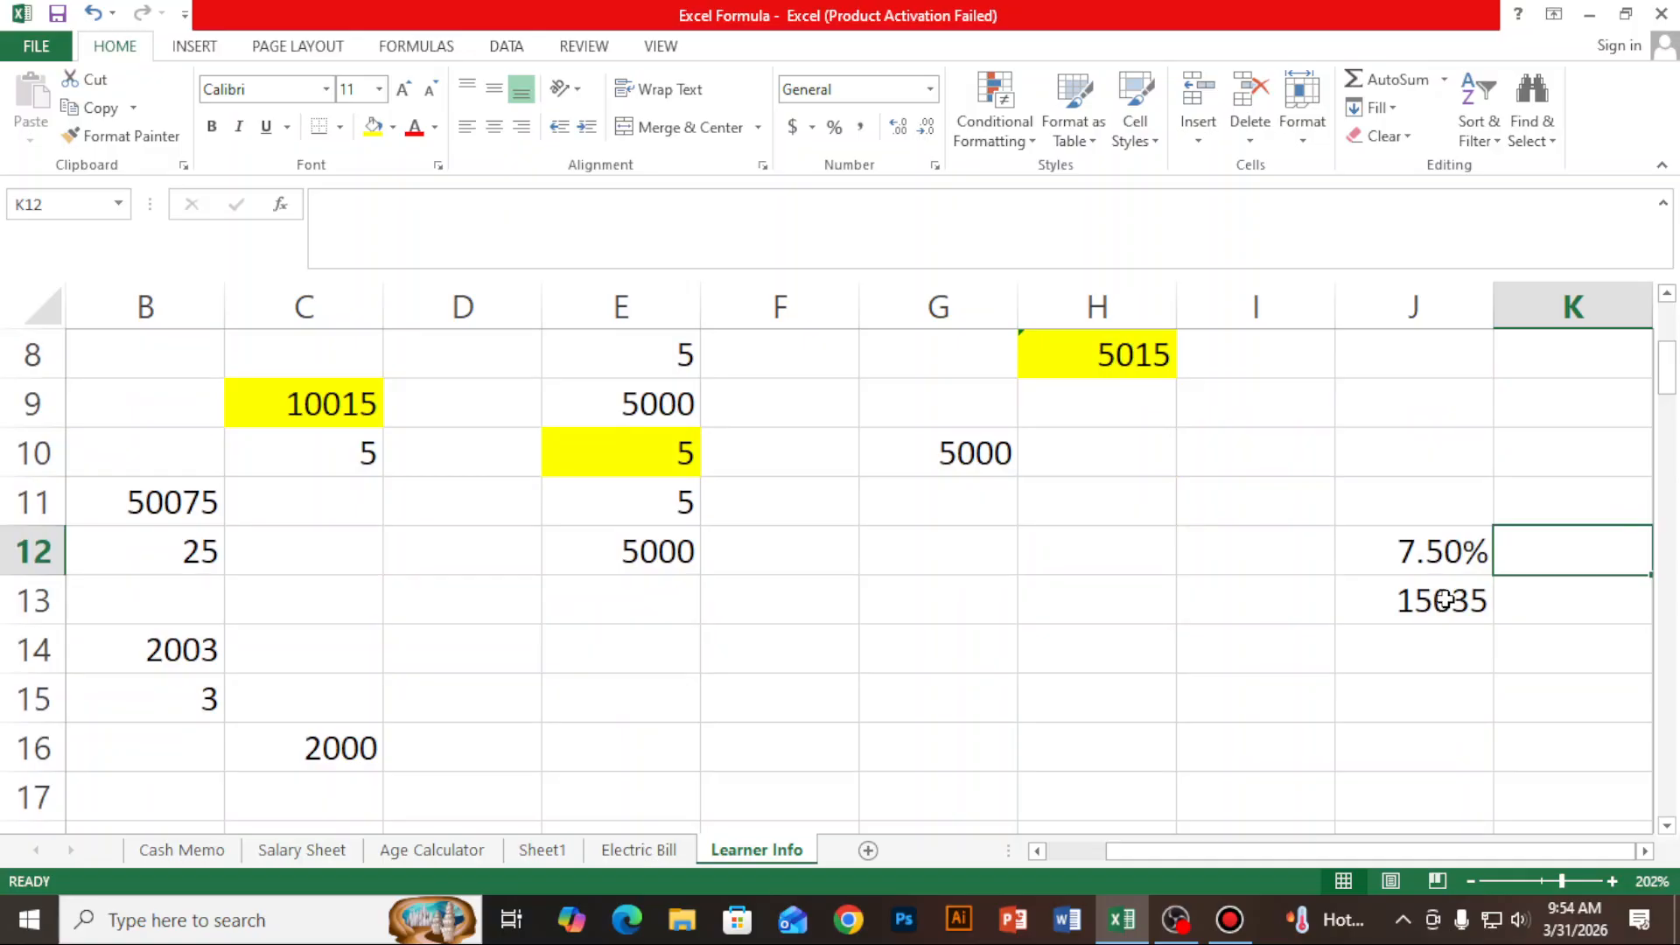
{"action": "left_click", "coordinate": [1406, 668]}
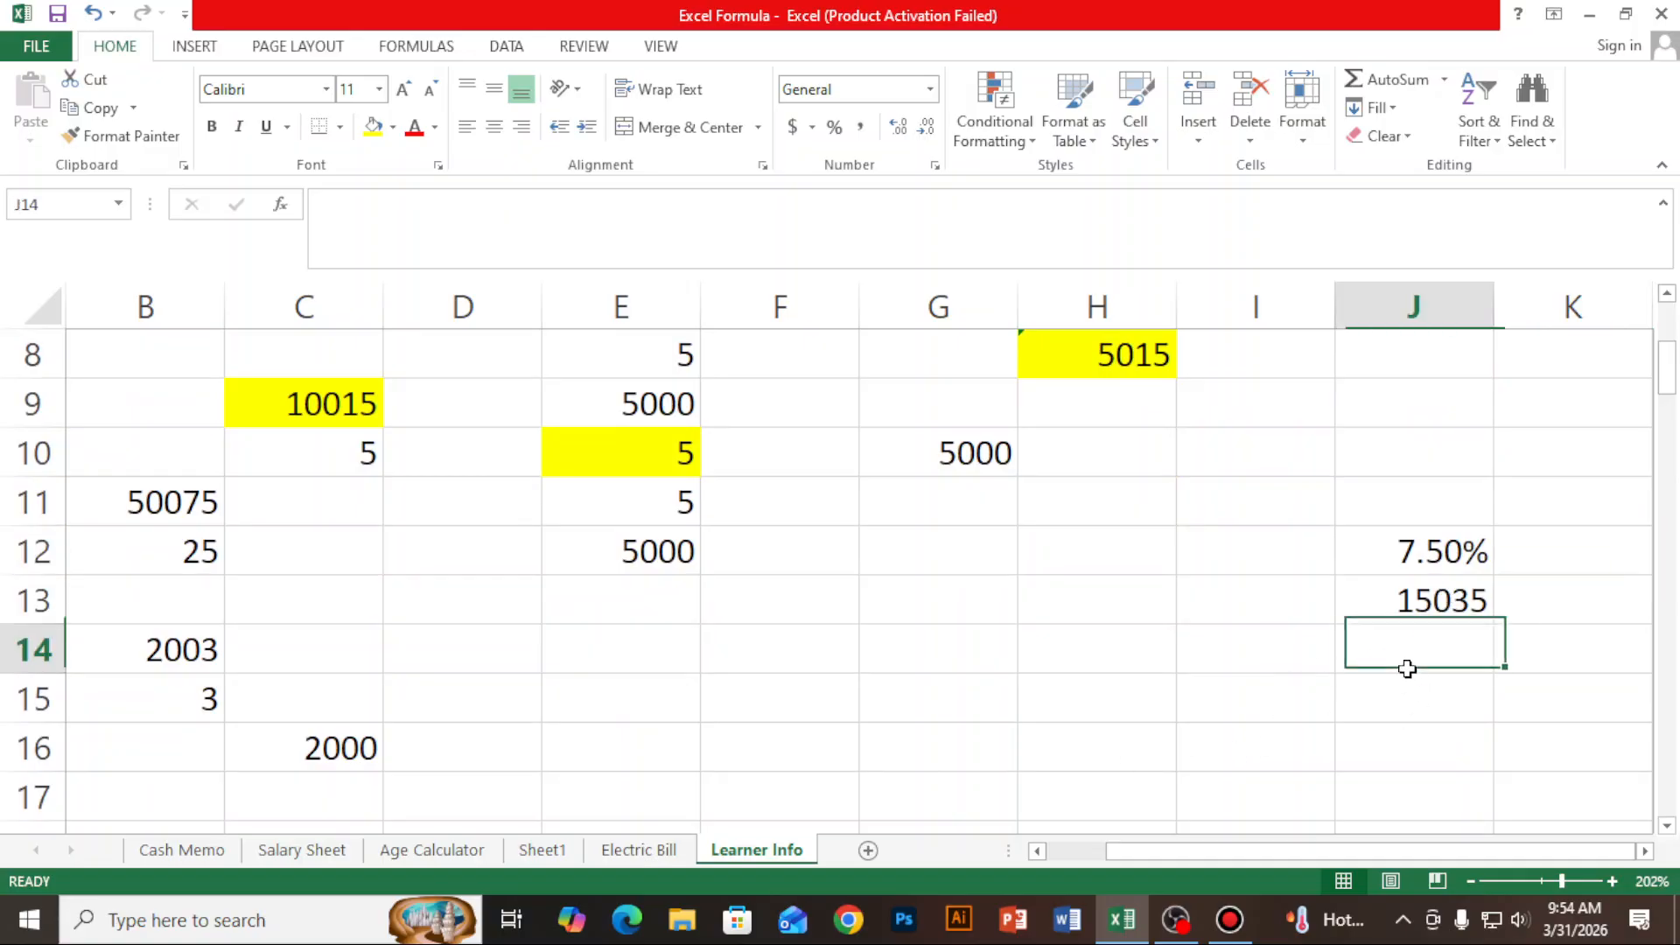
{"action": "type", "text": "="}
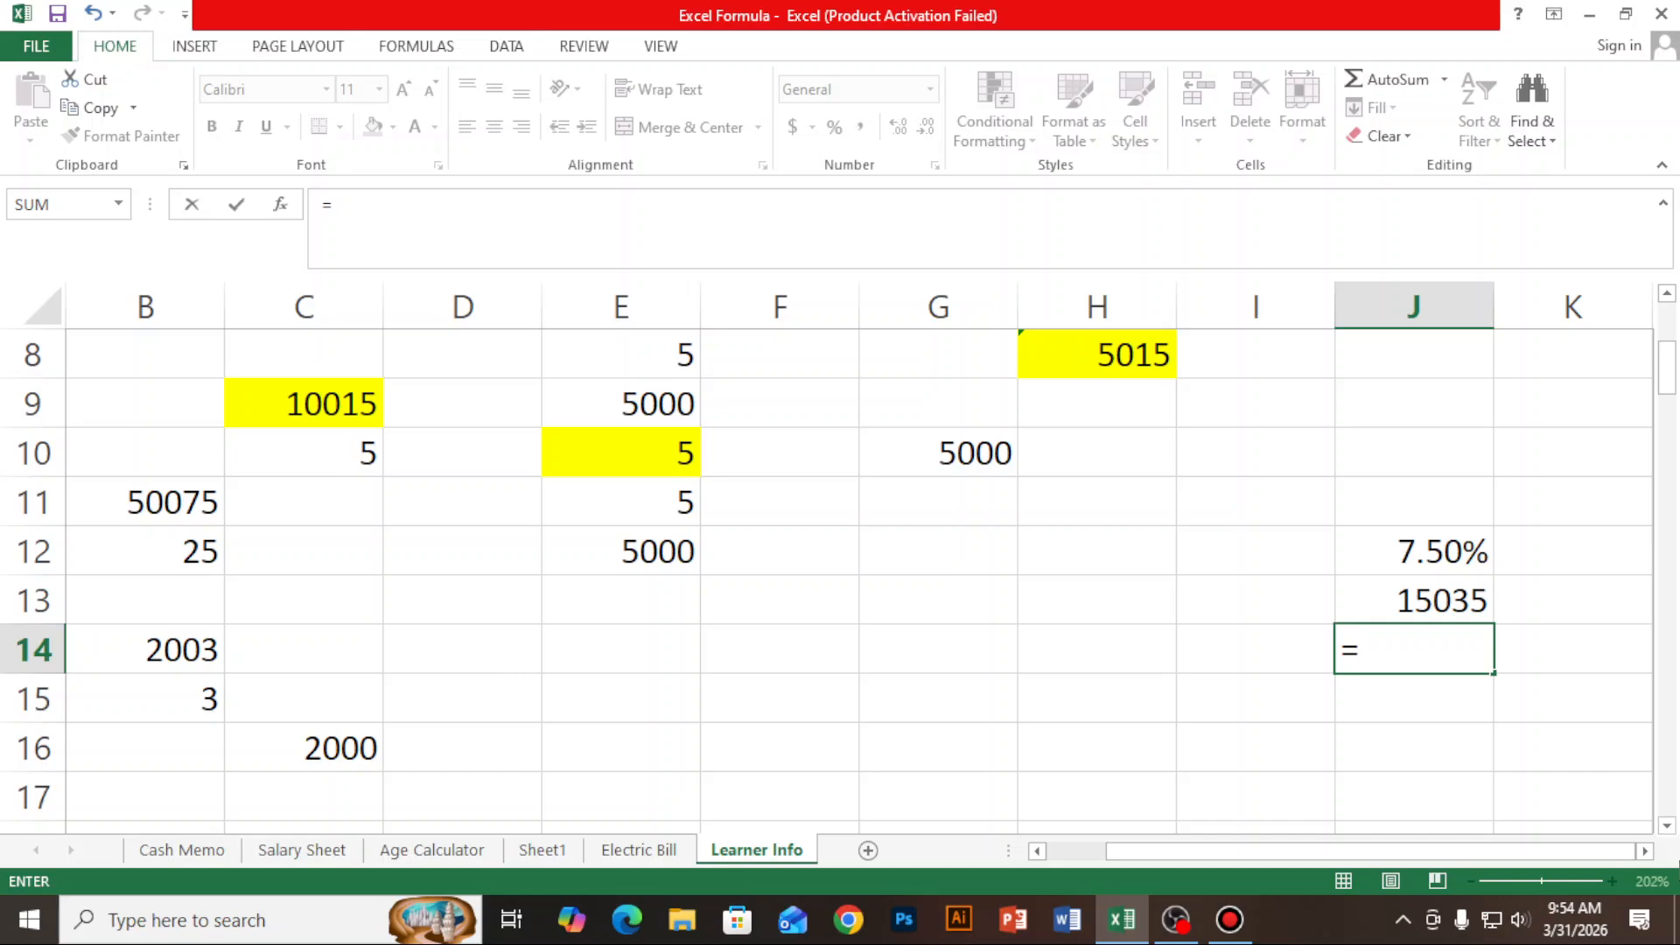
{"action": "left_click", "coordinate": [1445, 598]}
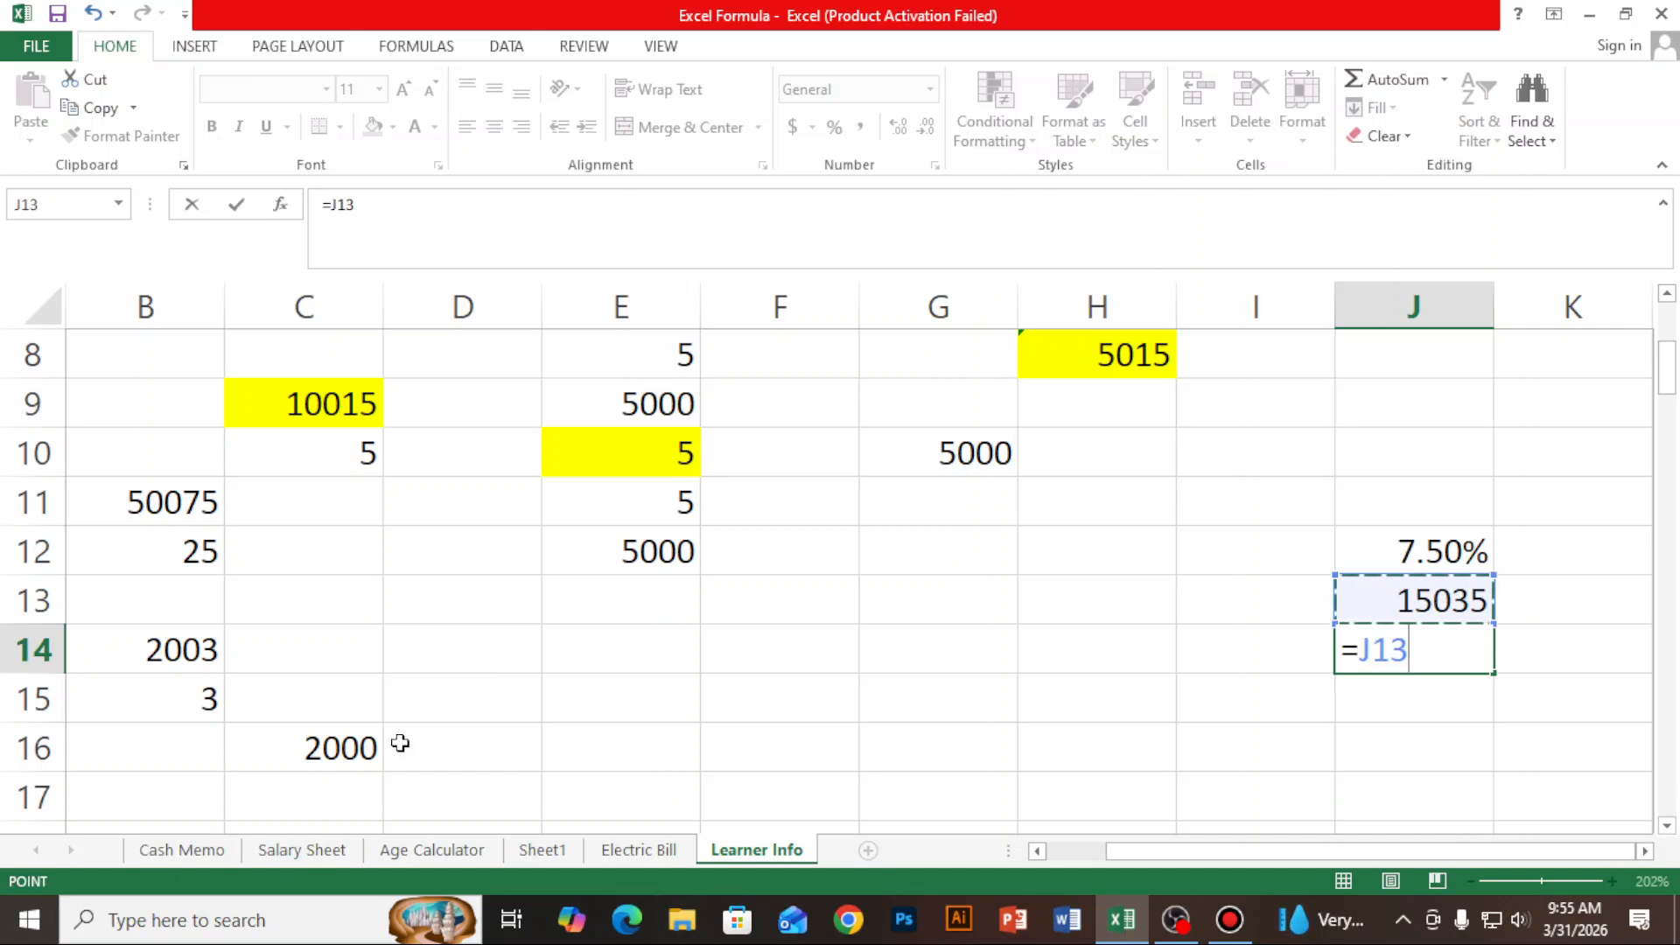
{"action": "type", "text": "*7.5"}
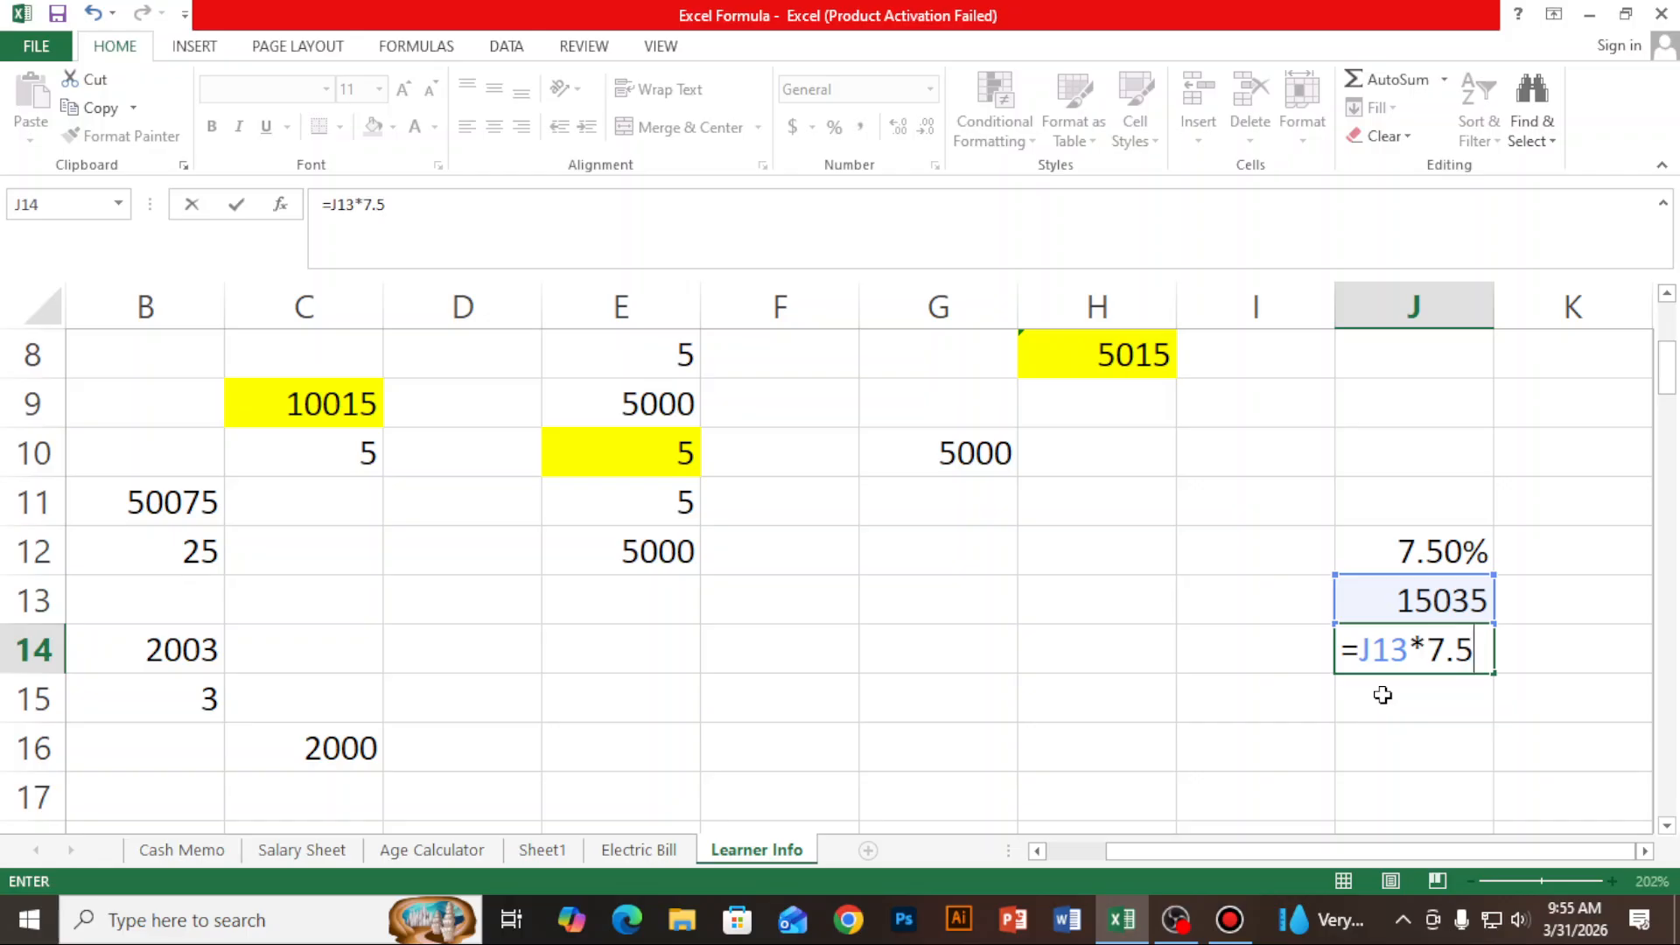
{"action": "type", "text": "%"}
{"action": "key", "text": "Return"}
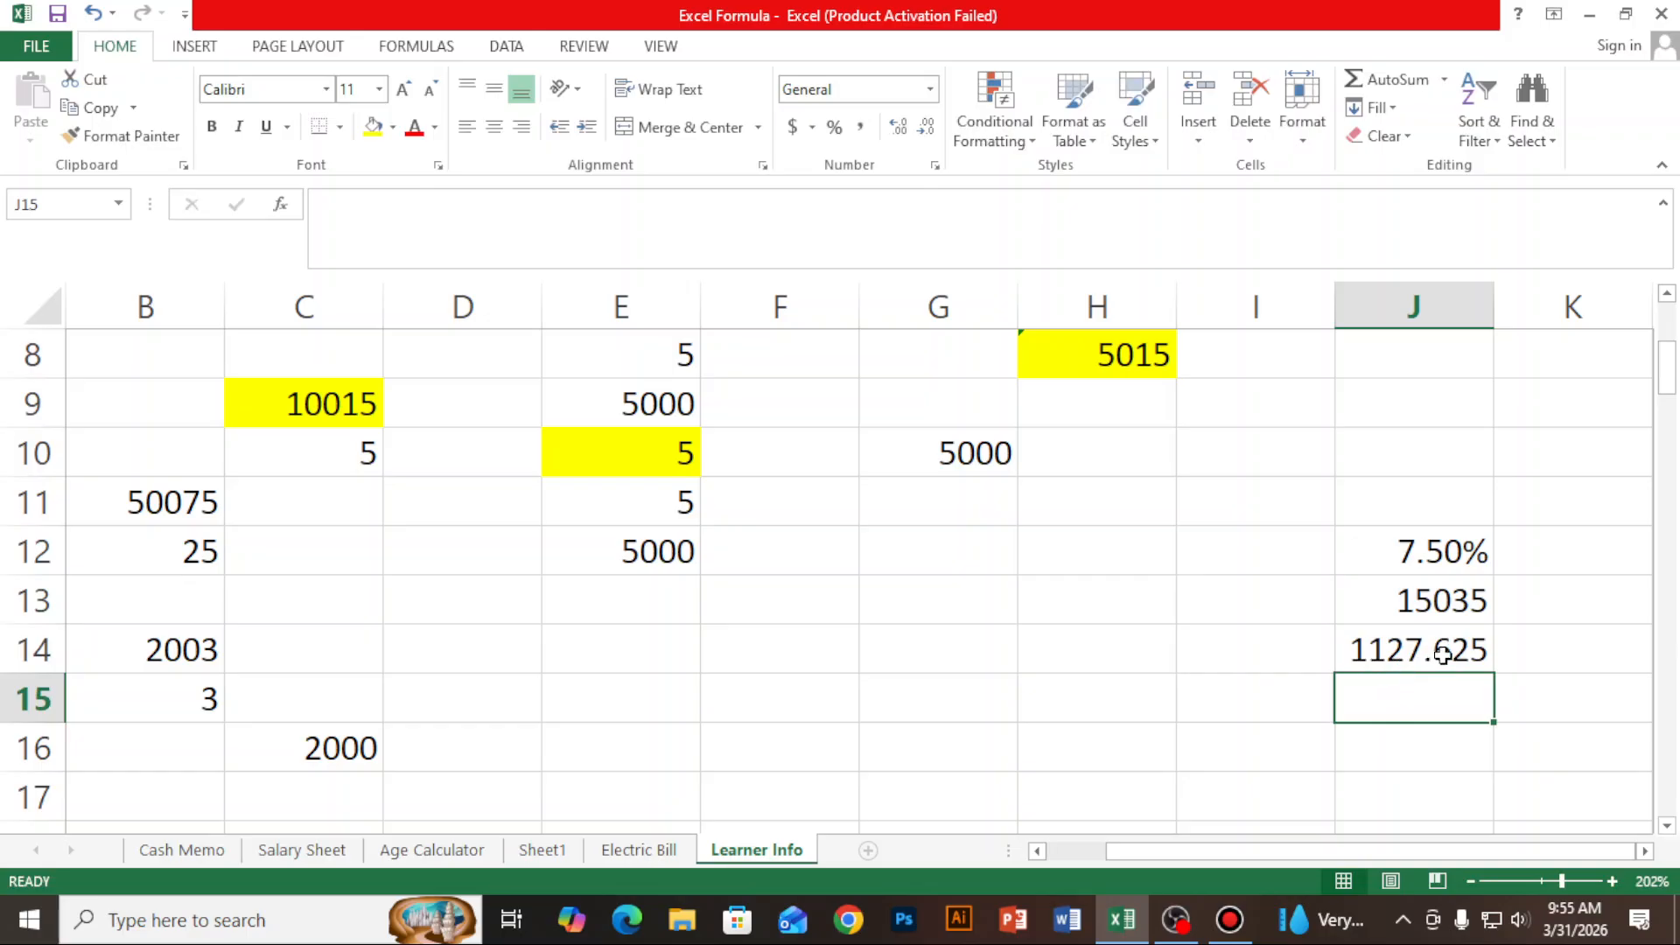
- Reduce the number format of cell J14 to zero decimal places and bring it back to two decimal places
{"action": "left_click", "coordinate": [1475, 650]}
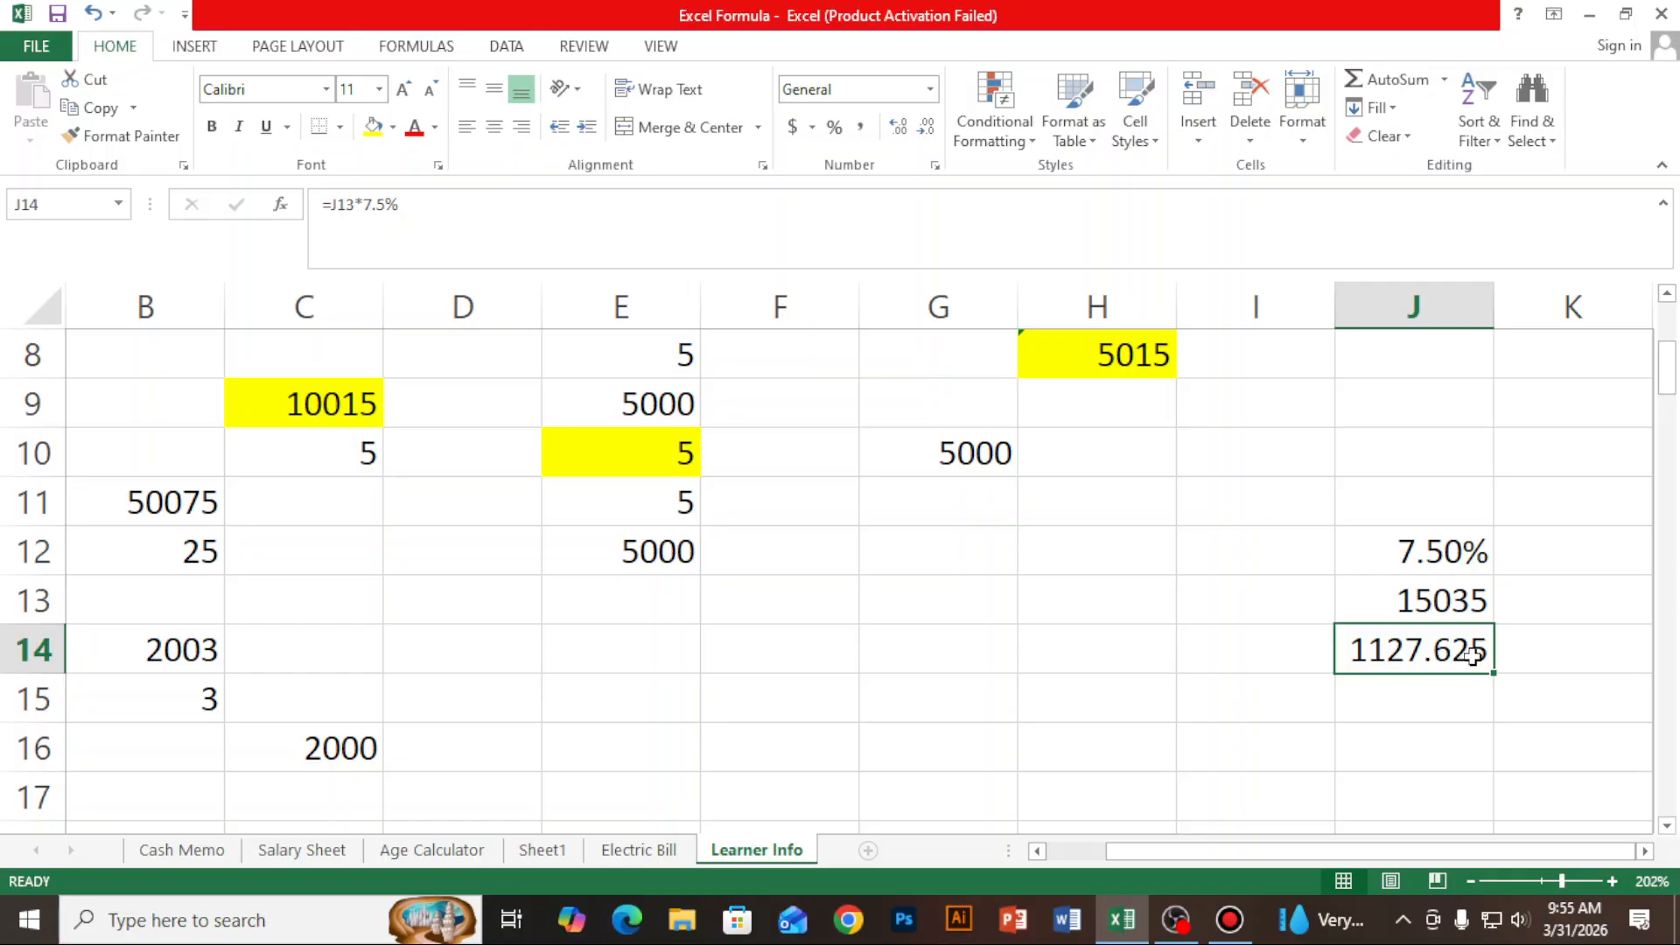
{"action": "left_click", "coordinate": [930, 133]}
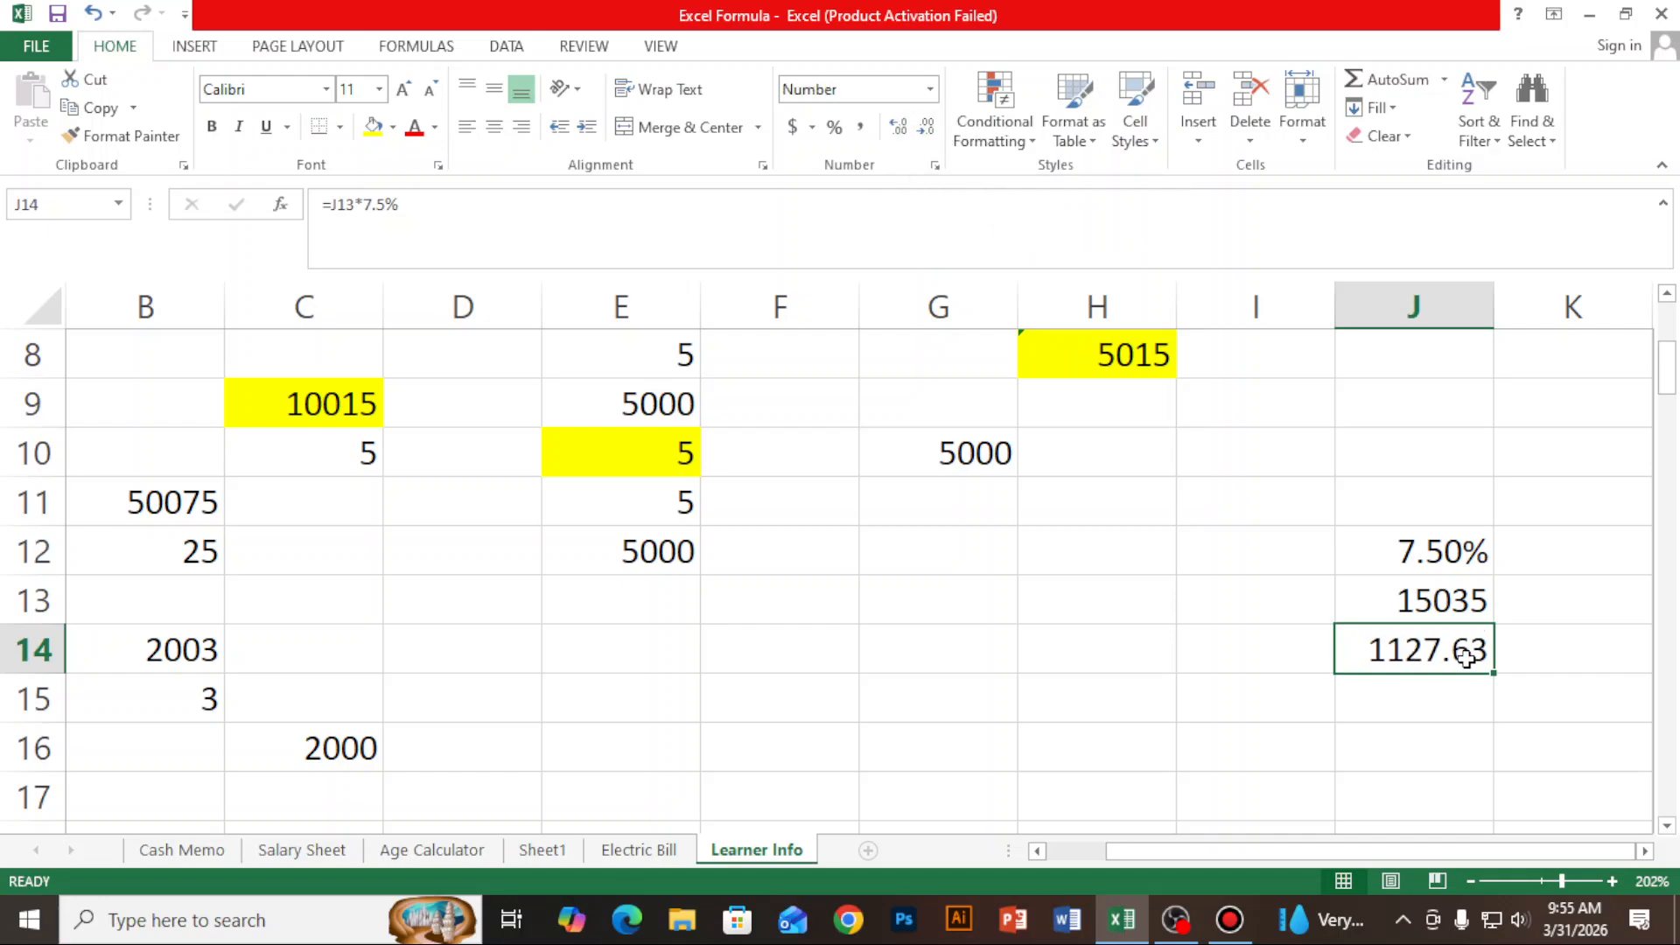
{"action": "left_click", "coordinate": [929, 131]}
{"action": "left_click", "coordinate": [929, 131]}
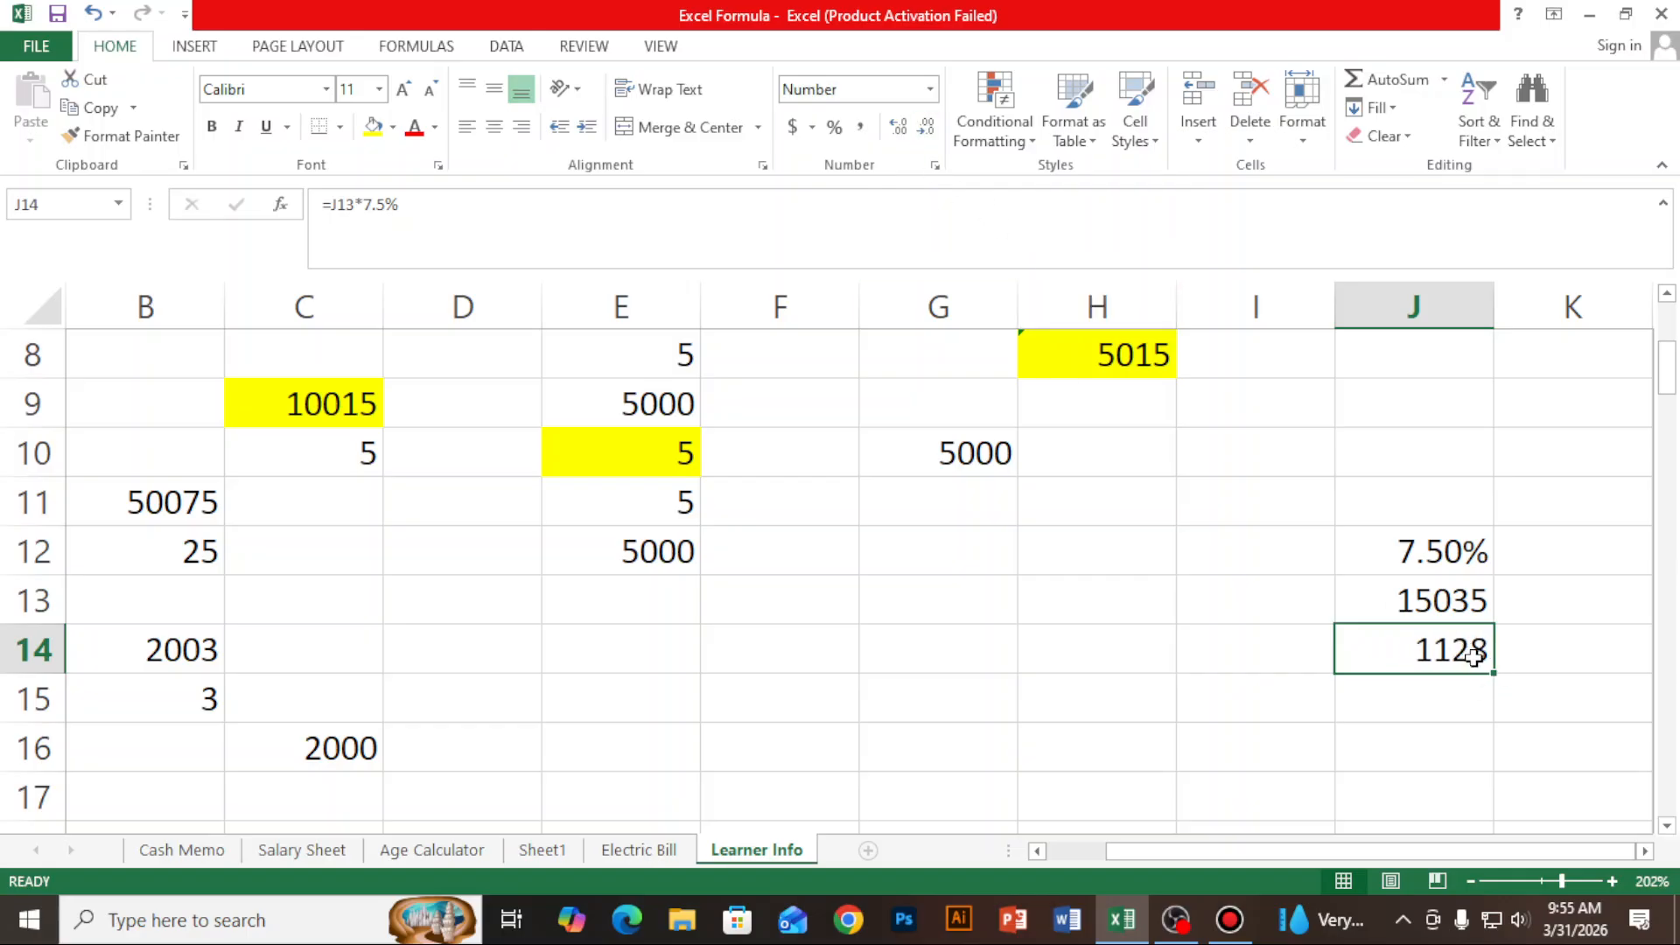
{"action": "left_click", "coordinate": [899, 131]}
{"action": "left_click", "coordinate": [898, 129]}
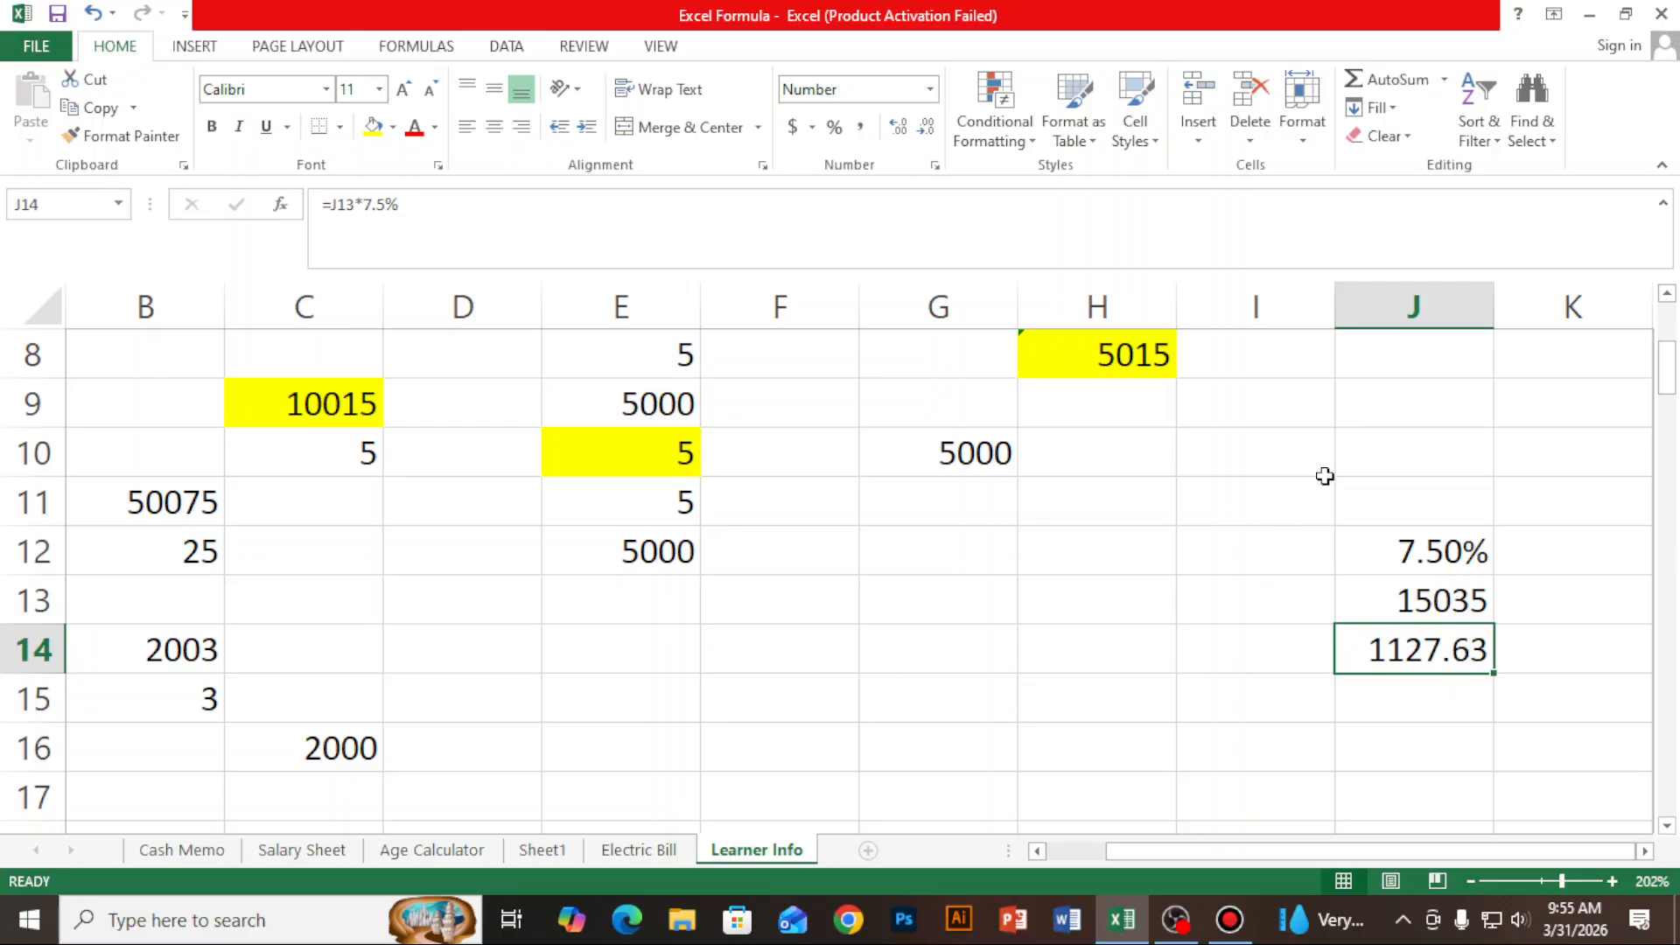
- Switch to the Cash Memo worksheet
{"action": "left_click_drag", "start_coordinate": [1286, 444], "coordinate": [1452, 734]}
{"action": "left_click", "coordinate": [166, 851]}
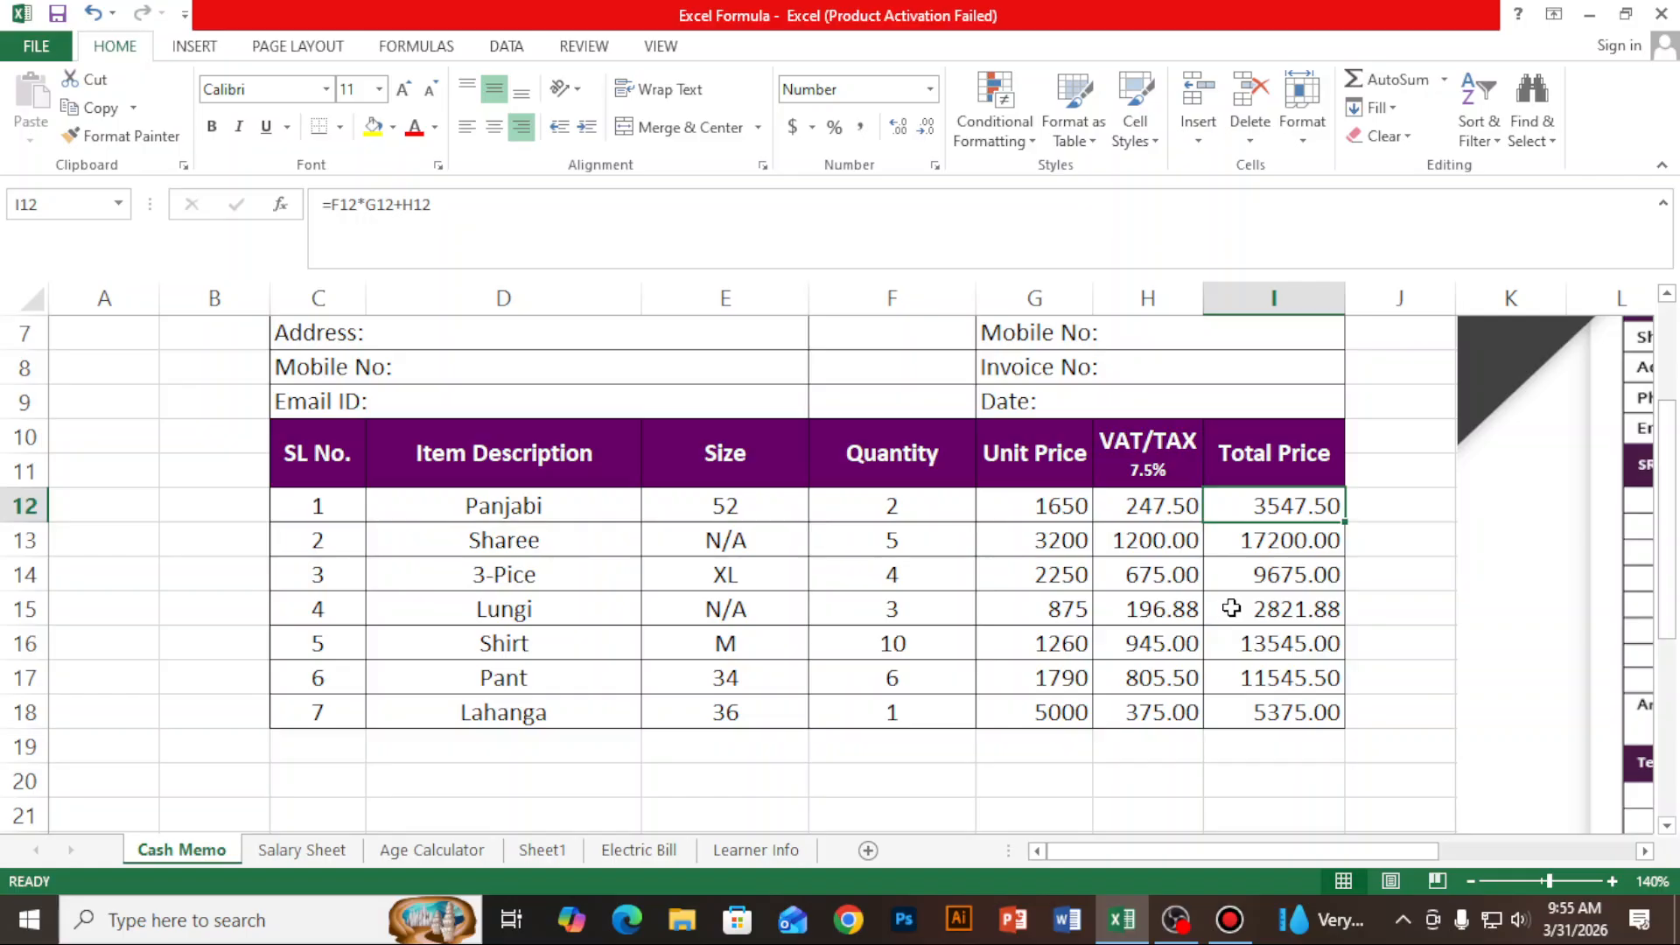
{"action": "left_click_drag", "start_coordinate": [1031, 500], "coordinate": [1325, 723]}
{"action": "key", "text": "Delete"}
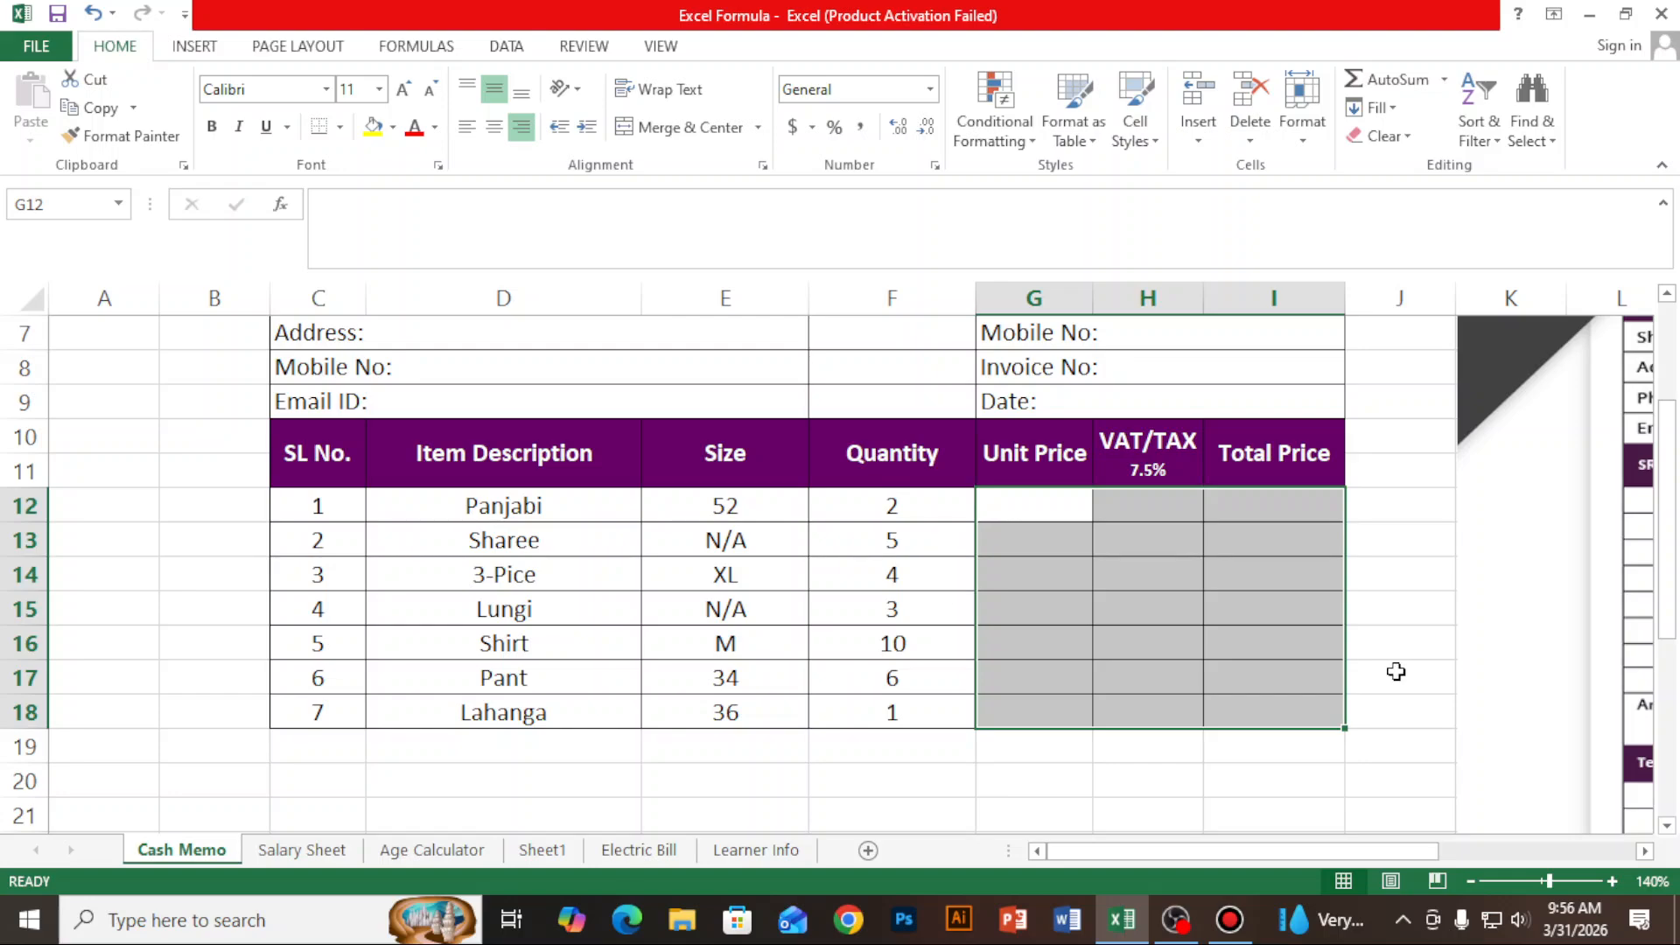
{"action": "key", "text": "ctrl+z"}
- Clear the VAT/TAX and Total Price values of all items in range H12:I18, keeping the unit prices
{"action": "left_click", "coordinate": [1128, 502]}
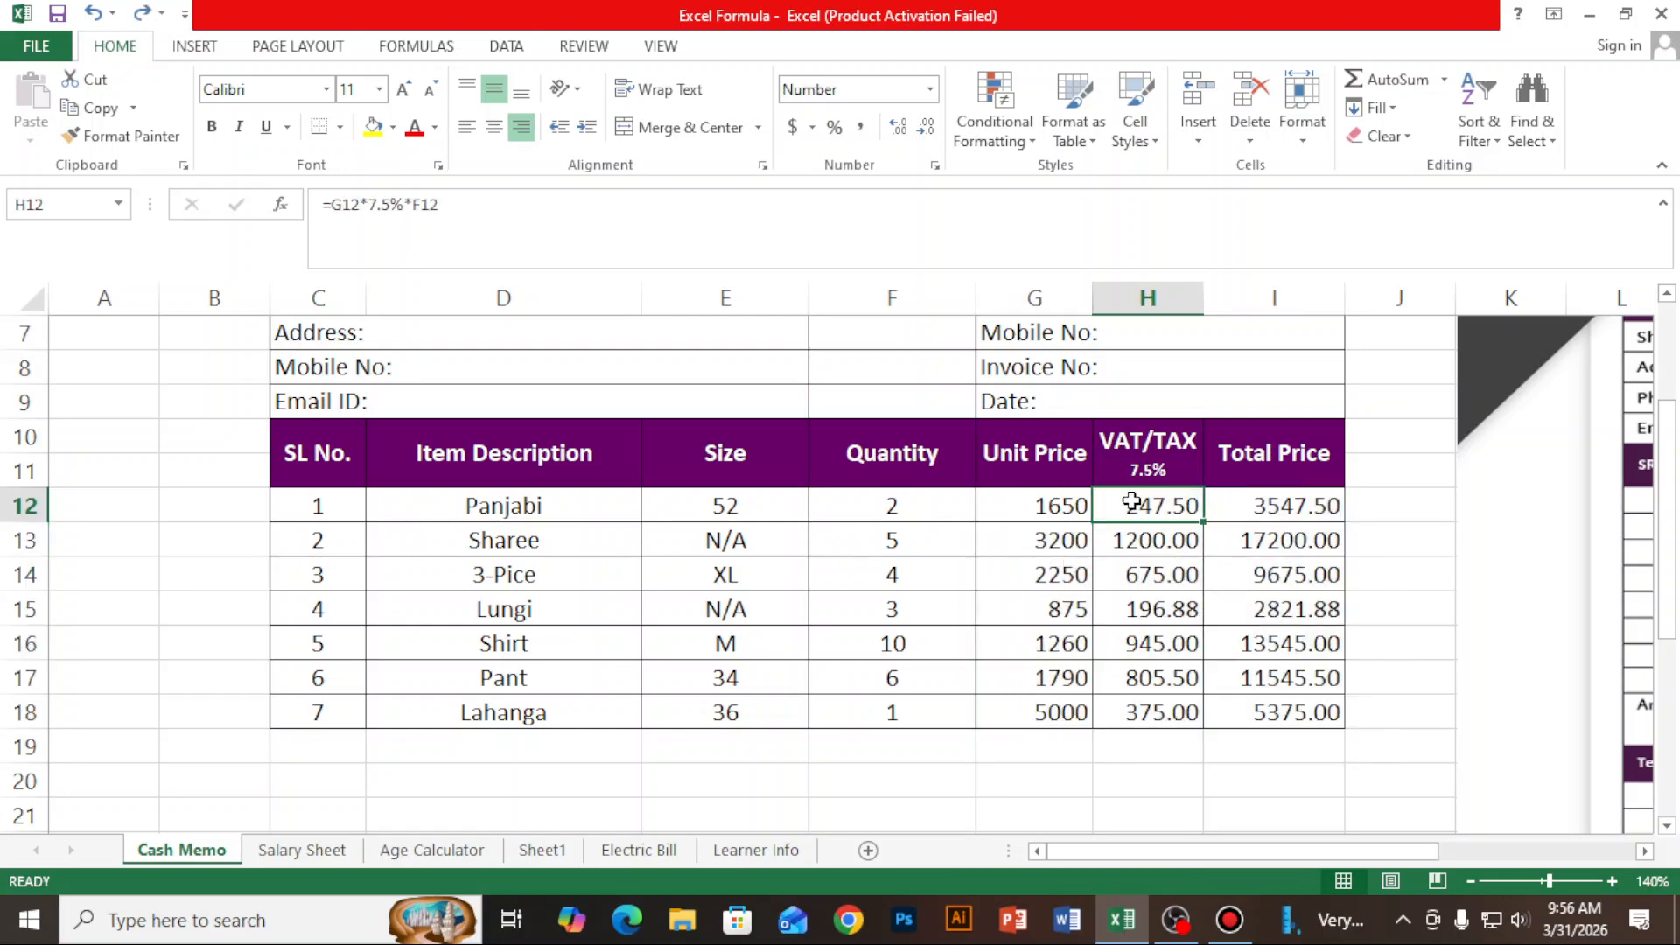
{"action": "left_click_drag", "start_coordinate": [1211, 500], "coordinate": [1329, 709]}
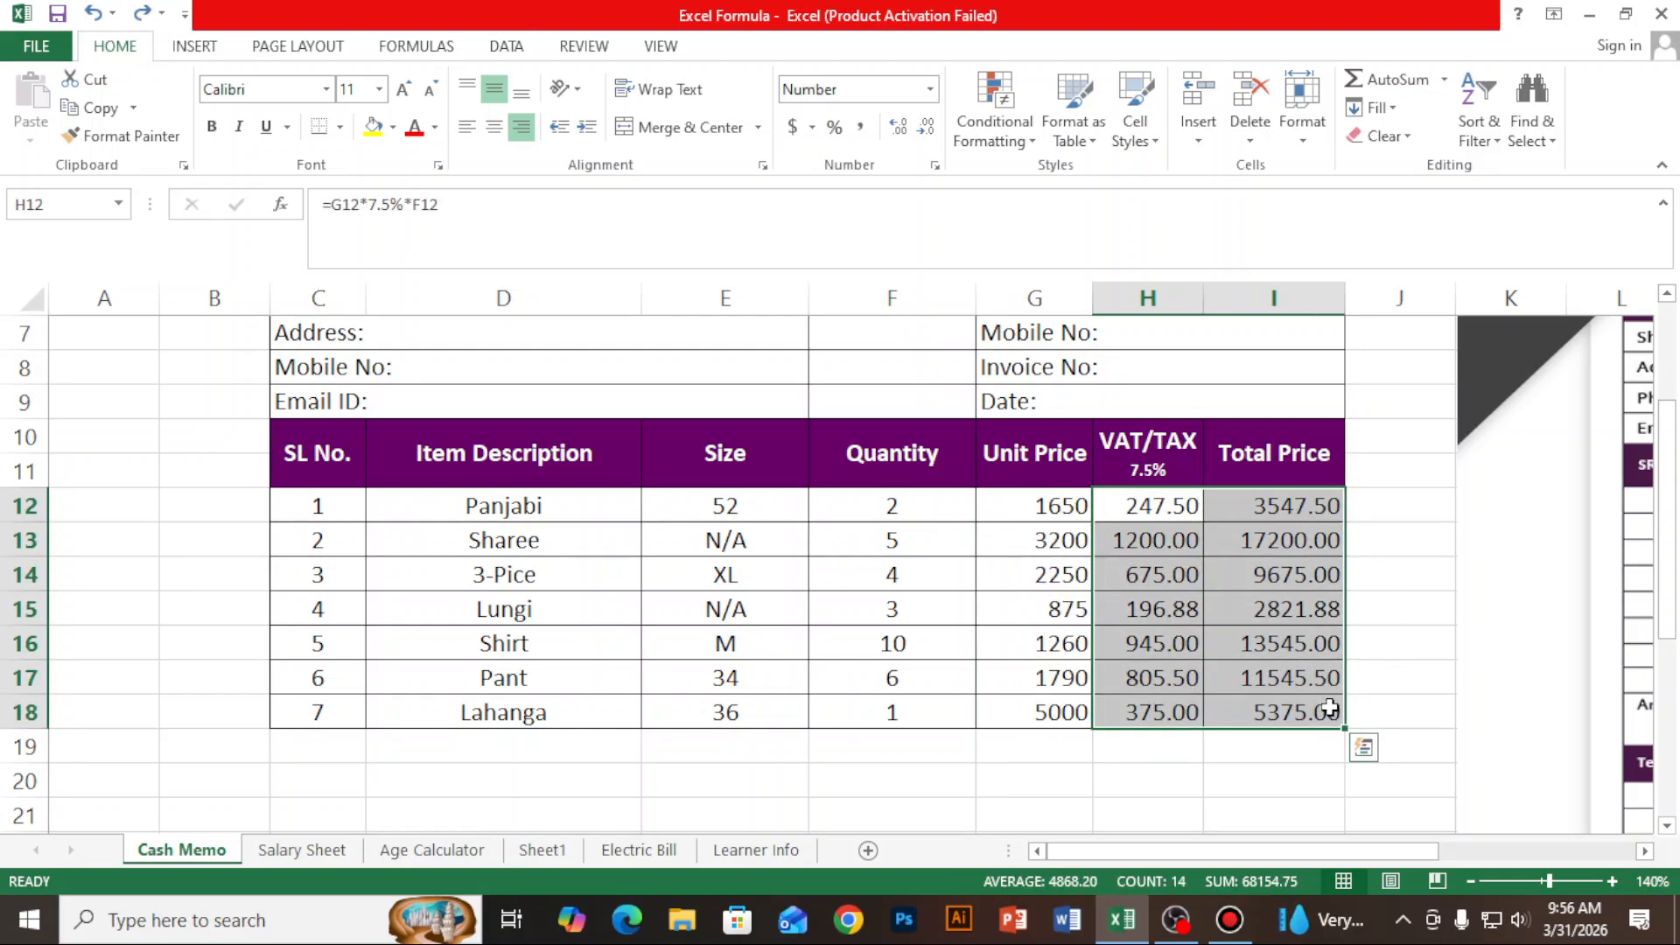
{"action": "key", "text": "Delete"}
- Enter the formula =G12*7.5%*F12 in cell H12 for the Panjabi VAT, and clear the cell again
{"action": "left_click", "coordinate": [1160, 502]}
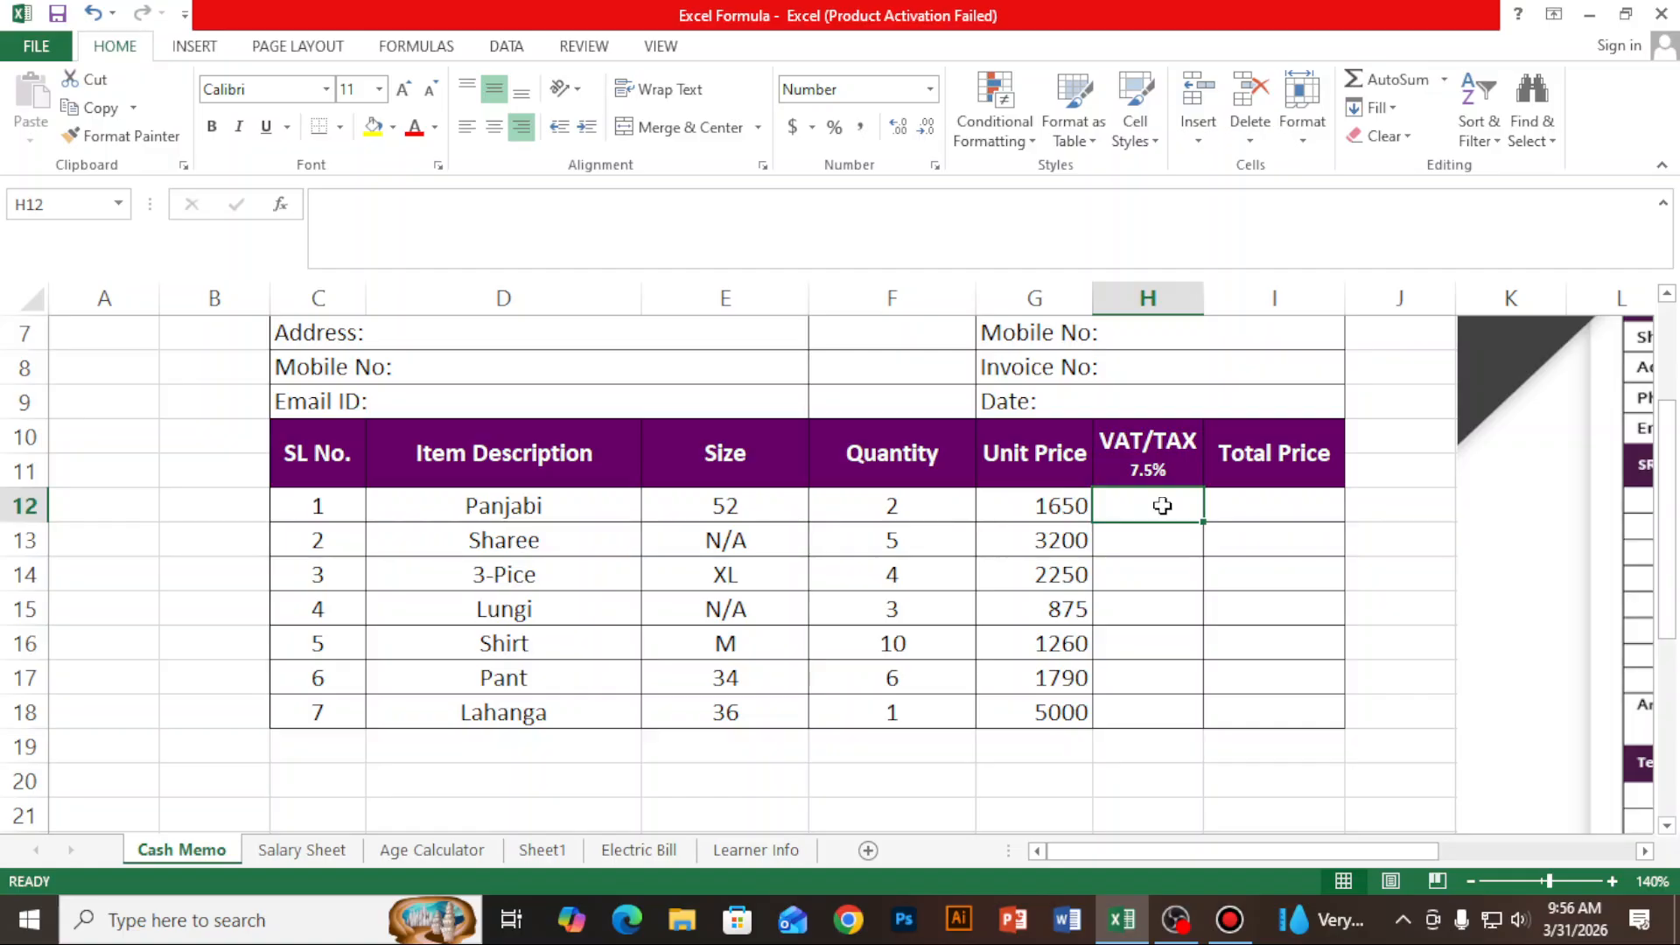
{"action": "type", "text": "="}
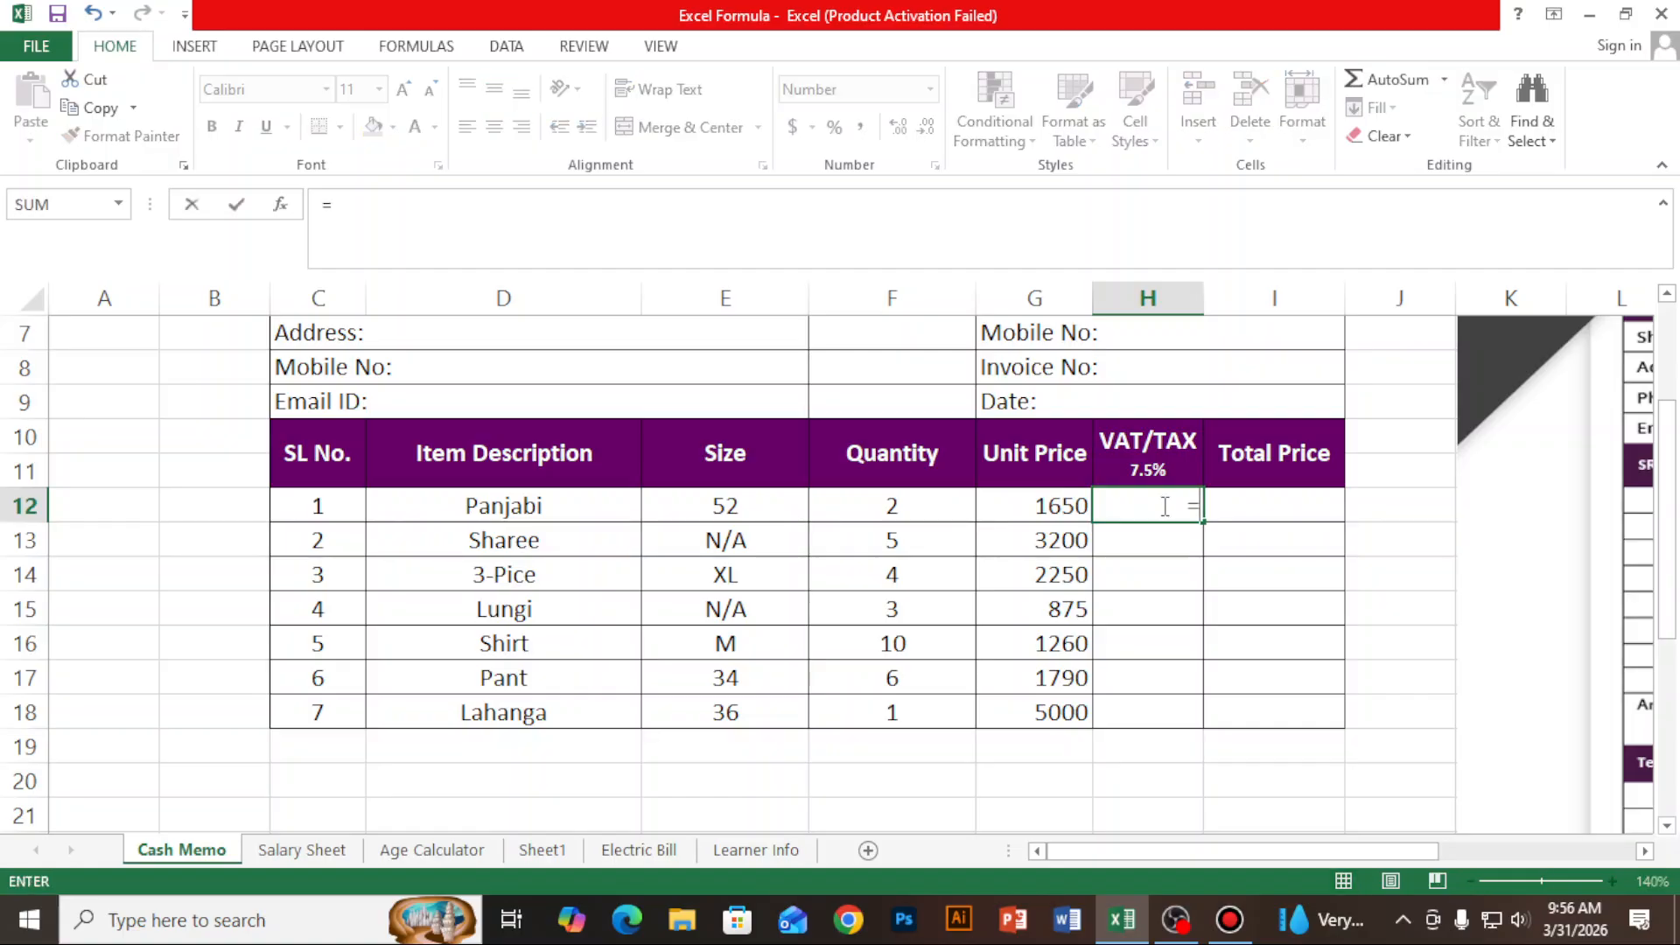
{"action": "left_click", "coordinate": [1038, 505]}
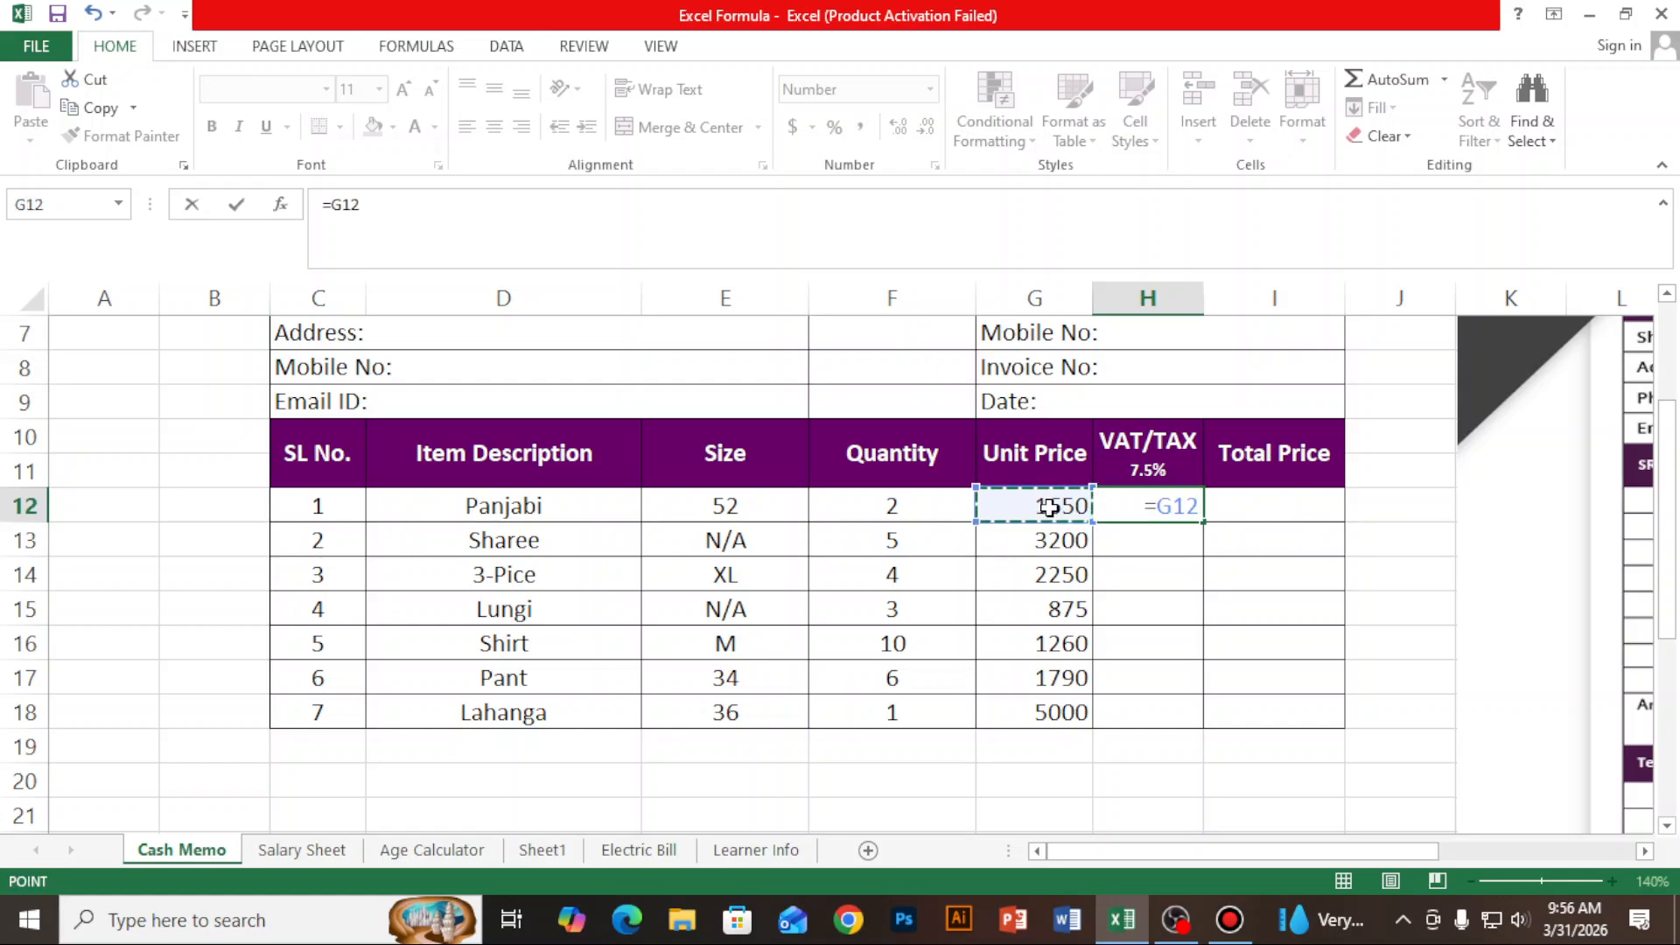
{"action": "type", "text": "*"}
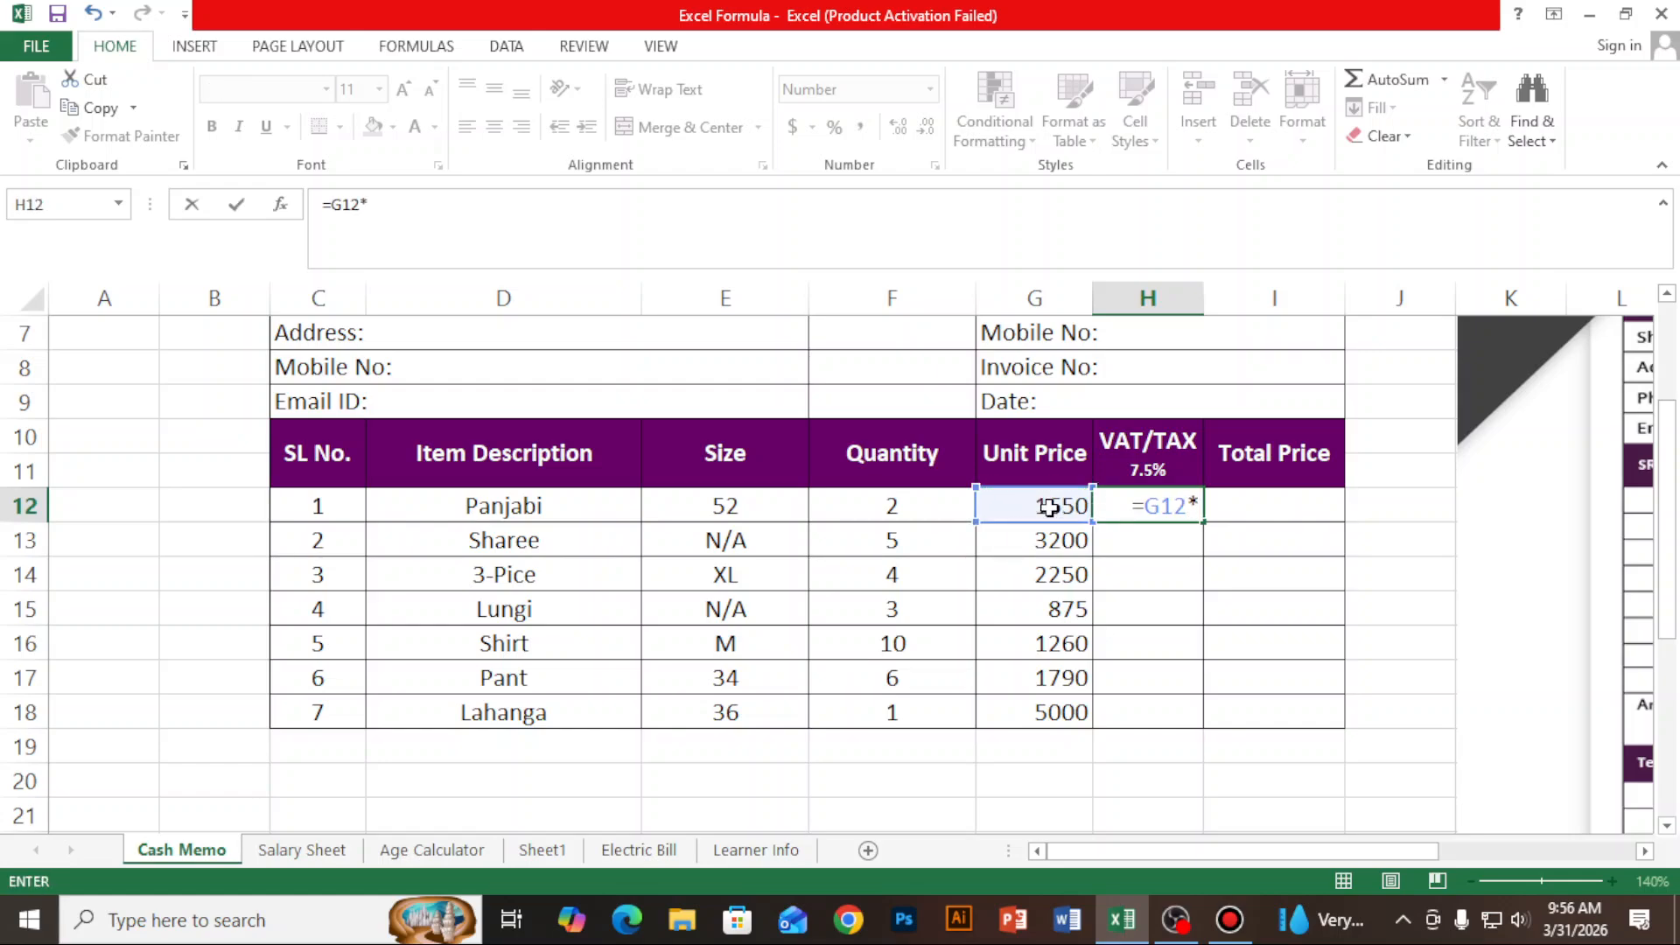
{"action": "type", "text": "7.5%"}
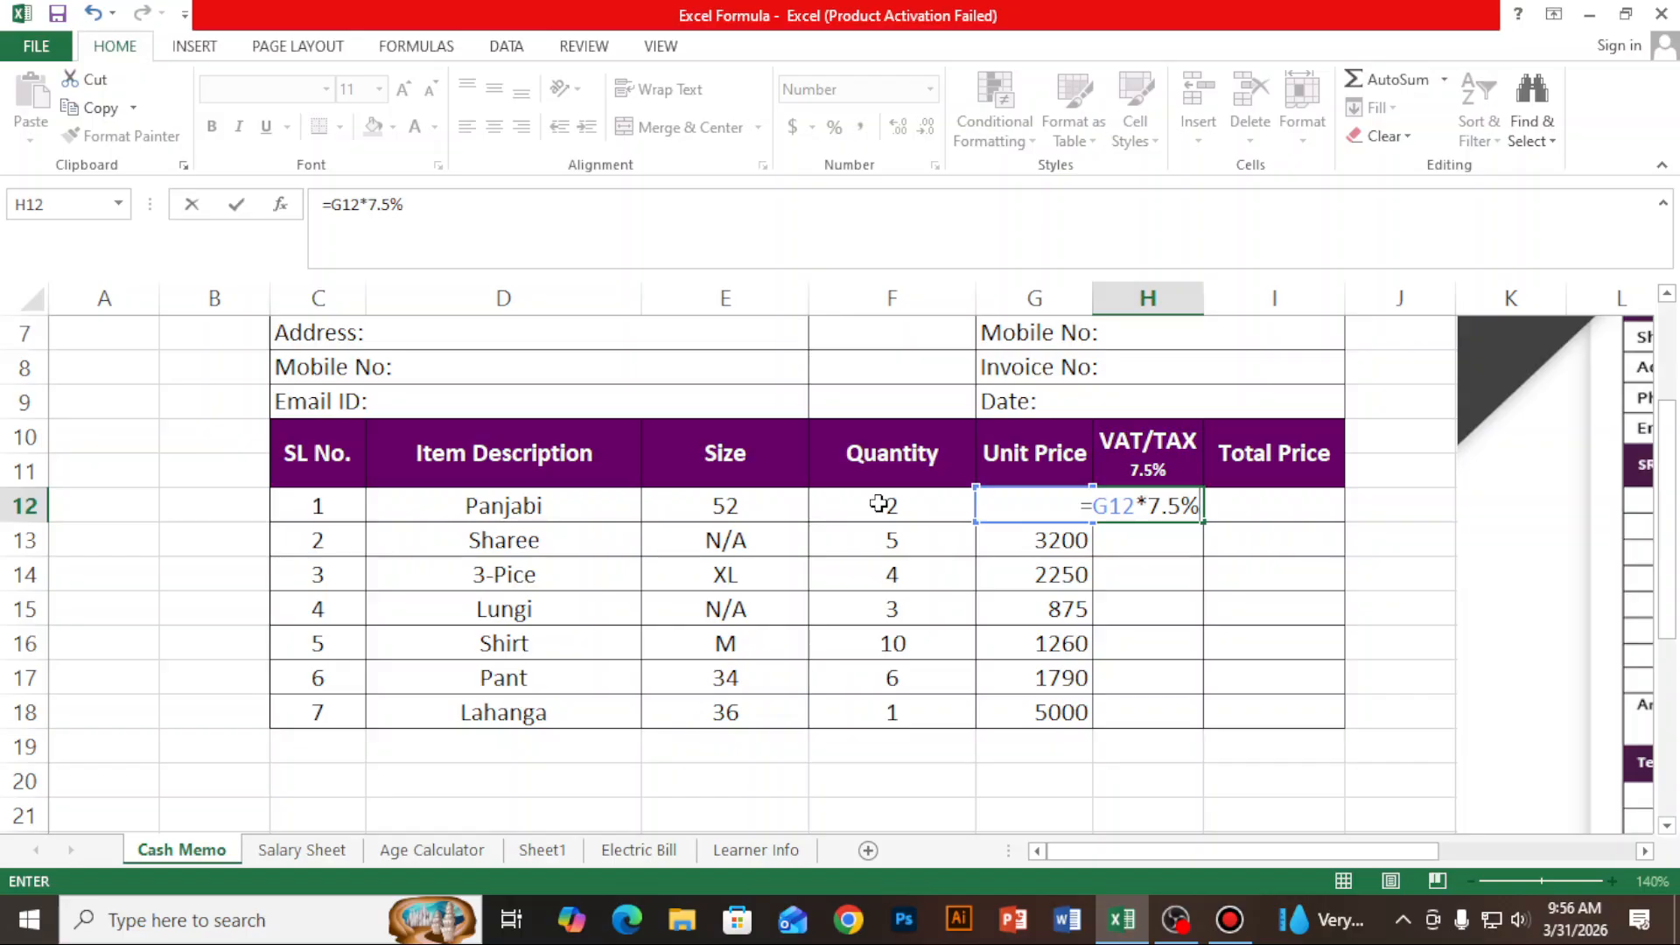
{"action": "type", "text": "*"}
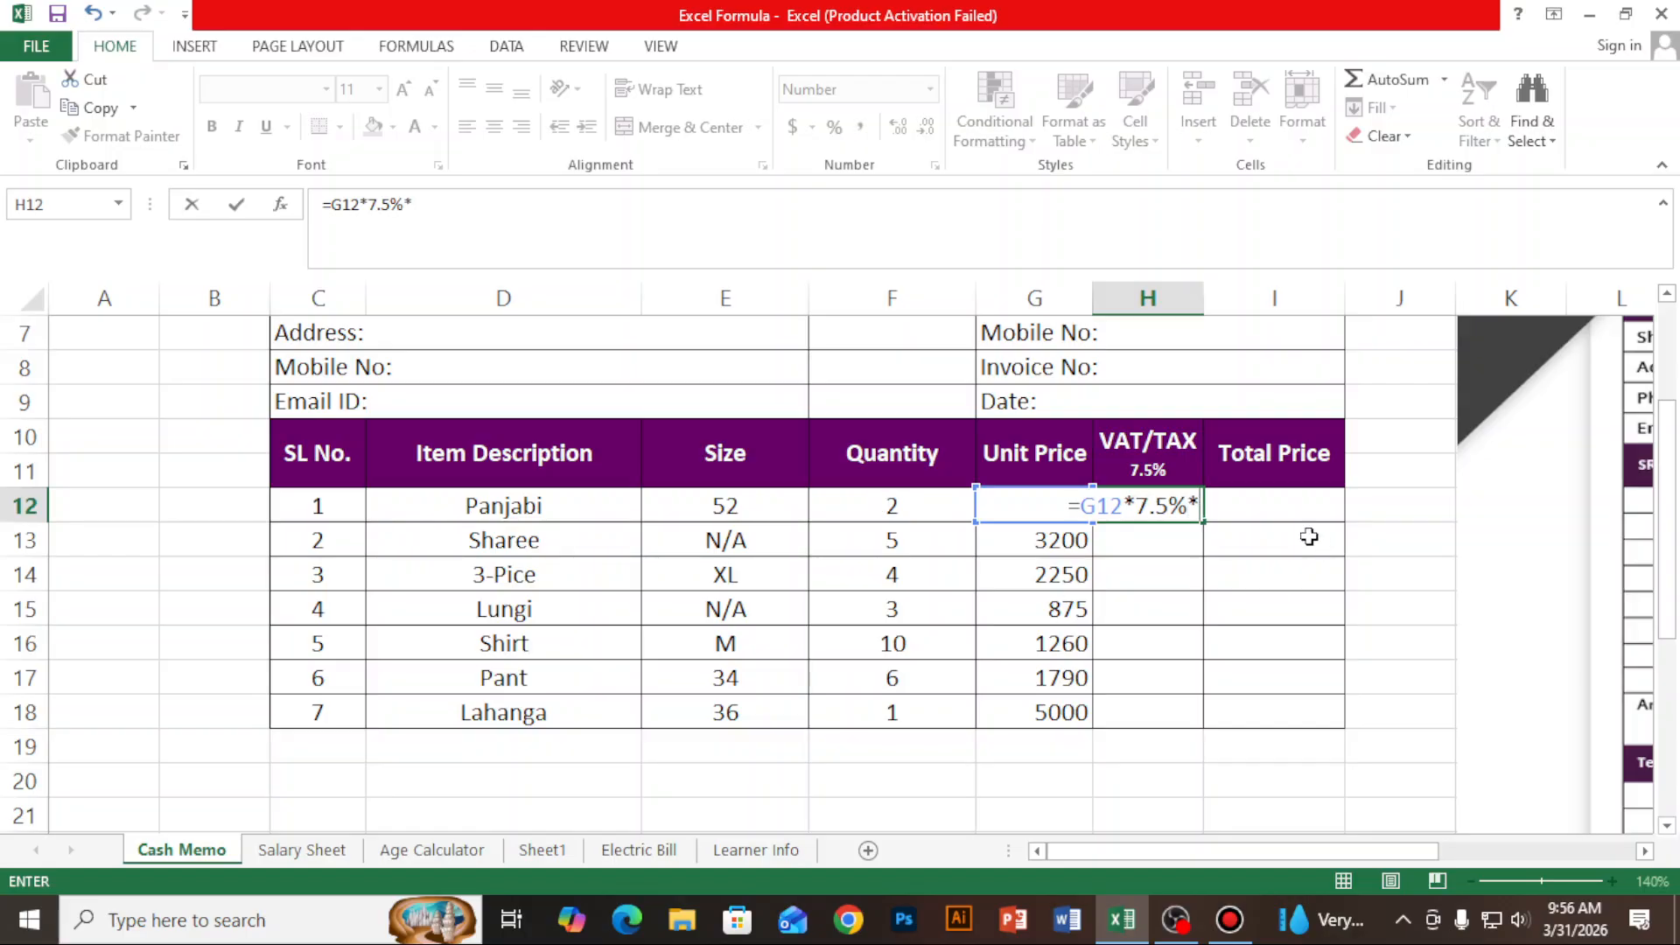
{"action": "left_click", "coordinate": [889, 505]}
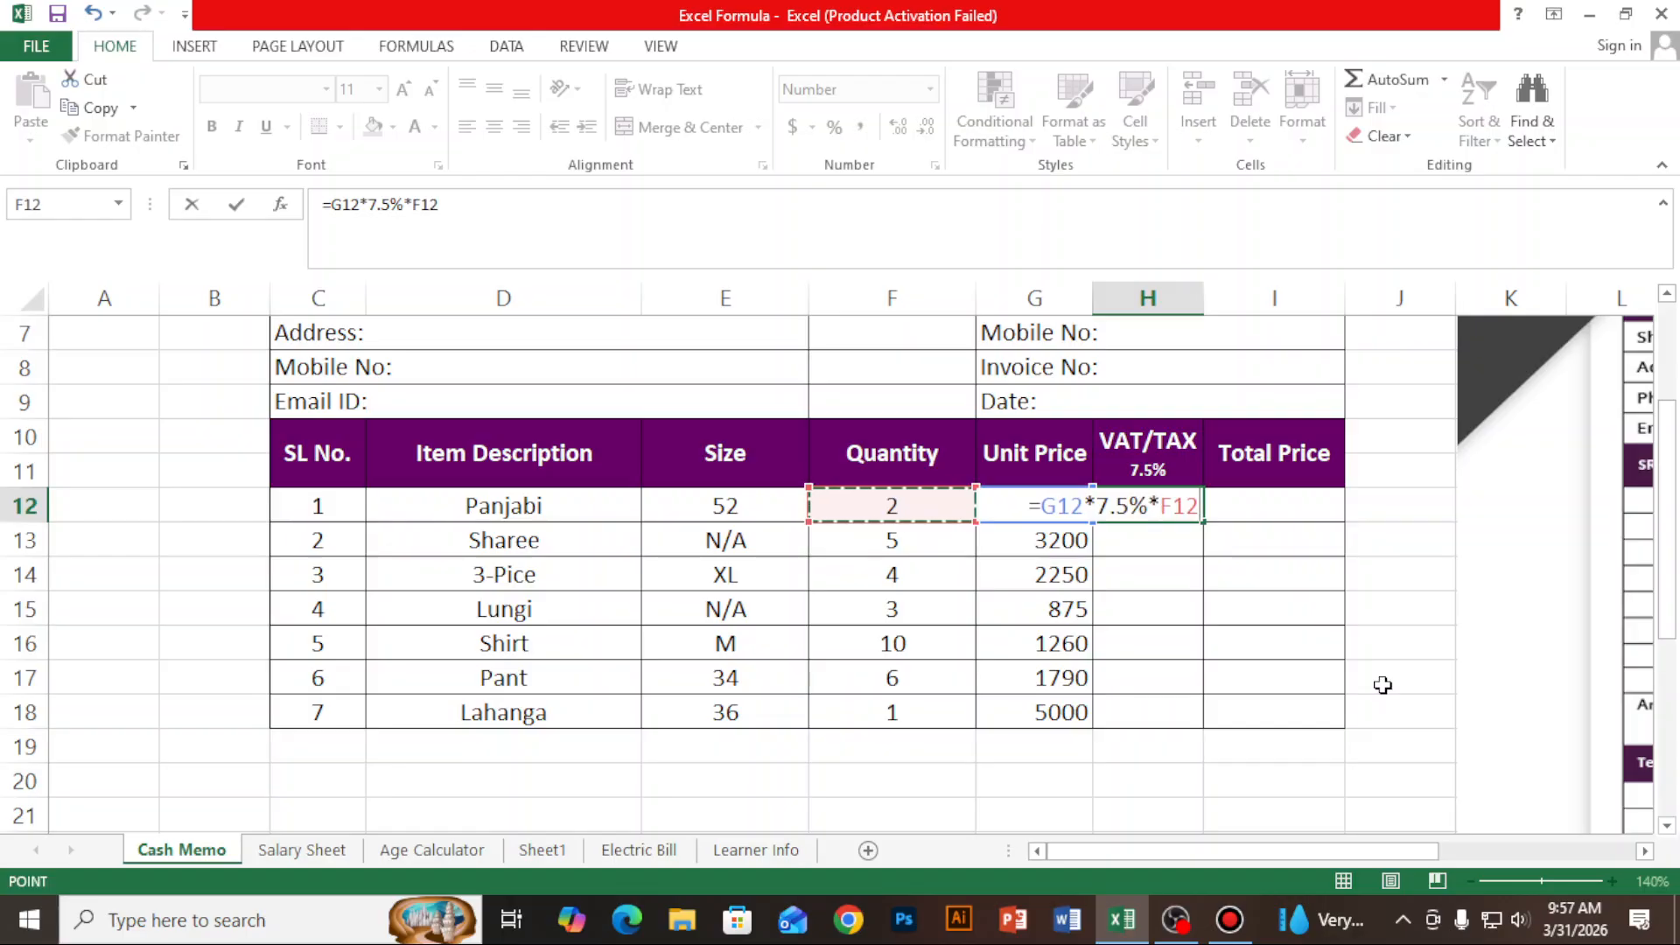
{"action": "key", "text": "Return"}
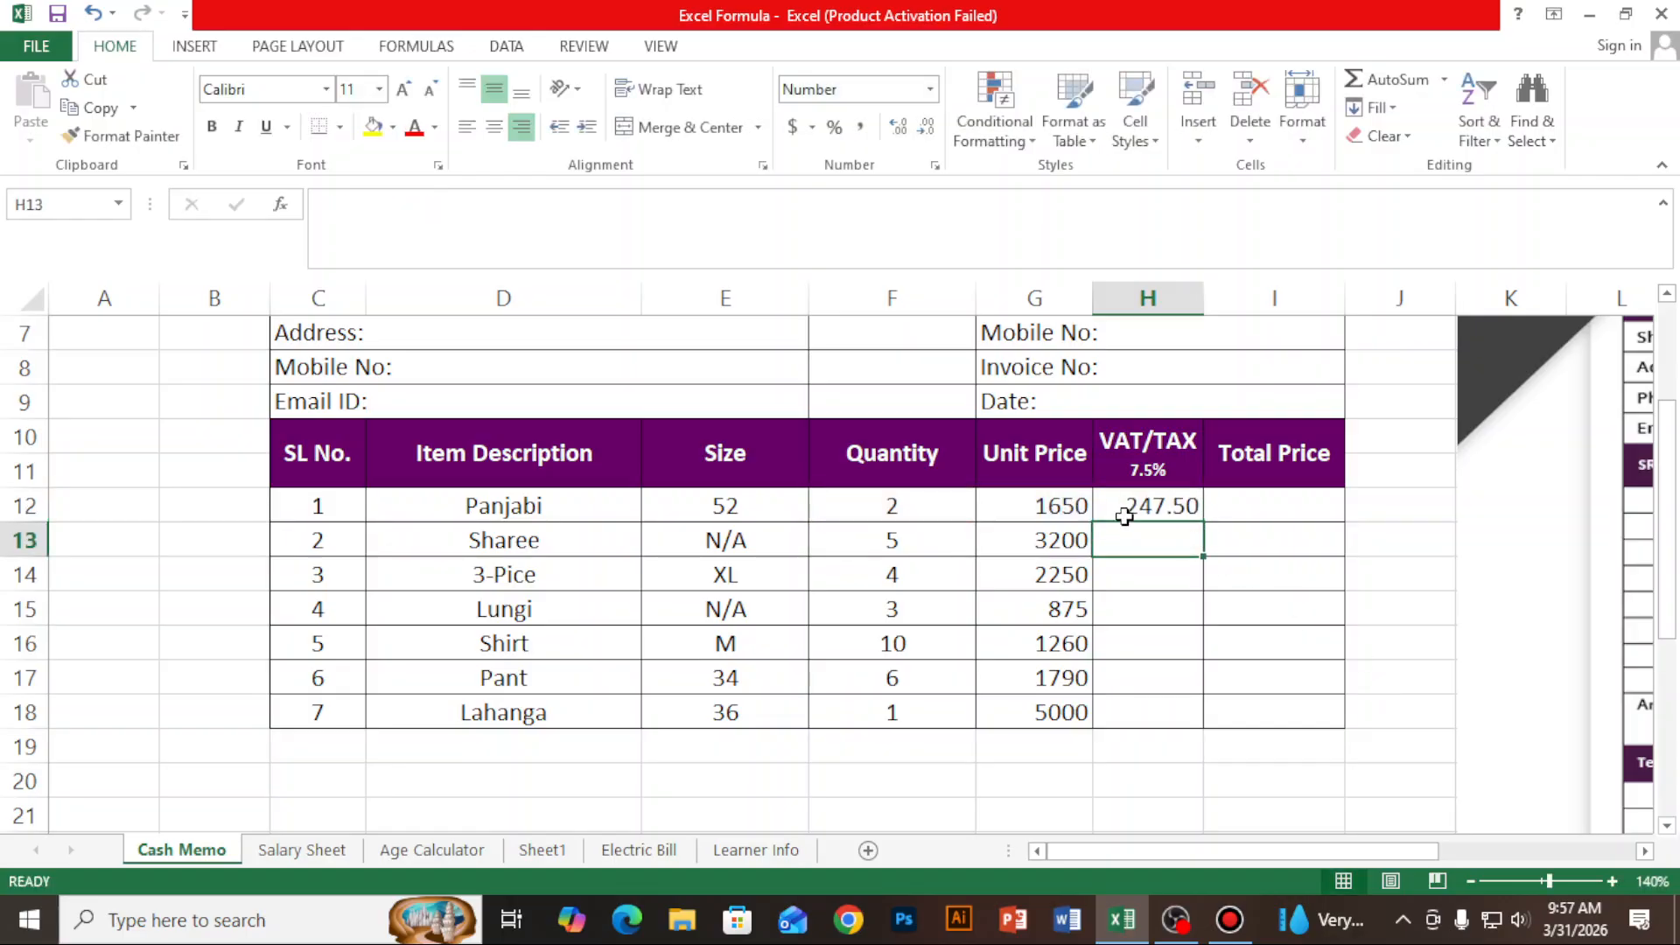
{"action": "left_click", "coordinate": [1177, 508]}
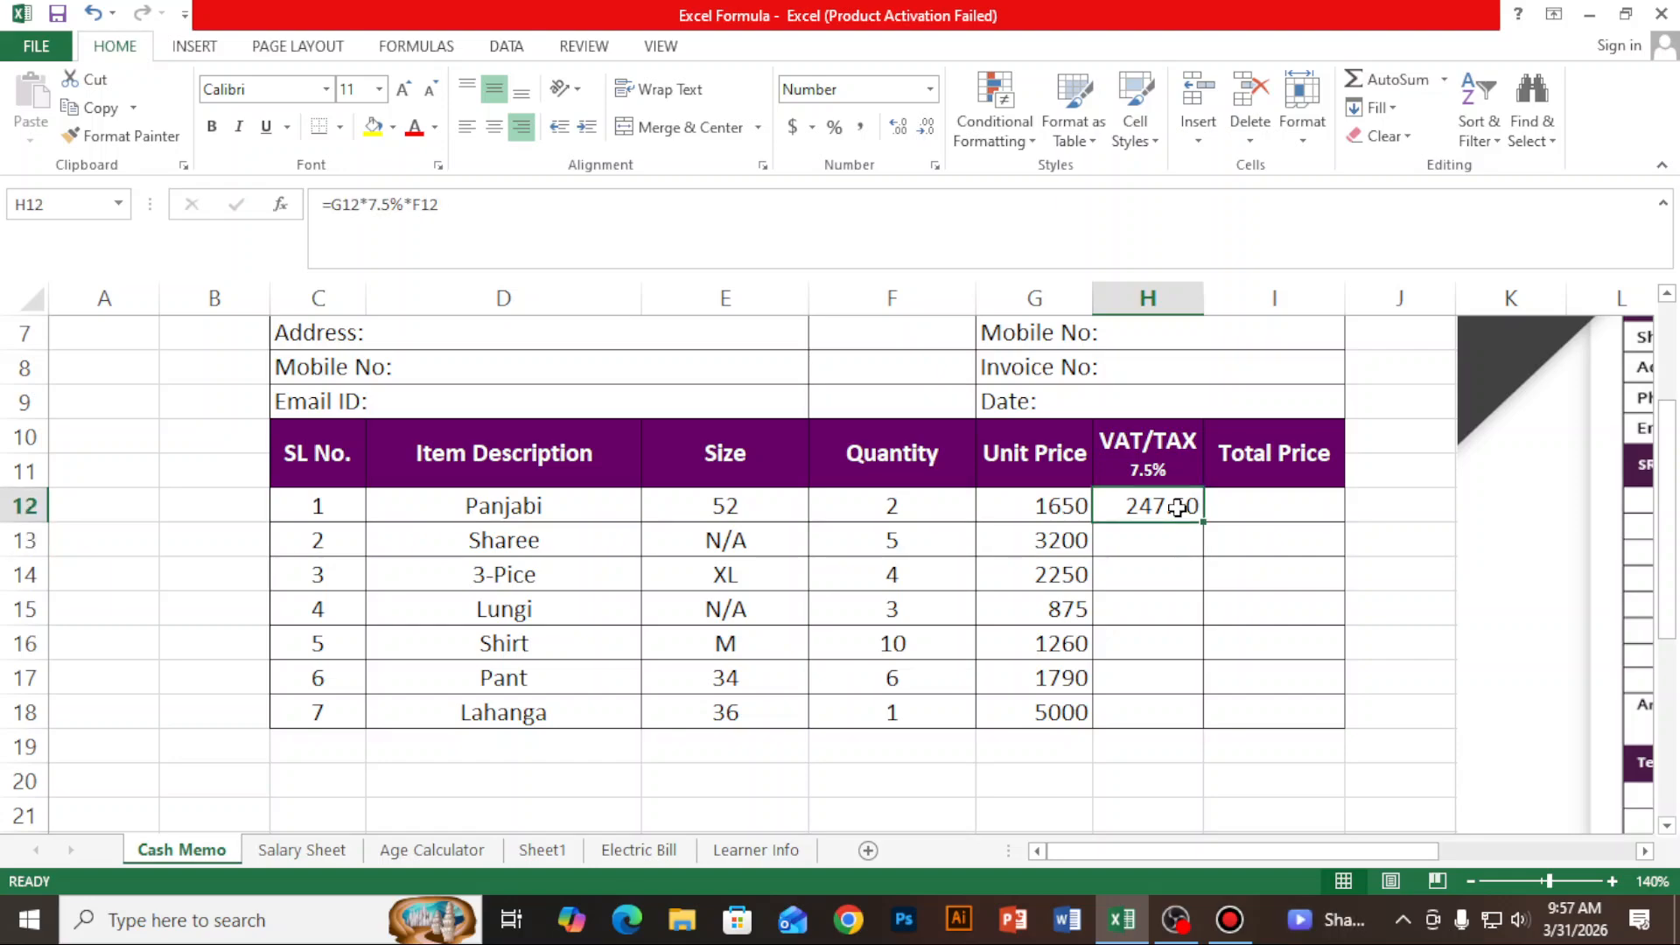
{"action": "key", "text": "Delete"}
- Calculate the Panjabi VAT in cell H12 with the formula =G12*7.5%*F12 and fill it down through H18
{"action": "type", "text": "="}
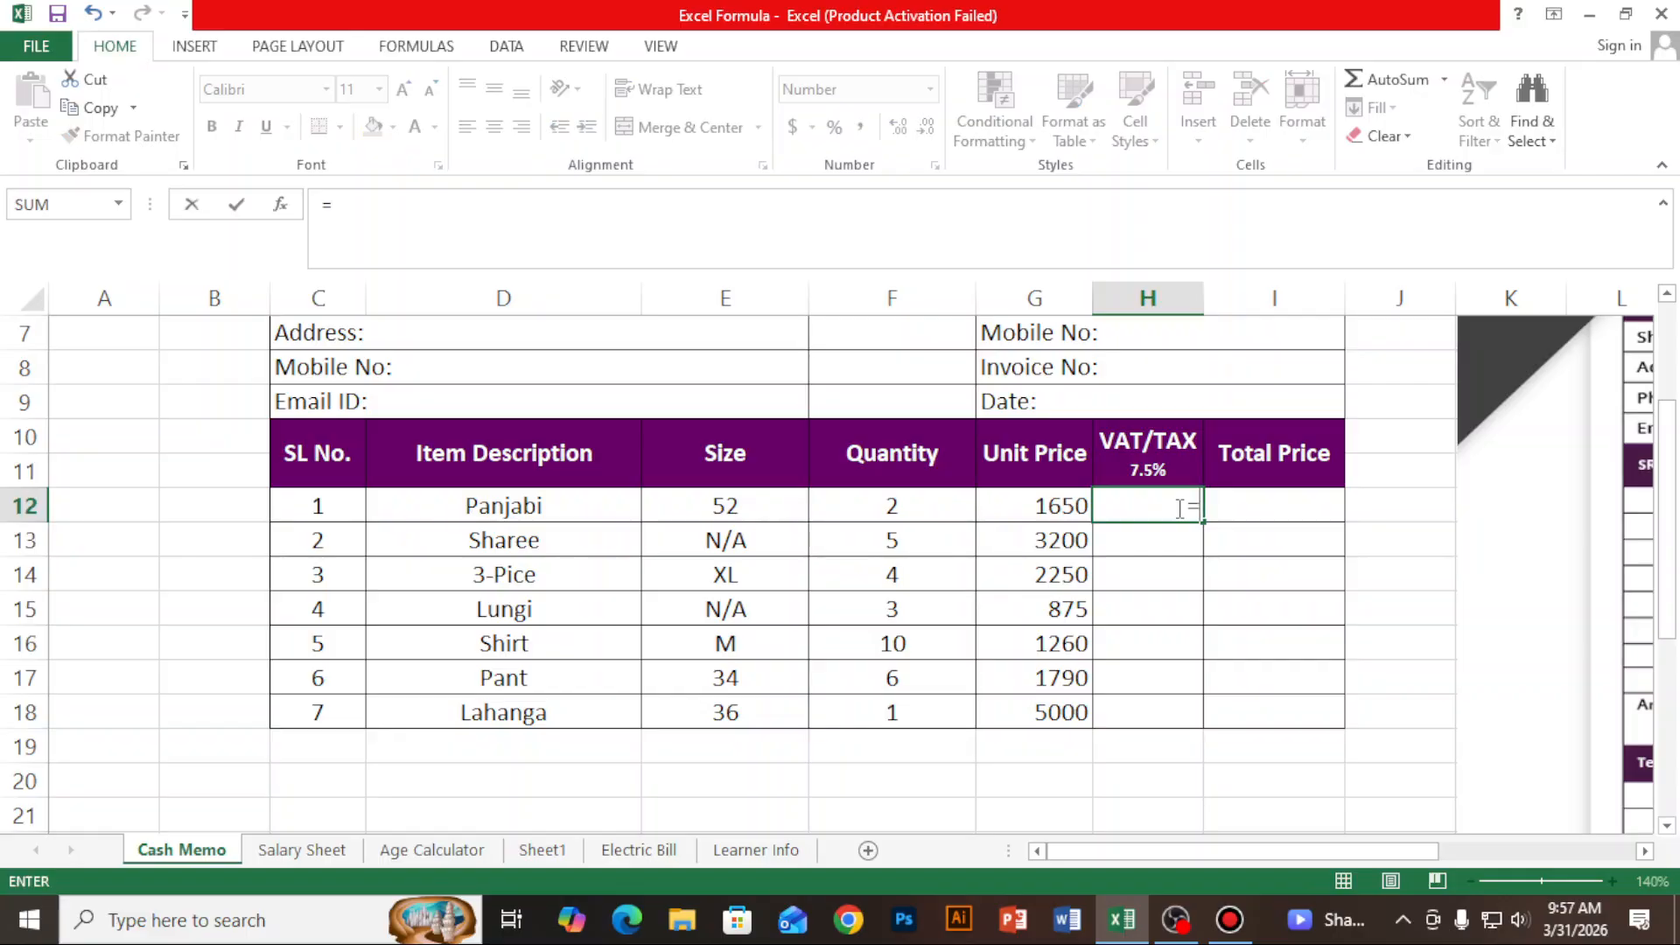
{"action": "left_click", "coordinate": [1038, 510]}
{"action": "type", "text": "*7."}
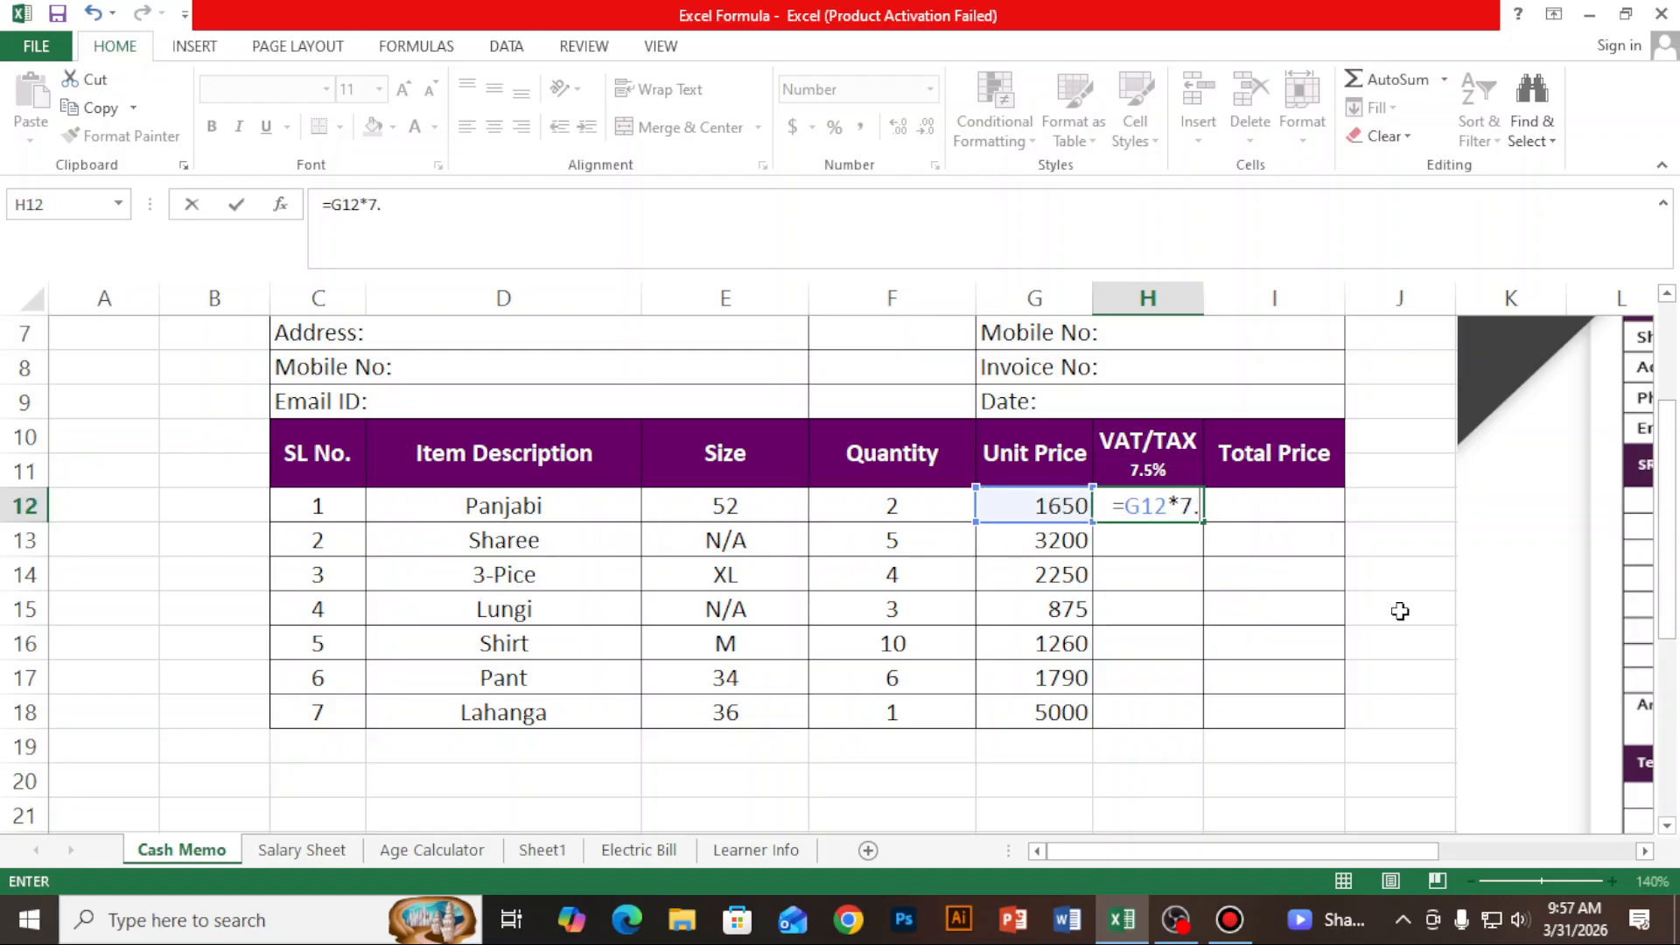
{"action": "type", "text": "5%"}
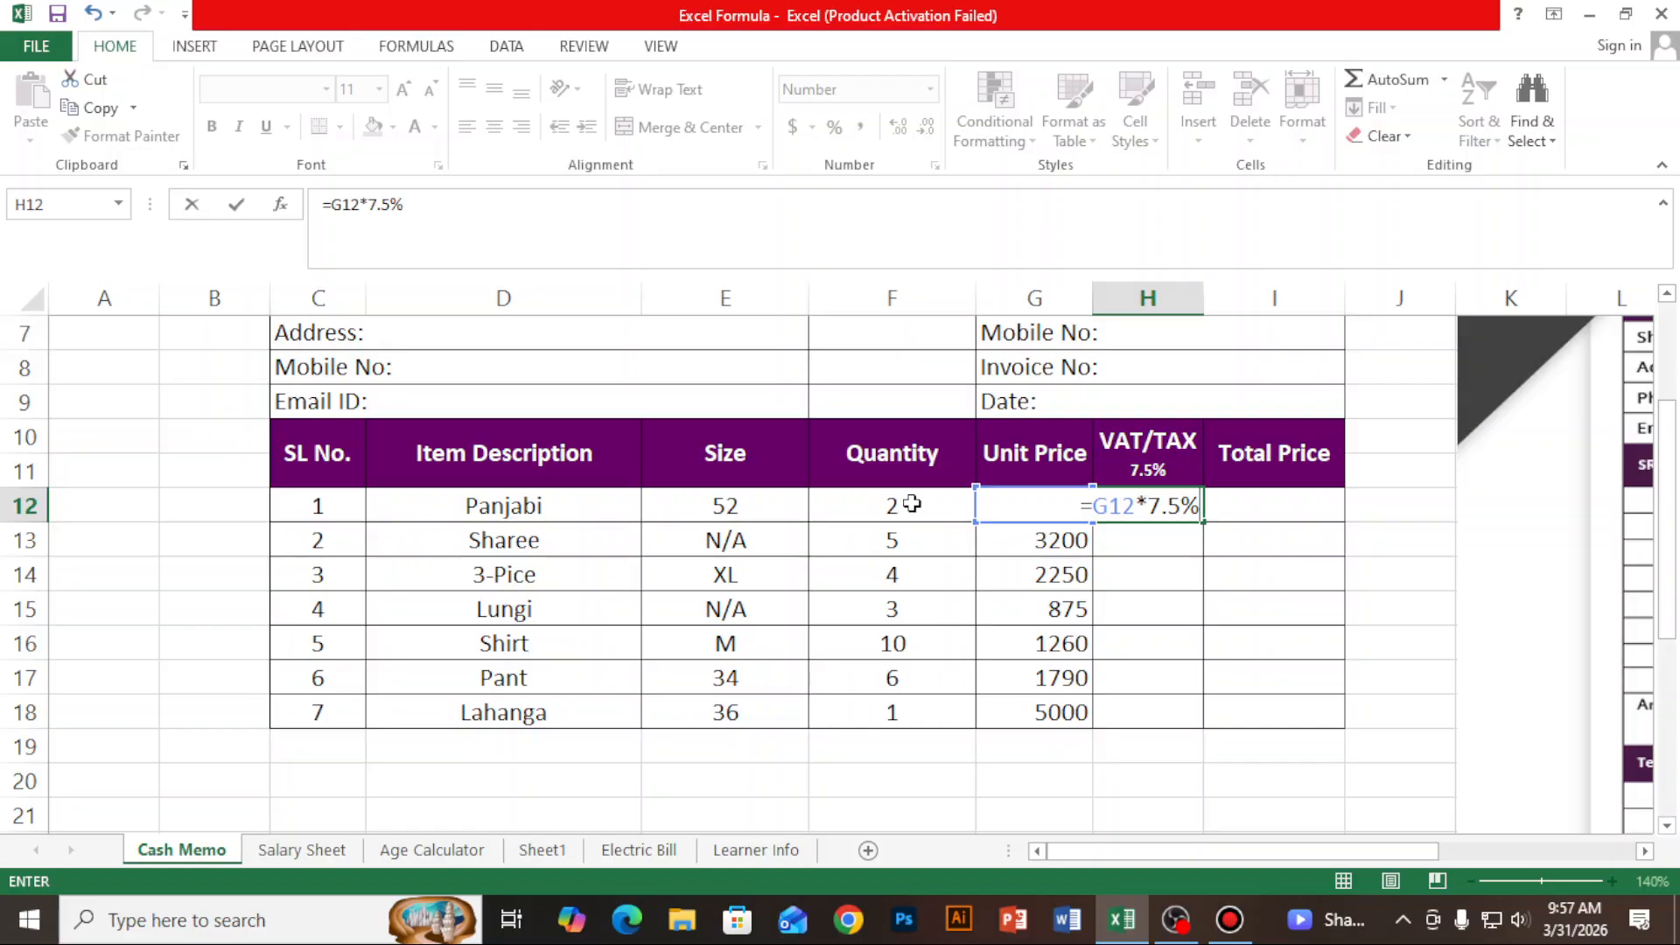
{"action": "type", "text": "*"}
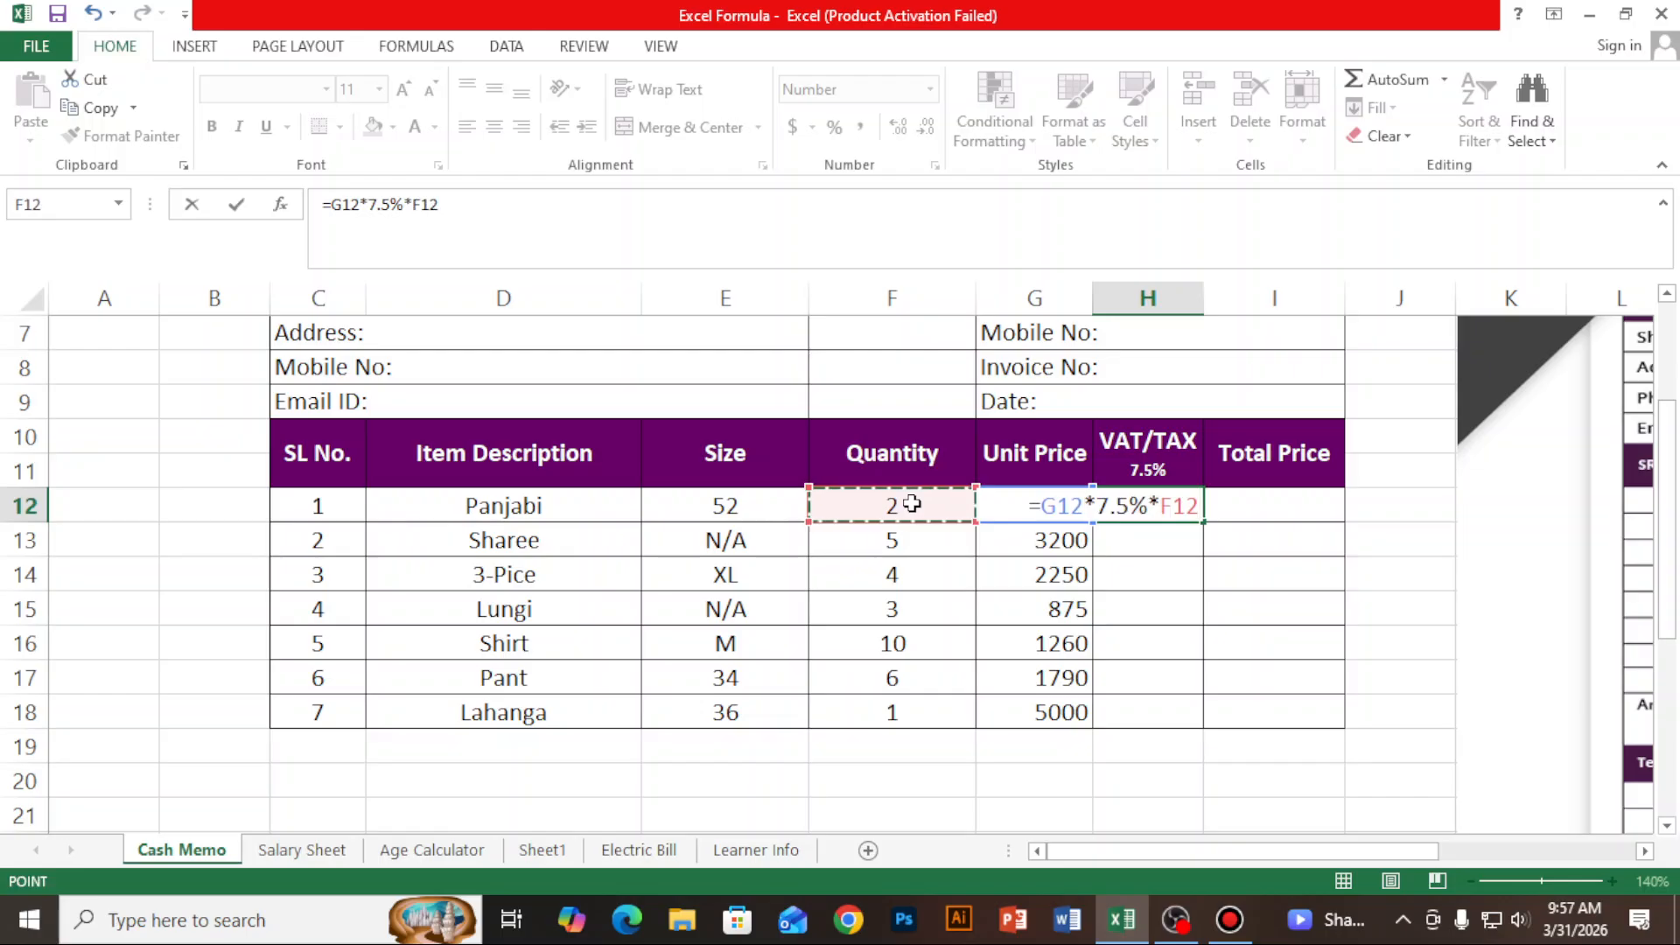
{"action": "key", "text": "Return"}
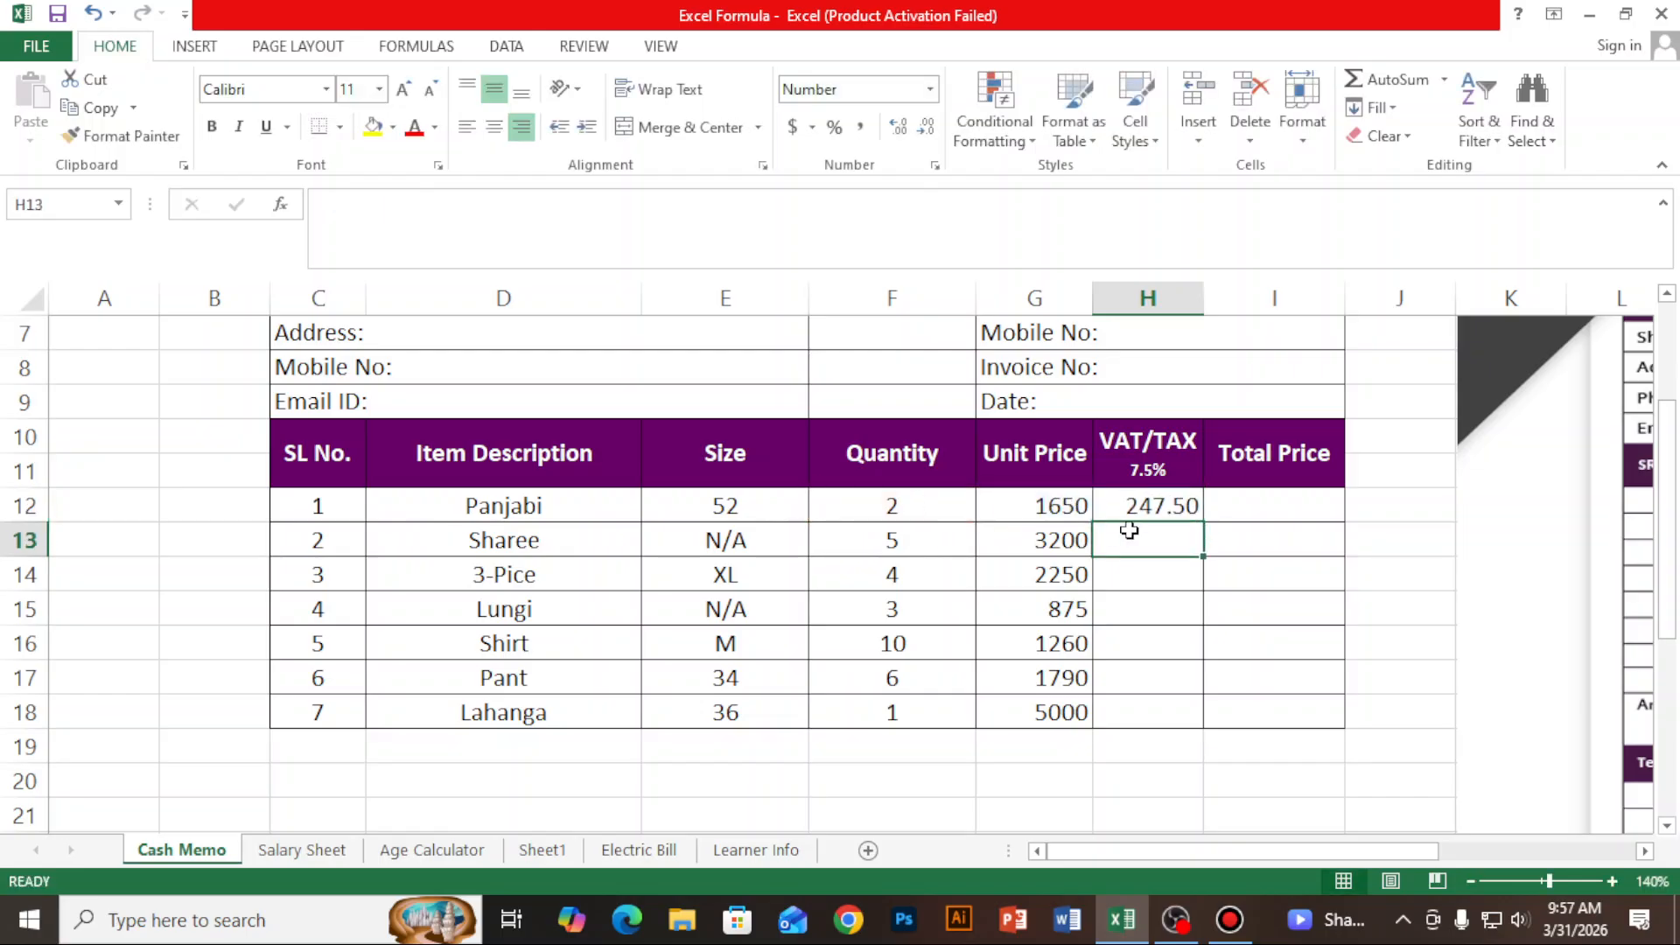
{"action": "left_click", "coordinate": [1190, 502]}
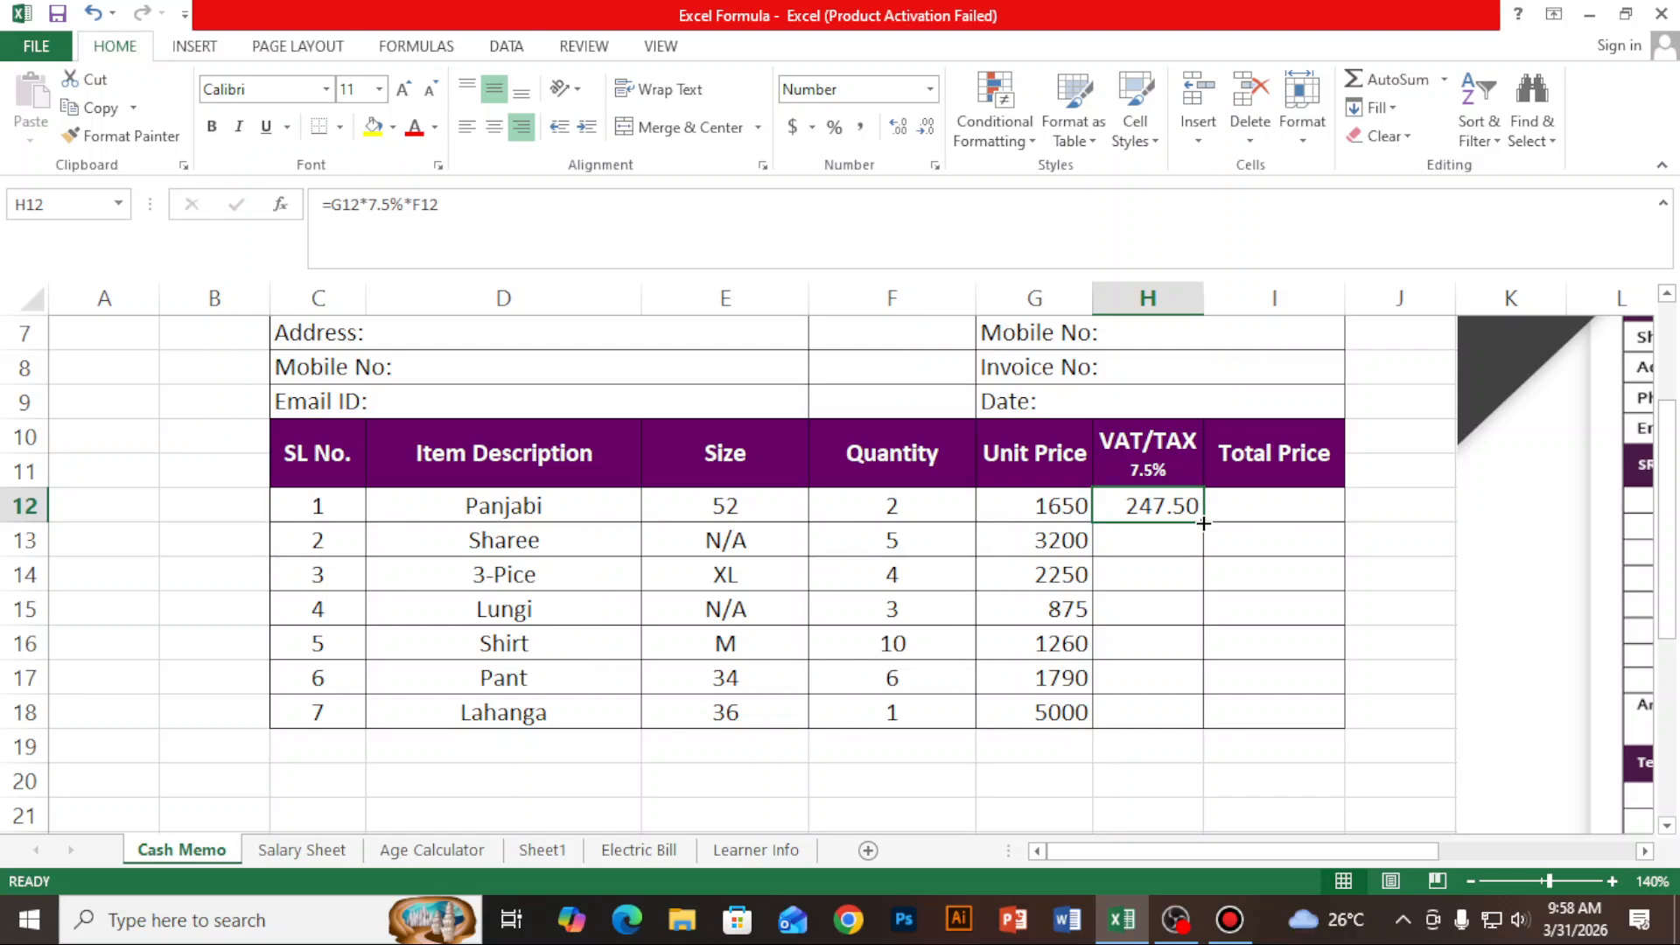
{"action": "left_click_drag", "start_coordinate": [1203, 522], "coordinate": [1201, 719]}
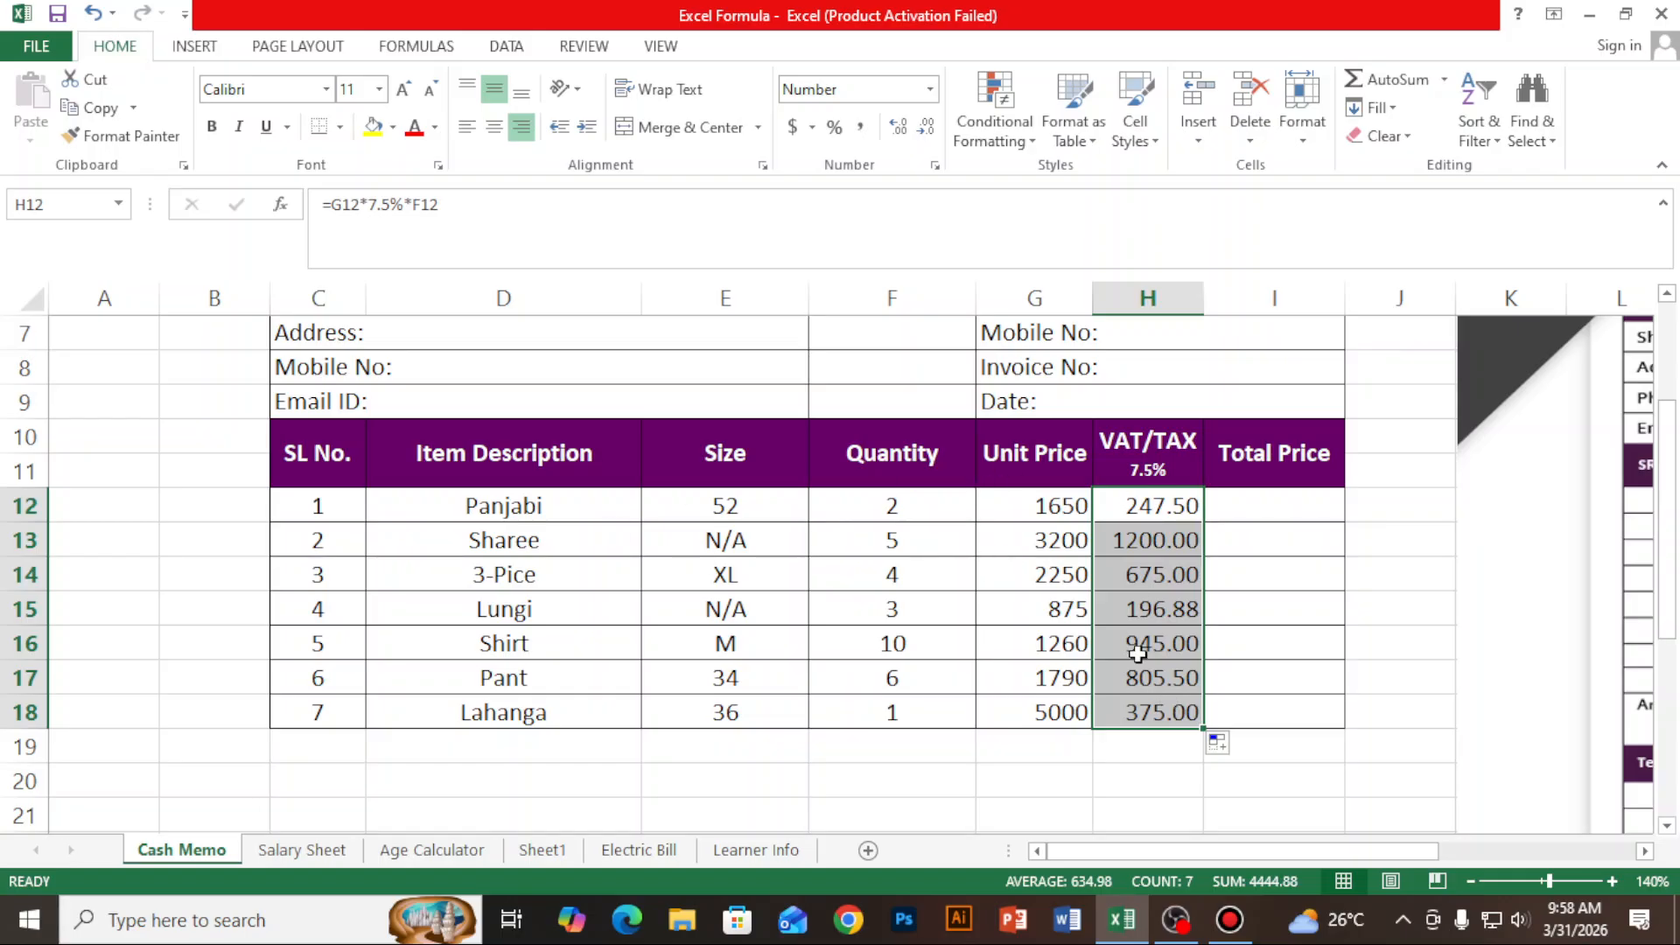
- Enter the formula =F12*G12+H12 in cell I12 for the Panjabi total price including VAT
{"action": "left_click", "coordinate": [1288, 503]}
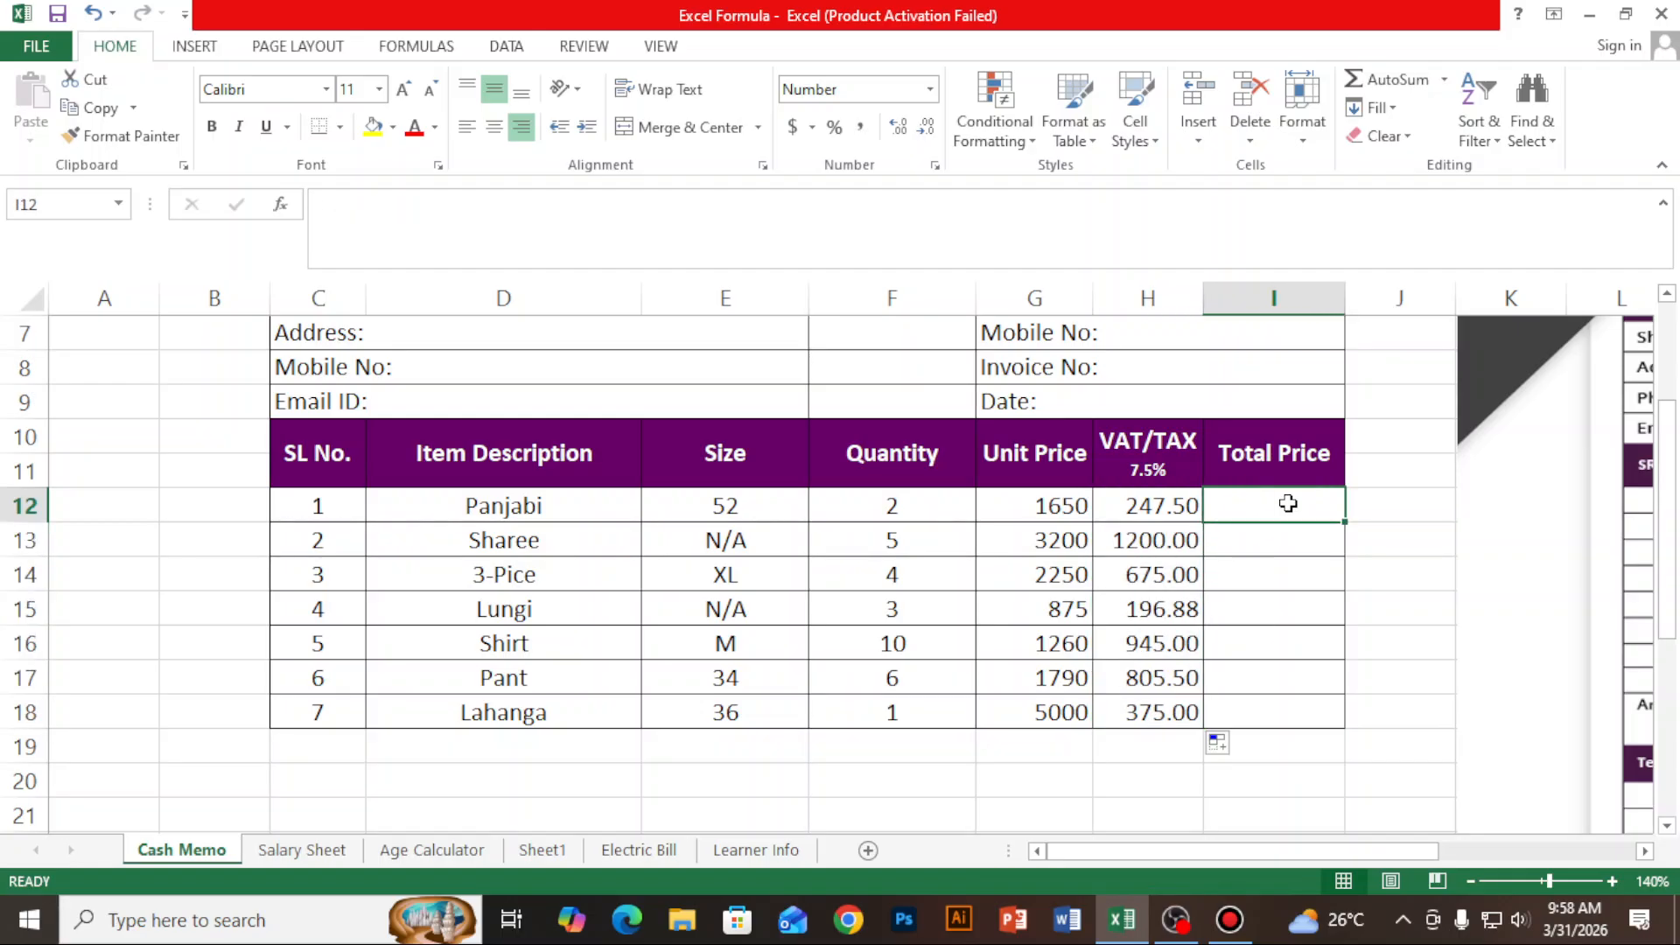
{"action": "type", "text": "="}
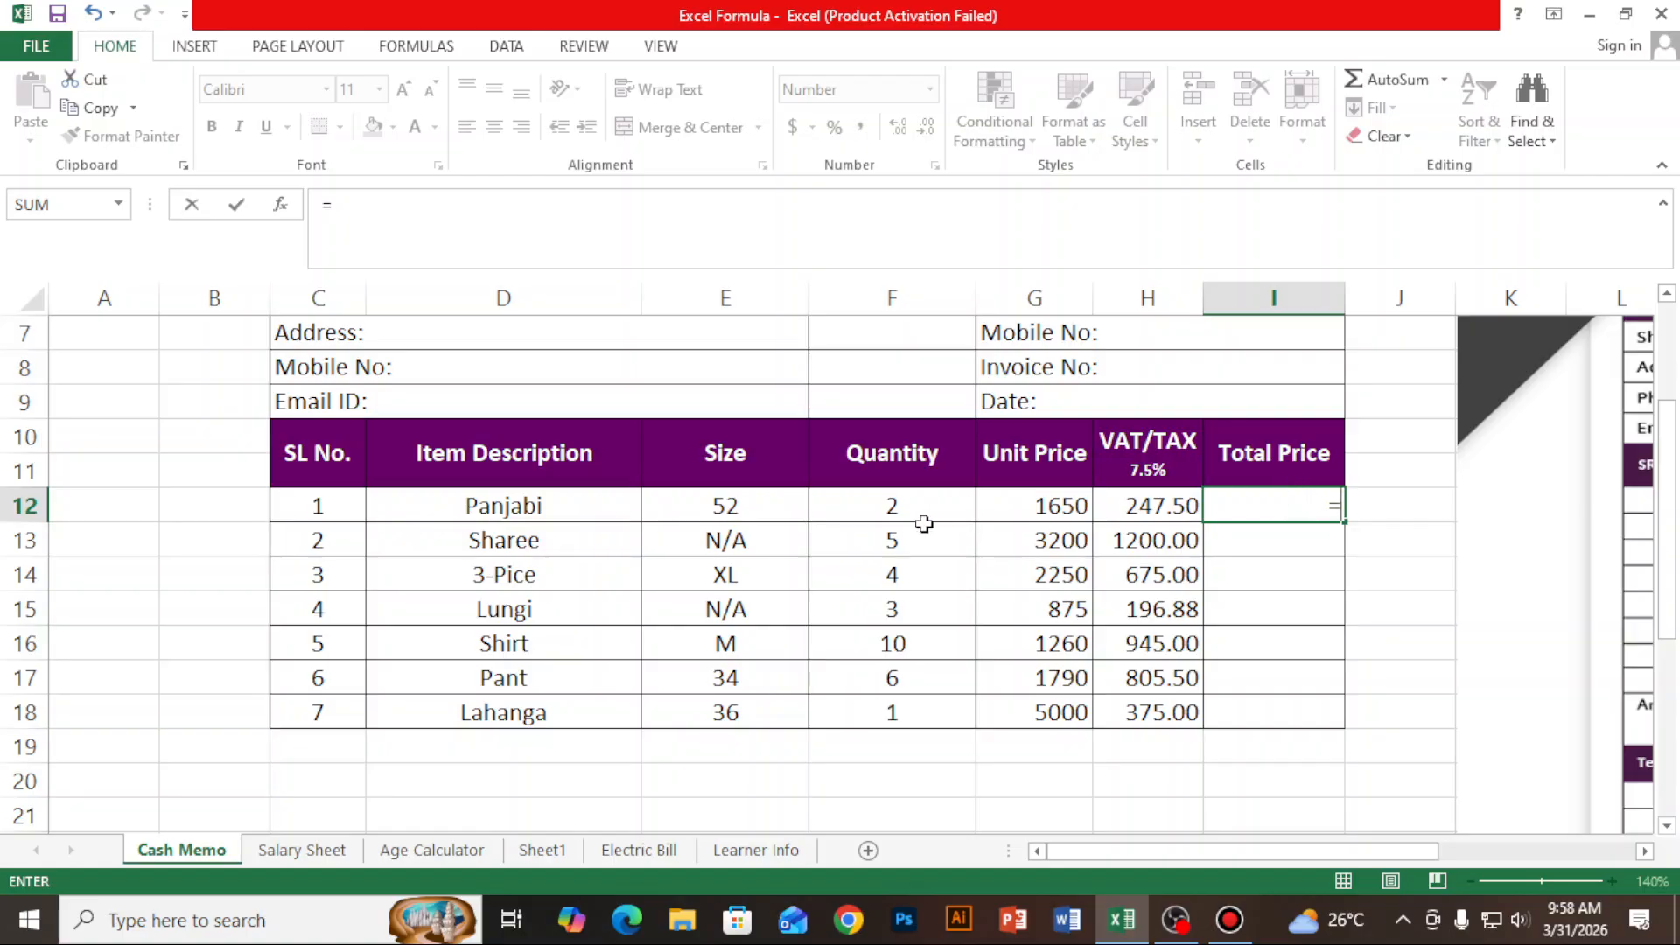
{"action": "left_click", "coordinate": [893, 503]}
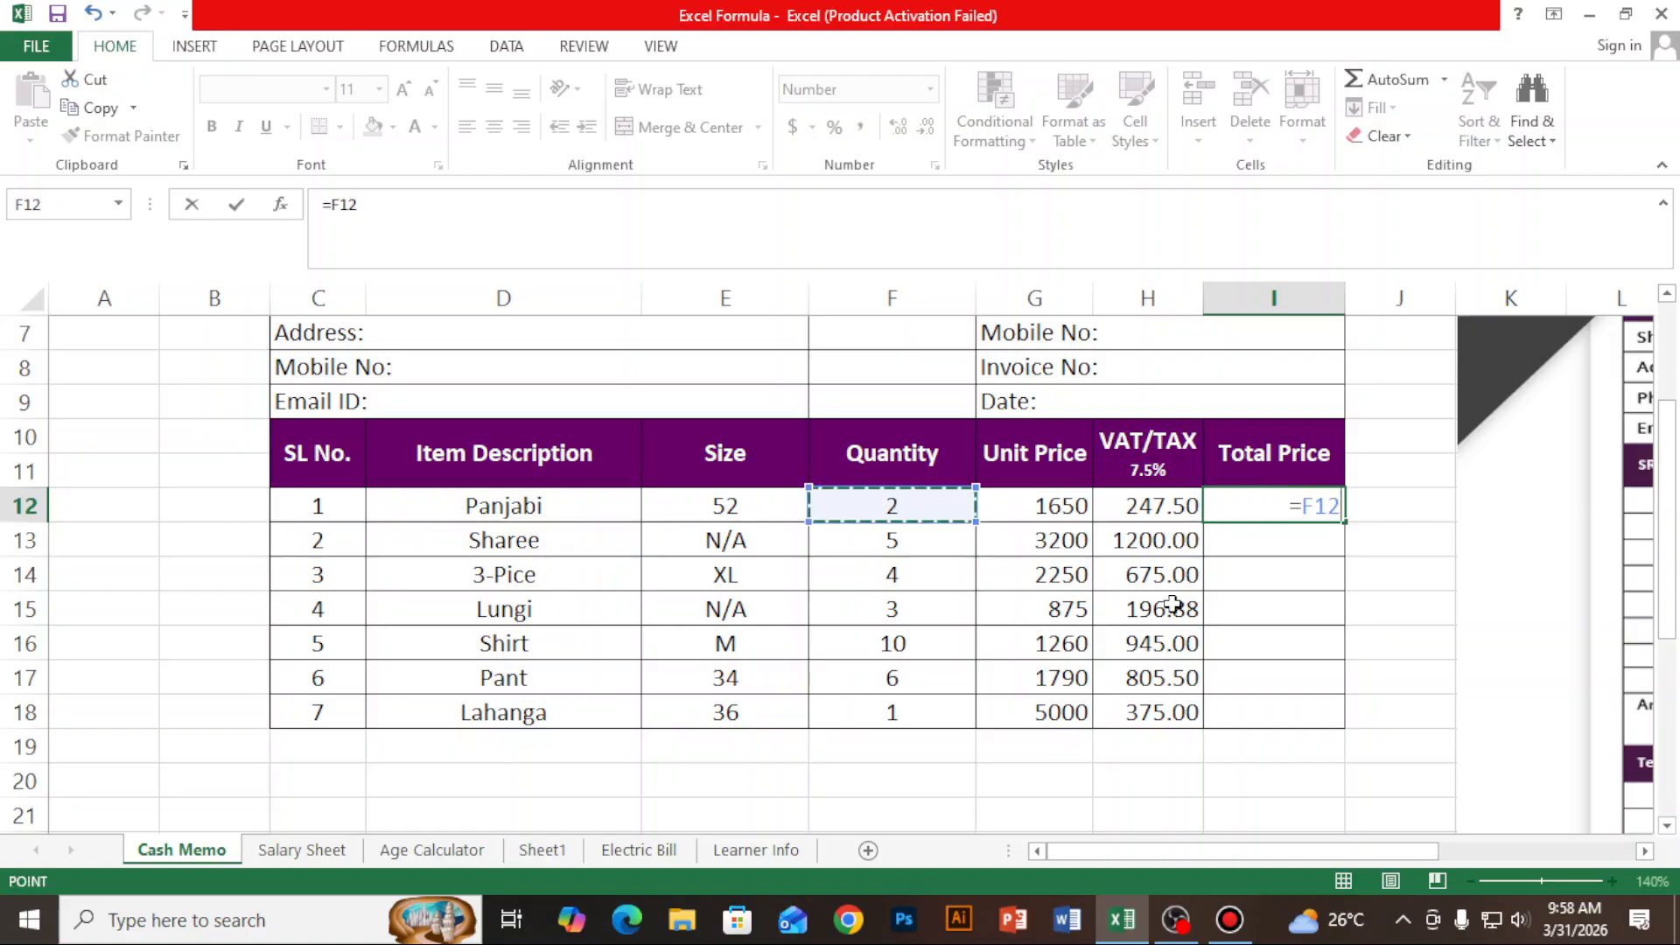
{"action": "type", "text": "*"}
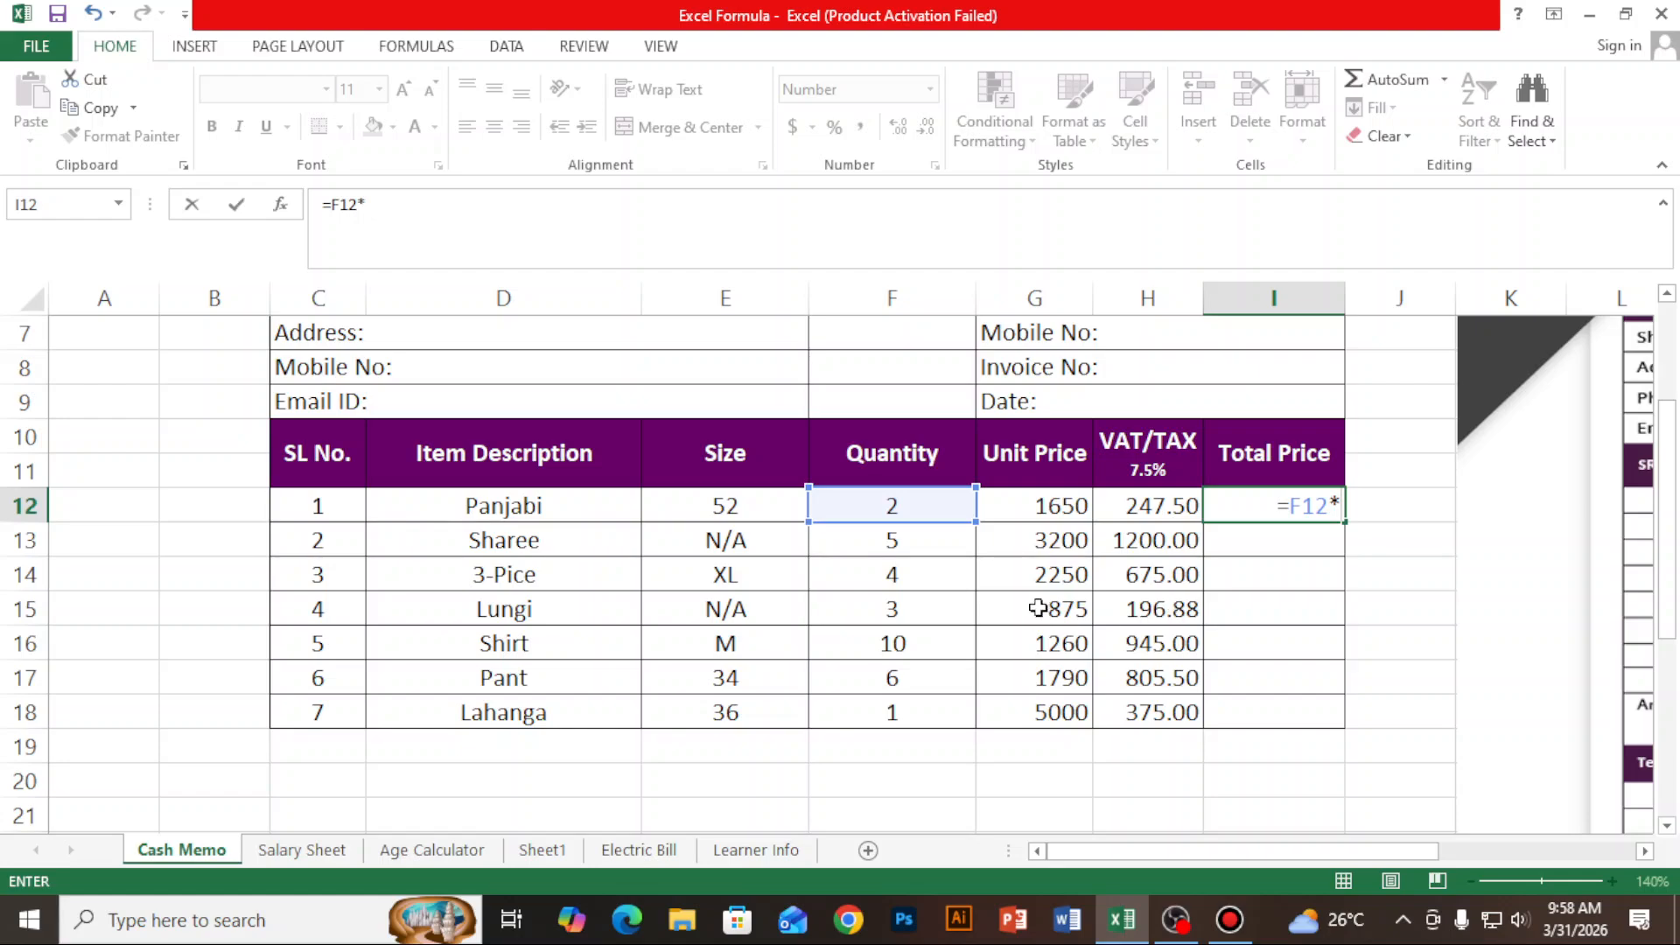
{"action": "left_click", "coordinate": [1053, 505]}
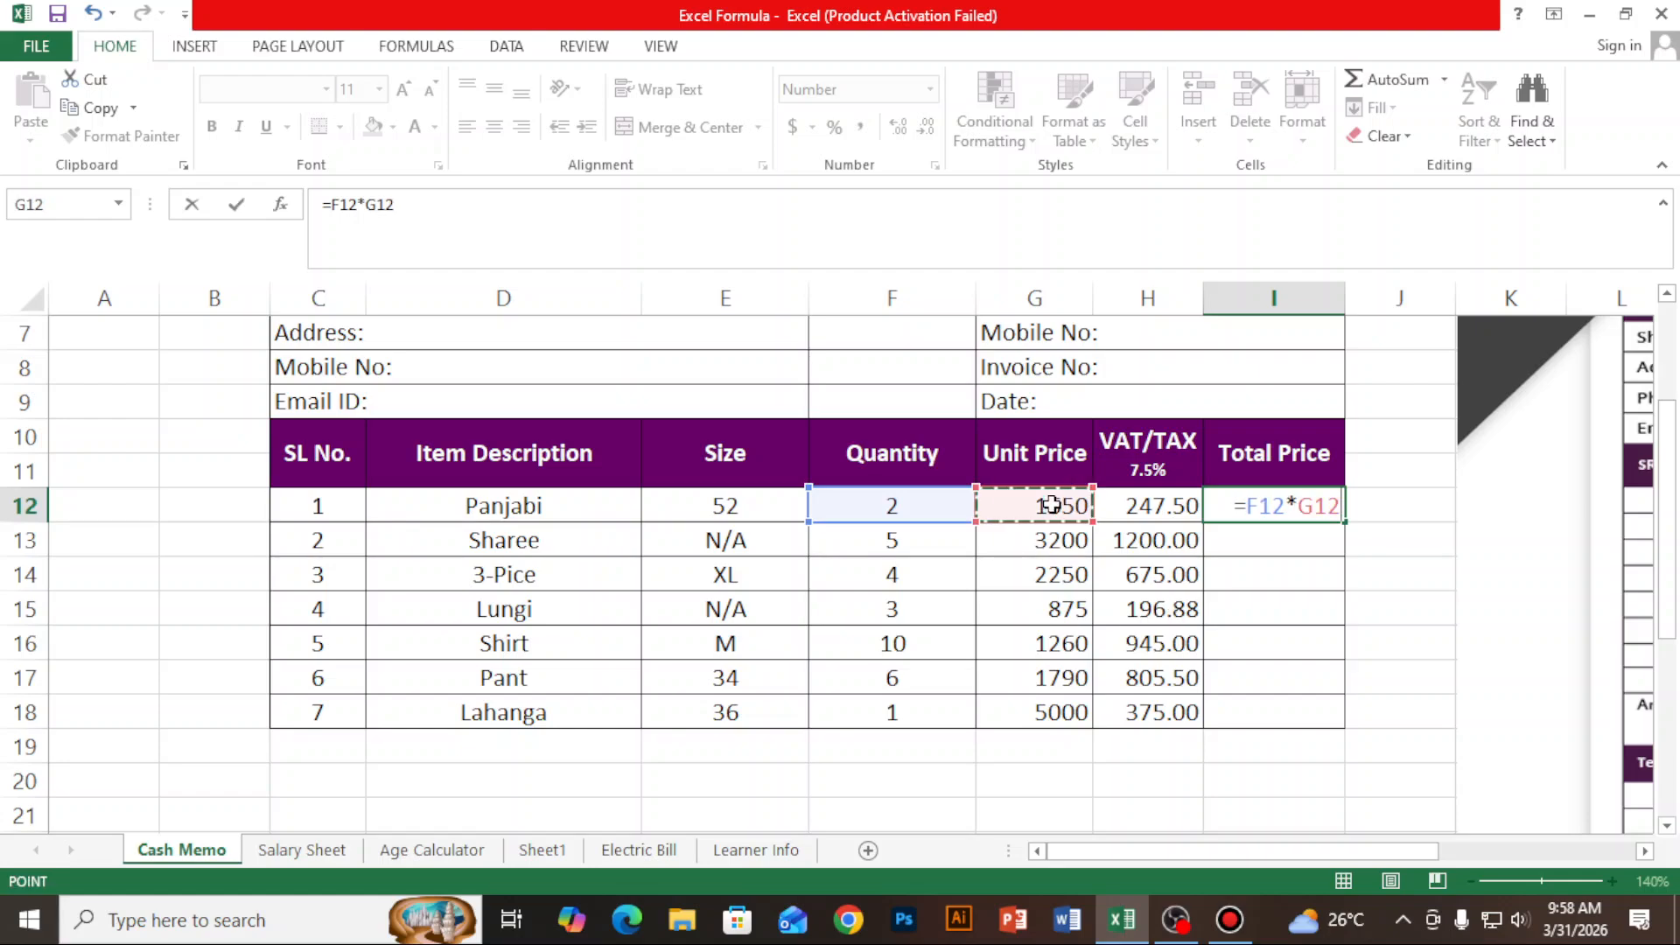
{"action": "type", "text": "+"}
{"action": "left_click", "coordinate": [1162, 510]}
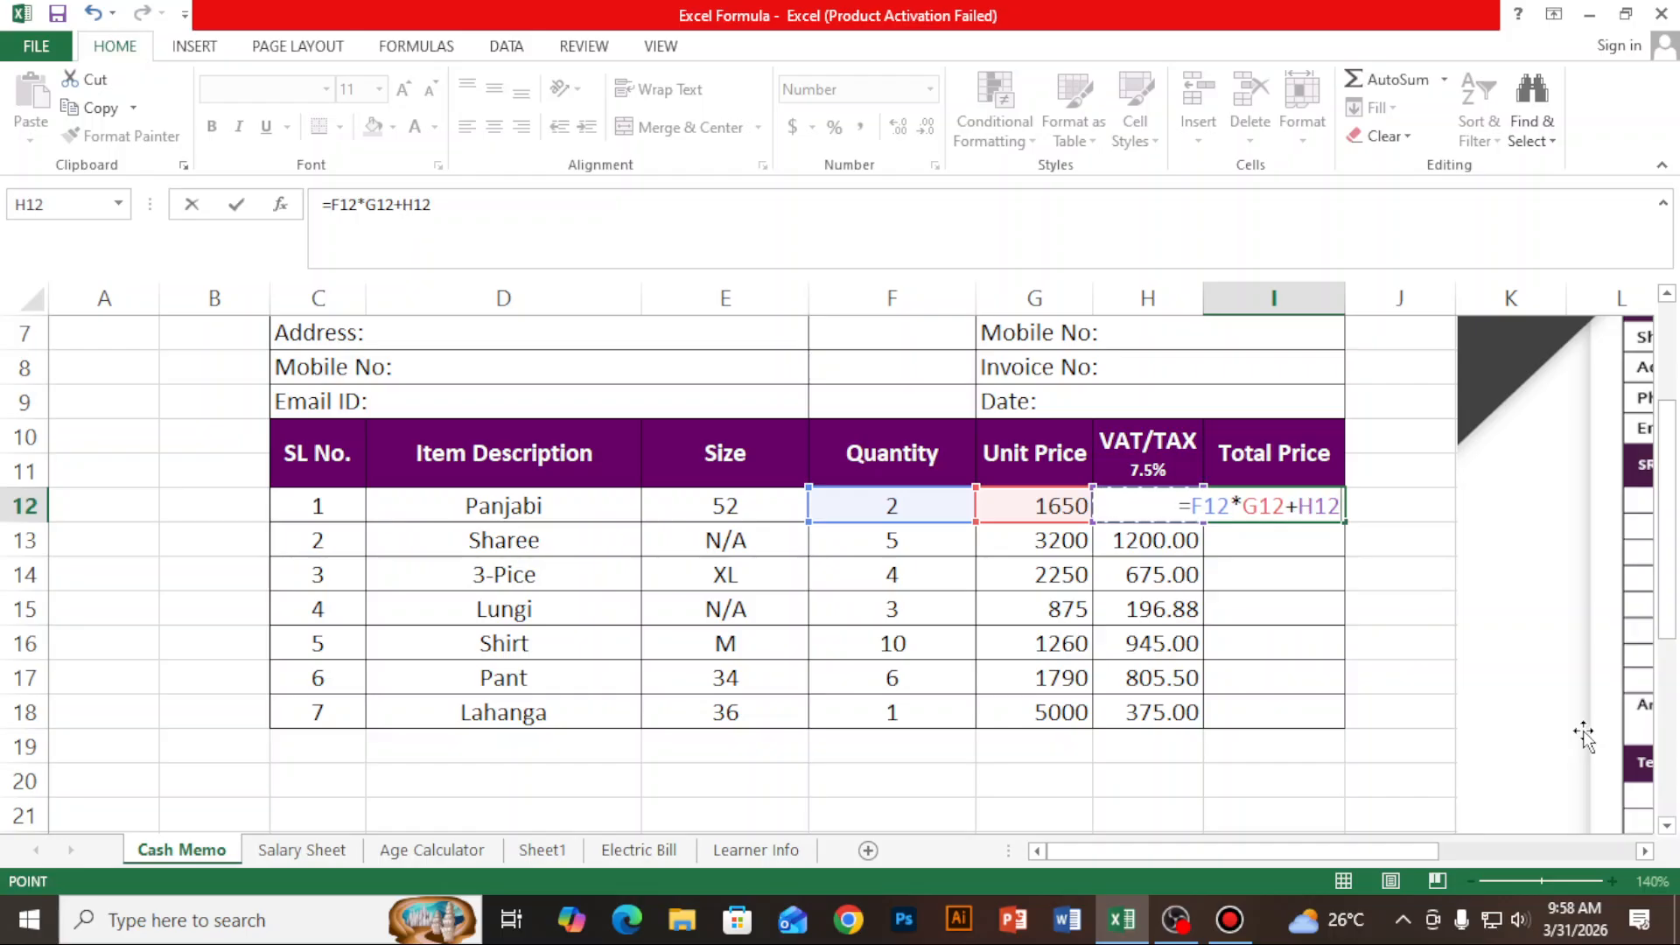
{"action": "key", "text": "Return"}
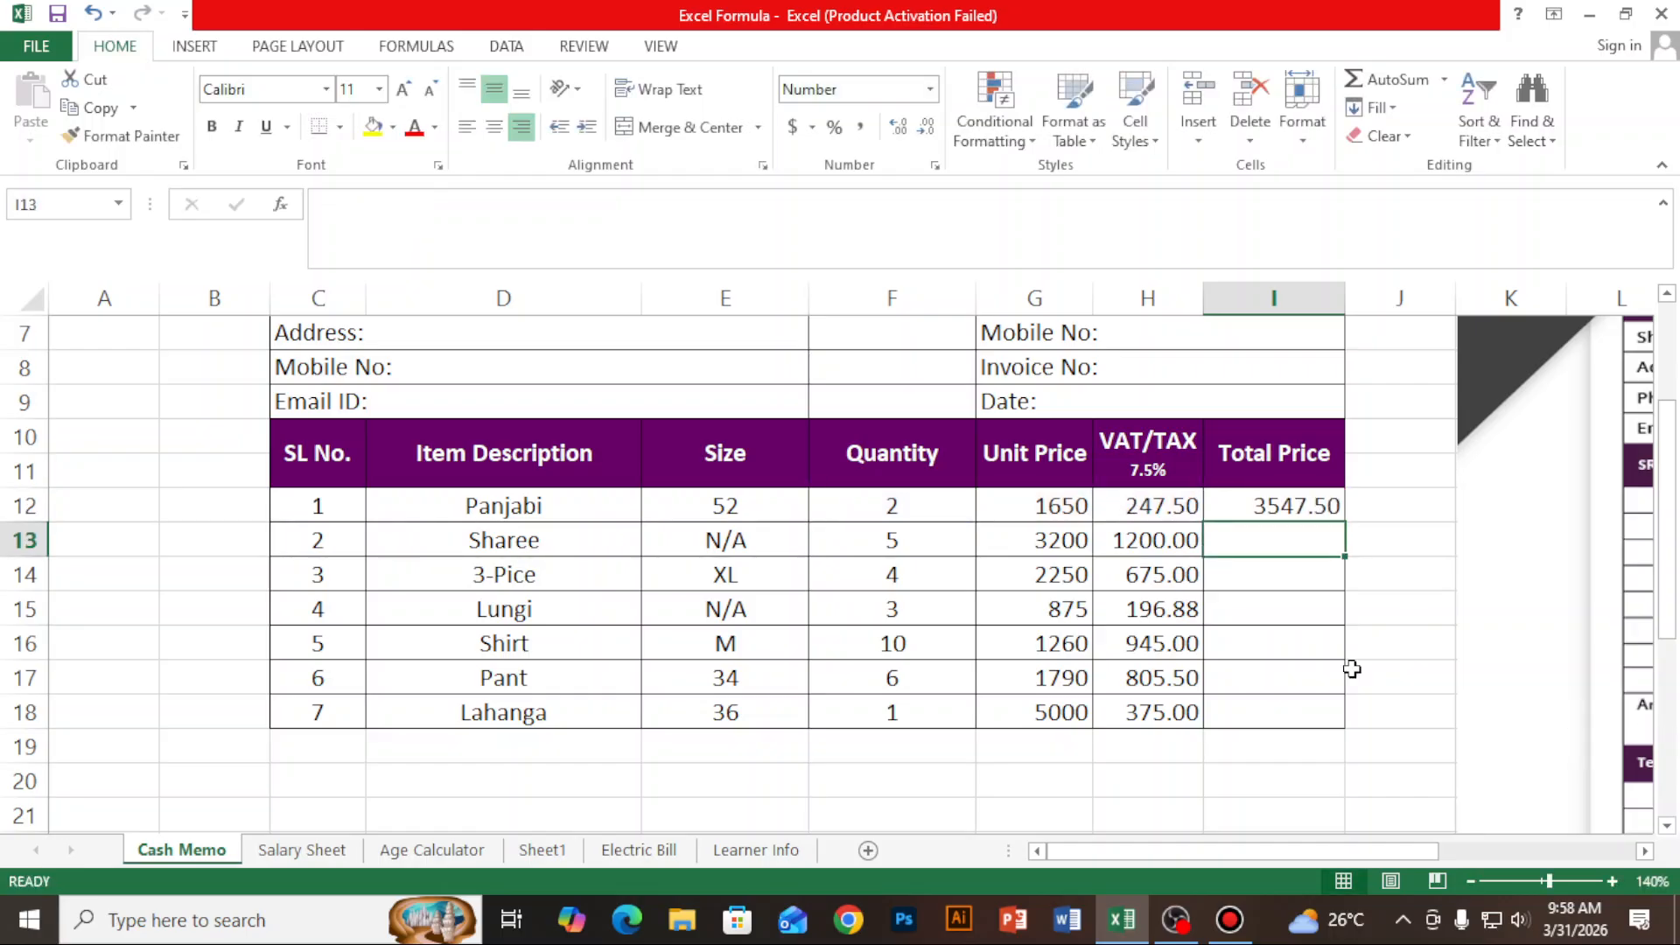
- Fill the total price formula from I12 down through I18, and clear the whole range again
{"action": "left_click", "coordinate": [1320, 515]}
{"action": "left_click_drag", "start_coordinate": [1347, 516], "coordinate": [1354, 714]}
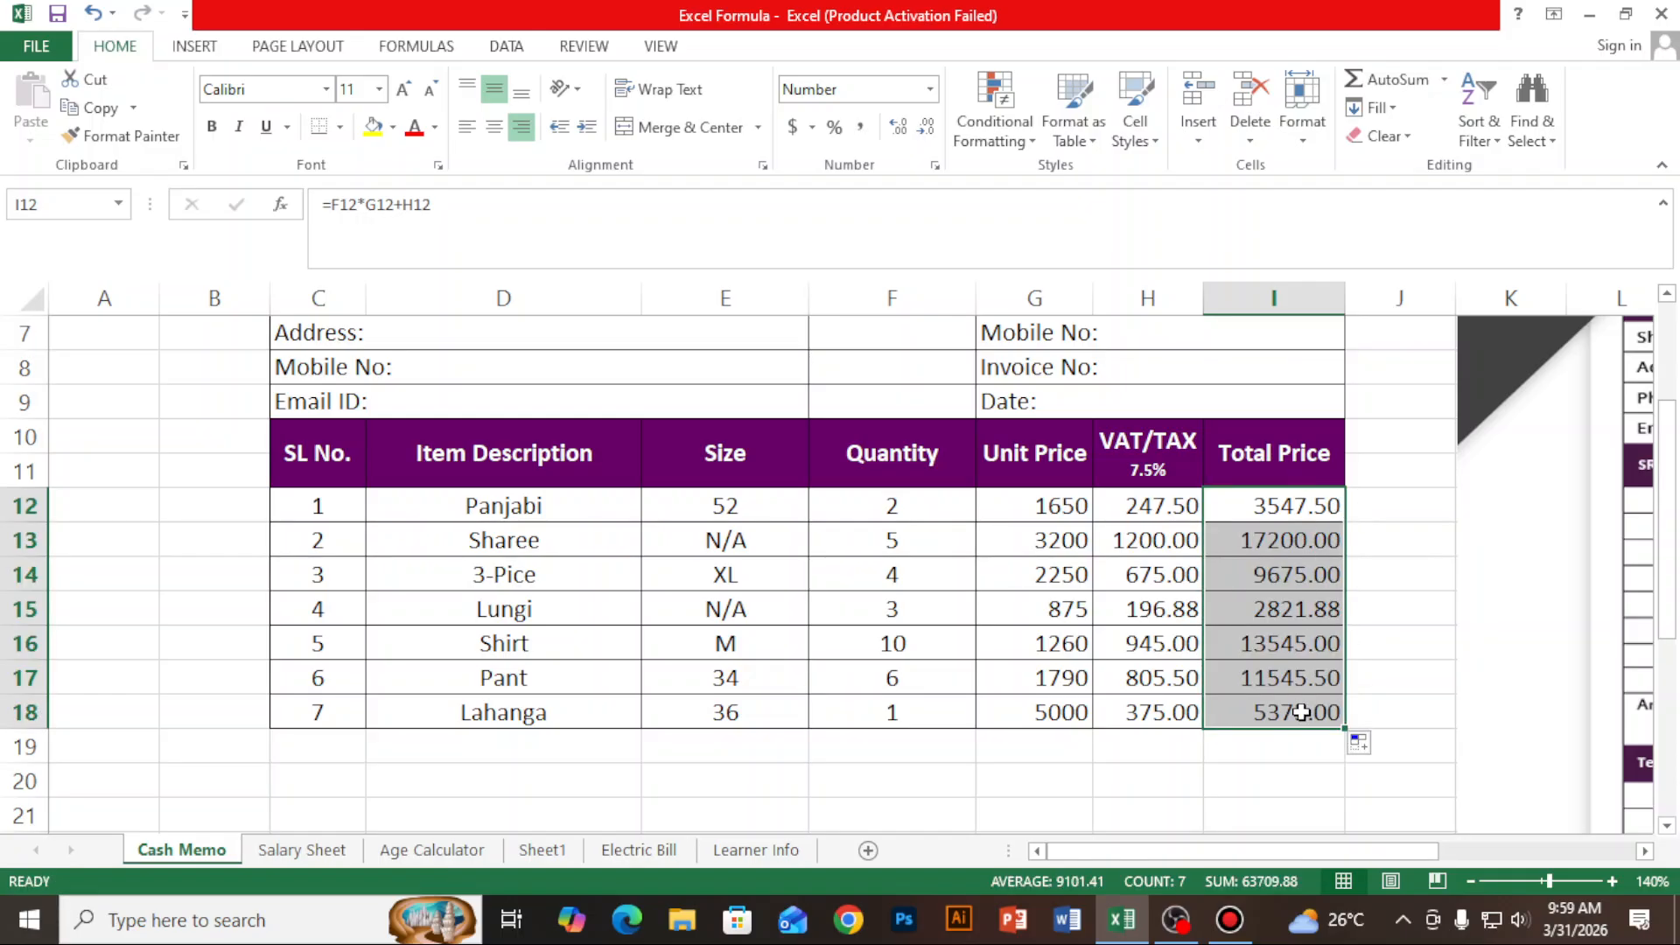
{"action": "key", "text": "Delete"}
- Calculate the Panjabi total price in cell I12 with the formula =F12*G12+H12 and fill it down through I18
{"action": "left_click", "coordinate": [1303, 515]}
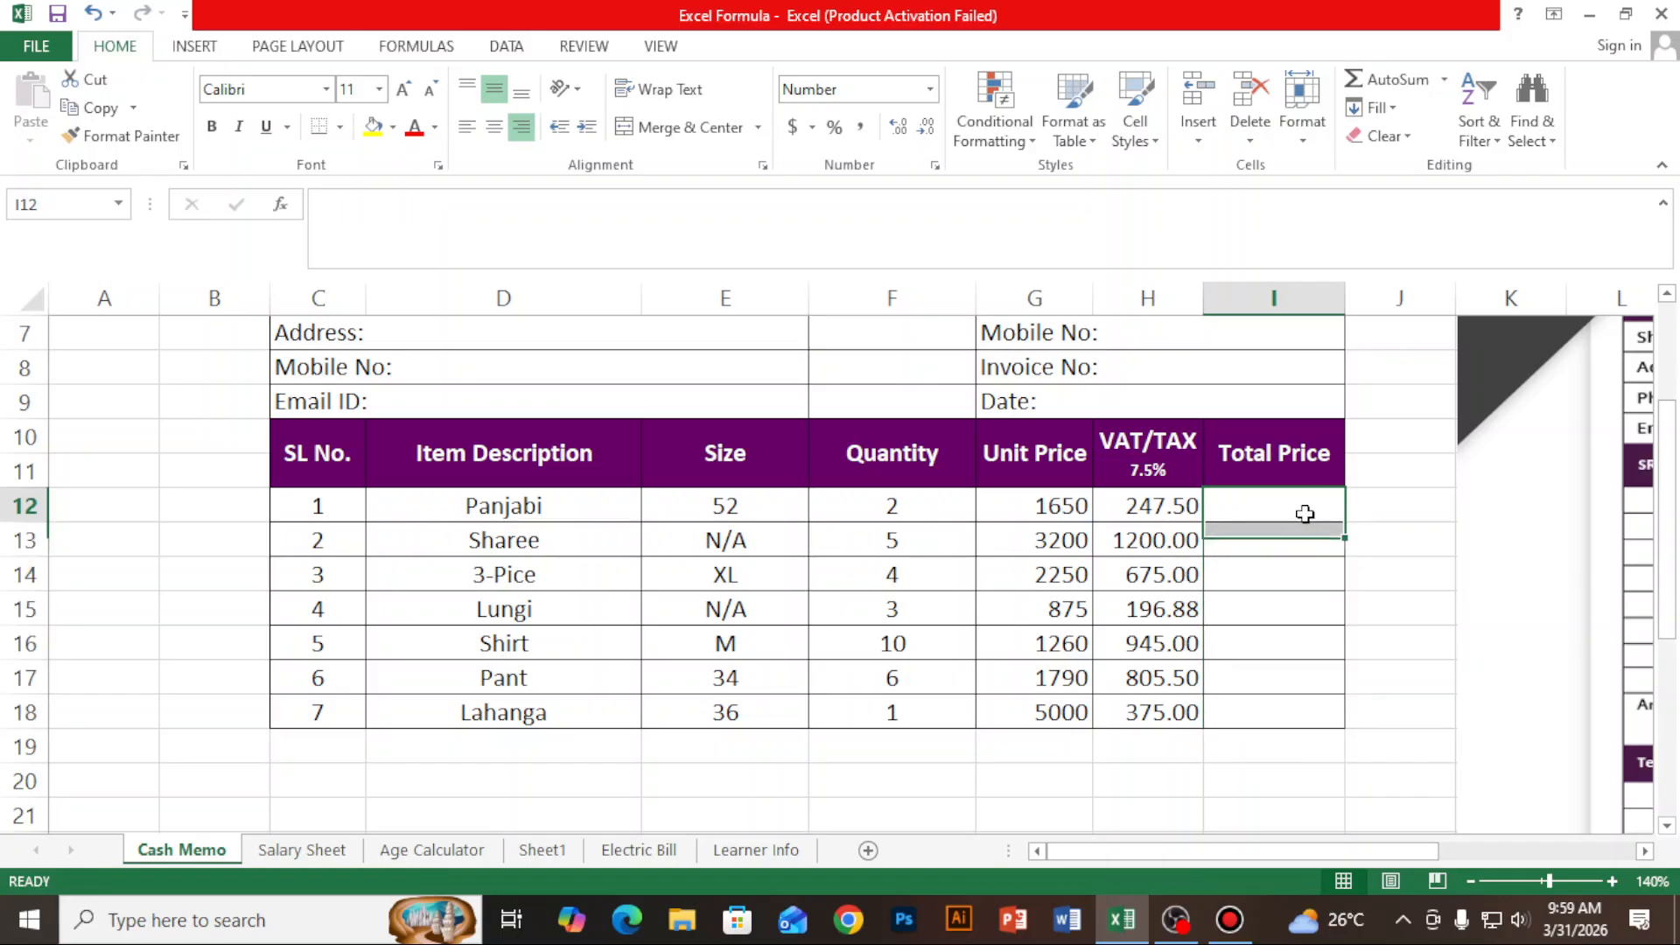
{"action": "type", "text": "="}
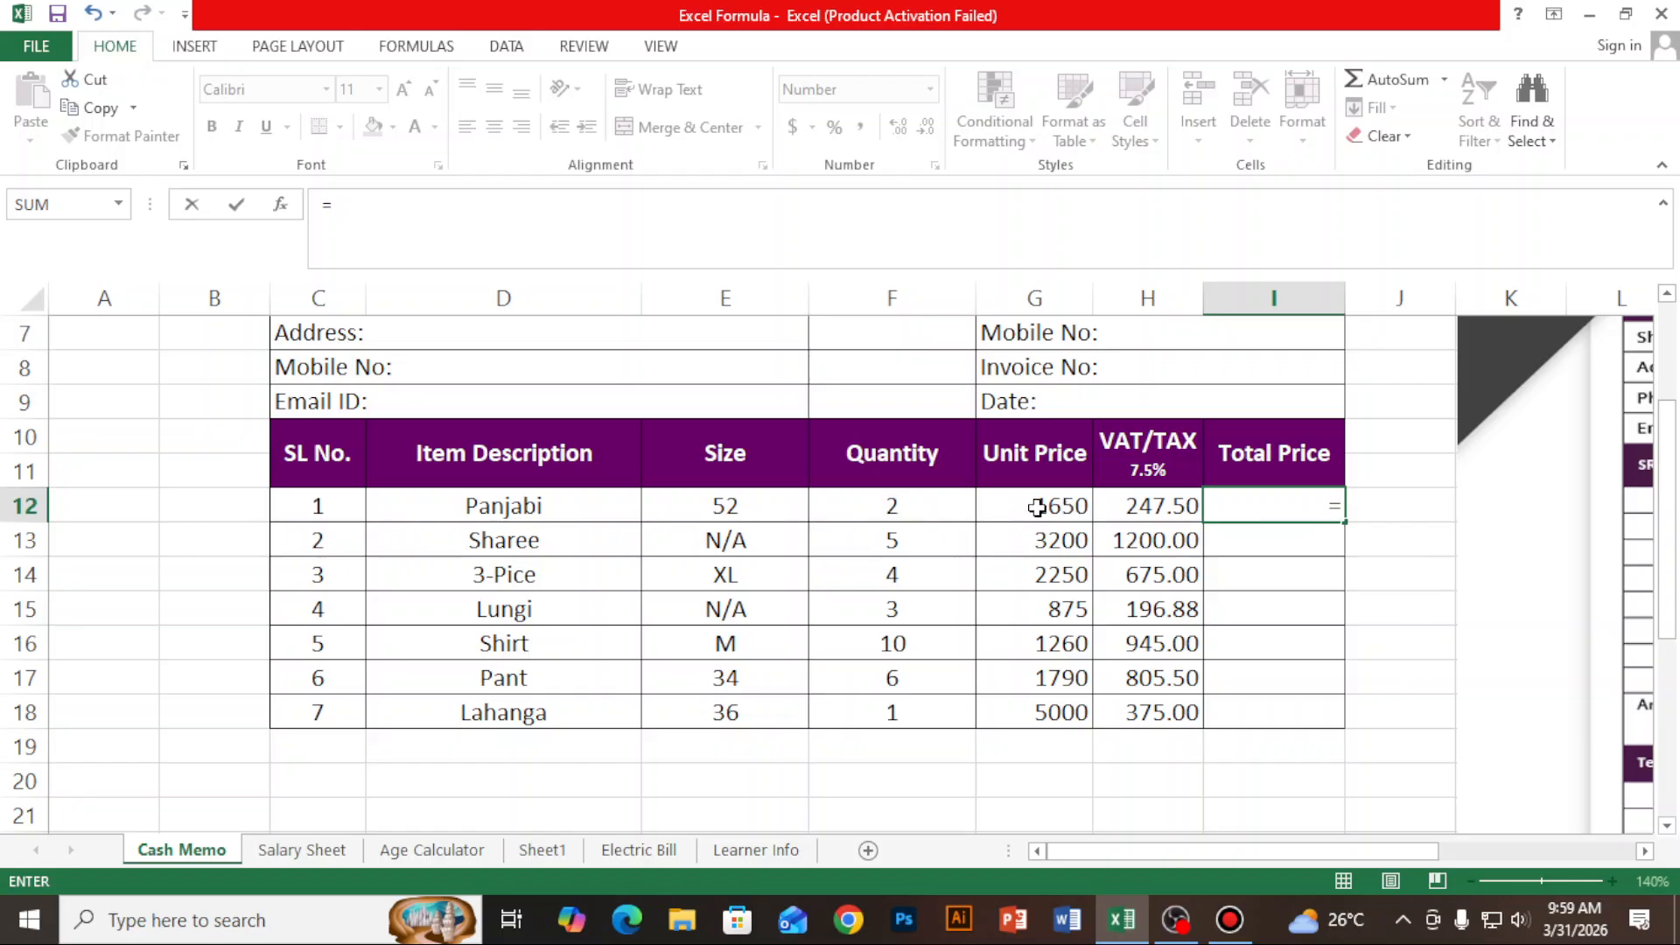
{"action": "left_click", "coordinate": [931, 507]}
{"action": "type", "text": "*"}
{"action": "left_click", "coordinate": [1054, 511]}
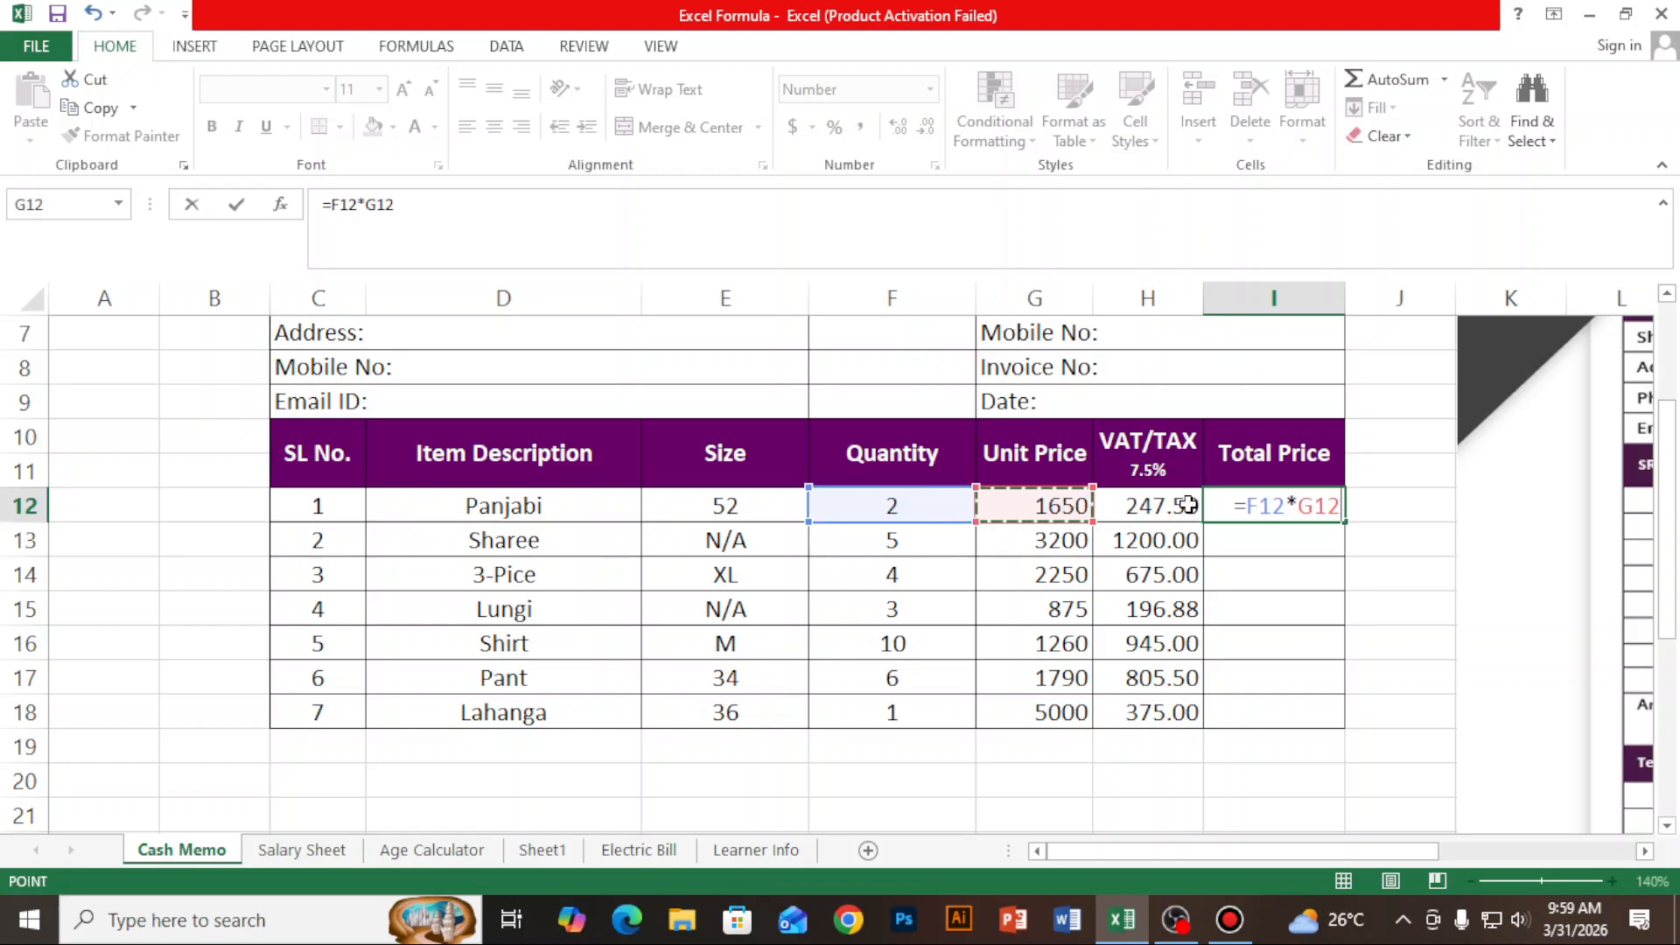
{"action": "type", "text": "+"}
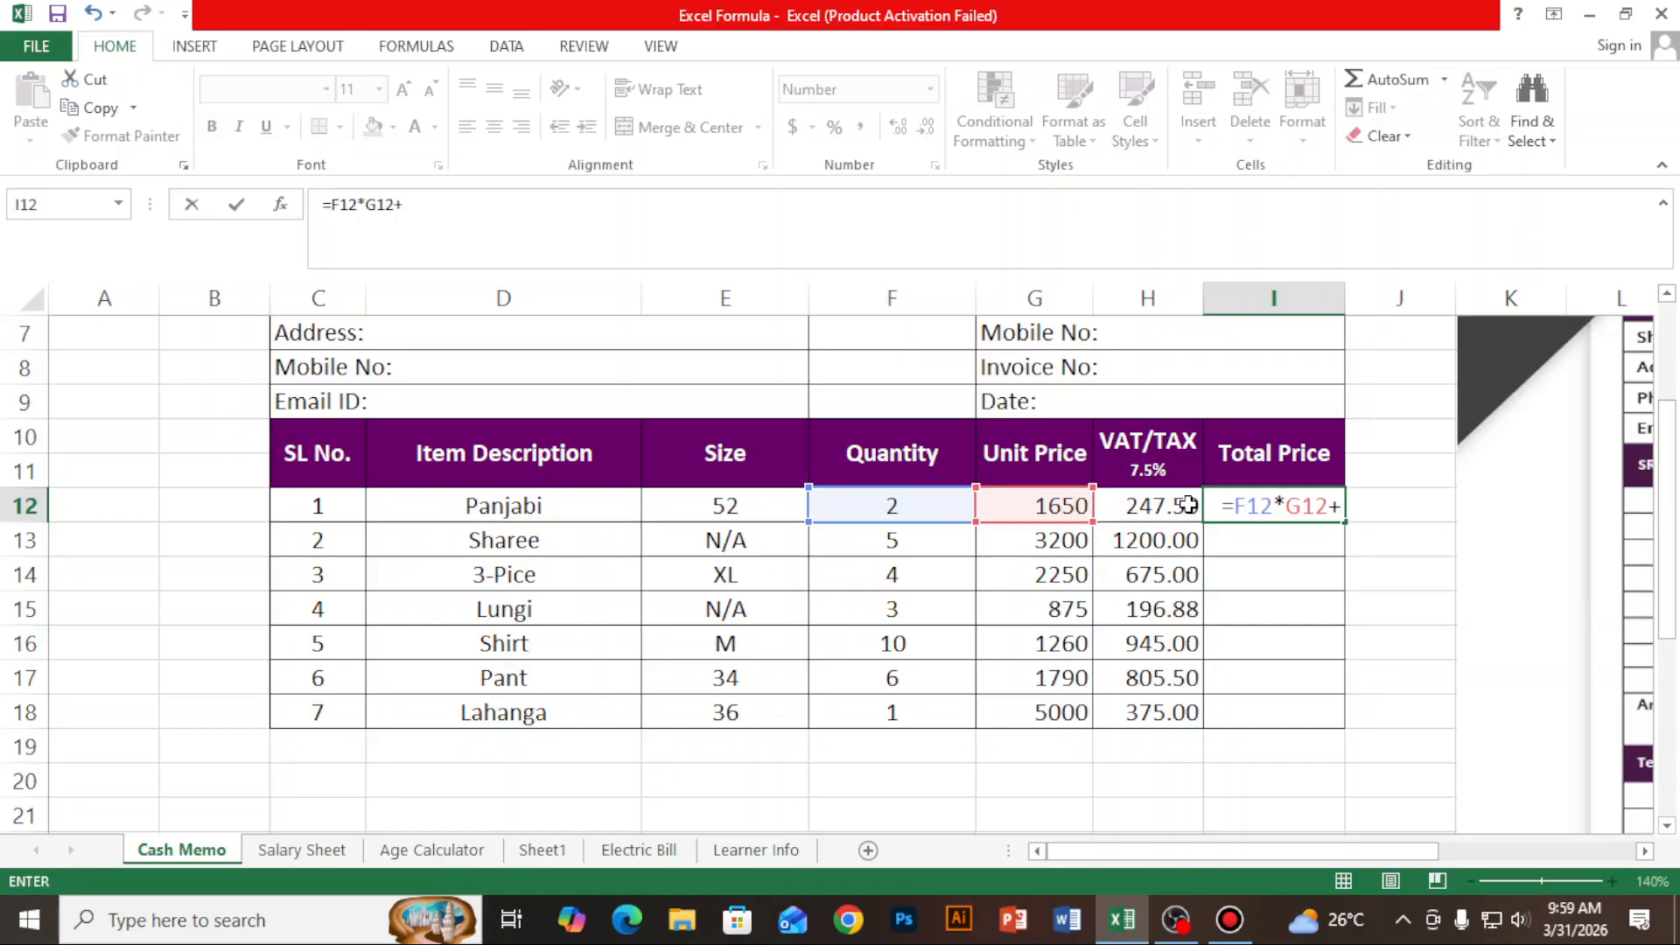
{"action": "left_click", "coordinate": [1187, 505]}
{"action": "key", "text": "Return"}
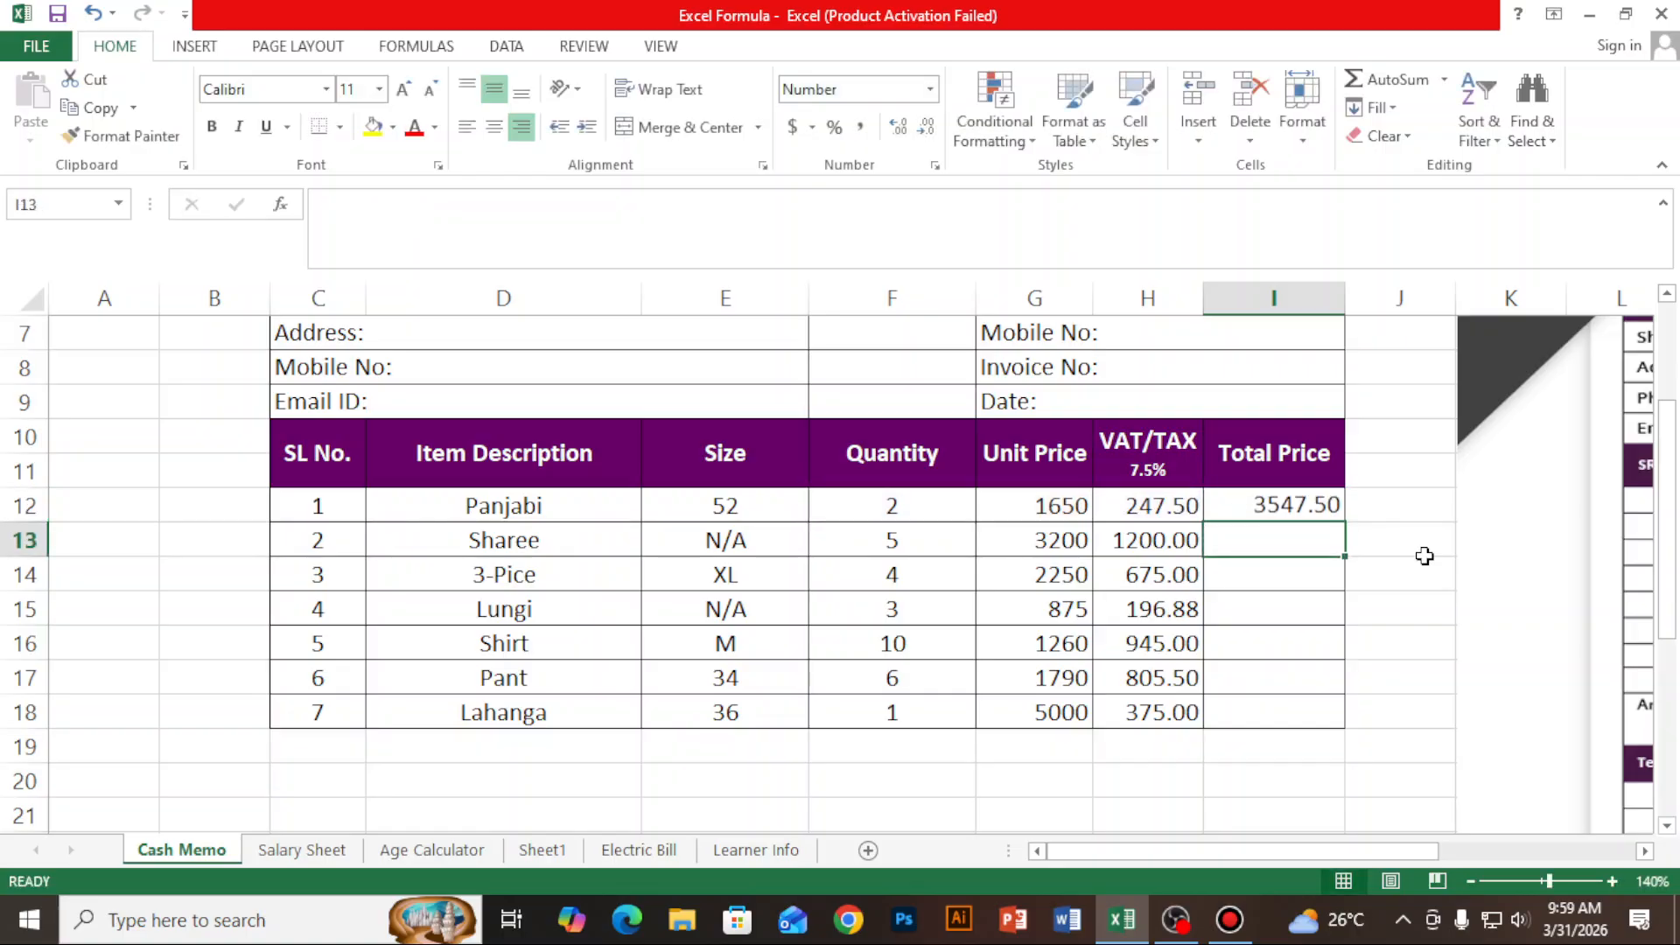
{"action": "left_click", "coordinate": [1283, 507]}
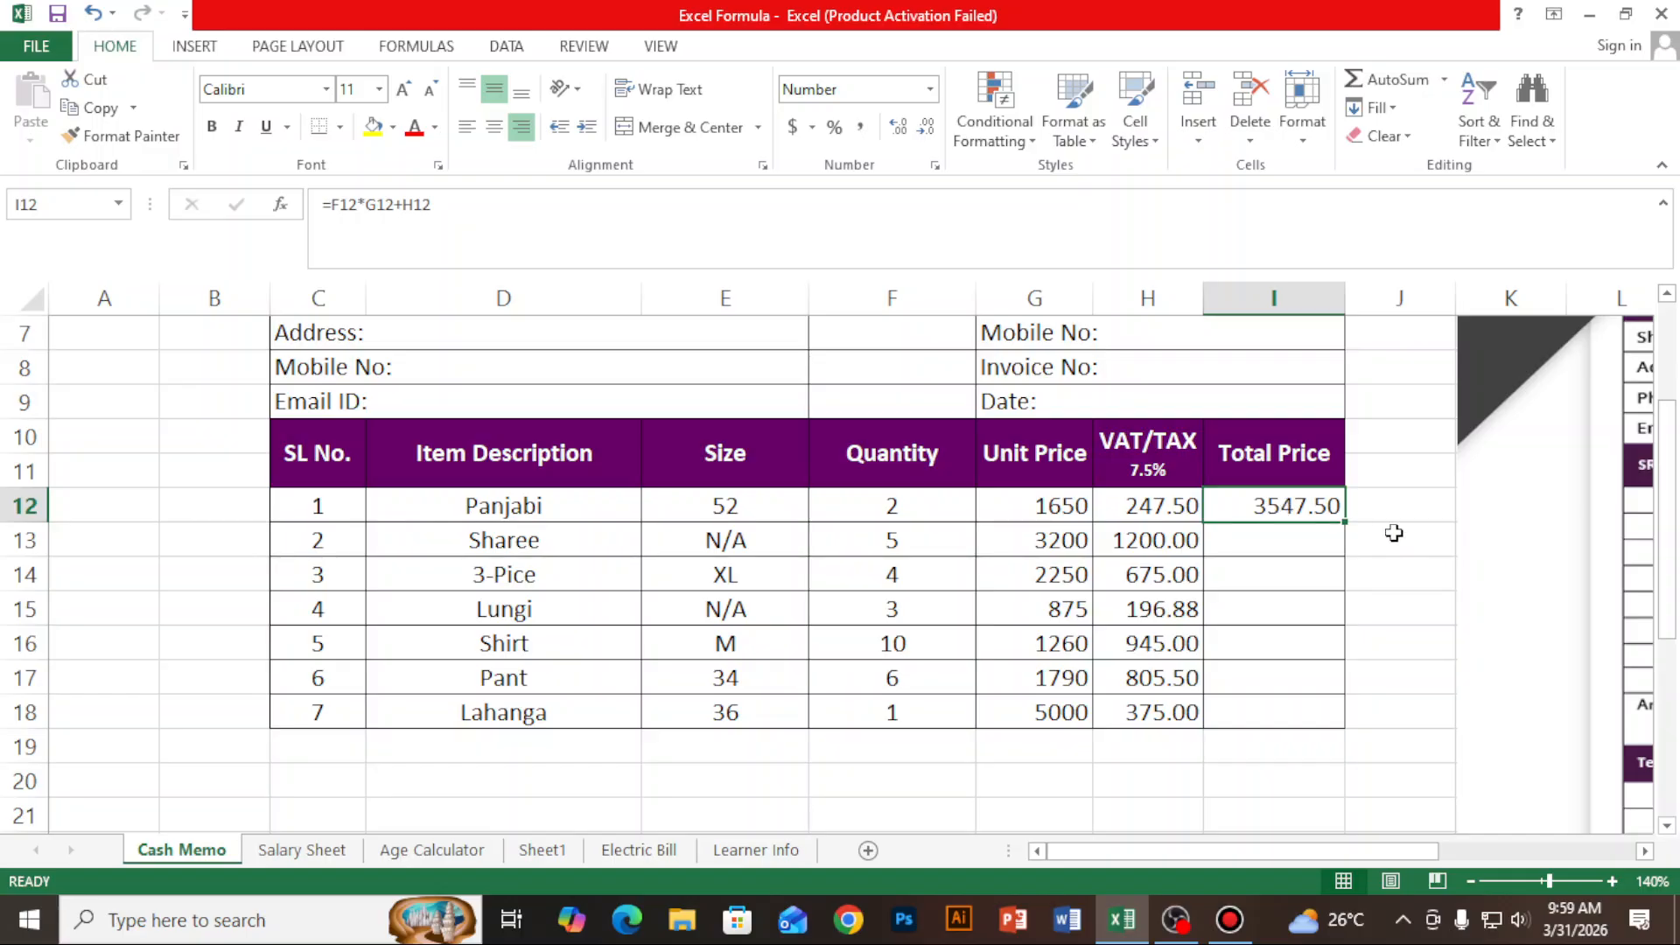
{"action": "left_click_drag", "start_coordinate": [1344, 522], "coordinate": [1352, 733]}
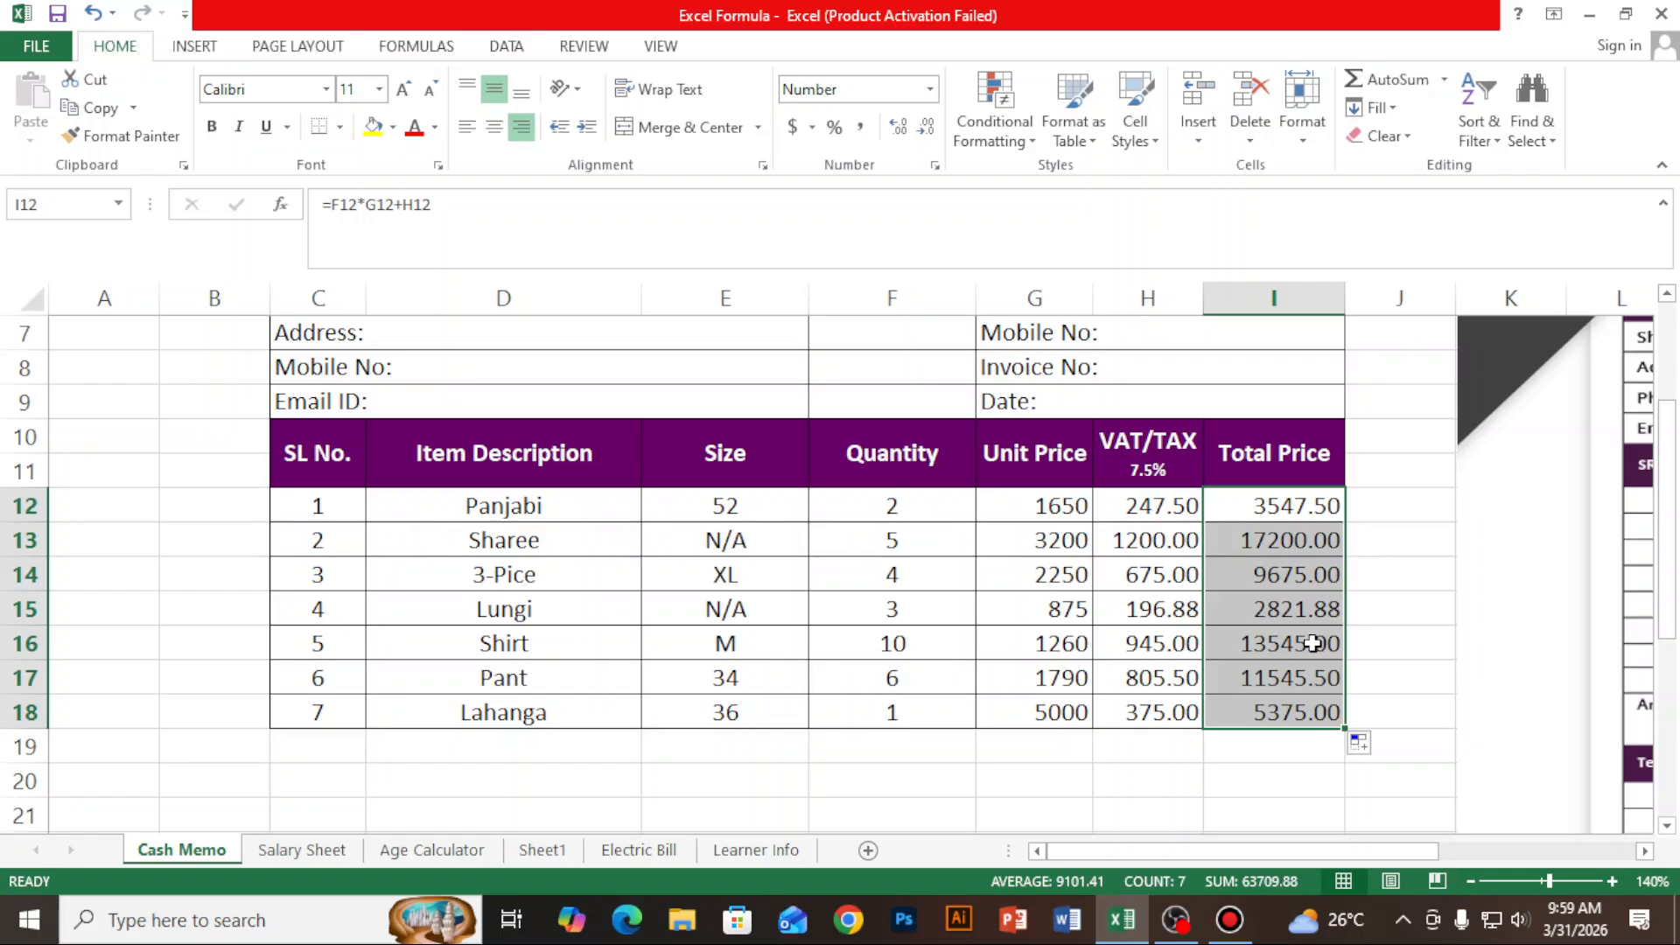
- Enter the label Total Amount in cell H19 below the VAT/TAX column
{"action": "left_click", "coordinate": [1156, 748]}
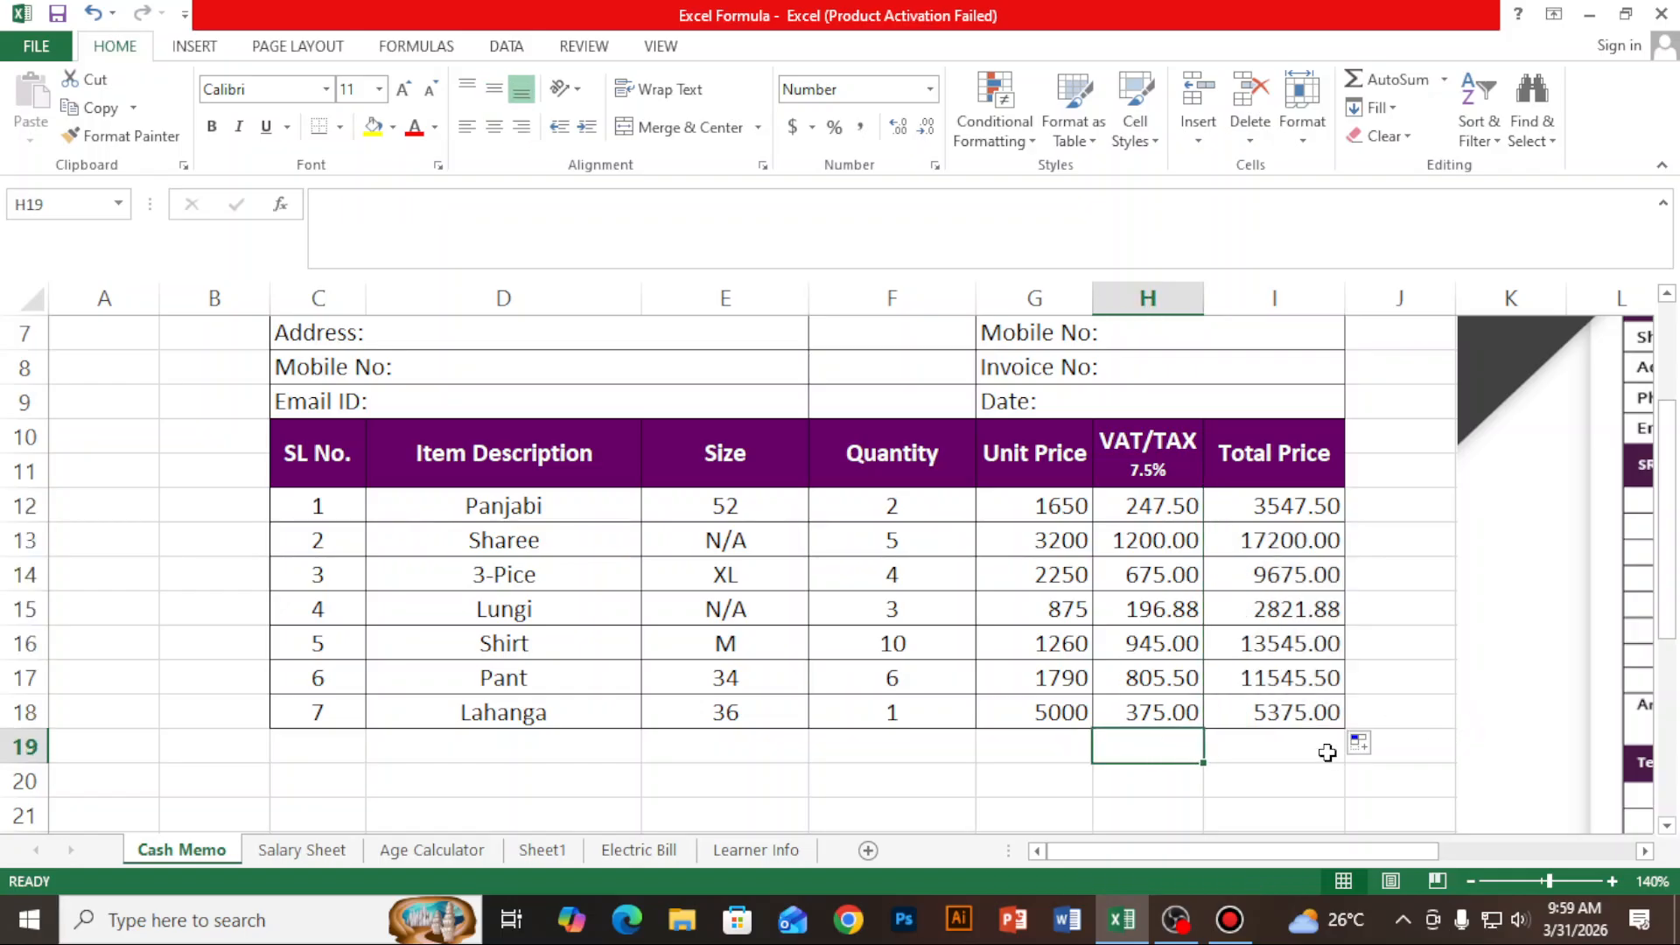
{"action": "type", "text": "To"}
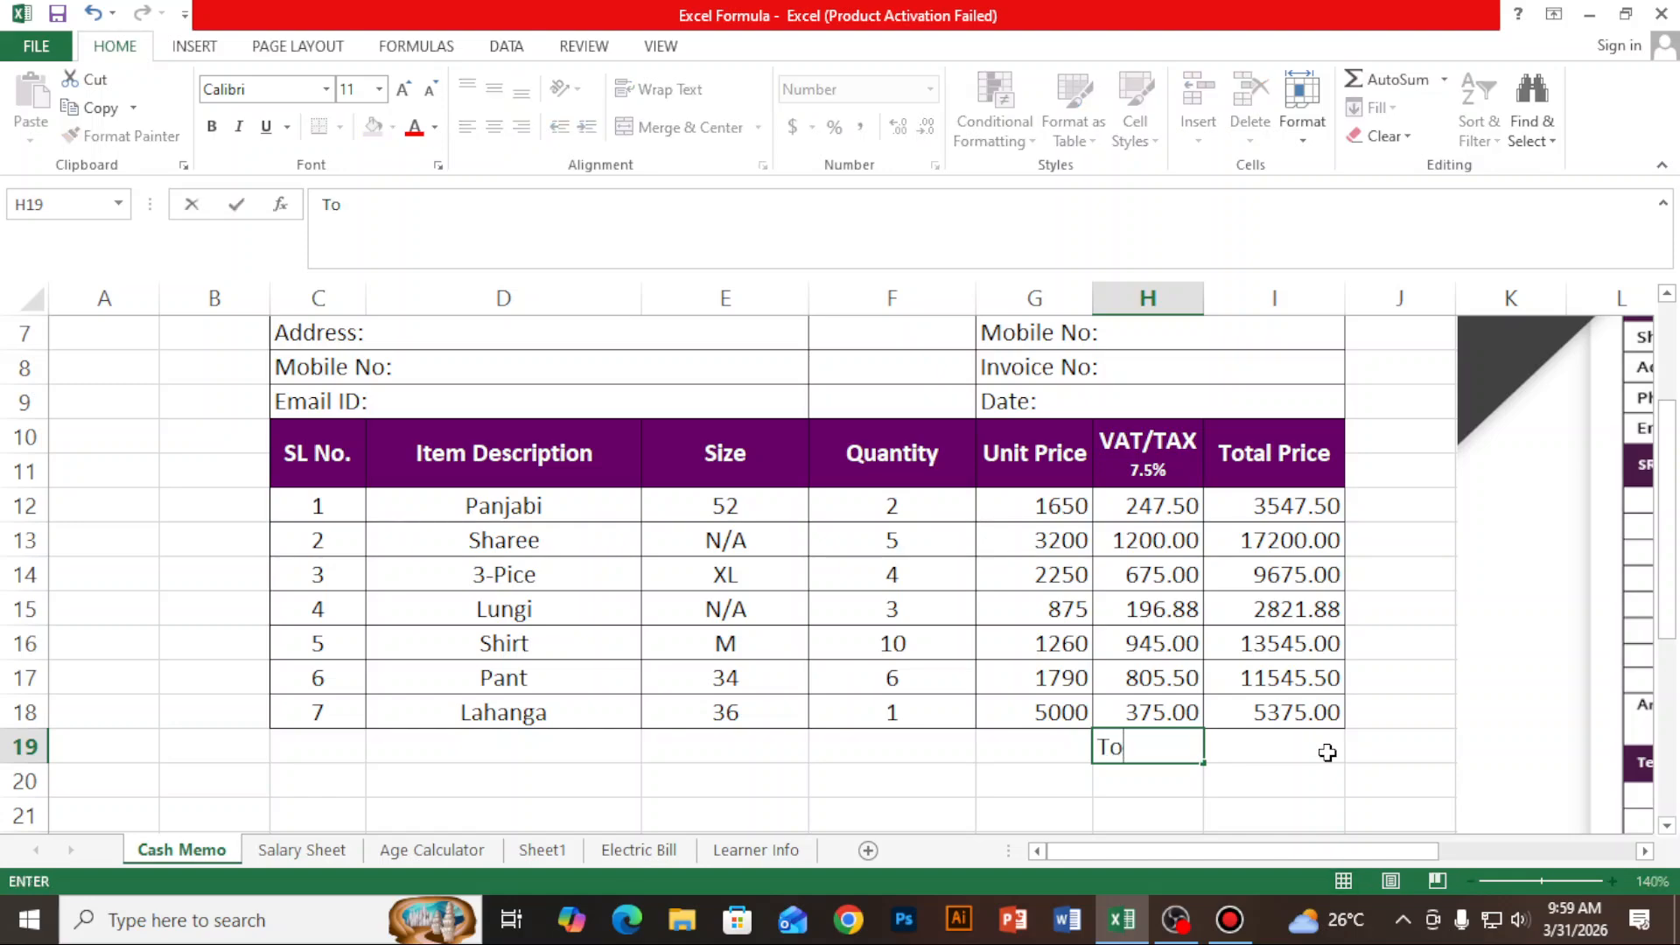
{"action": "type", "text": "tal Amount"}
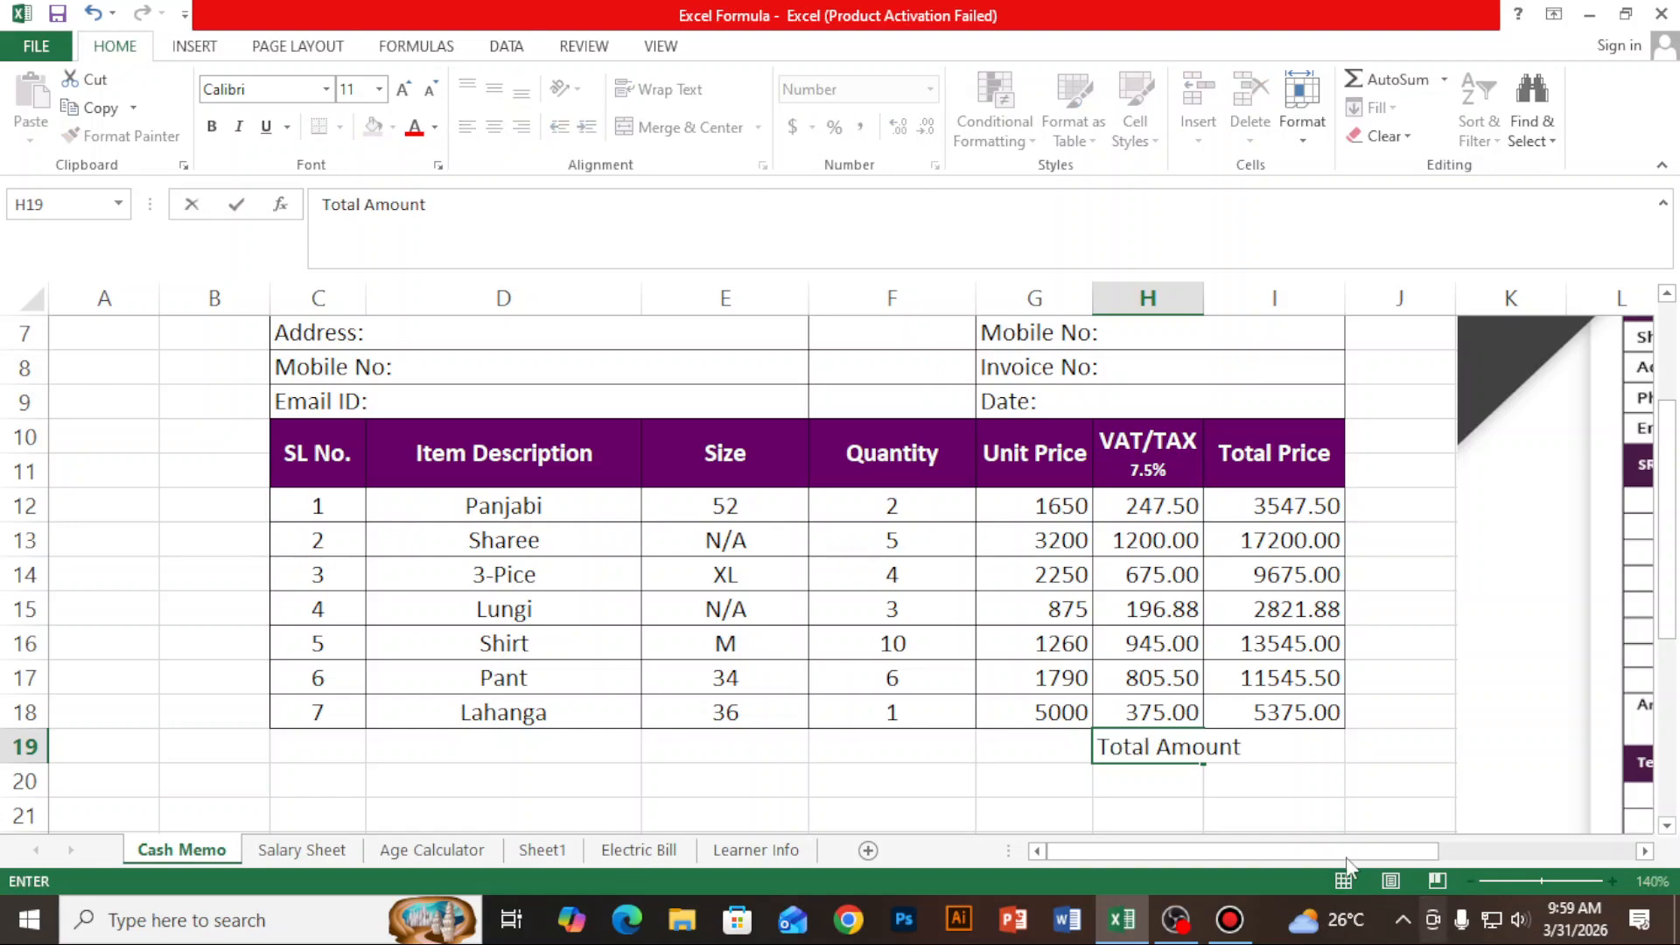
{"action": "left_click", "coordinate": [1280, 823]}
{"action": "left_click", "coordinate": [1142, 755]}
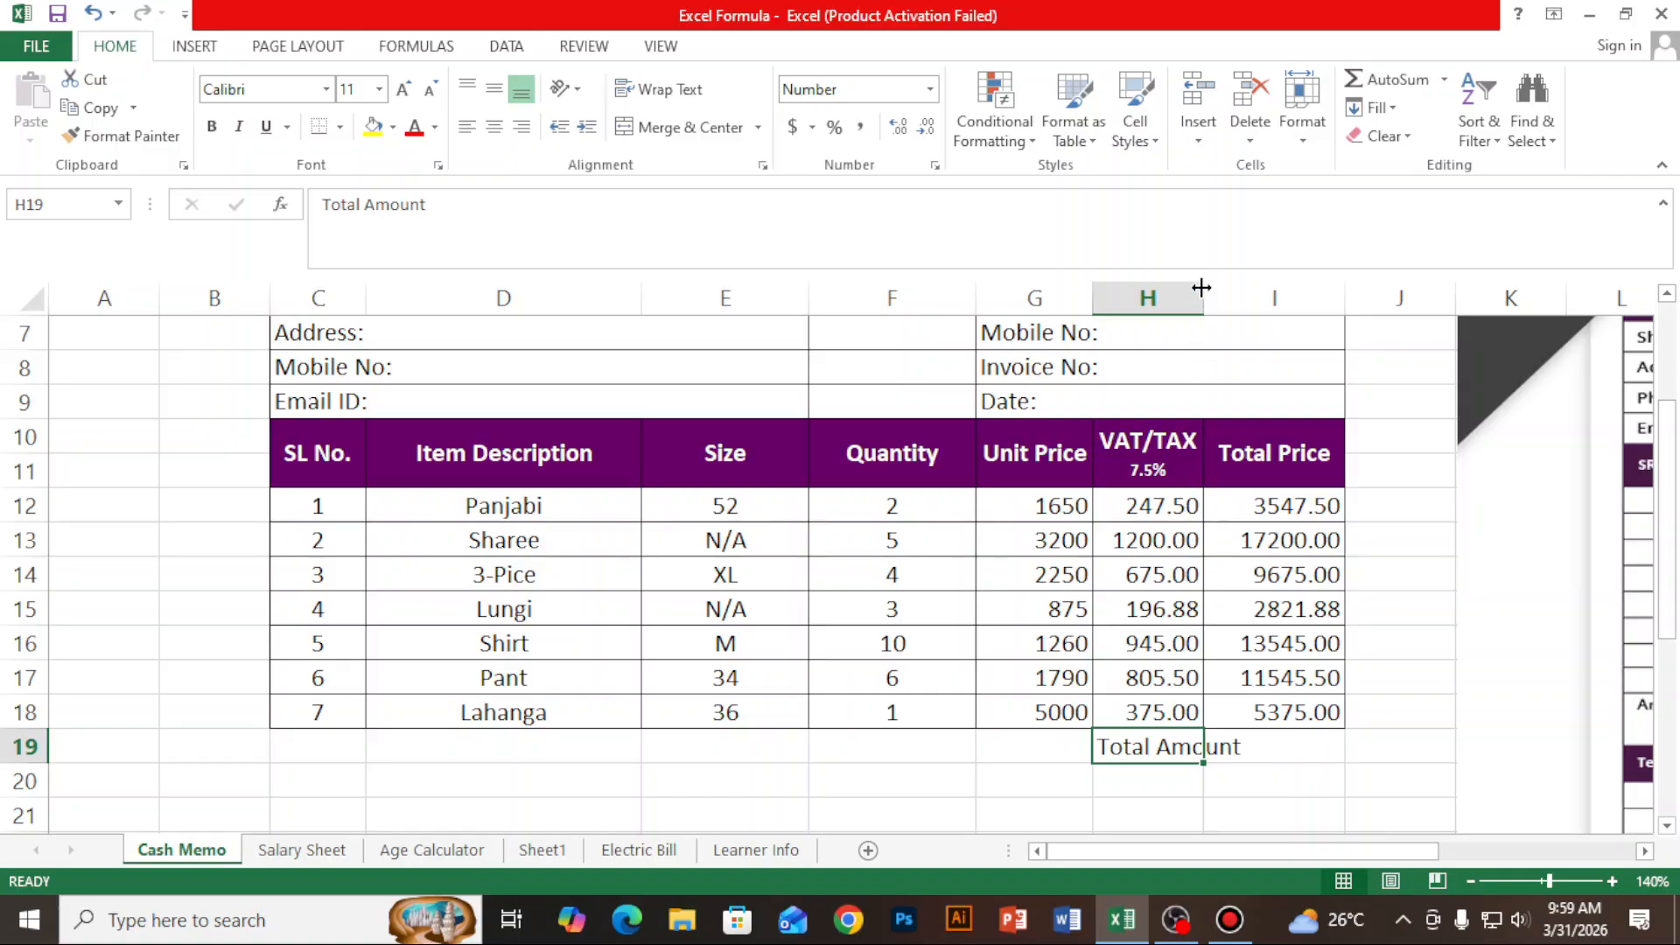
- Widen column H to fit the Total Amount label and enter =SUM(I12:I18) in cell I19 to total the prices
{"action": "left_click_drag", "start_coordinate": [1204, 292], "coordinate": [1258, 297]}
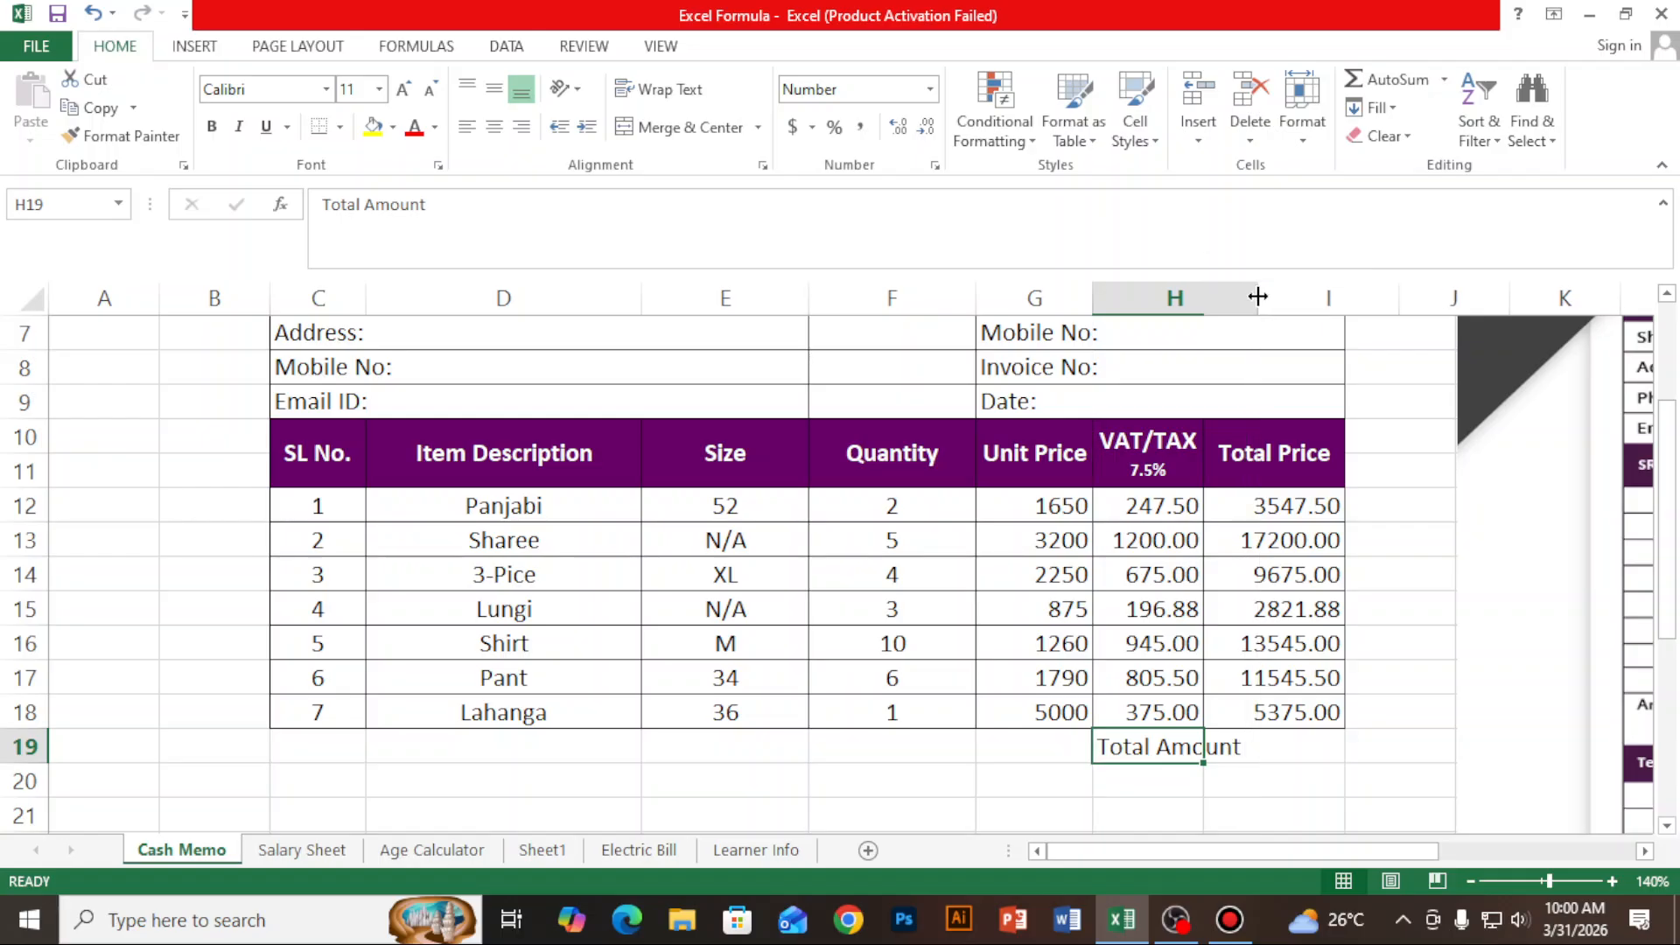
{"action": "left_click", "coordinate": [1303, 748]}
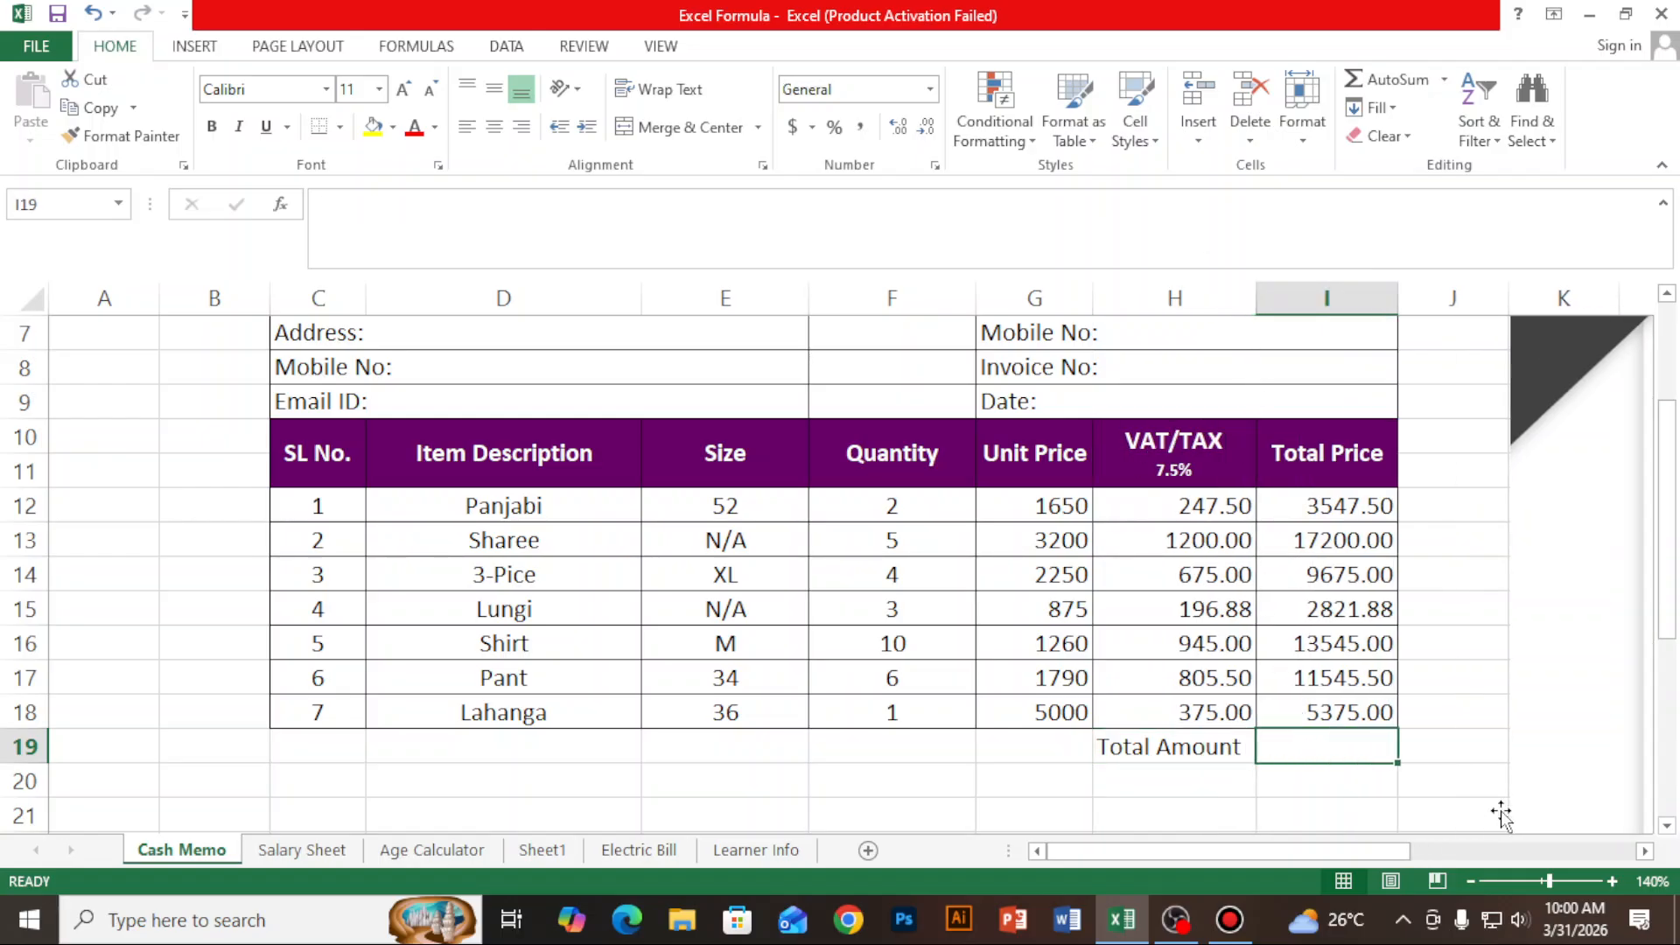
{"action": "type", "text": "=sum"}
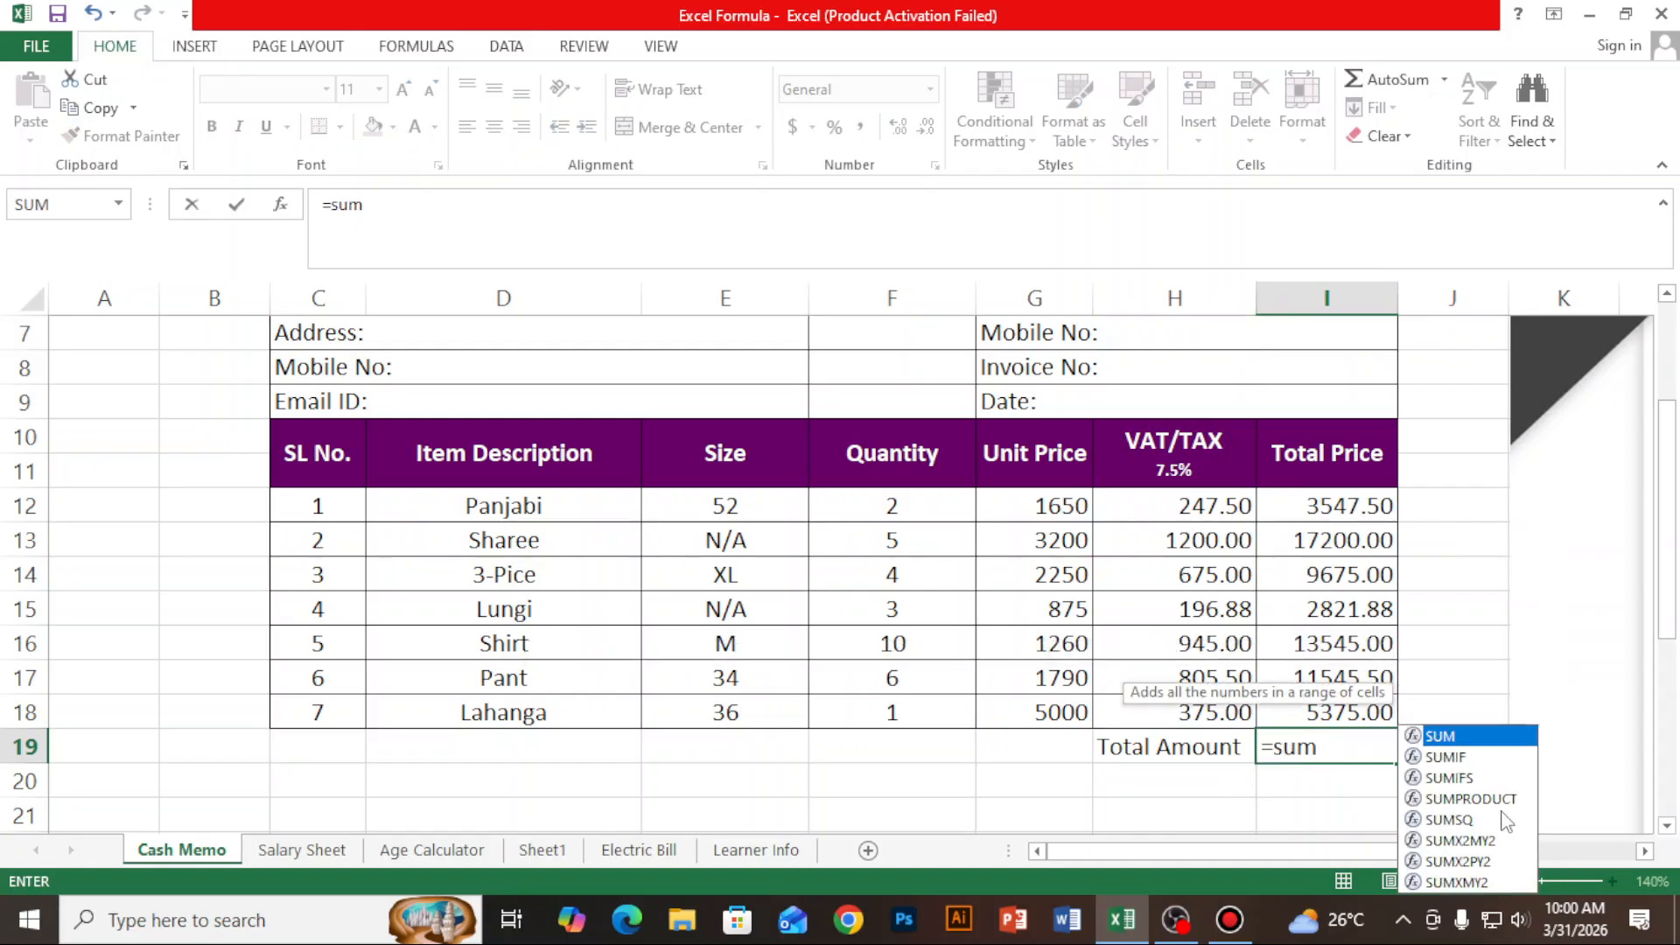
{"action": "type", "text": "("}
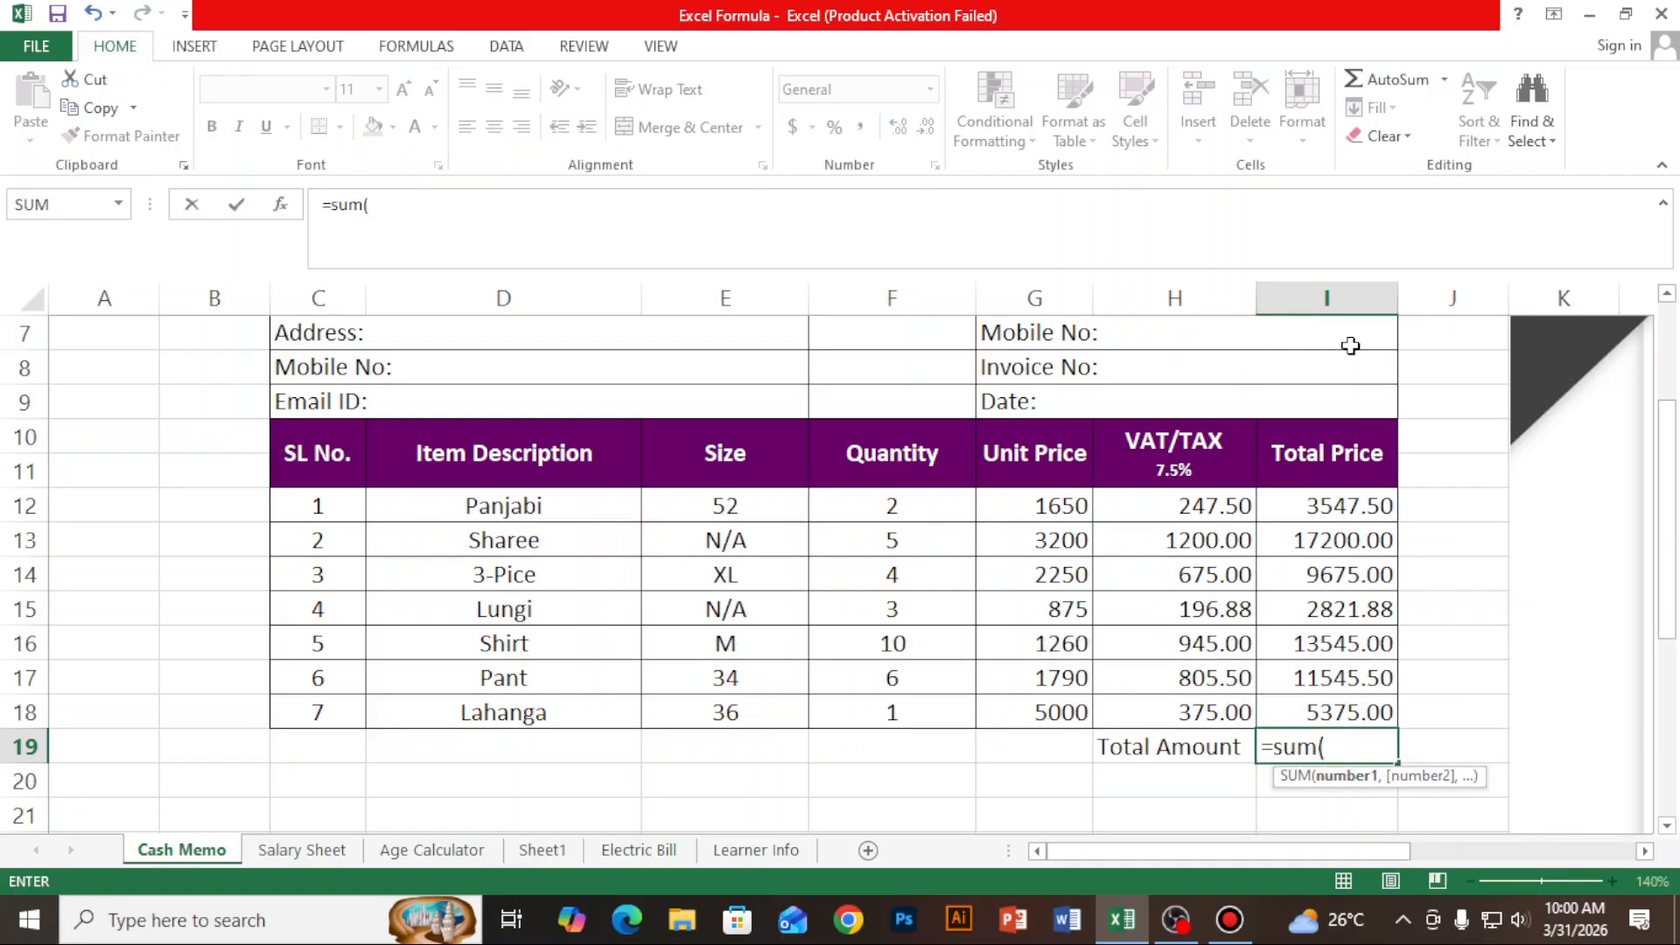
{"action": "left_click_drag", "start_coordinate": [1338, 506], "coordinate": [1344, 712]}
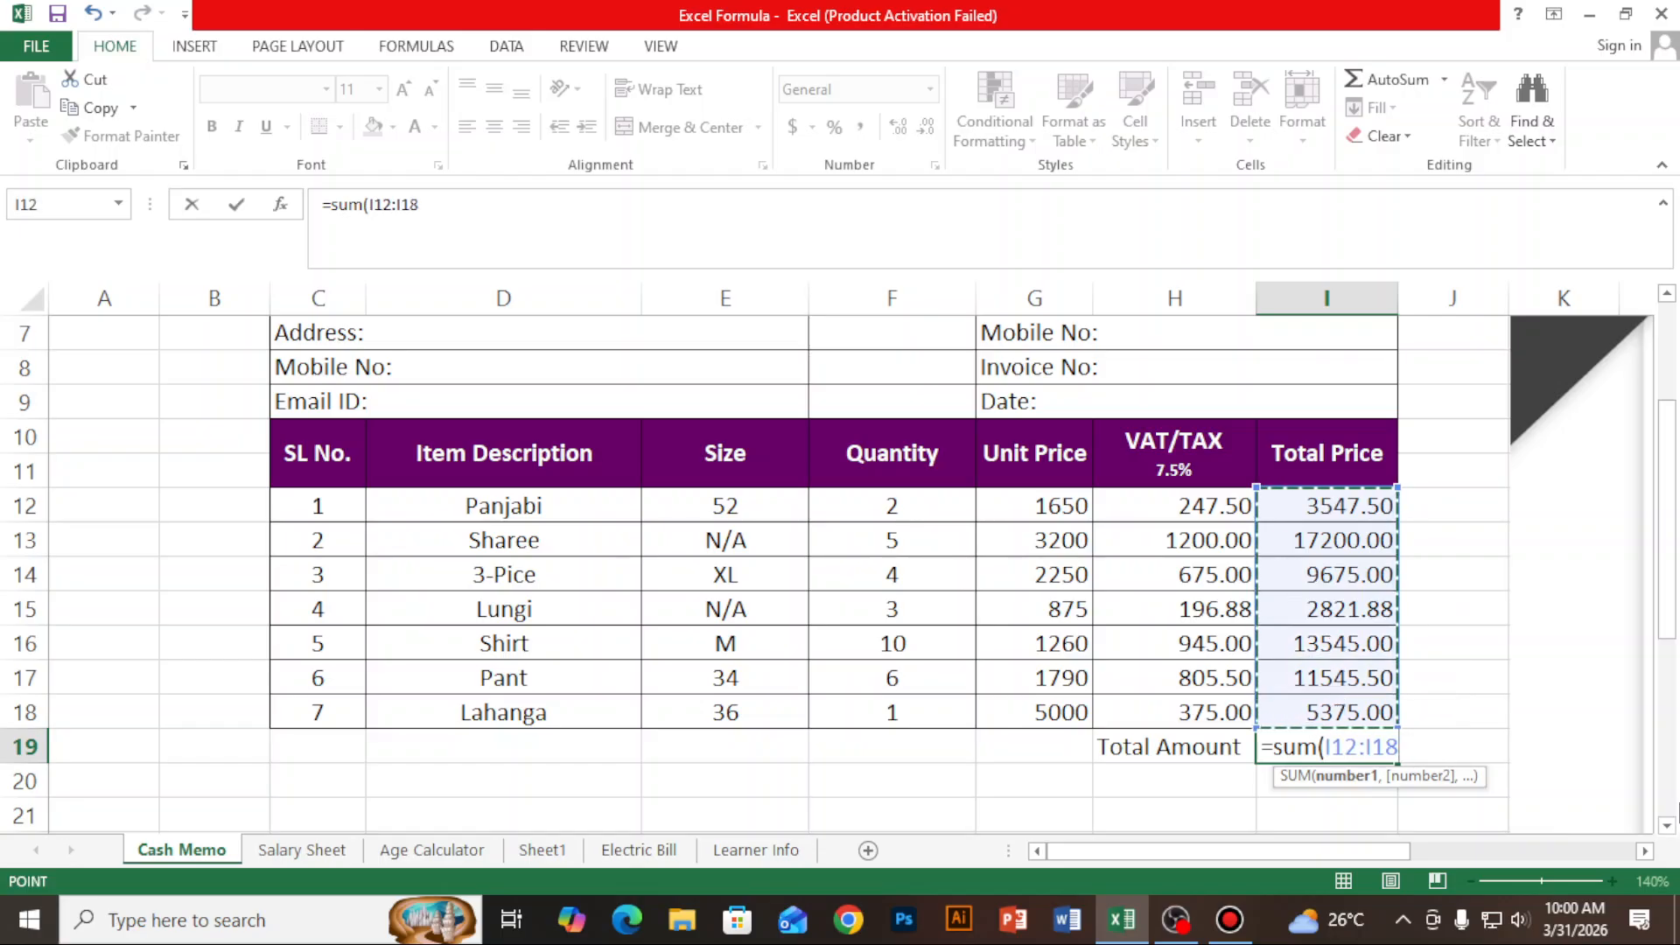
{"action": "type", "text": ")"}
{"action": "key", "text": "Return"}
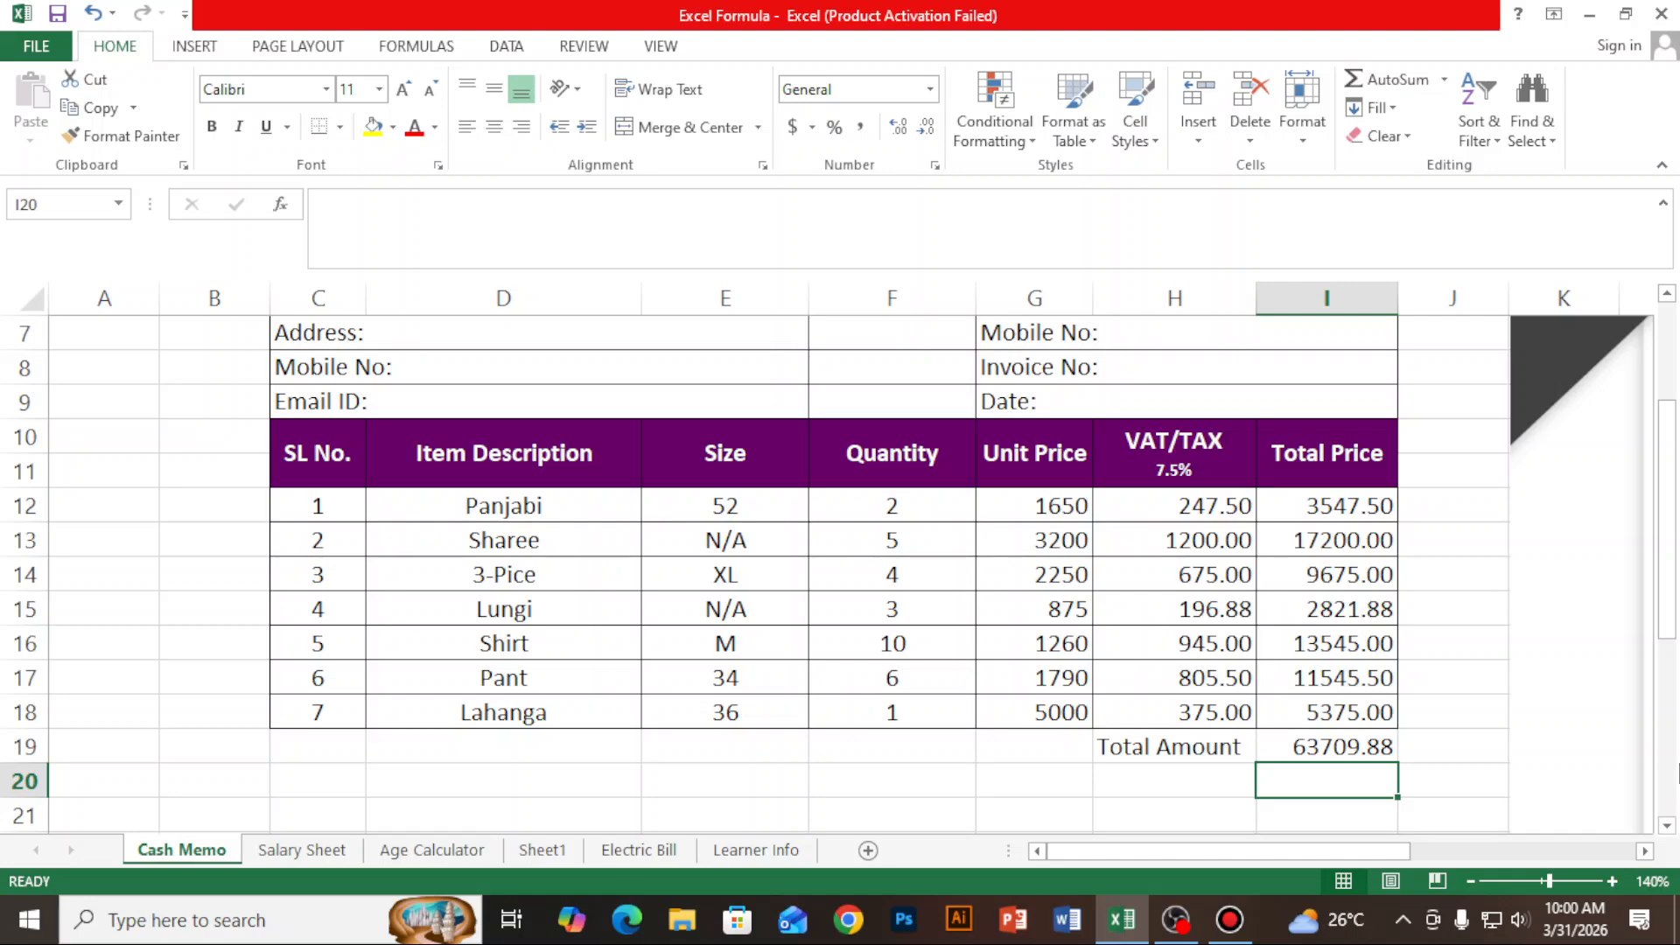
{"action": "left_click", "coordinate": [1366, 746]}
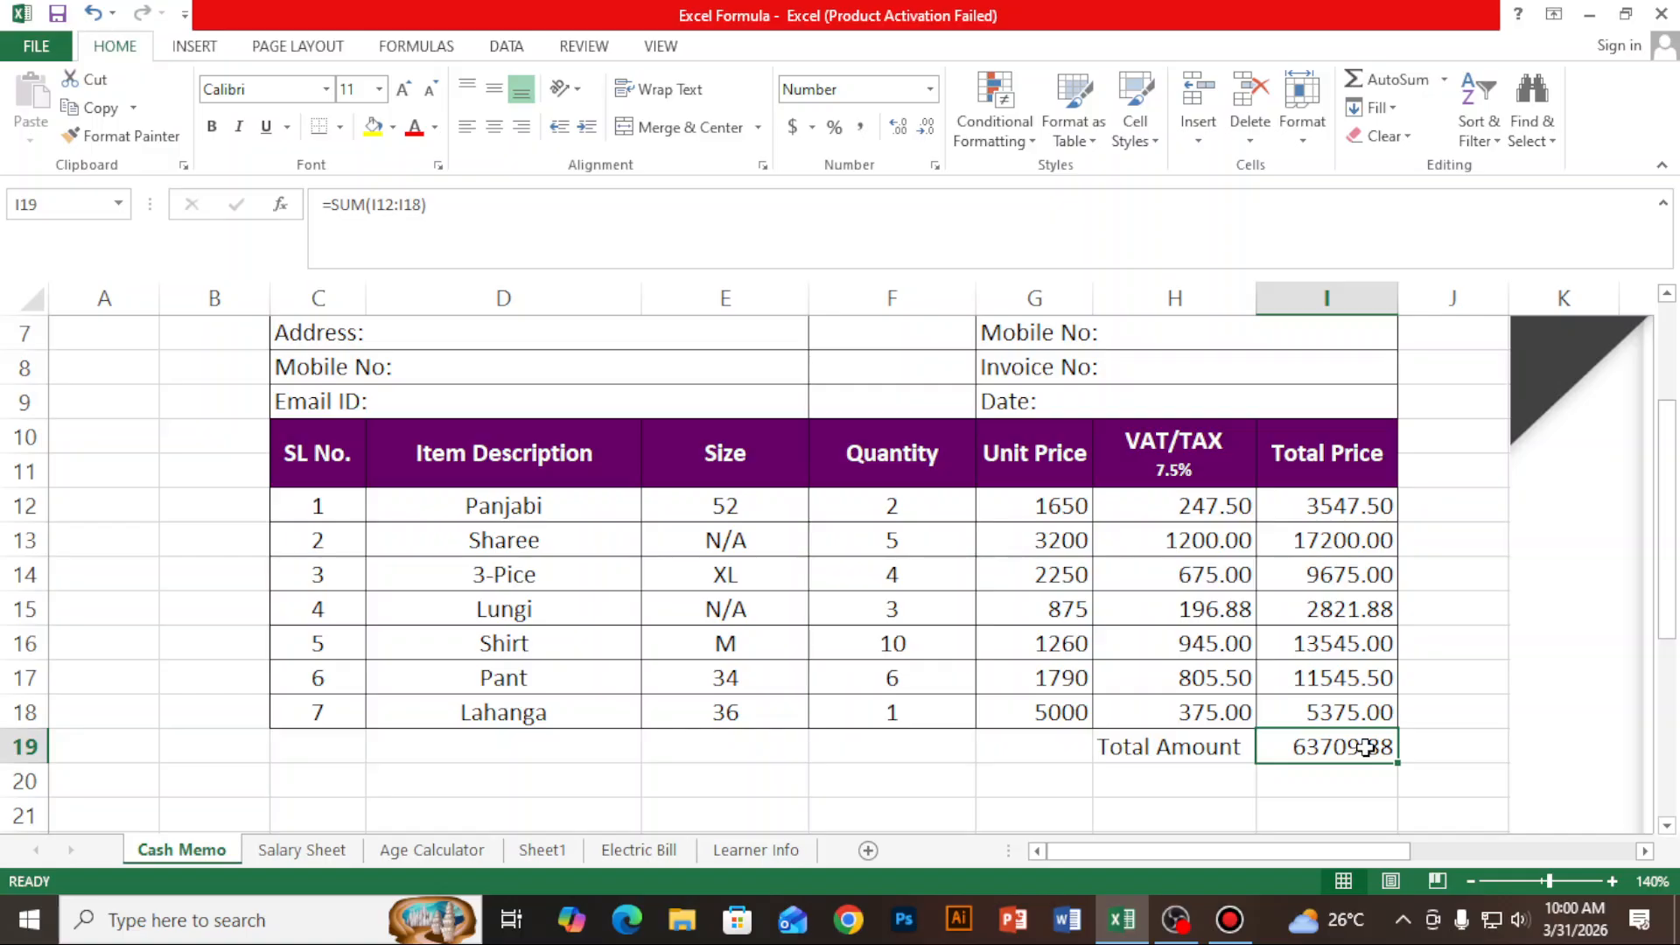
{"action": "left_click", "coordinate": [1175, 918]}
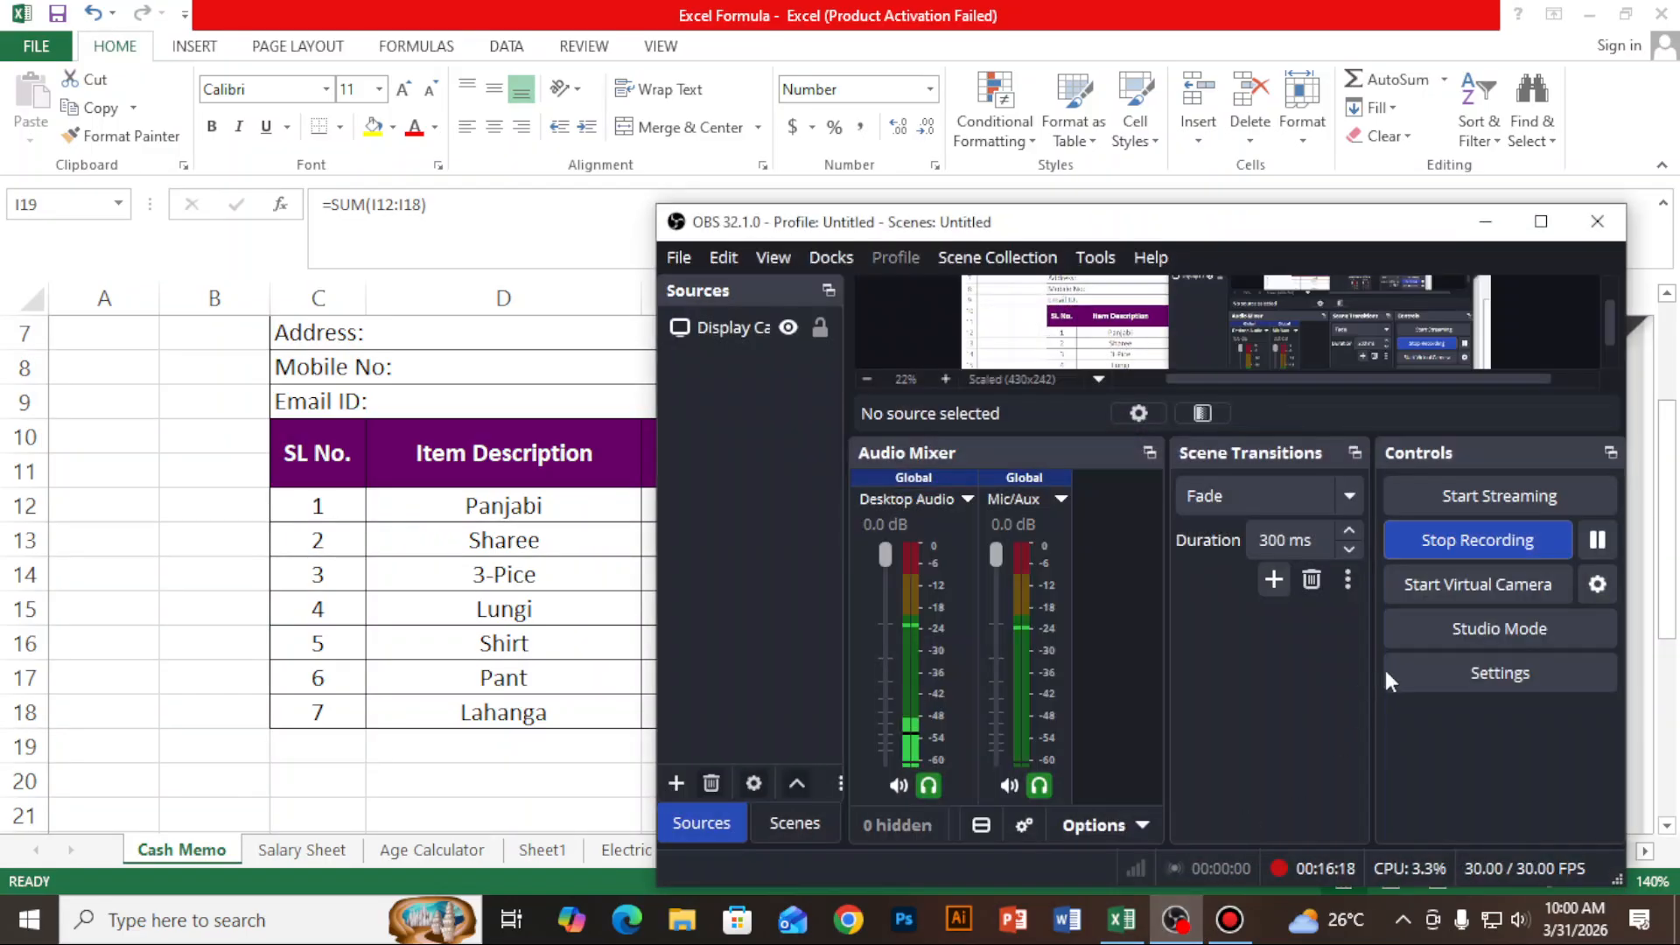